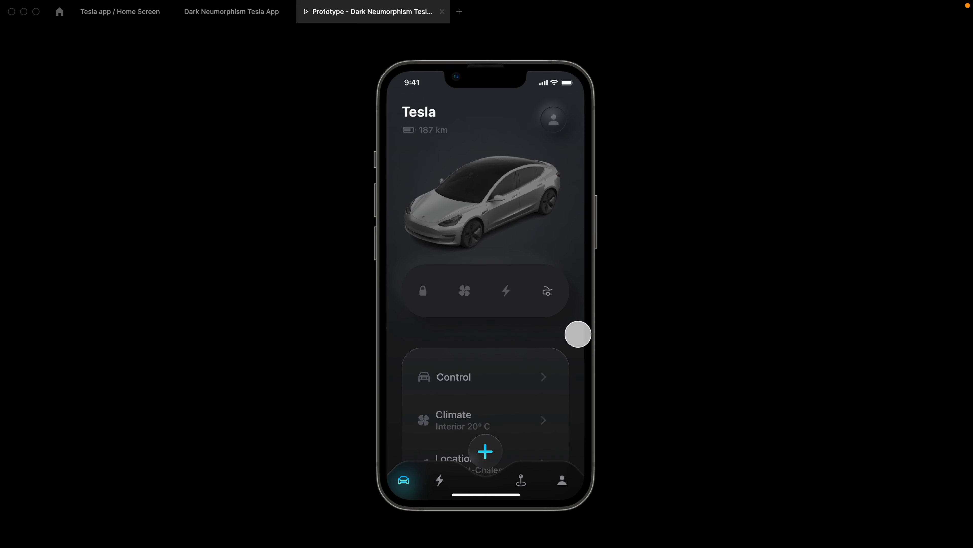
In the prototype, open the Climate screen, switch the Ac on and raise its level.
click(469, 293)
click(441, 345)
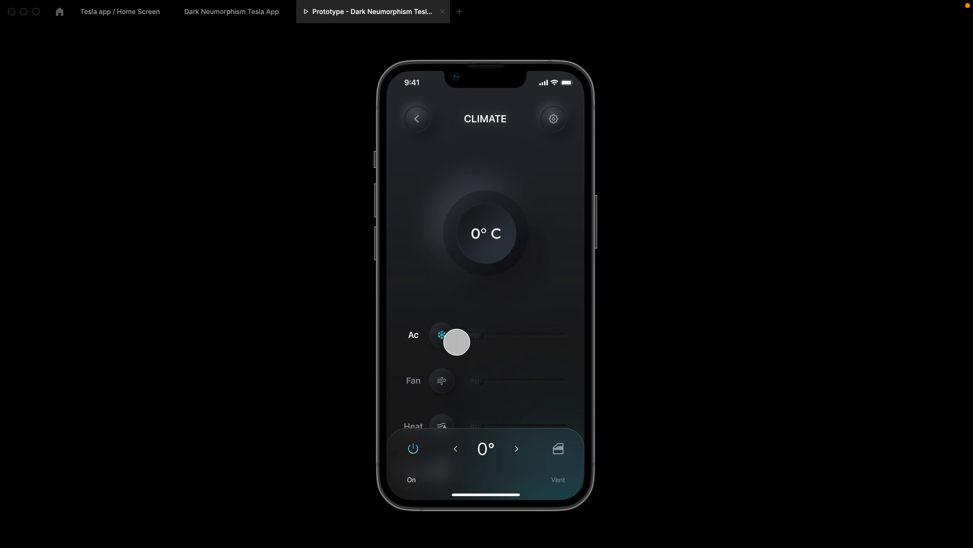
mouse_move(476, 337)
mouse_down()
mouse_move(561, 339)
mouse_move(477, 338)
mouse_up()
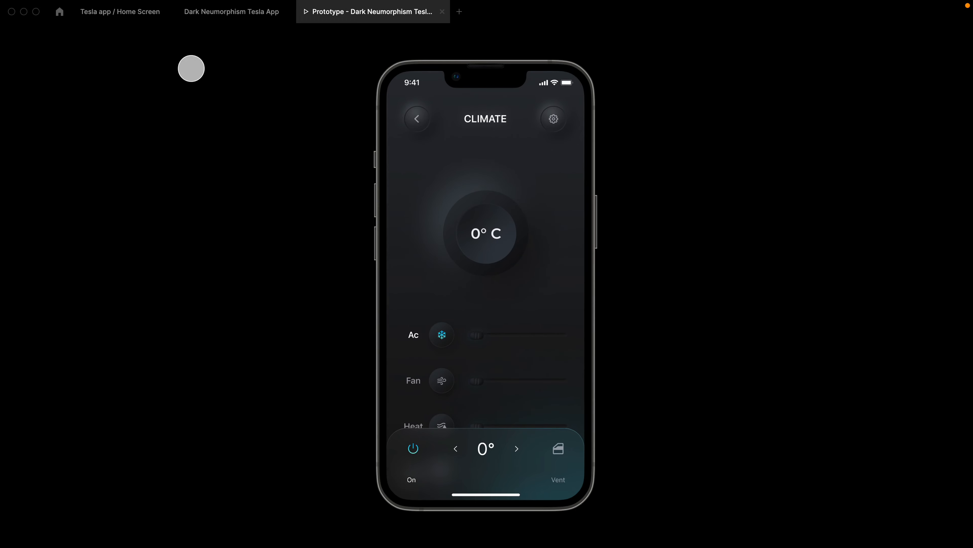
Adjust the temperature ring arc's sweep in the design file, then view the prototype's unlock screen.
click(220, 16)
drag(389, 326, 348, 246)
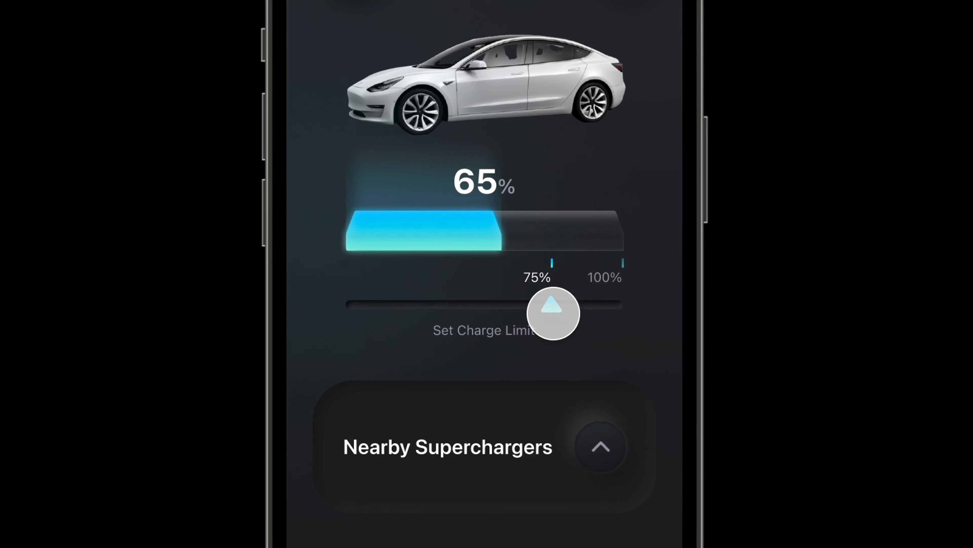
drag(556, 309, 624, 317)
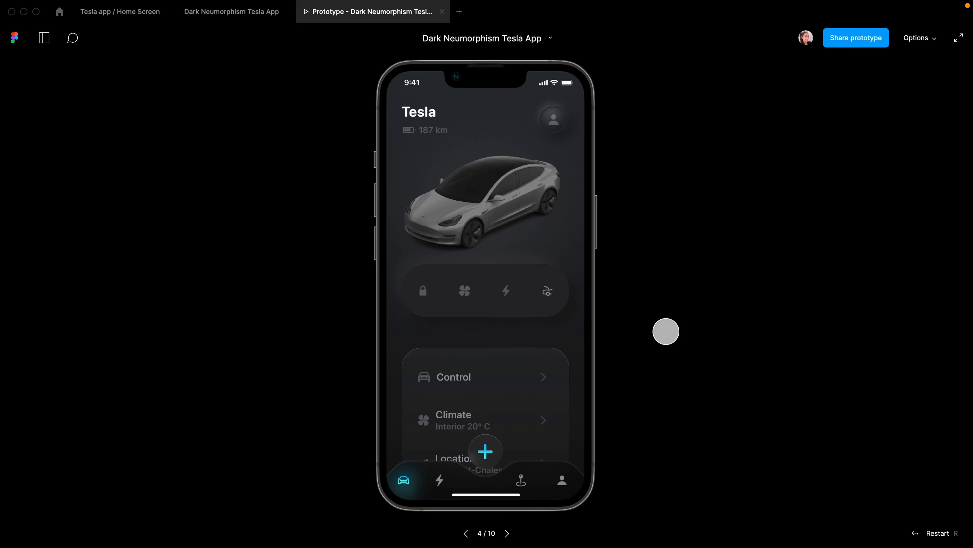
click(409, 481)
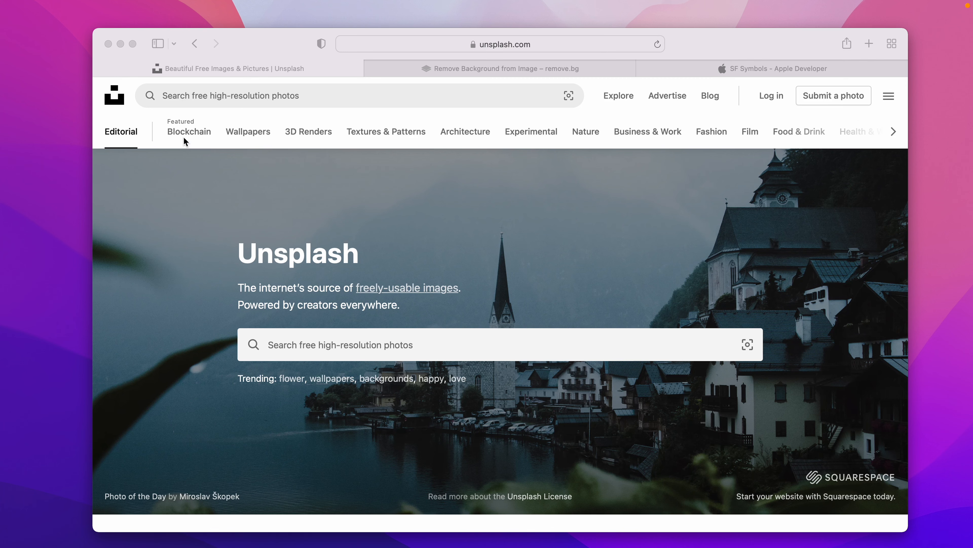
Browse Unsplash's Wallpapers, 3D Renders, Textures & Patterns and Nature categories.
click(296, 138)
click(253, 139)
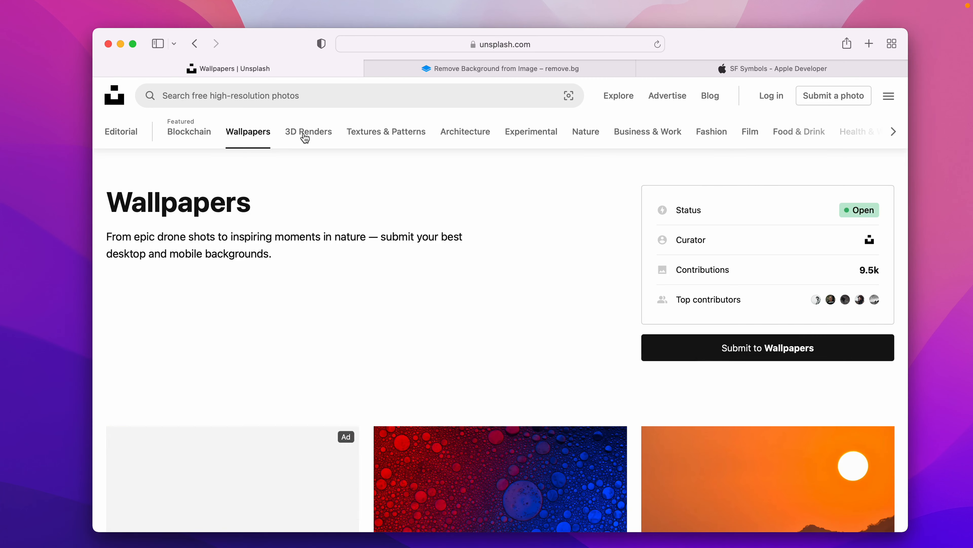
click(309, 139)
scroll(438, 477, down, 15)
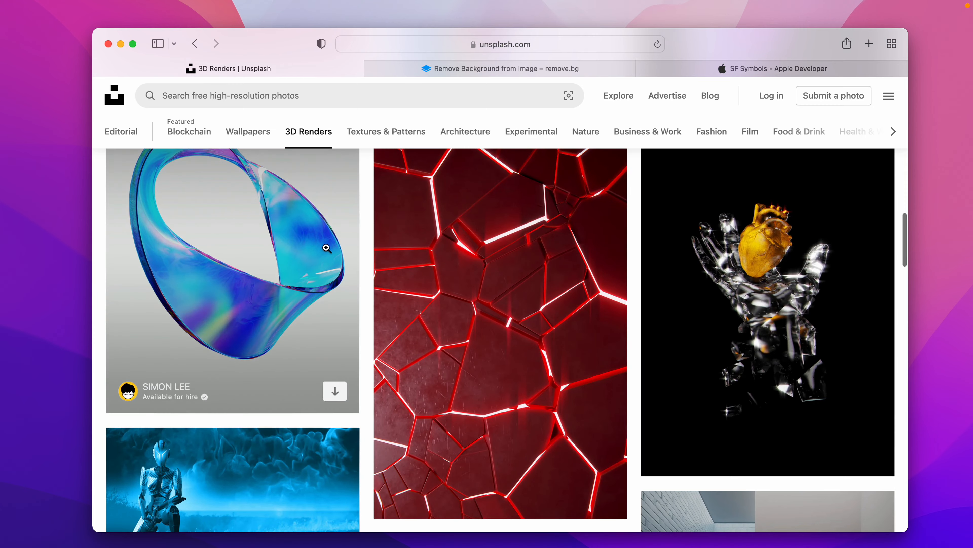
click(387, 133)
scroll(411, 461, down, 3)
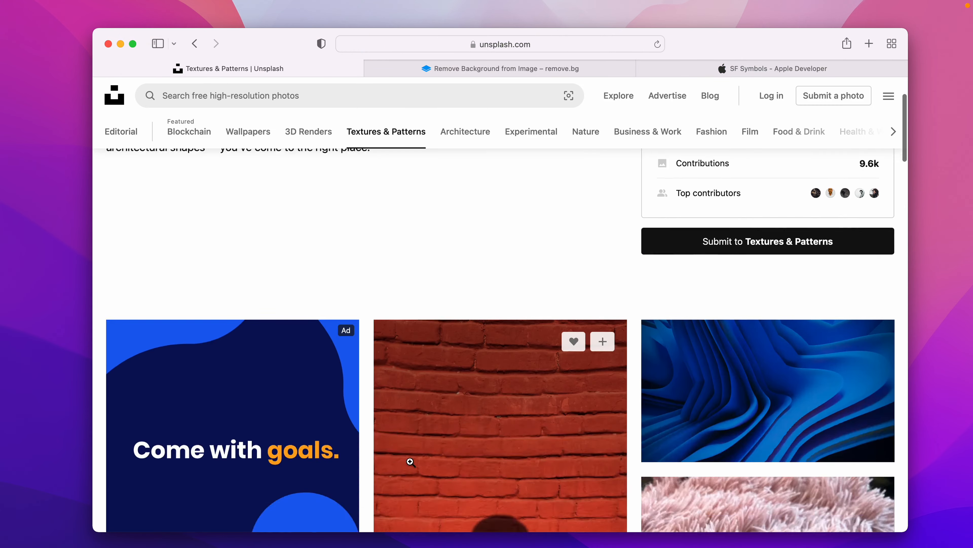
click(585, 131)
scroll(427, 519, down, 15)
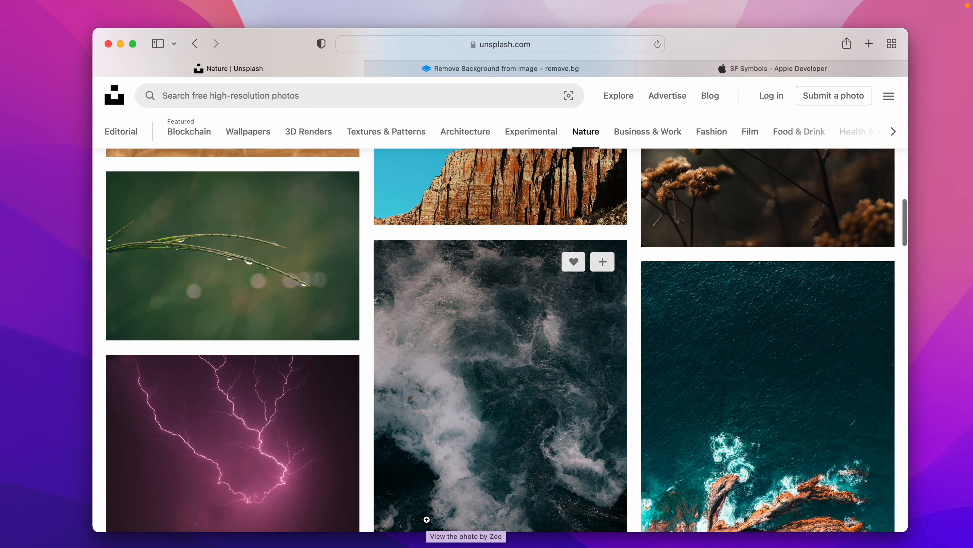
Search 'Tesla', narrow to Tesla Model 3, and download the dark car's front photo.
click(443, 94)
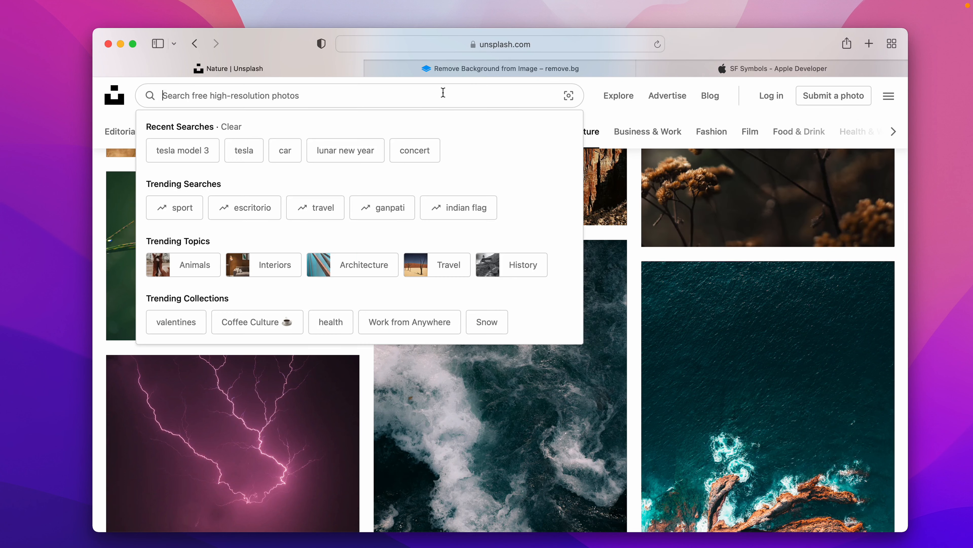
text(Tesla)
key(Return)
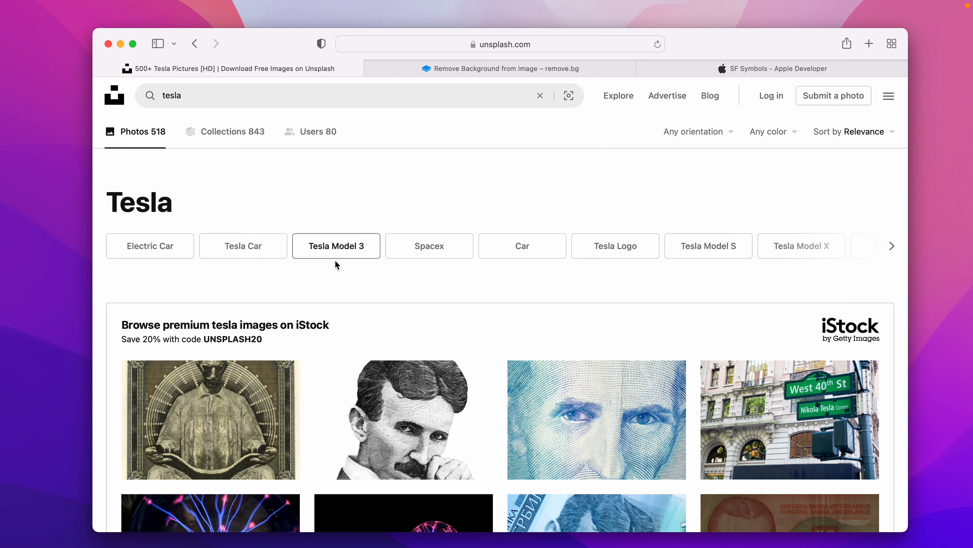
click(354, 249)
scroll(355, 250, down, 15)
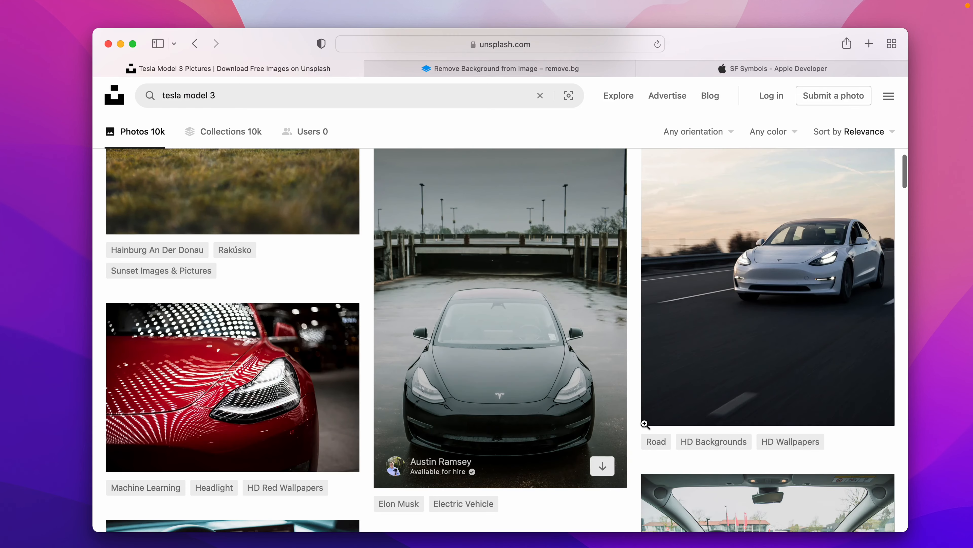
click(602, 467)
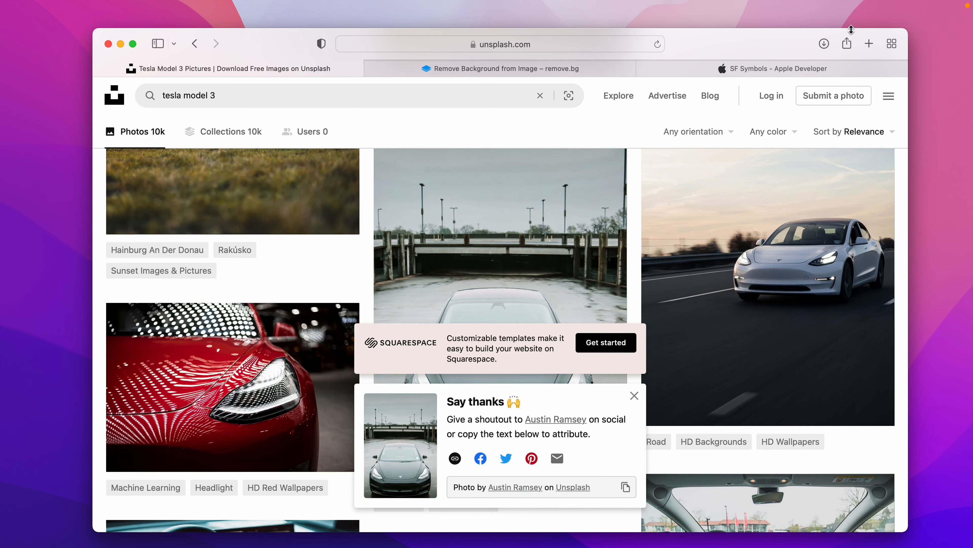
click(401, 69)
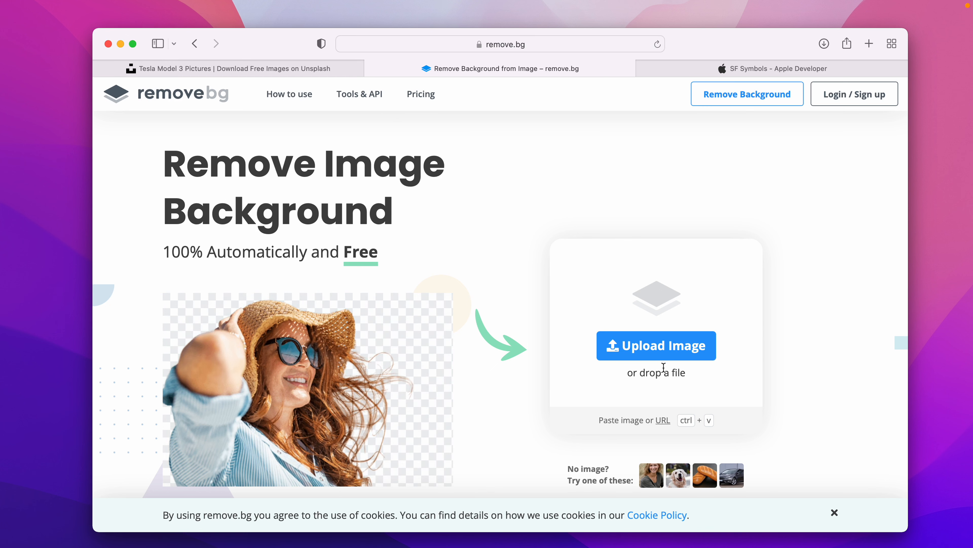
Scroll down the remove.bg homepage to the 'Just Picture It!' background-removal examples.
scroll(477, 466, down, 10)
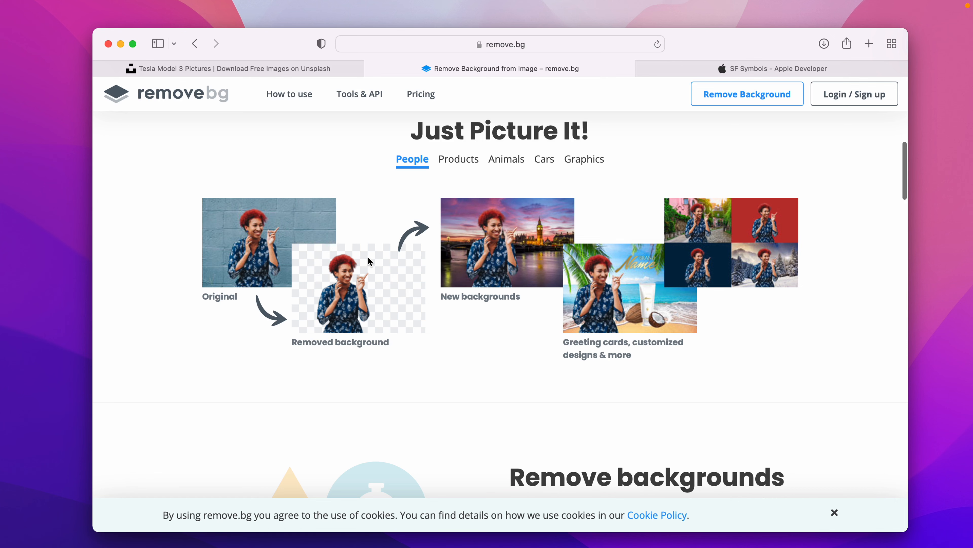
scroll(364, 280, down, 1)
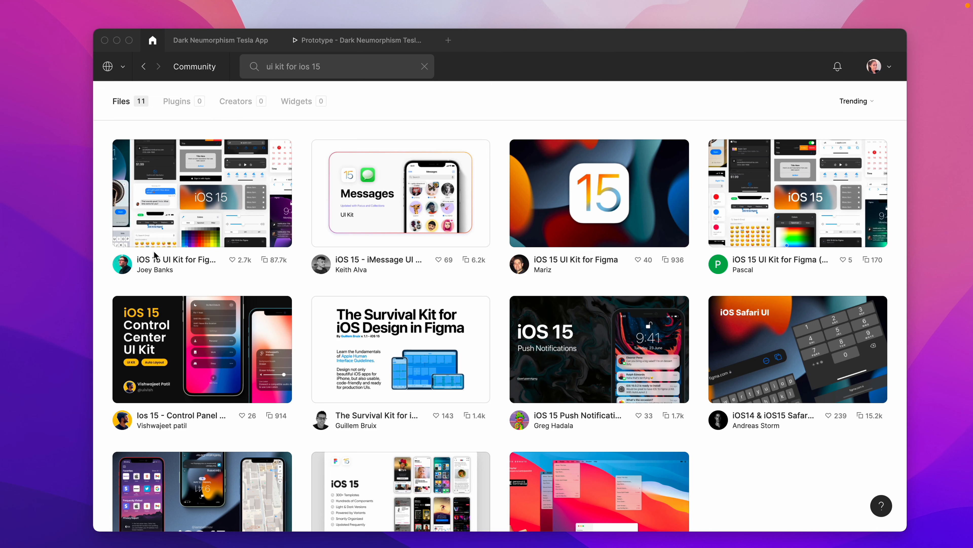
Open the iOS 15 UI Kit for Figma file and confirm its team library is enabled.
click(211, 200)
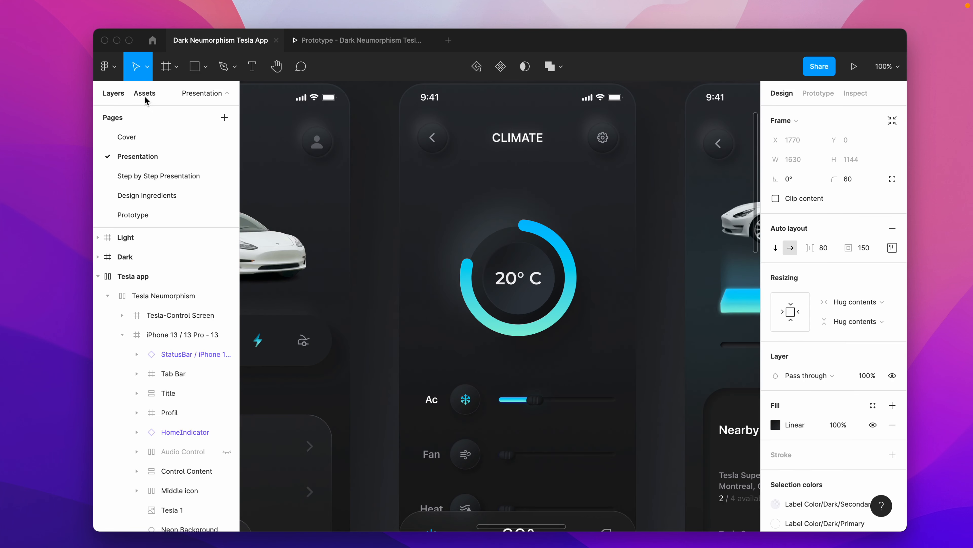
click(145, 99)
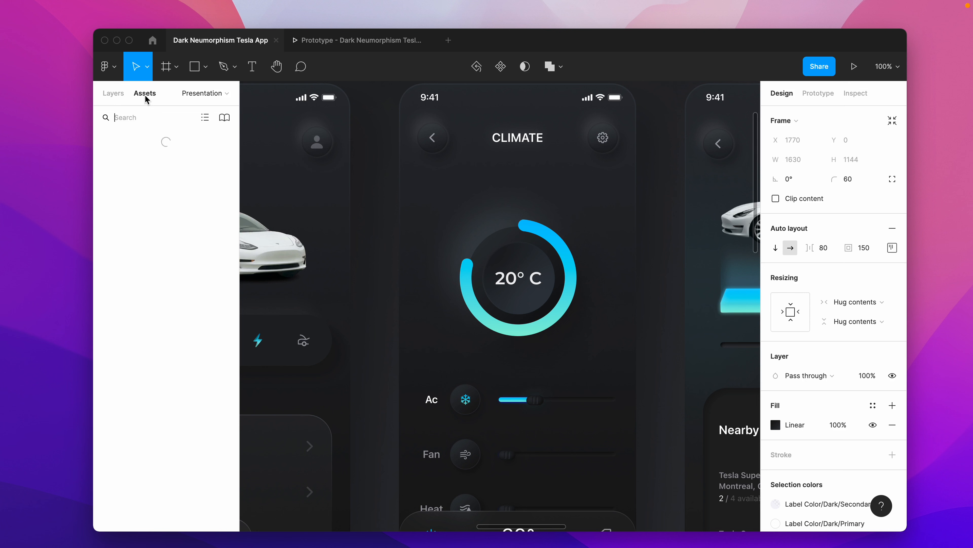
click(224, 119)
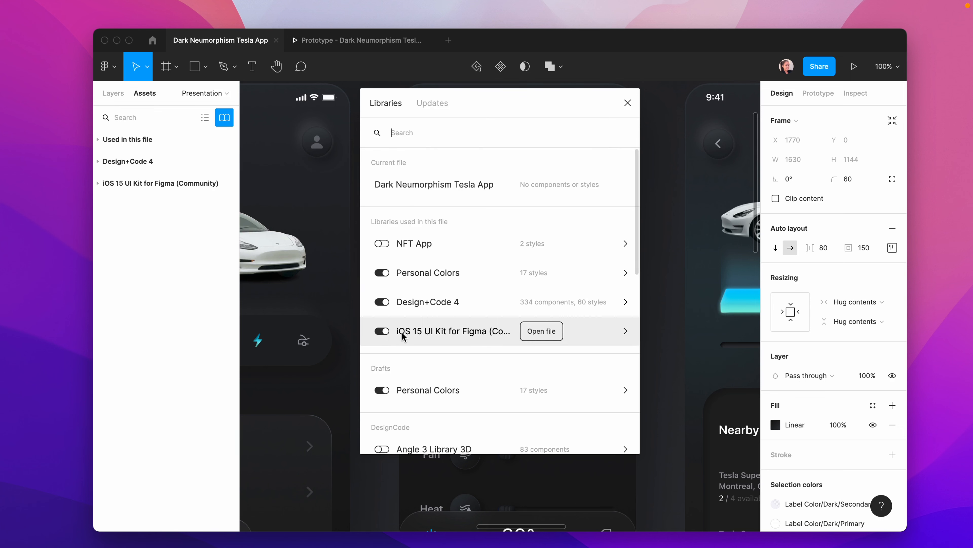
click(628, 102)
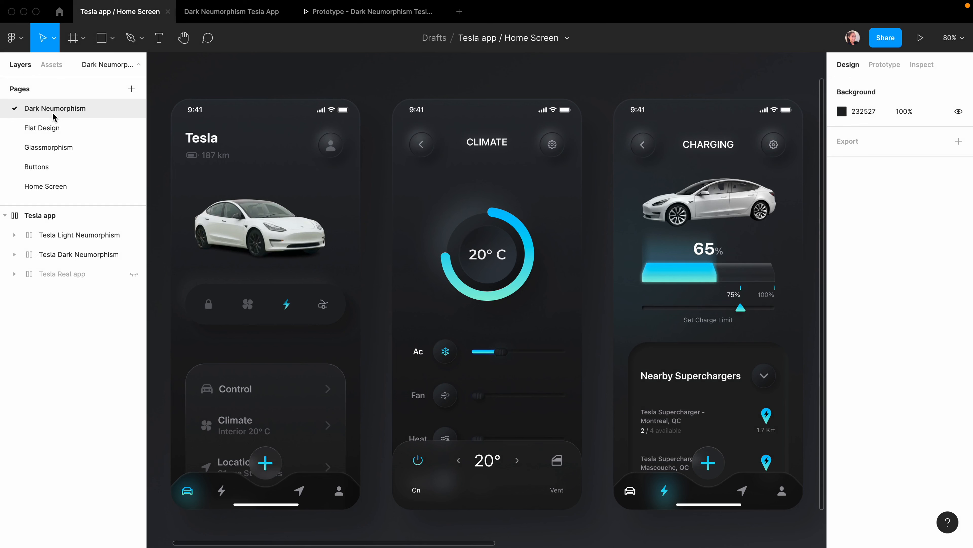
View the Flat Design page, then zoom into the Buttons page's dark circle buttons and On toggle.
click(54, 130)
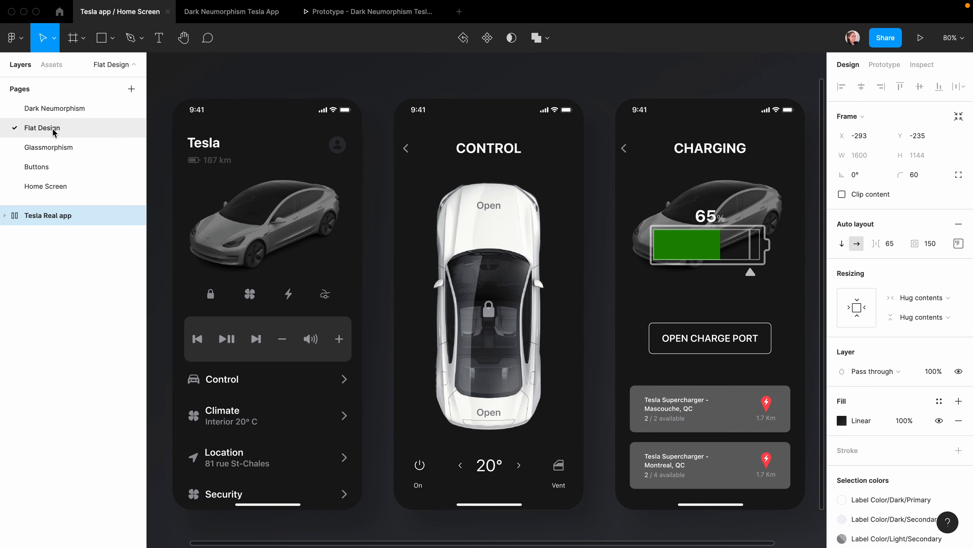
click(37, 167)
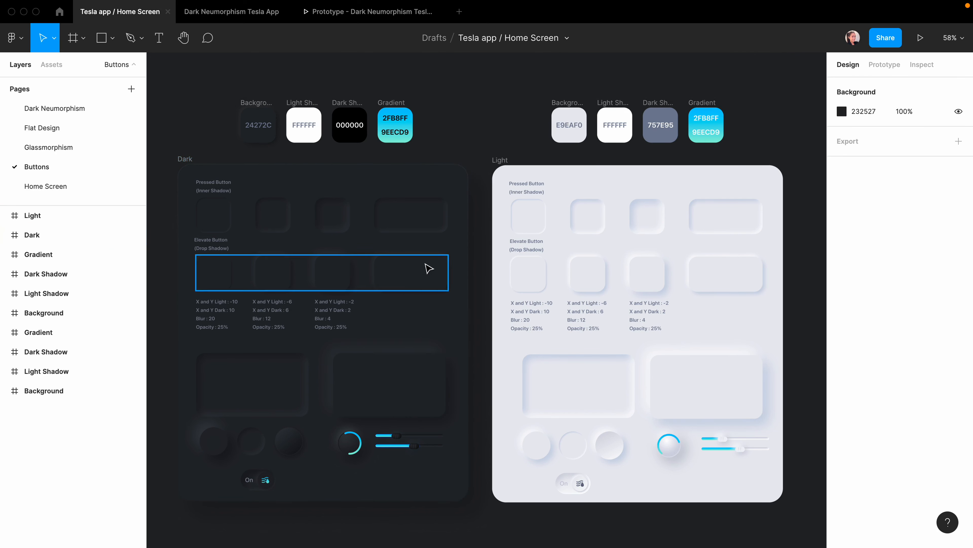
scroll(381, 456, up, 10)
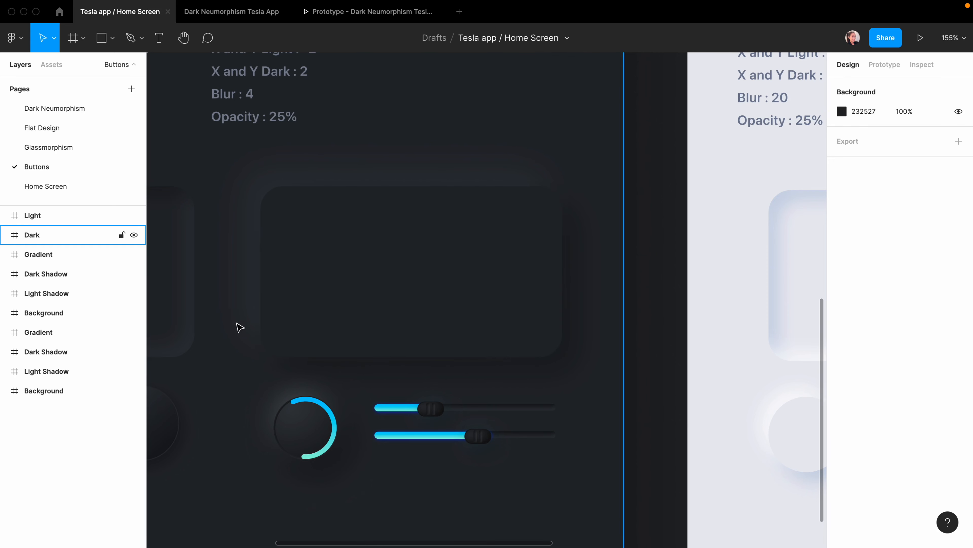
scroll(246, 366, left, 10)
scroll(246, 366, down, 2)
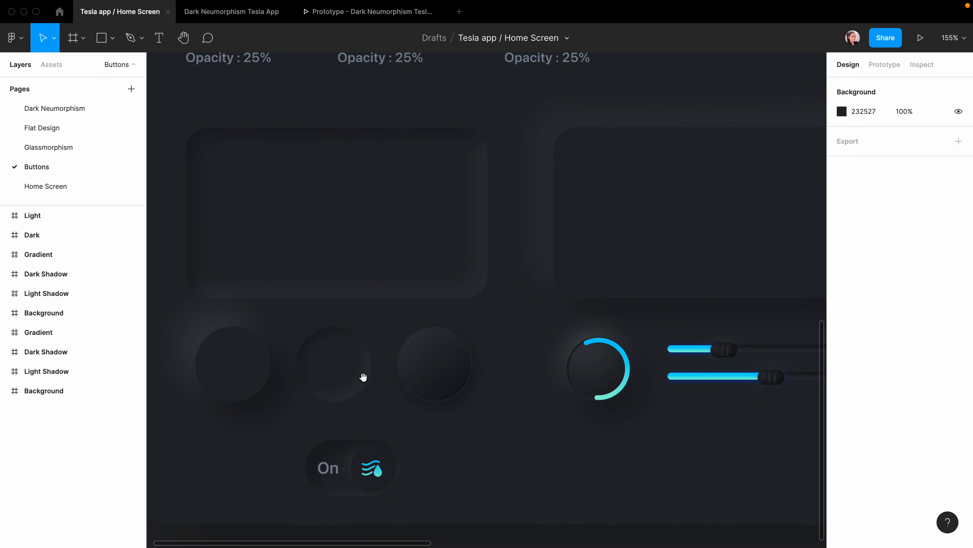
scroll(363, 377, up, 1)
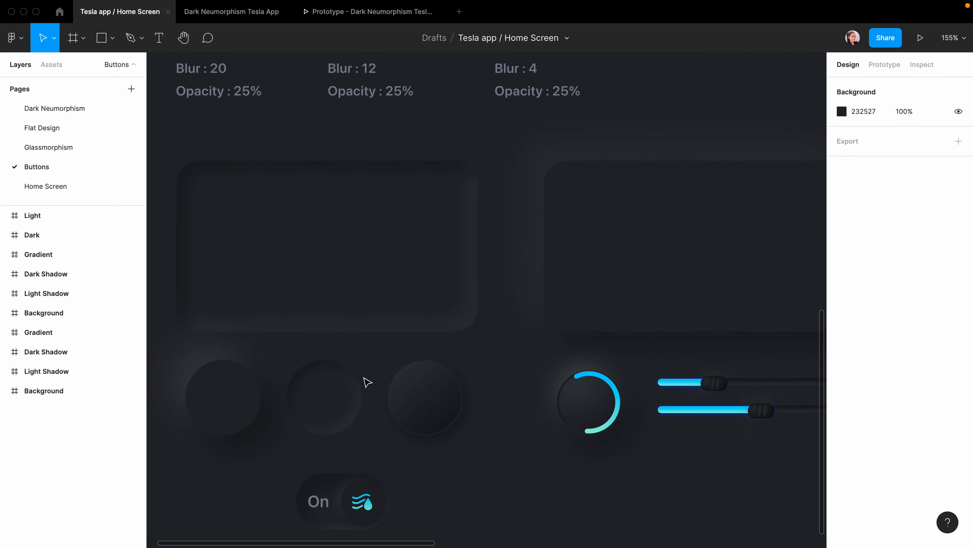
scroll(364, 378, down, 1)
scroll(366, 382, down, 3)
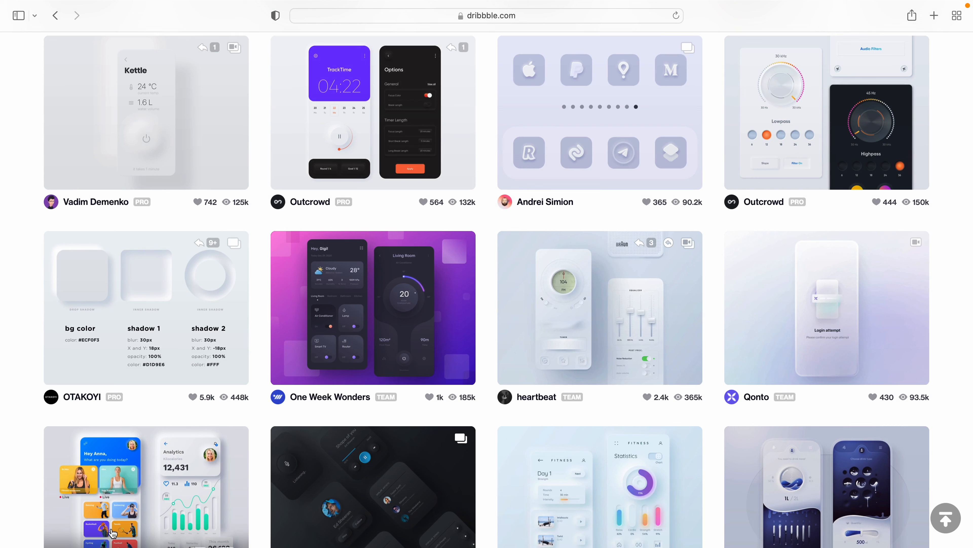
Scroll through Dribbble's neumorphic app design shots for inspiration.
scroll(363, 401, down, 15)
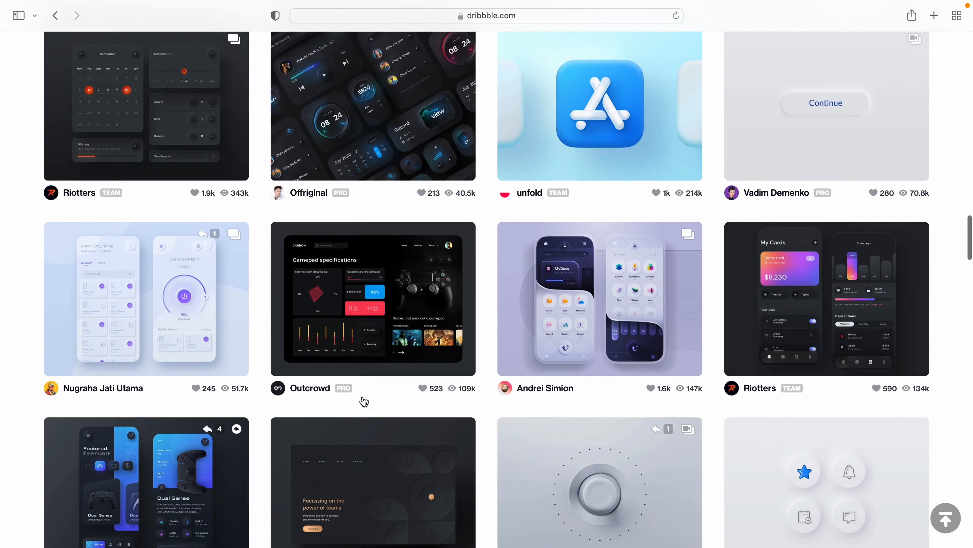
scroll(363, 401, down, 10)
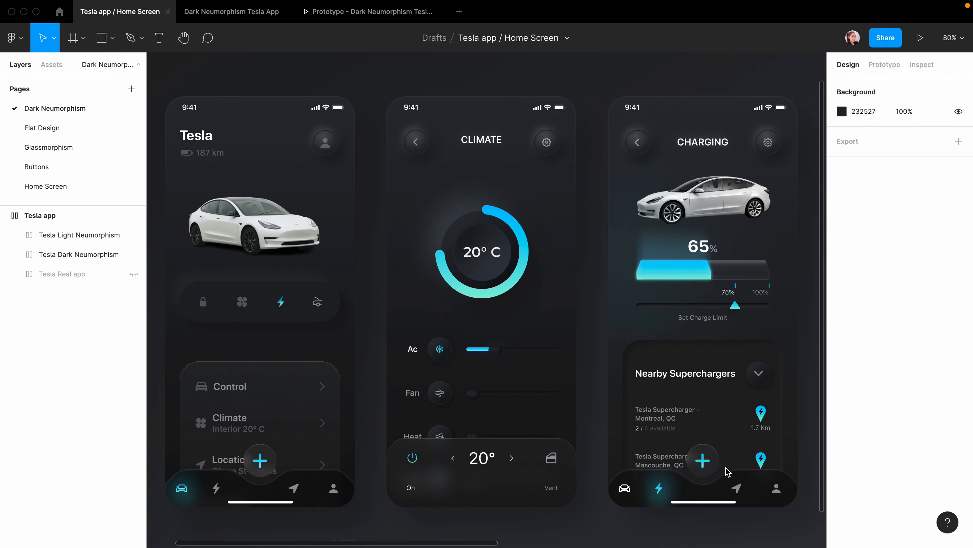
Pan the Buttons canvas over to the Dark Mode frame's light and dark shadow notes.
scroll(728, 472, right, 10)
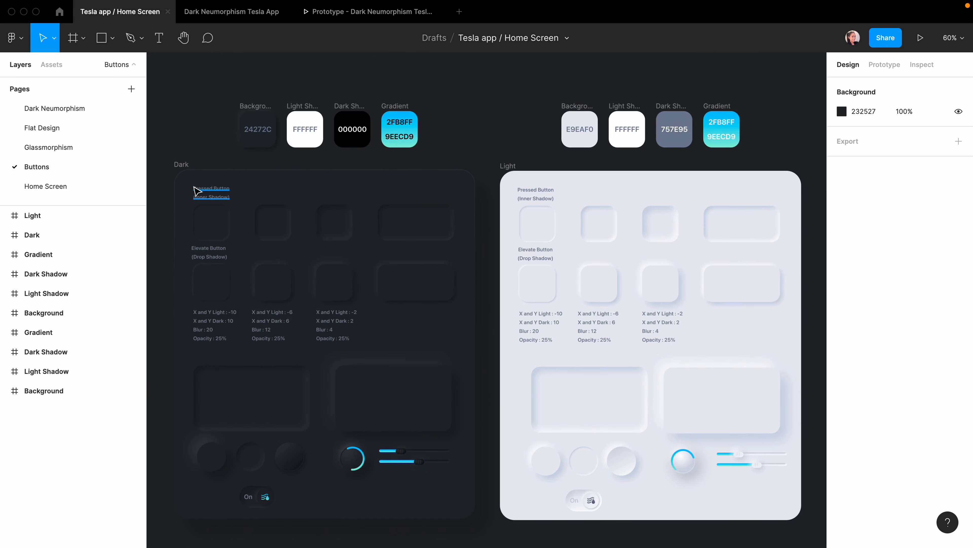
scroll(203, 265, up, 5)
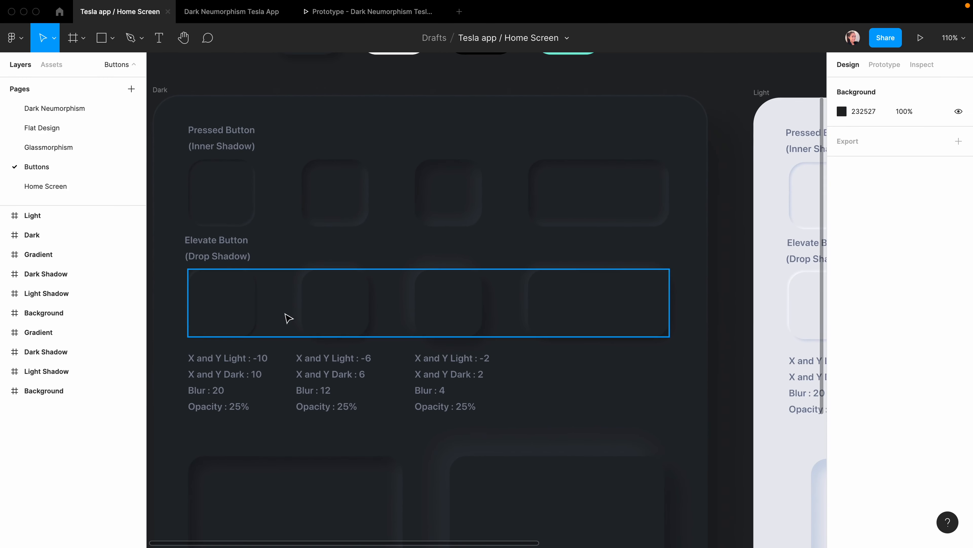
scroll(753, 320, down, 1)
scroll(752, 319, left, 1)
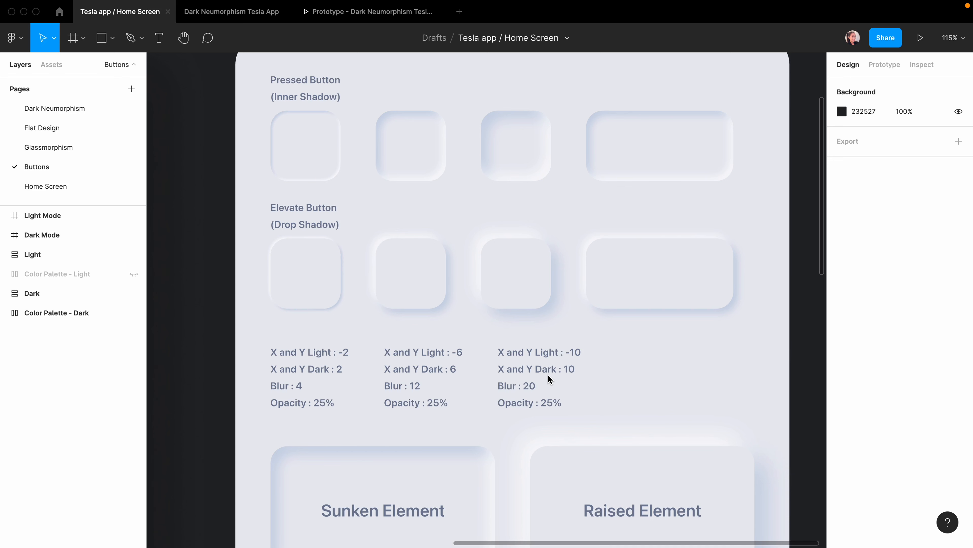
scroll(549, 374, left, 15)
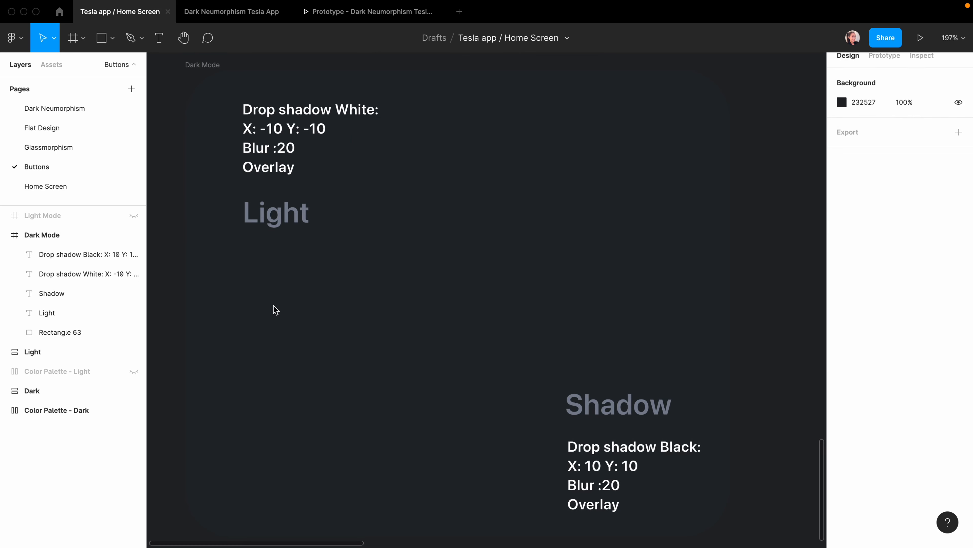
Draw a 200×96 rectangle with corner radius 24, centred in the Dark Mode frame.
click(345, 307)
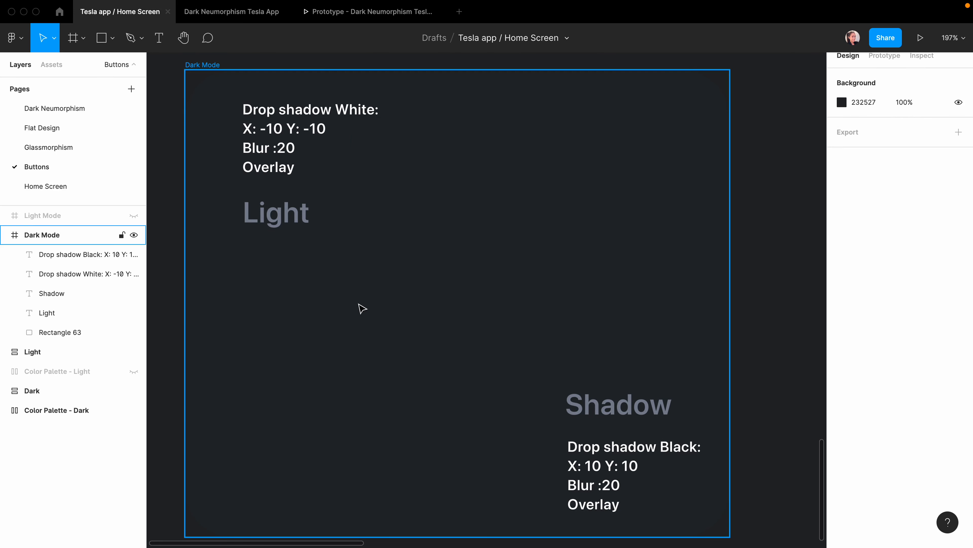
key(r)
drag(351, 241, 581, 347)
click(860, 128)
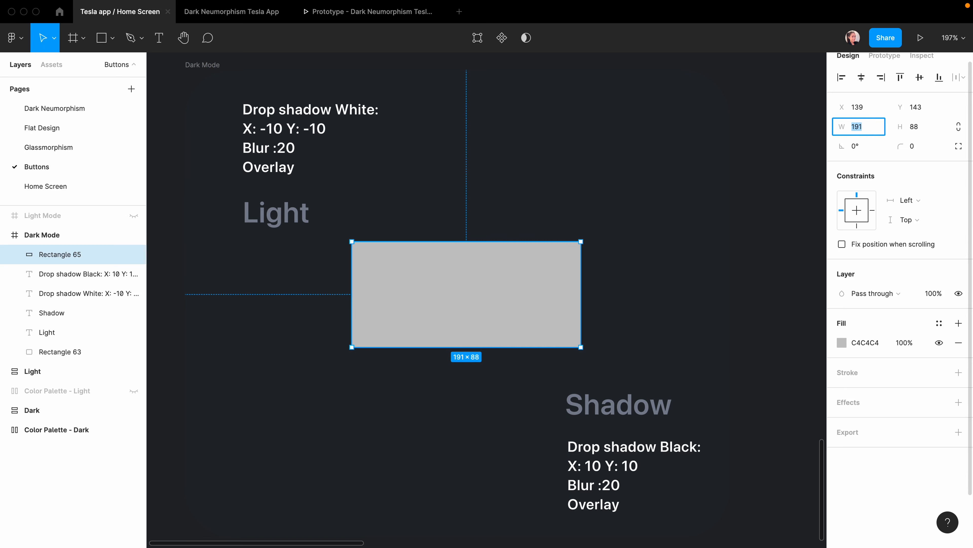
text(200)
click(916, 130)
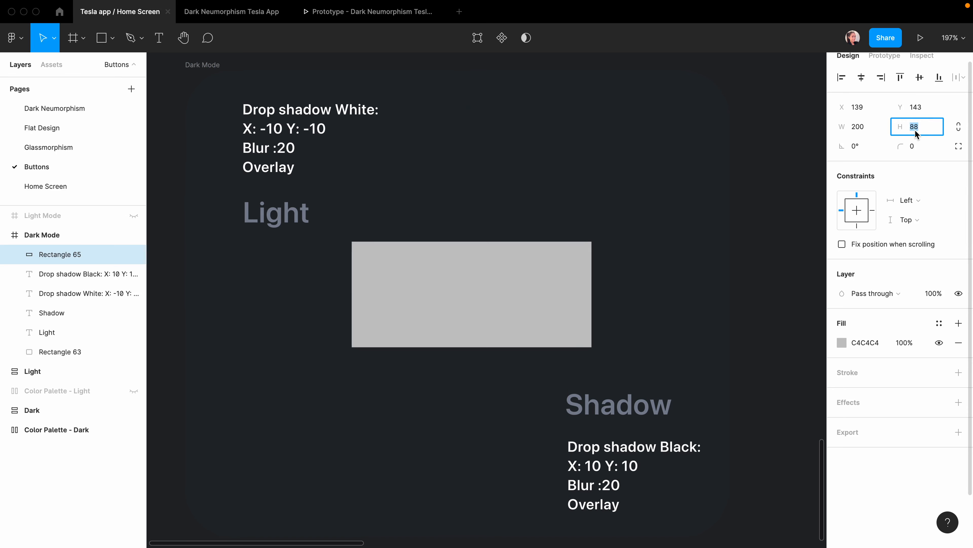
text(96)
key(Return)
click(913, 147)
text(24)
key(Return)
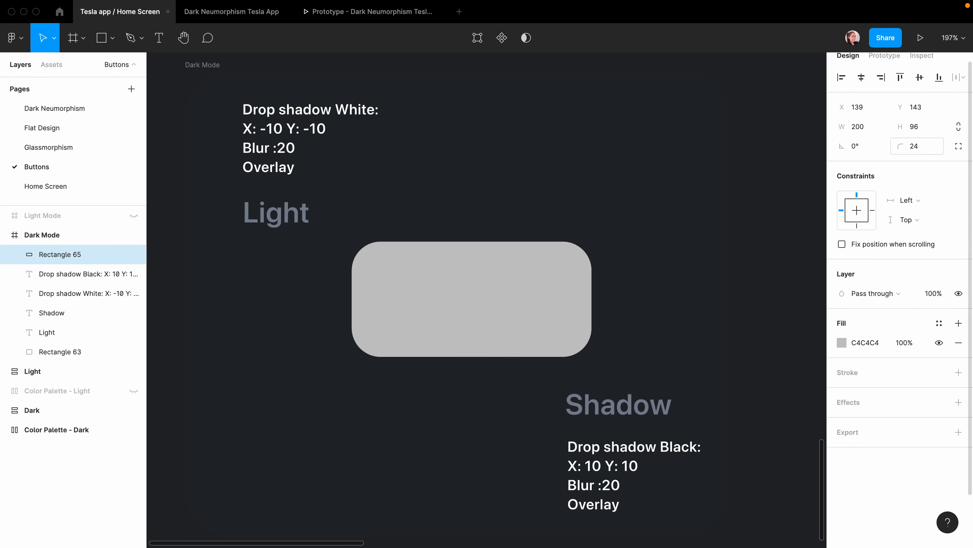
click(861, 78)
click(919, 78)
Fill the rectangle with the background's dark 24272C, sampled with the eyedropper.
double_click(572, 314)
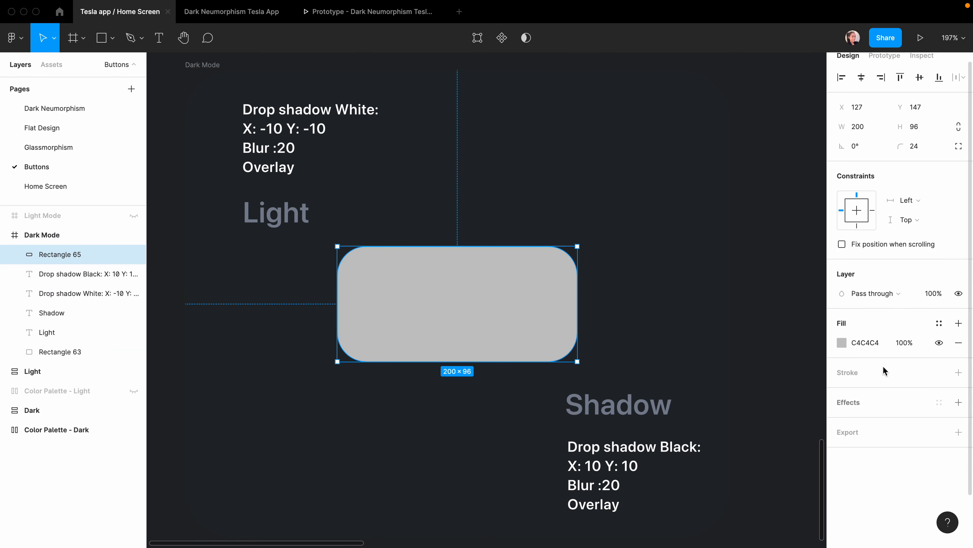
click(842, 344)
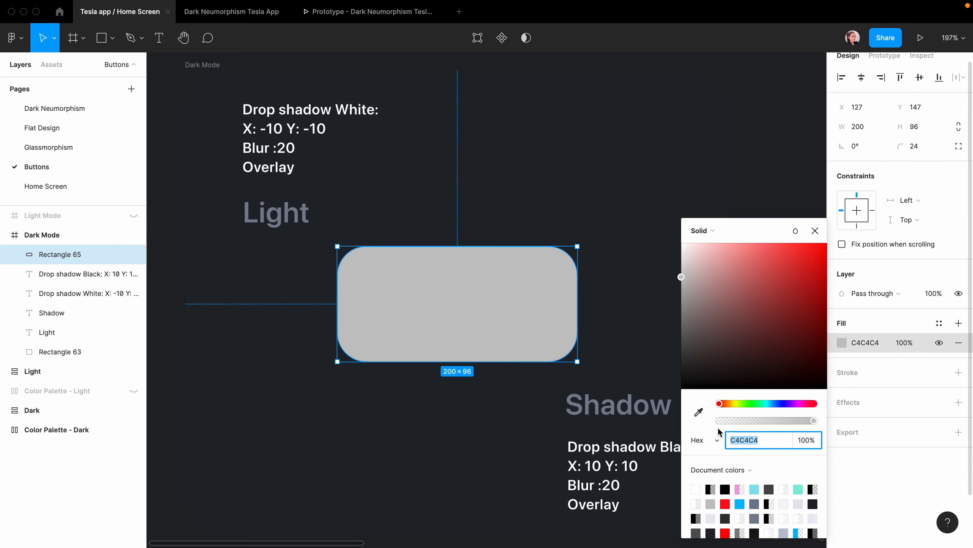
click(700, 413)
click(635, 278)
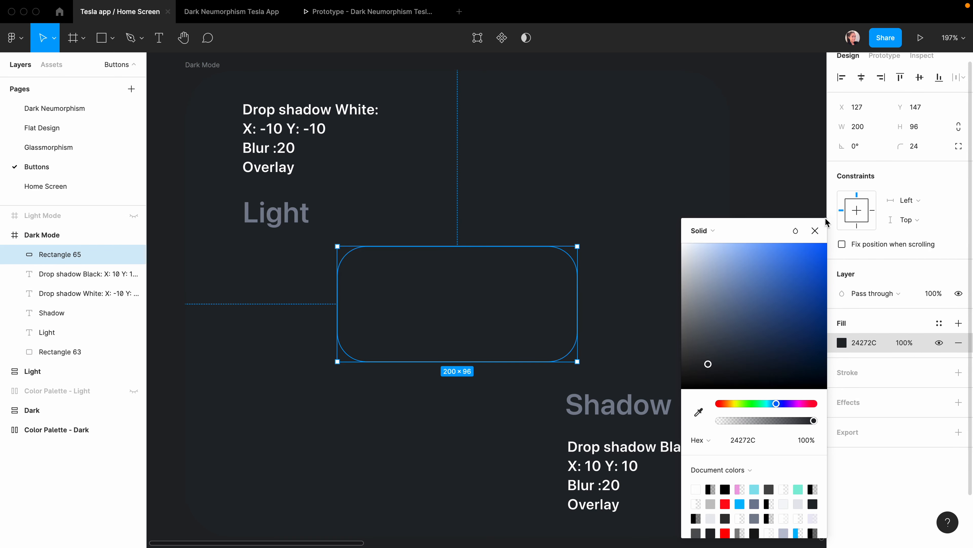
click(815, 231)
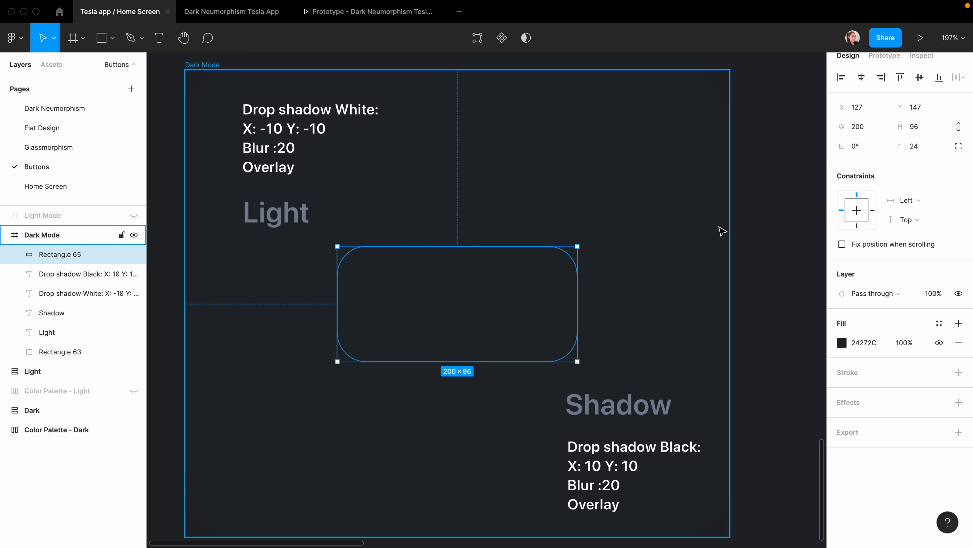
Add a black drop shadow to the rectangle with X 10, Y 10 and blur 20.
click(959, 403)
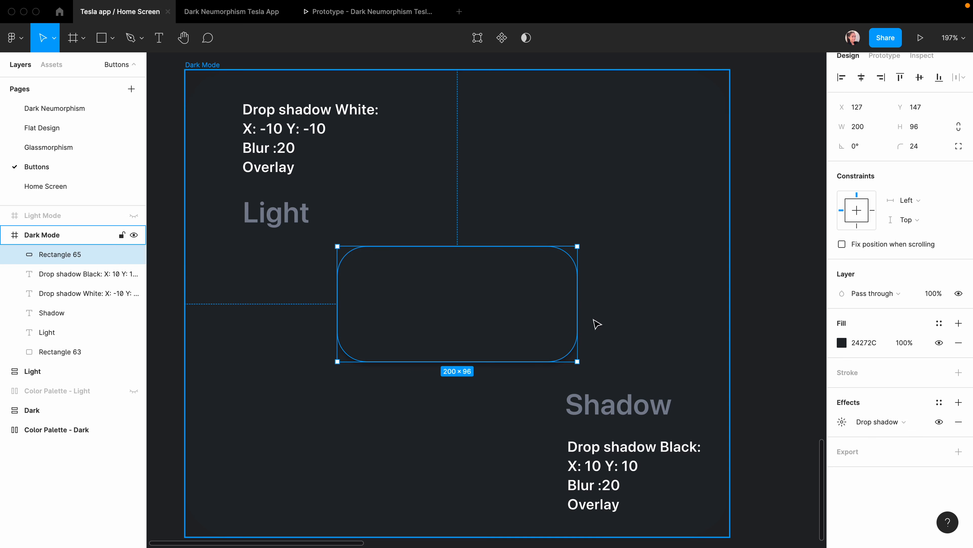
click(842, 421)
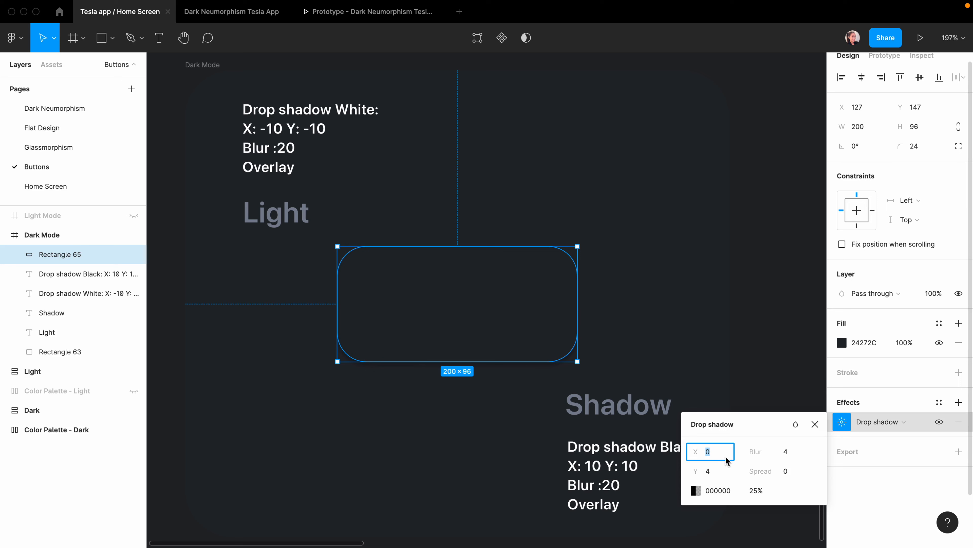
text(10)
key(Tab)
text(10)
key(Return)
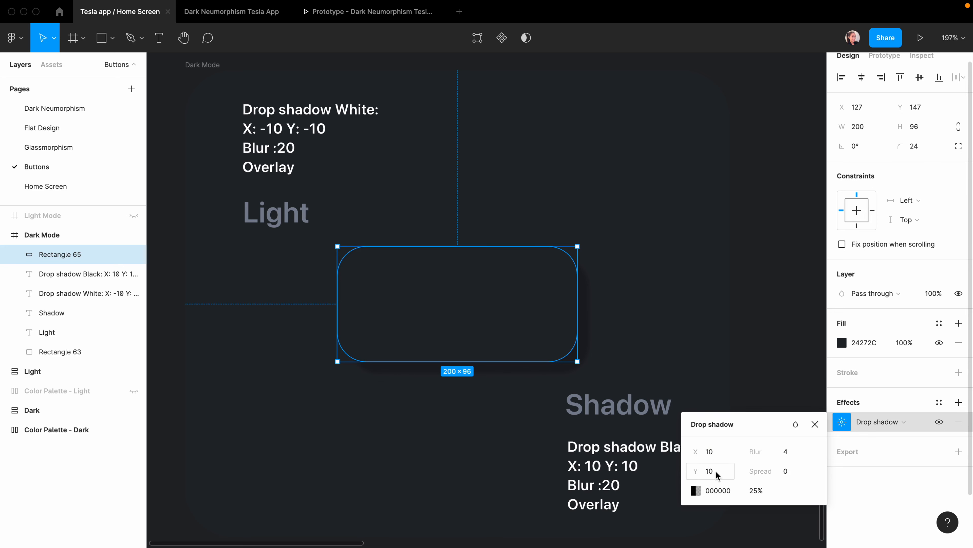
click(784, 452)
text(20)
key(Return)
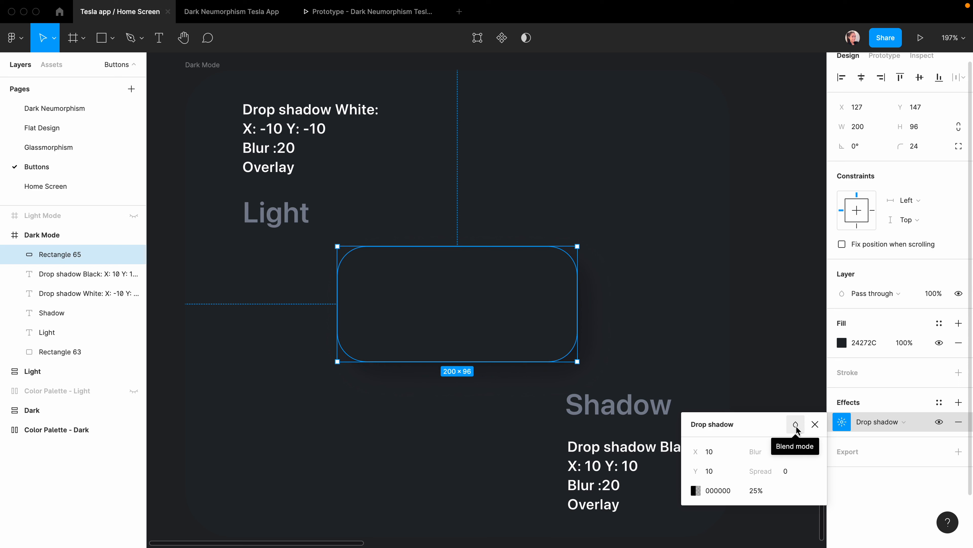
click(797, 428)
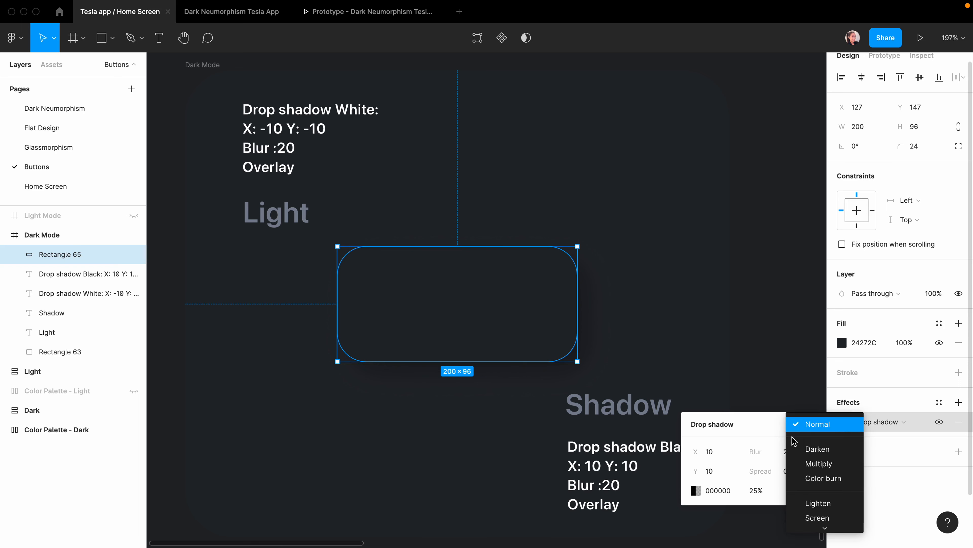
Set the black shadow to Overlay, then add a second drop shadow coloured white FFFFFF.
click(828, 436)
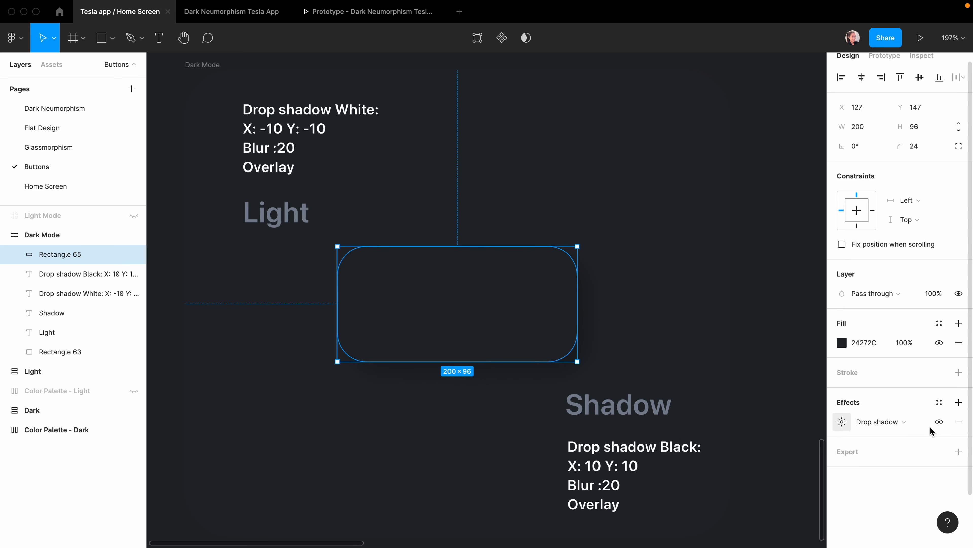
click(959, 402)
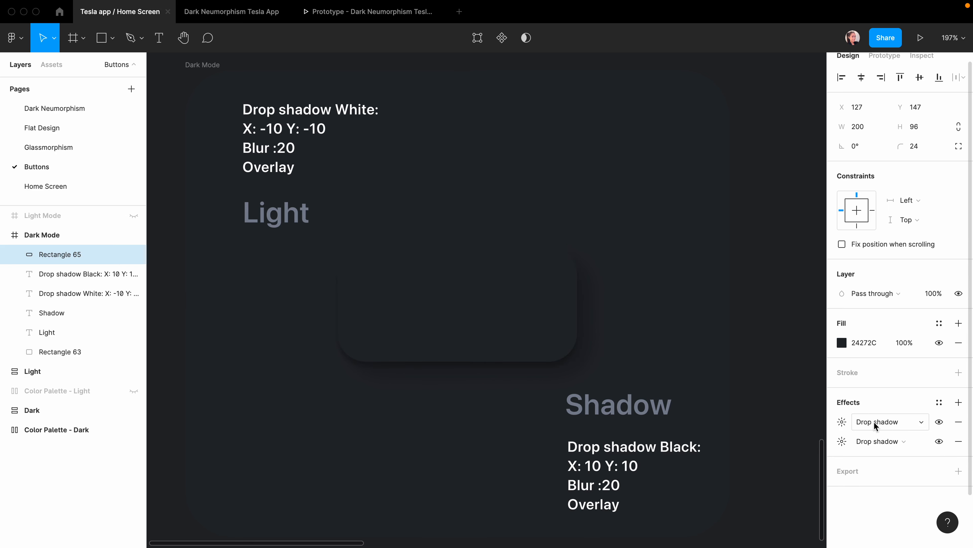
click(841, 421)
click(696, 489)
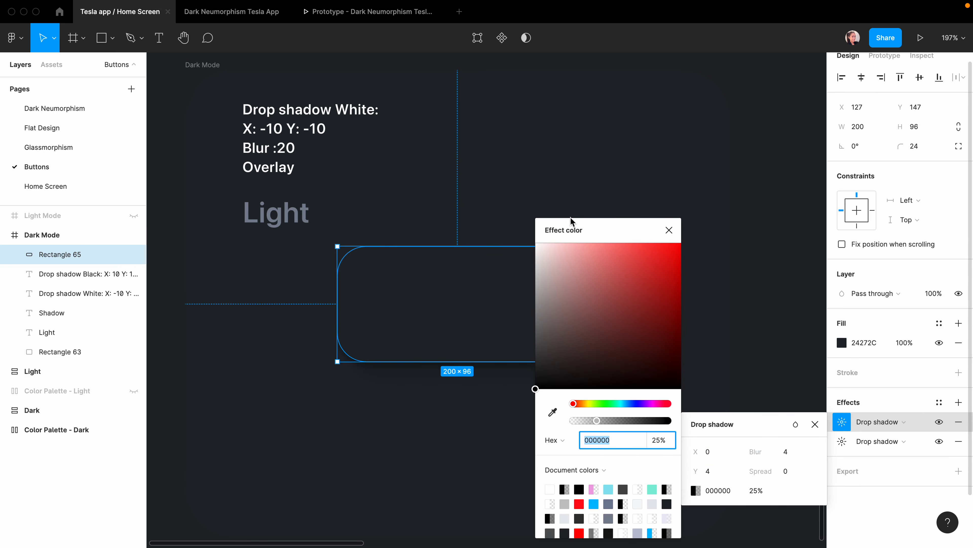
drag(561, 269, 484, 204)
click(669, 230)
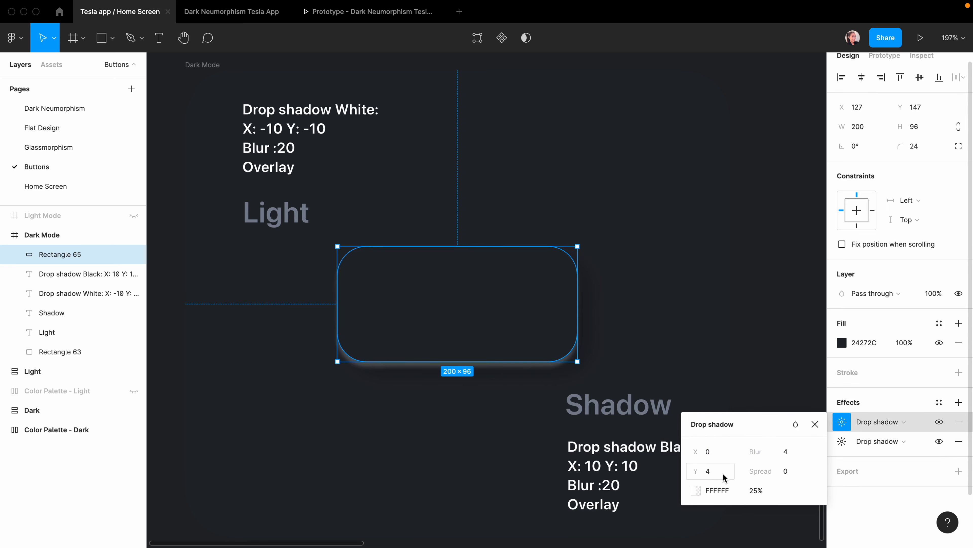
Give the white shadow X -10, Y -10, blur 20 and Overlay blend mode.
click(842, 441)
click(841, 422)
text(-1)
click(708, 471)
text(10)
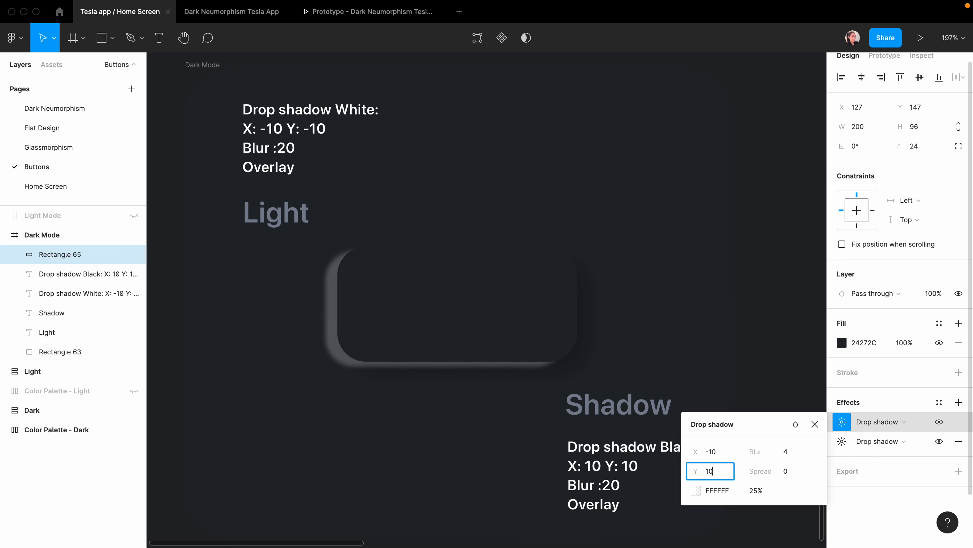
key(Return)
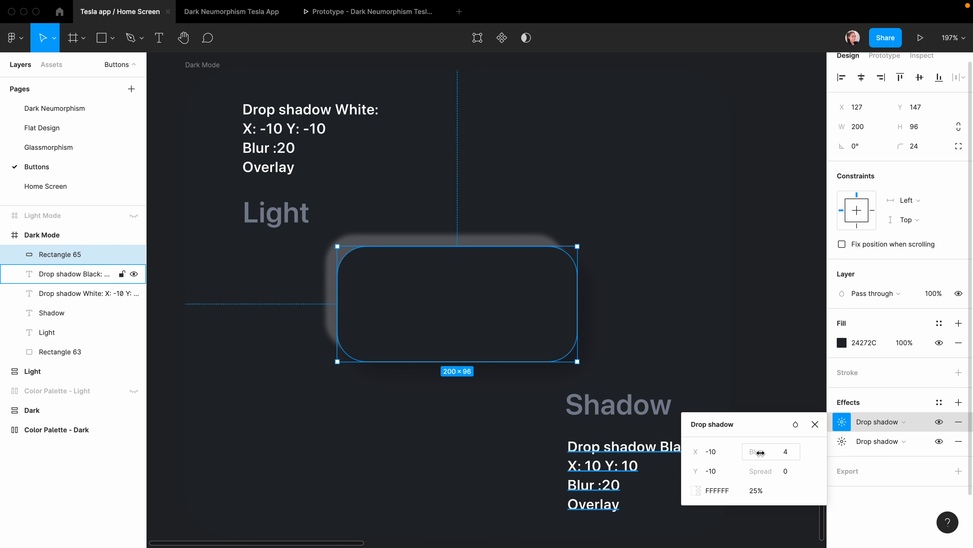
click(788, 453)
text(20)
key(Return)
click(795, 424)
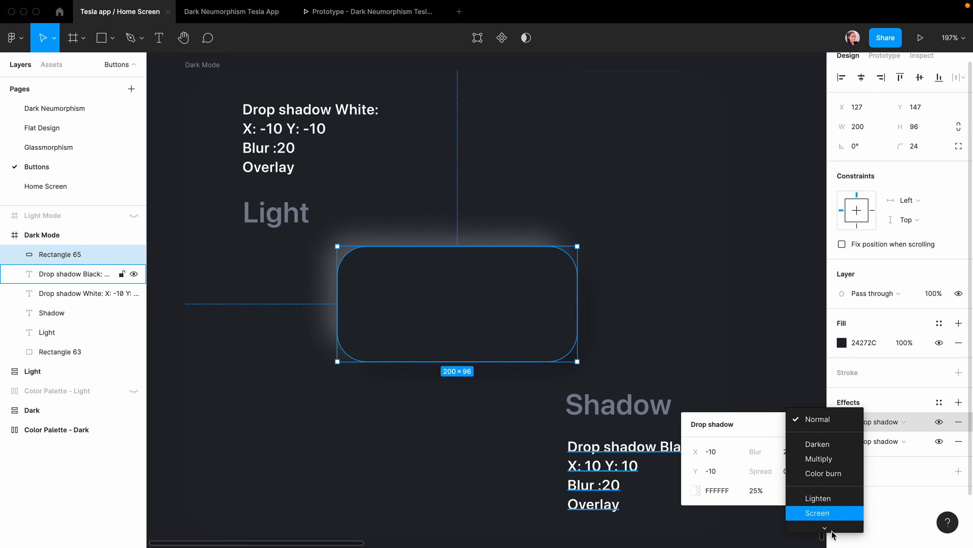
click(818, 459)
click(816, 424)
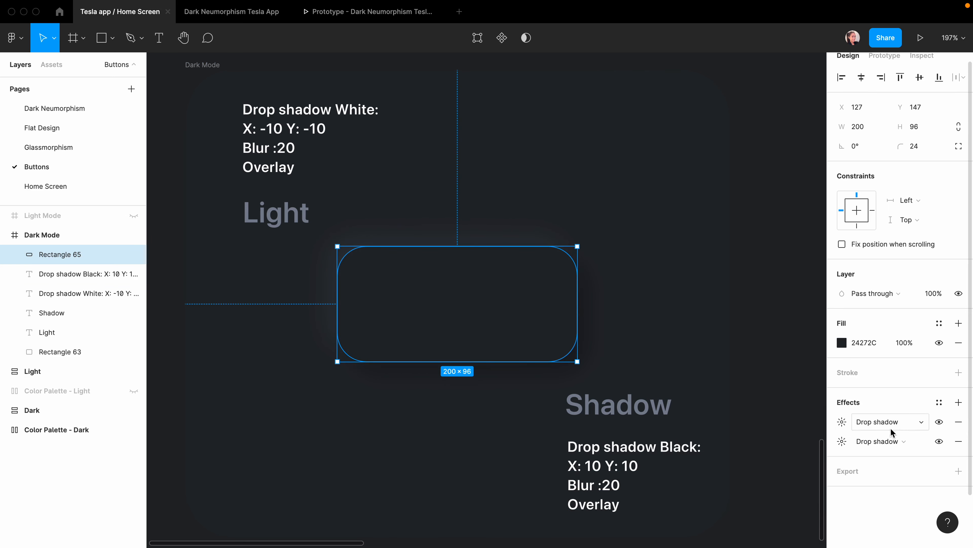
click(846, 422)
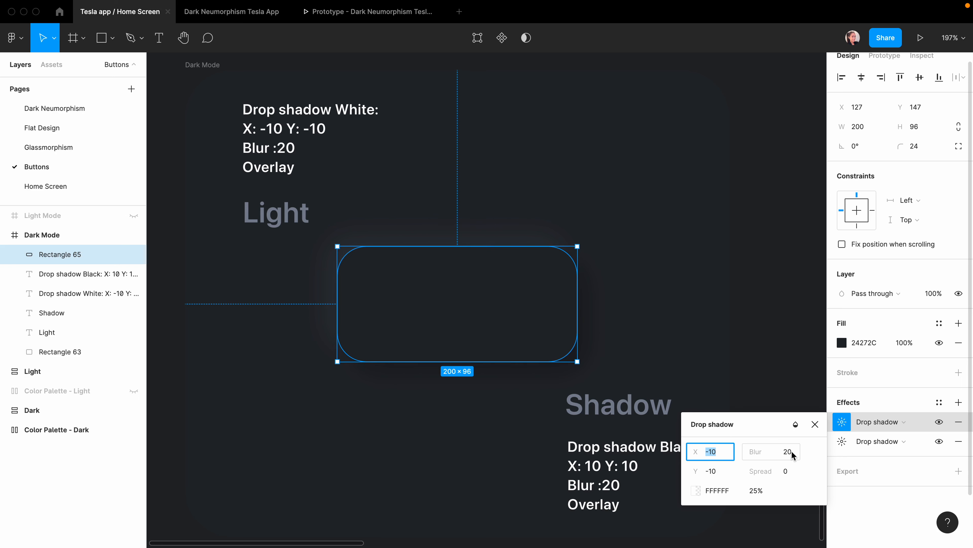
click(683, 382)
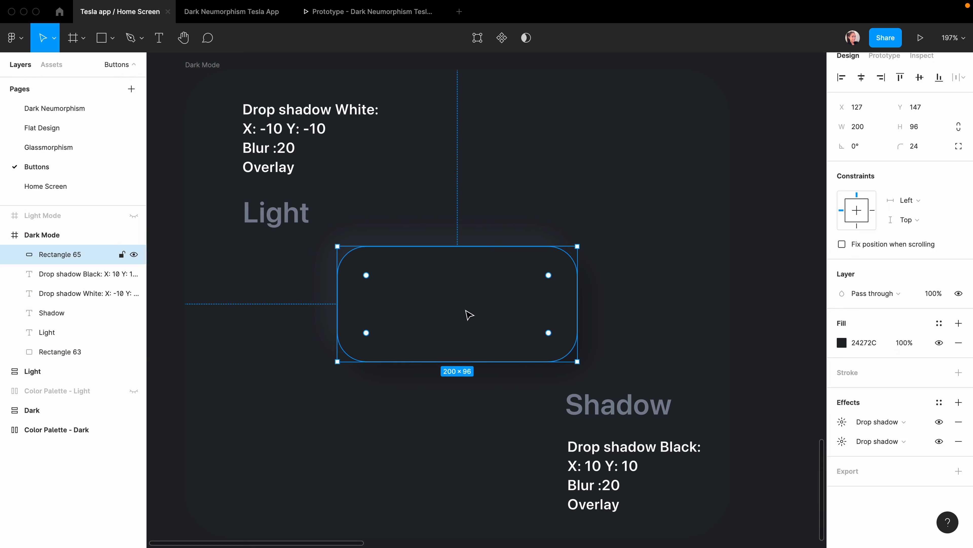
drag(468, 318, 387, 369)
click(846, 427)
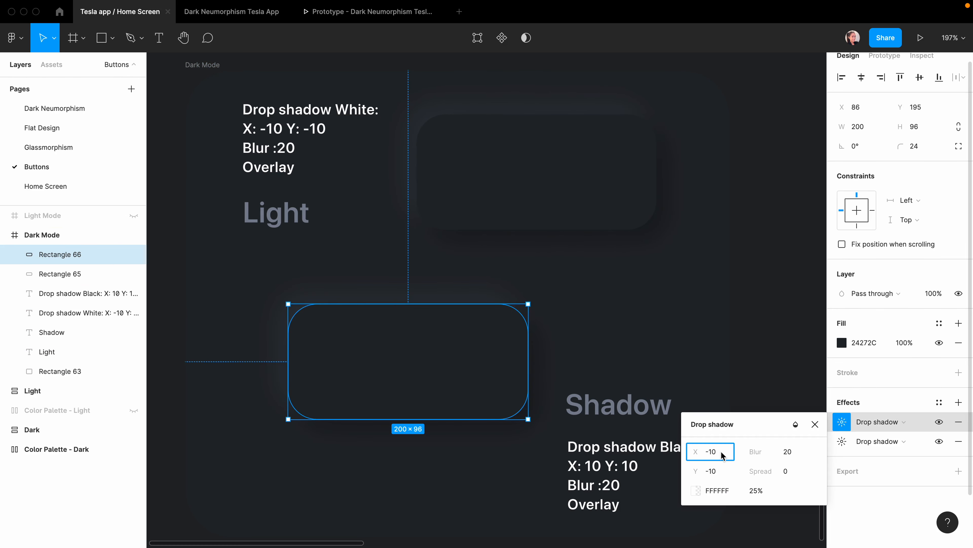
text(-4)
click(716, 470)
text(-4)
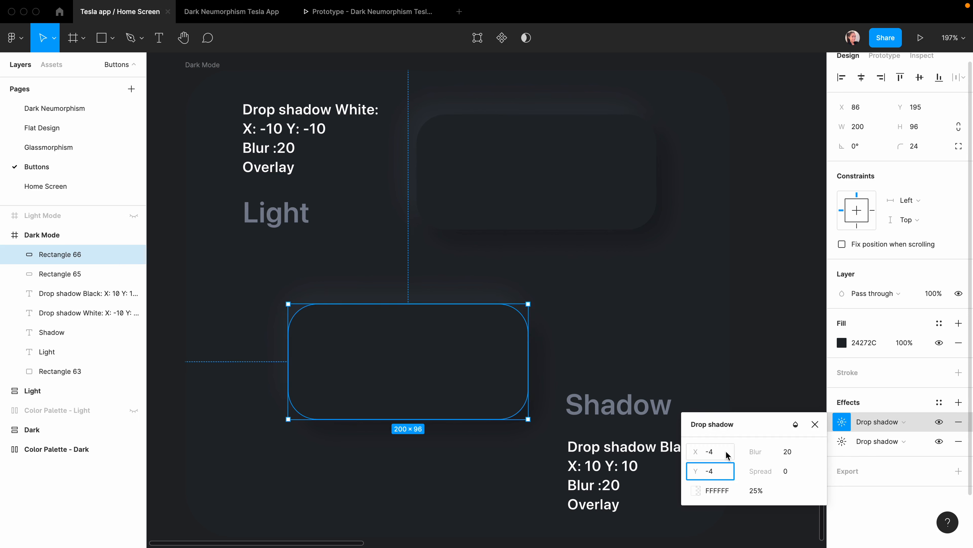
click(786, 452)
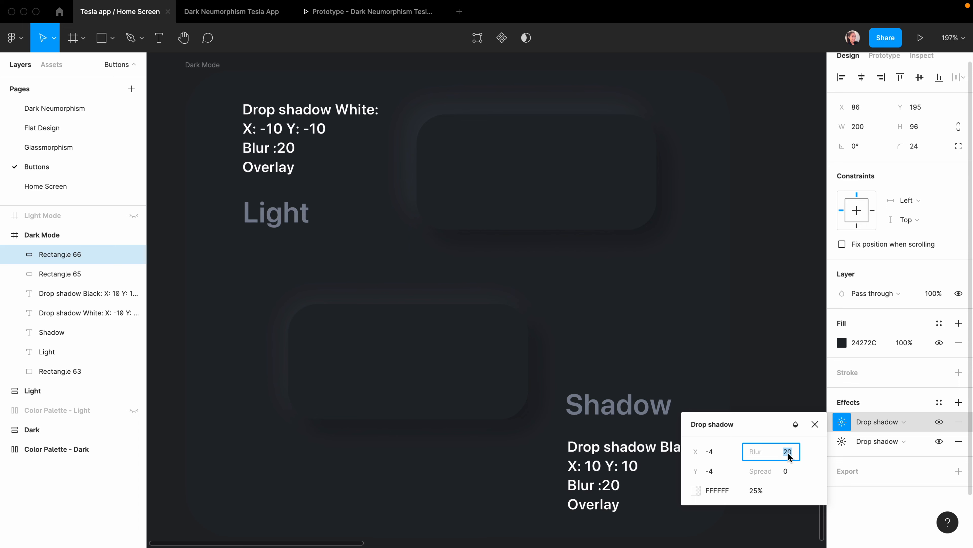
text(8)
click(842, 441)
click(713, 474)
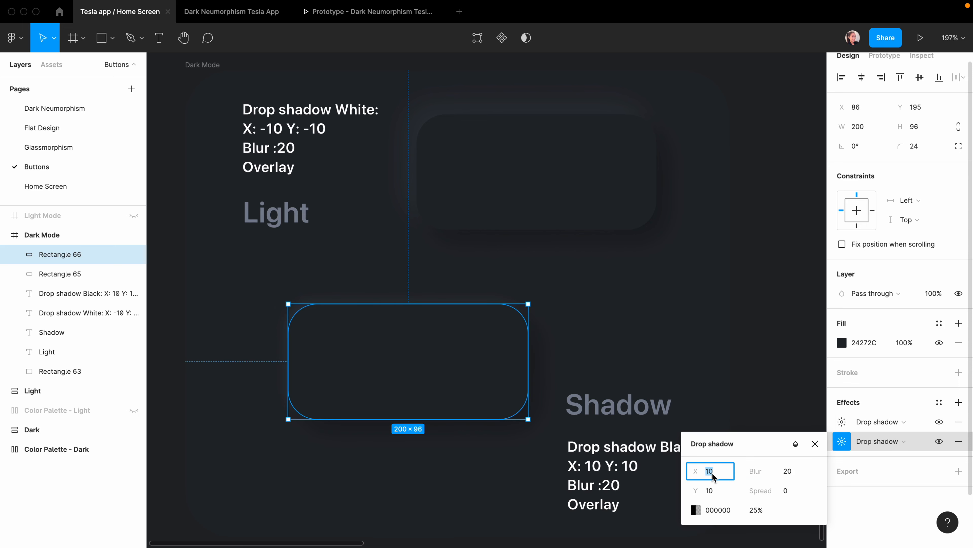
text(4)
click(711, 493)
text(4)
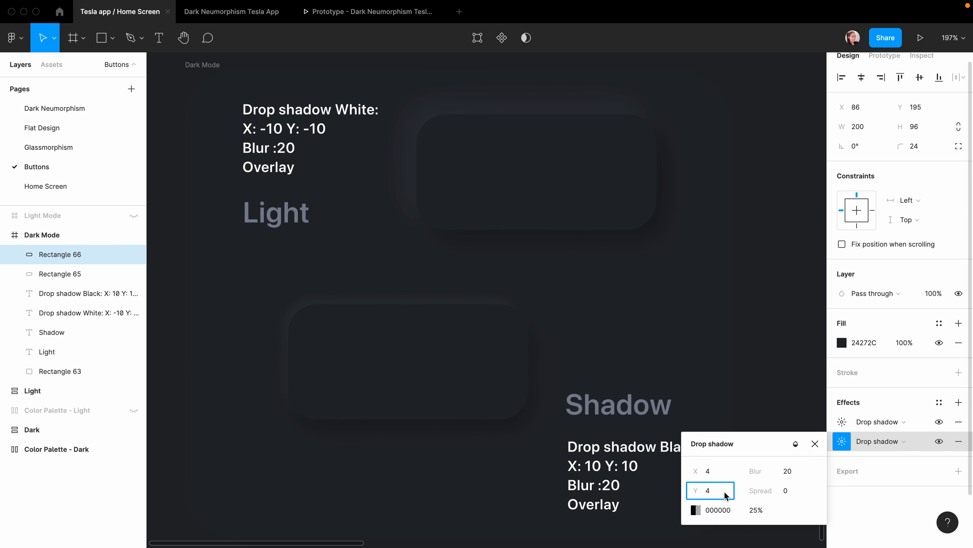
click(626, 356)
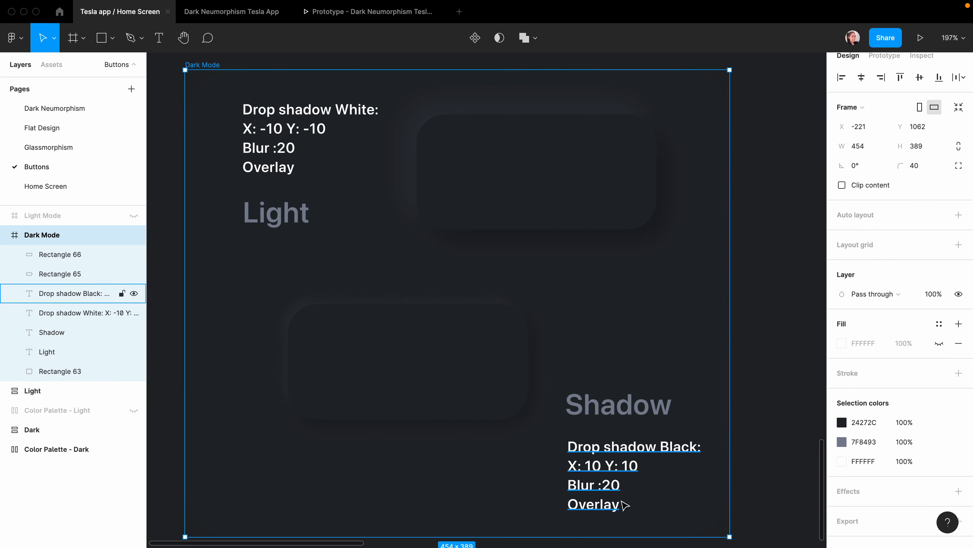
mouse_move(530, 171)
mouse_down()
mouse_move(527, 184)
mouse_move(532, 168)
mouse_up()
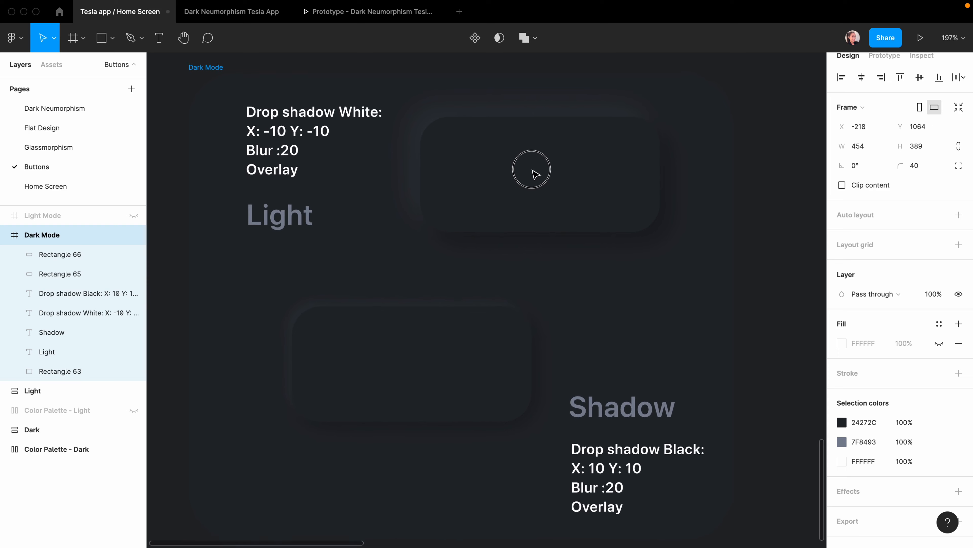
click(690, 308)
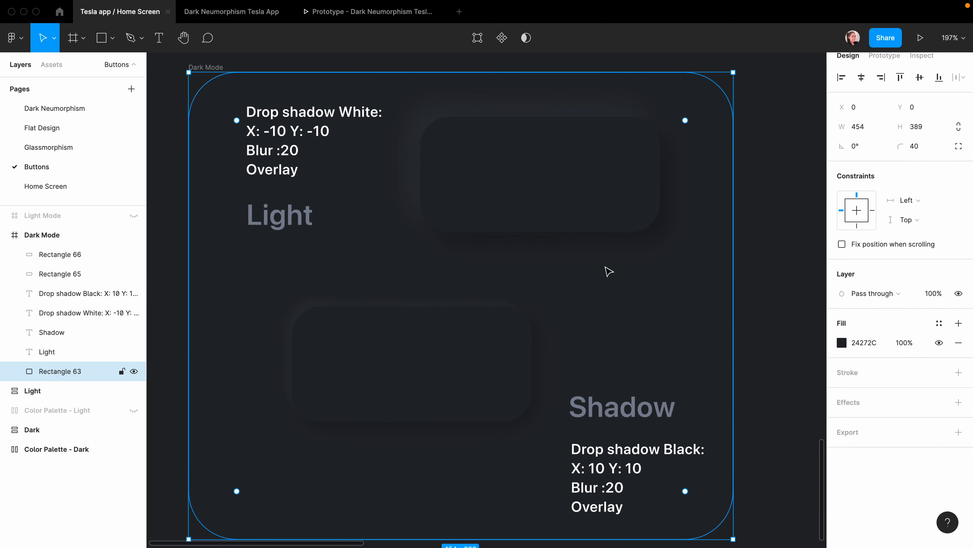
Change both shadows on the upper dark button to inner shadows.
click(553, 188)
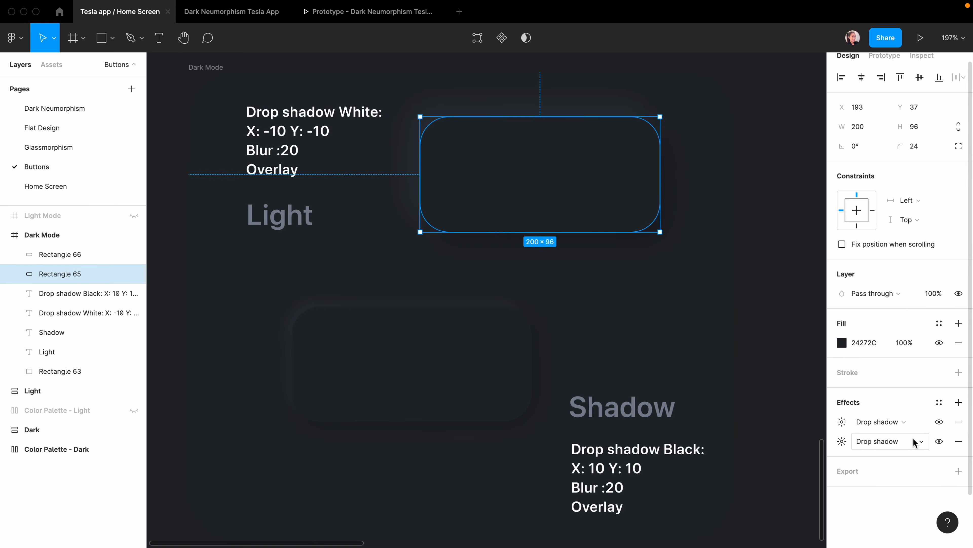
click(909, 424)
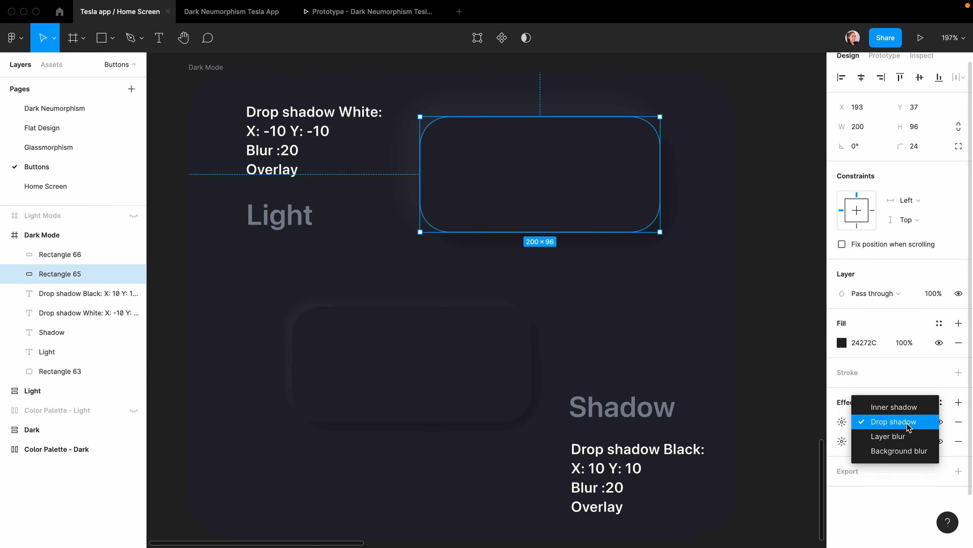
click(904, 407)
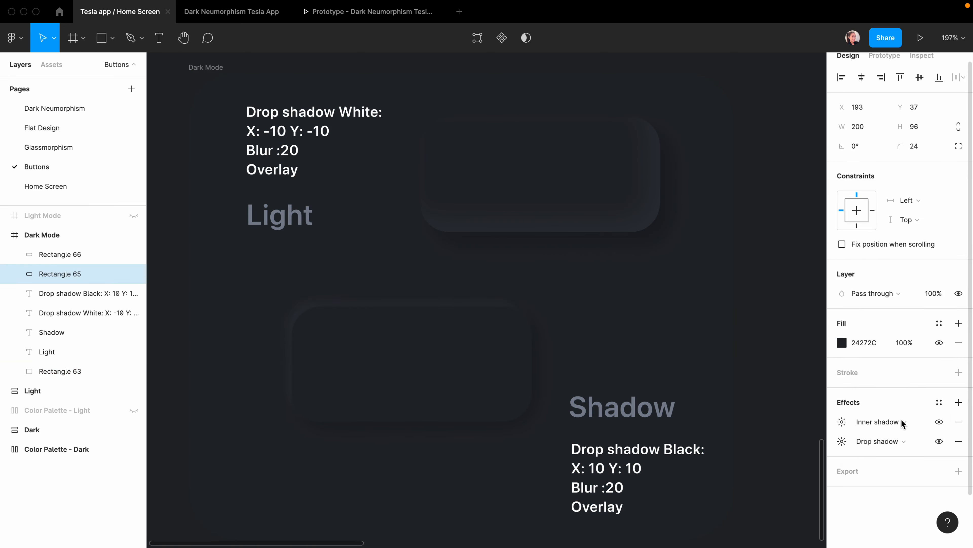
click(899, 442)
click(899, 428)
Change both shadows on the lower dark button to inner shadows.
click(759, 370)
click(495, 368)
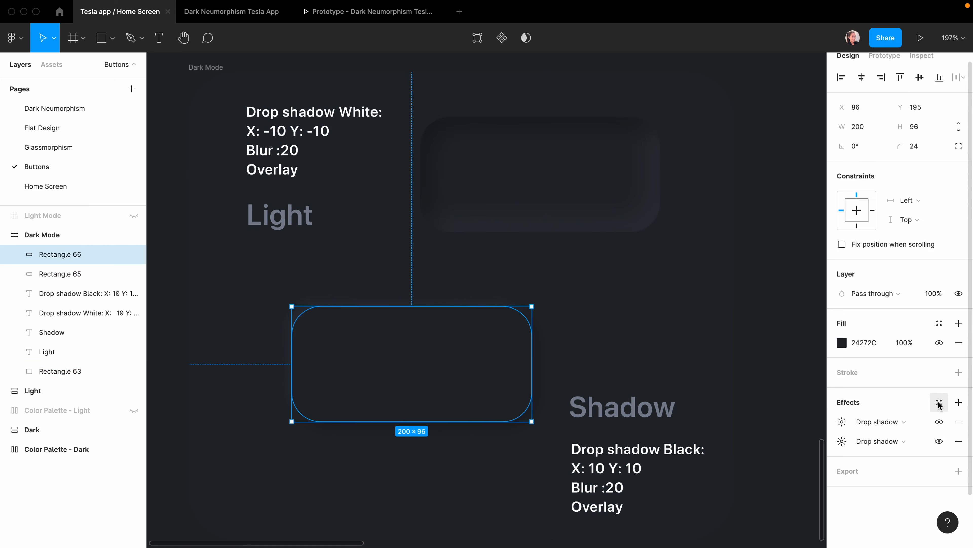
click(910, 422)
click(901, 406)
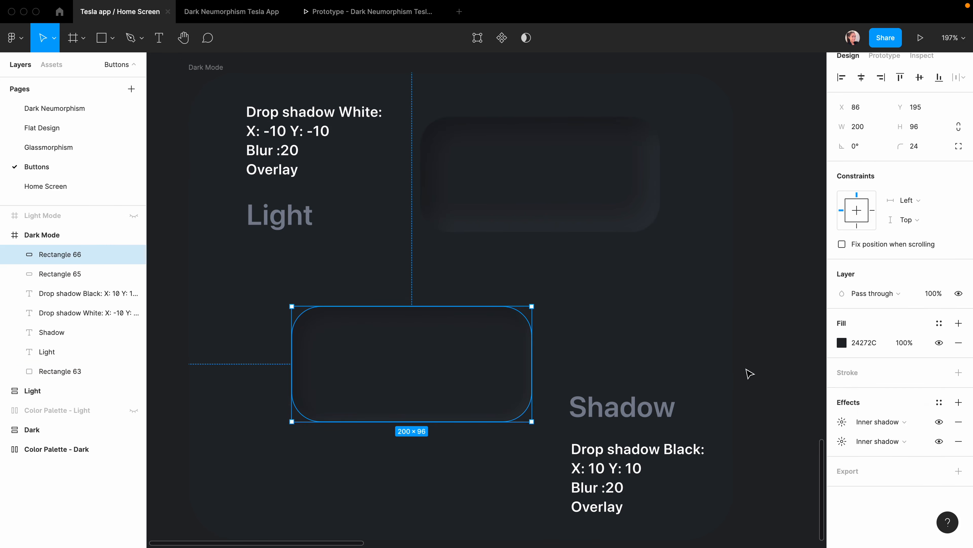
click(753, 372)
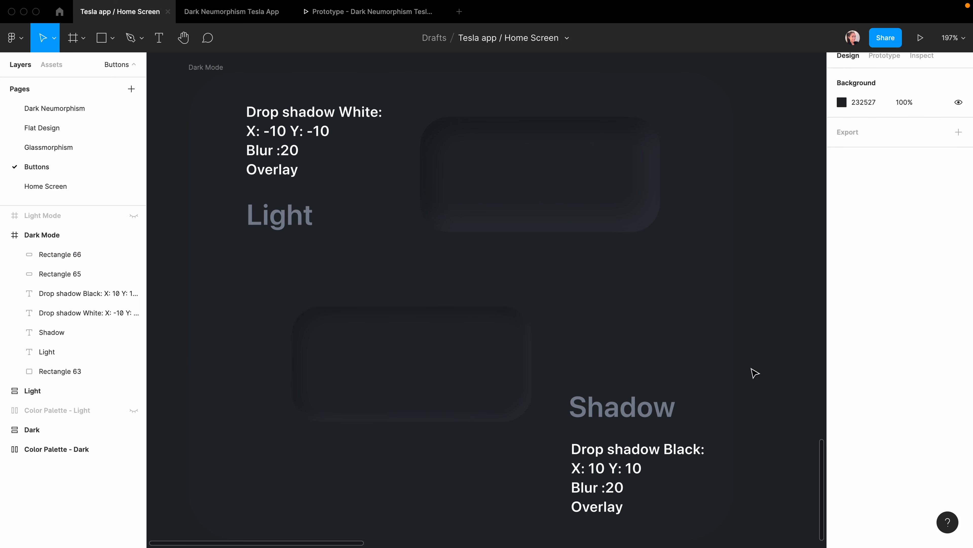
Unhide the Light Mode card and draw a 50×50 square on it.
click(7, 234)
click(133, 215)
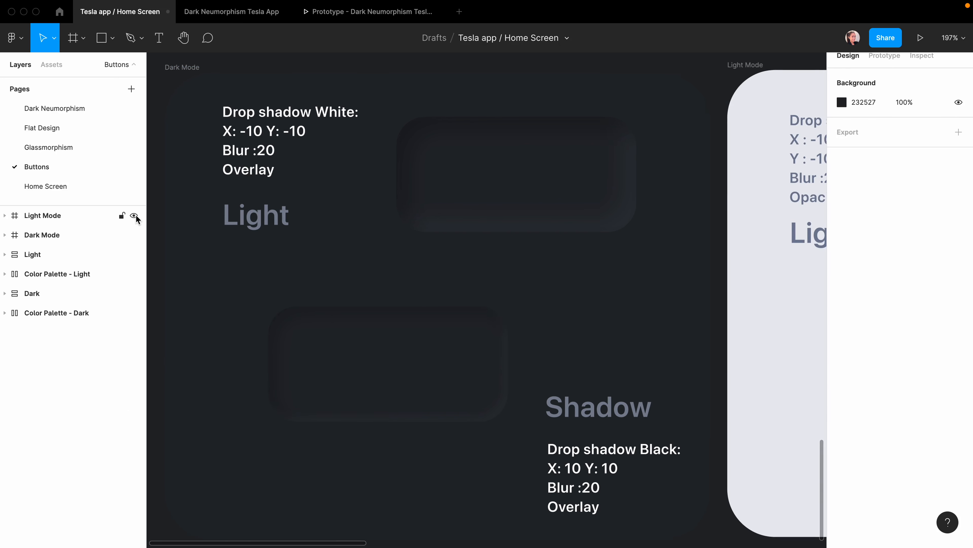
scroll(620, 362, right, 10)
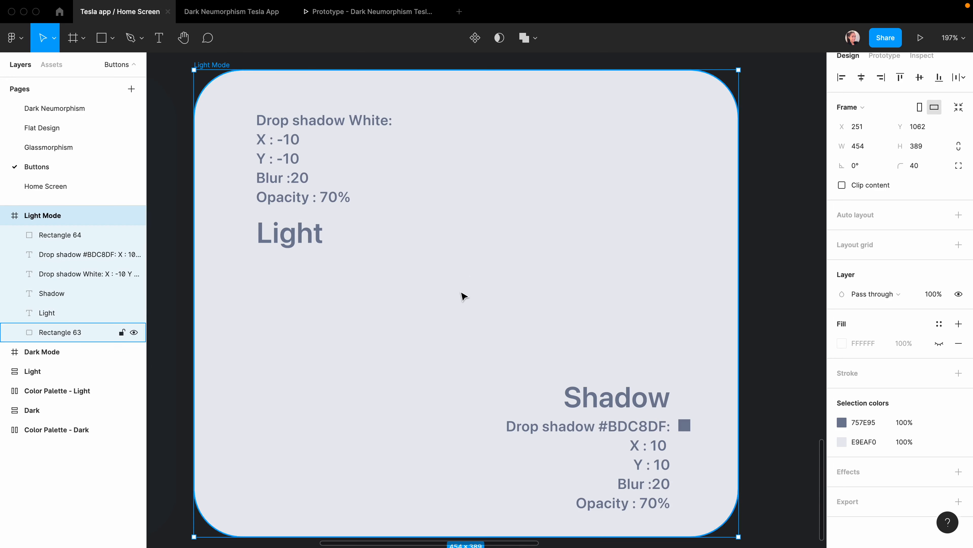
key(r)
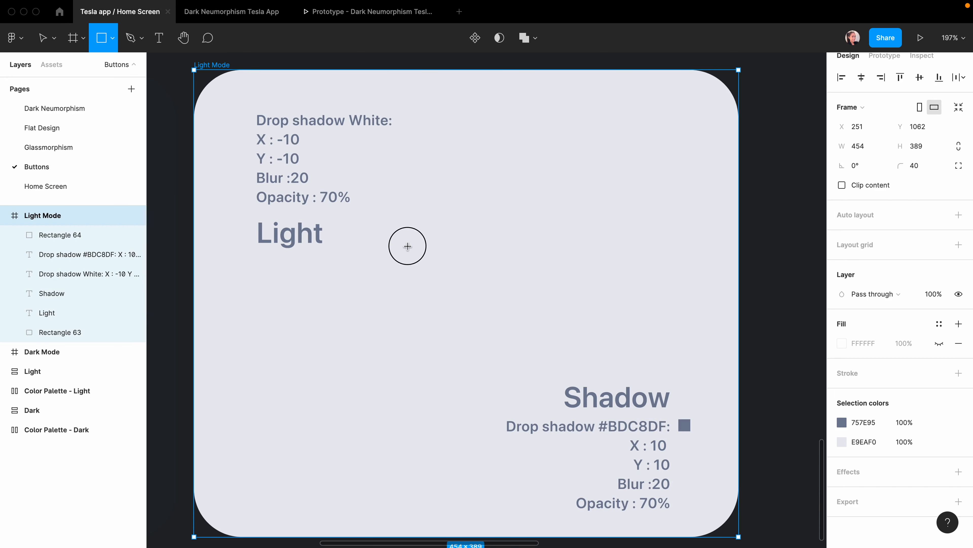
drag(406, 242, 481, 318)
click(858, 127)
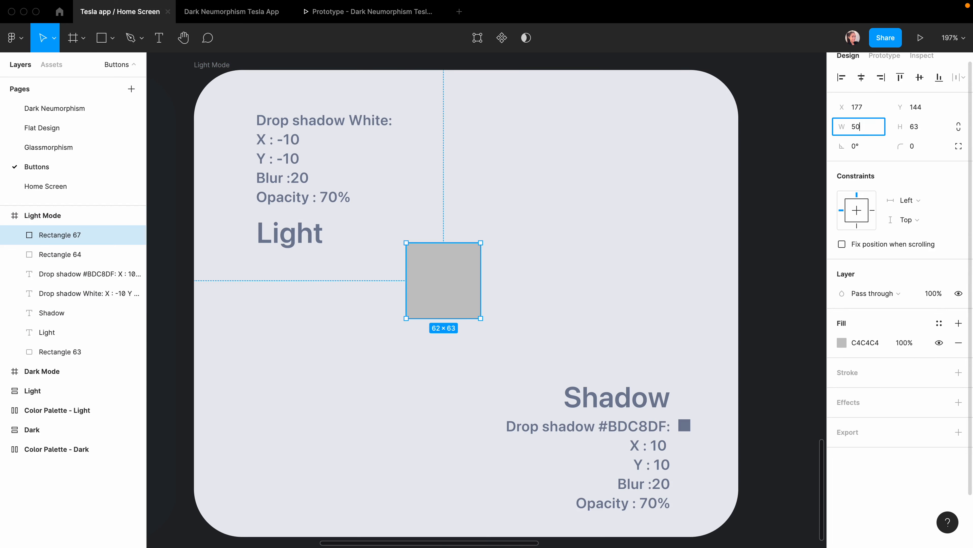
click(920, 129)
text(50)
key(Return)
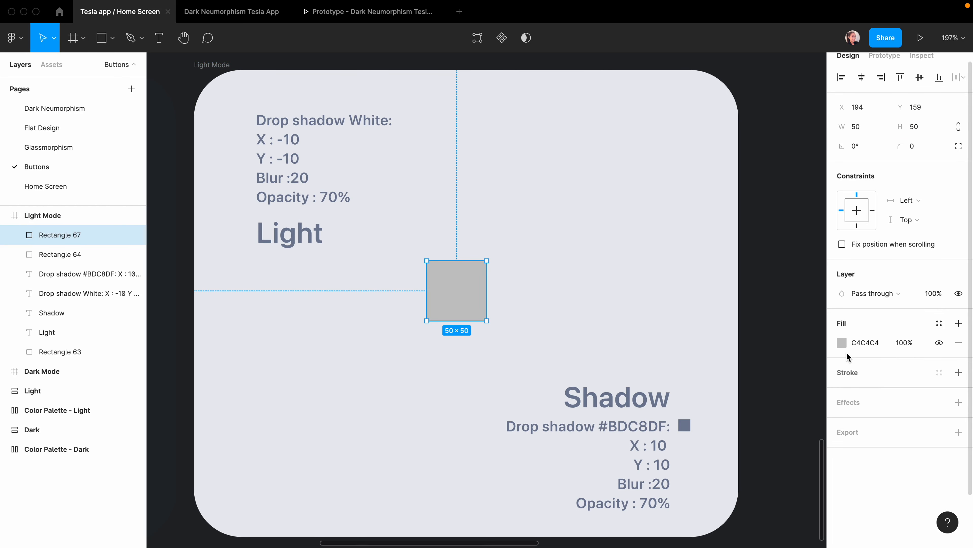
Fill the square with the card's E9EAF0 colour and add a drop shadow.
click(842, 342)
click(698, 412)
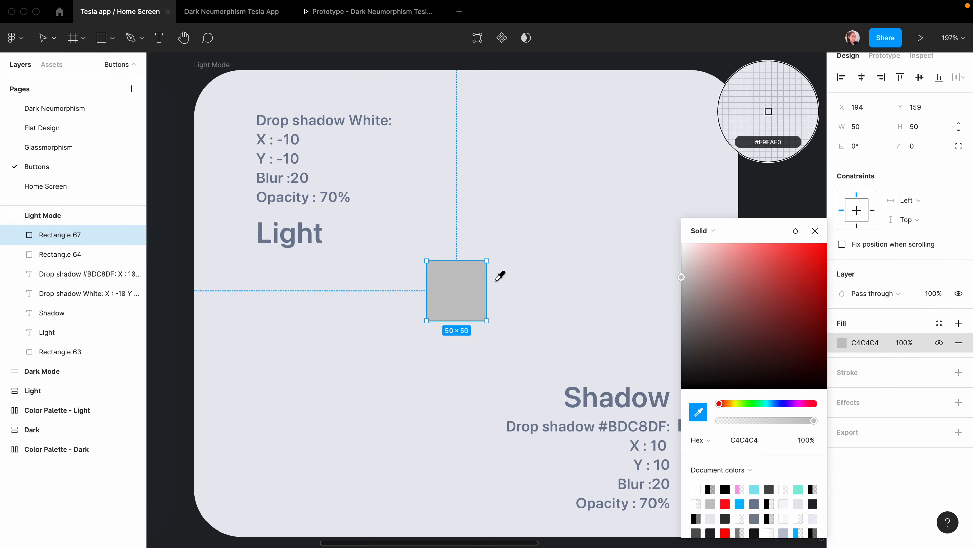
click(510, 287)
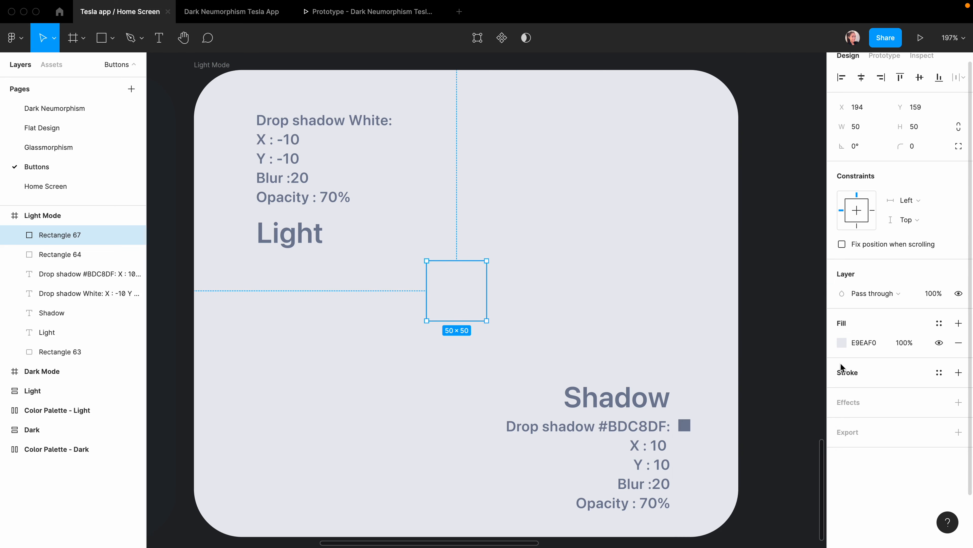
click(958, 402)
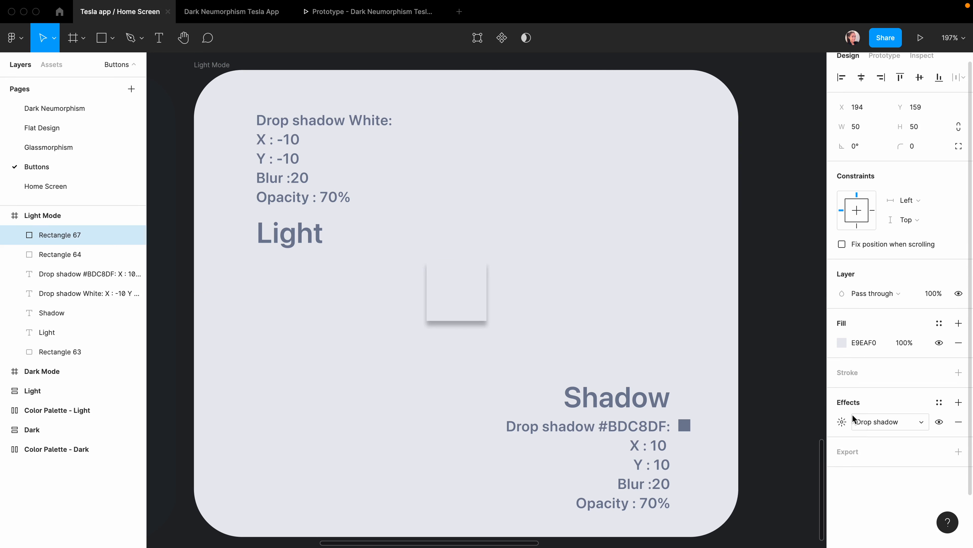
Set the drop shadow to X 8, Y 8, blur 16 and the corner radius to 10.
click(842, 421)
click(711, 453)
text(8)
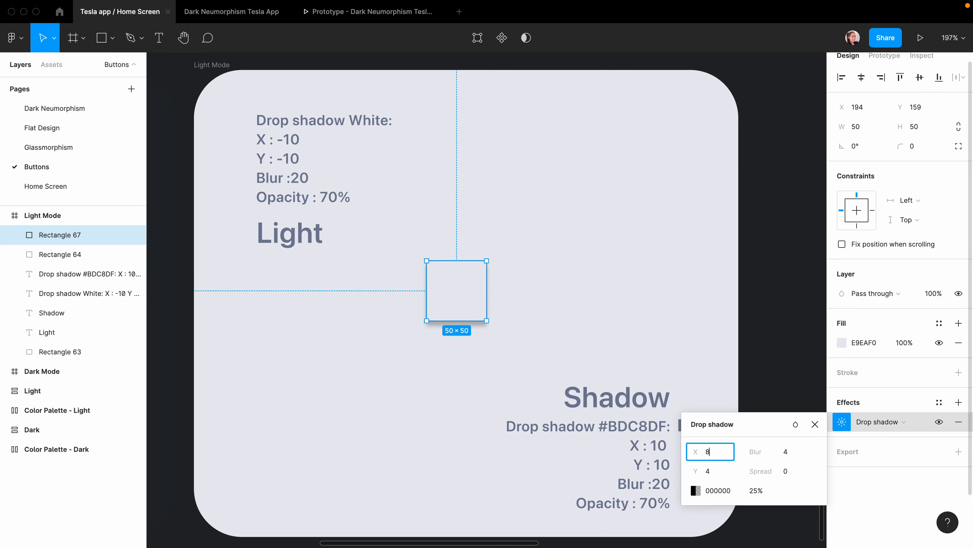
click(706, 470)
text(8)
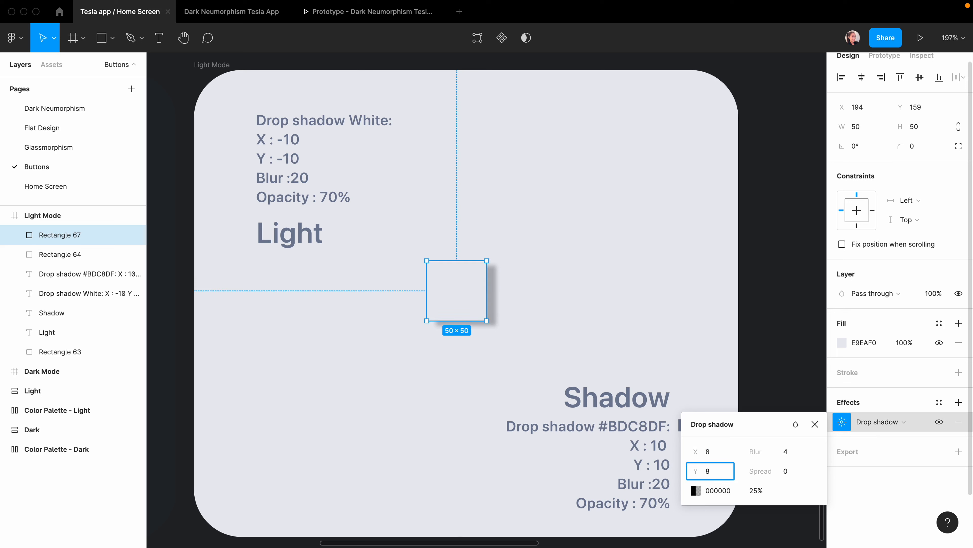
click(788, 452)
text(16)
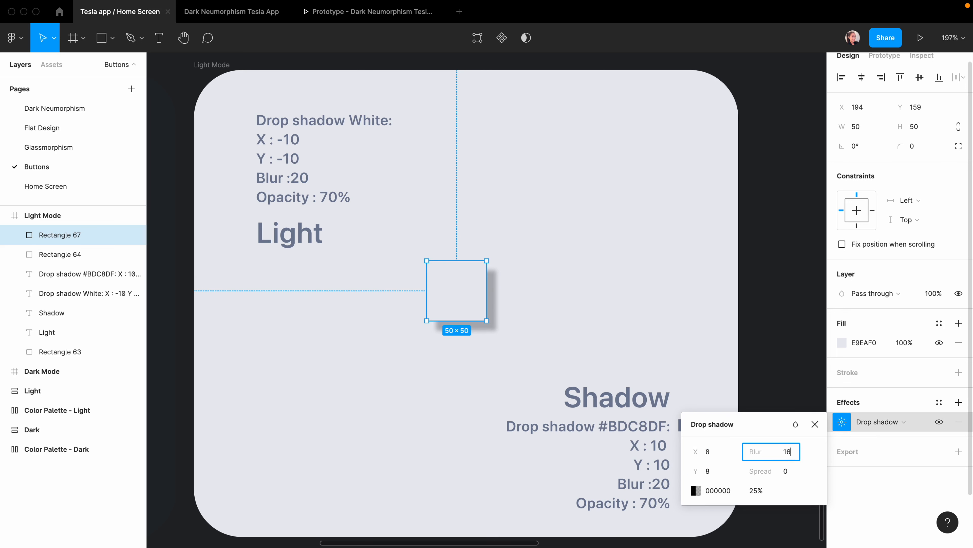
key(Return)
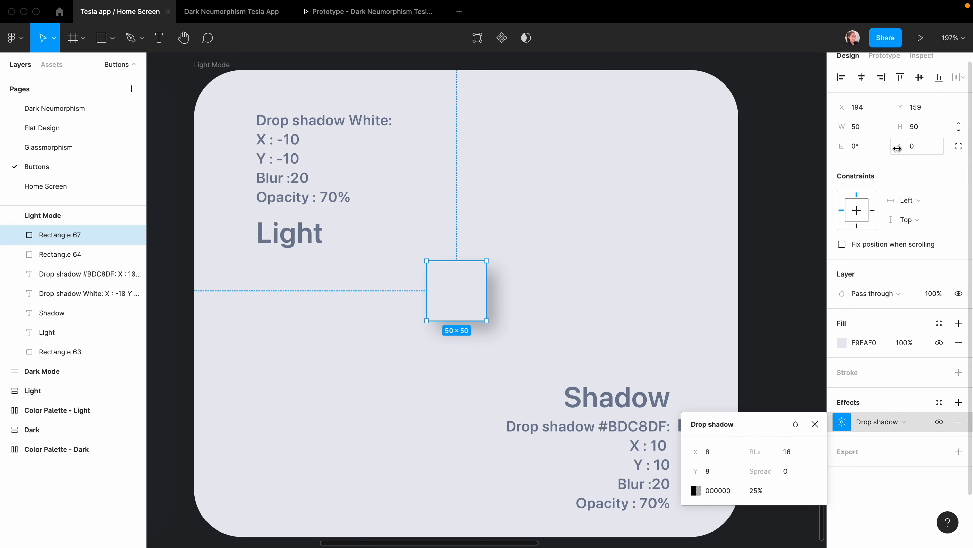
click(913, 148)
text(10)
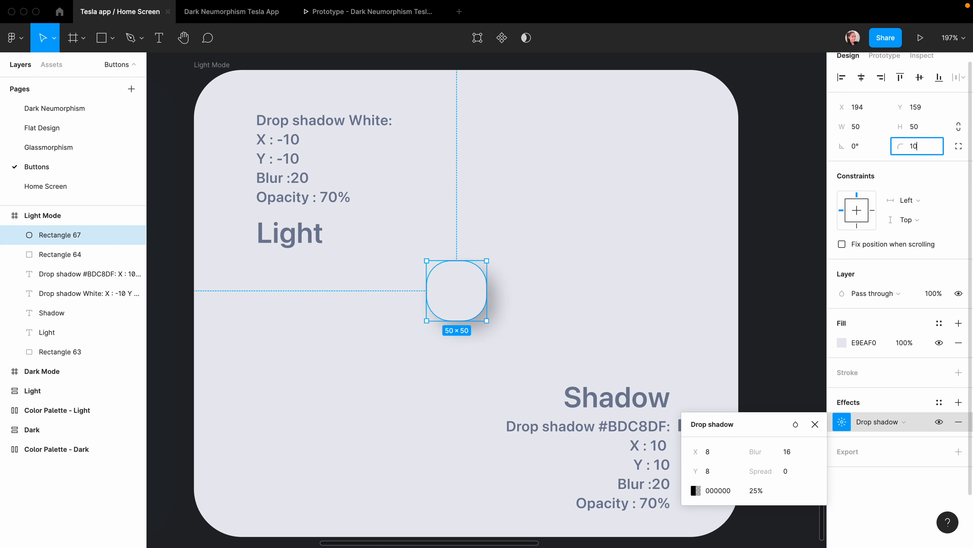
key(Return)
Keep the shadow on Normal blending and set its colour to B6B9C9 at 100%.
click(796, 424)
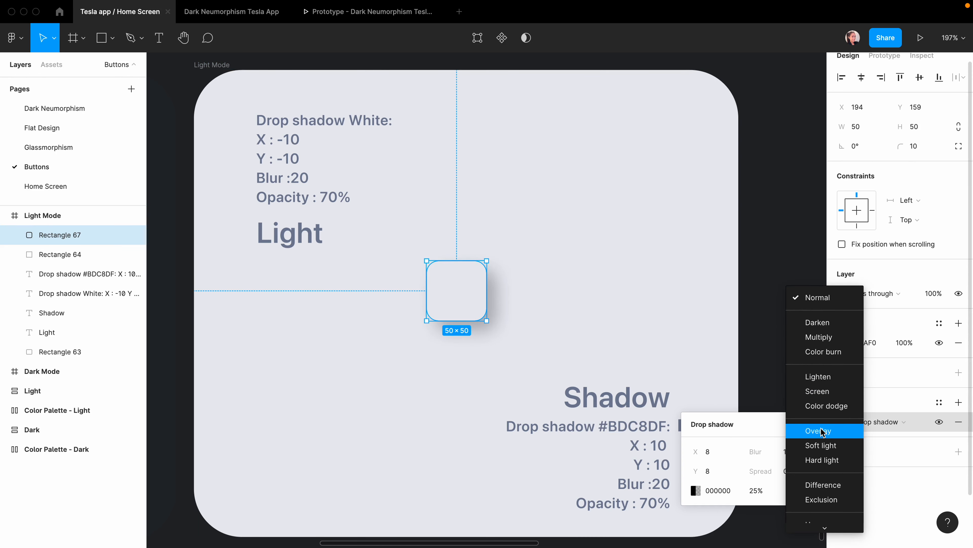
click(820, 431)
click(796, 424)
click(801, 287)
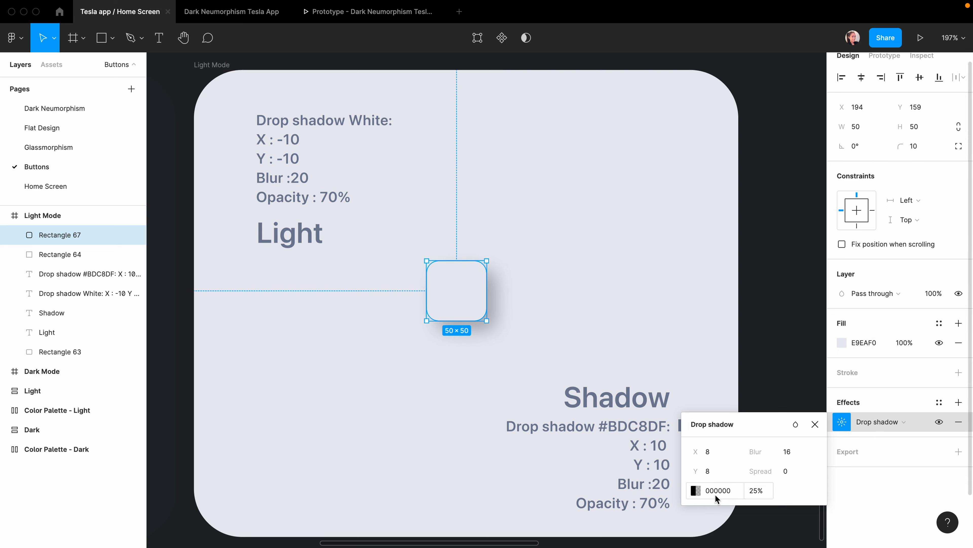
click(695, 491)
click(553, 412)
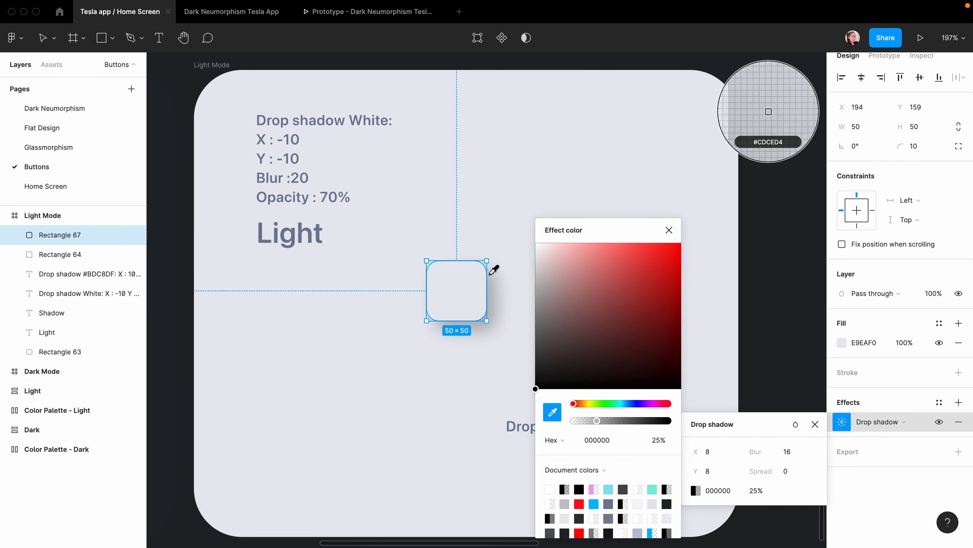
click(516, 272)
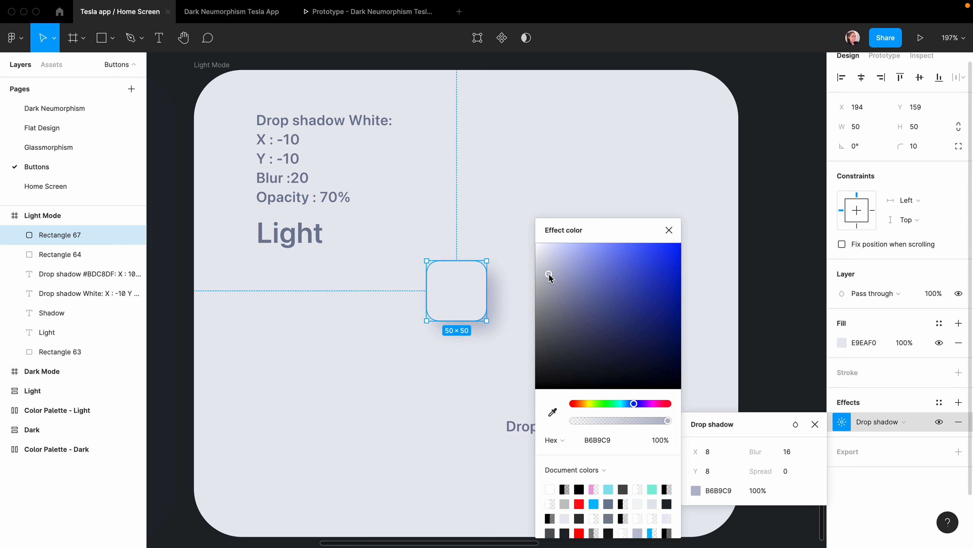
click(669, 230)
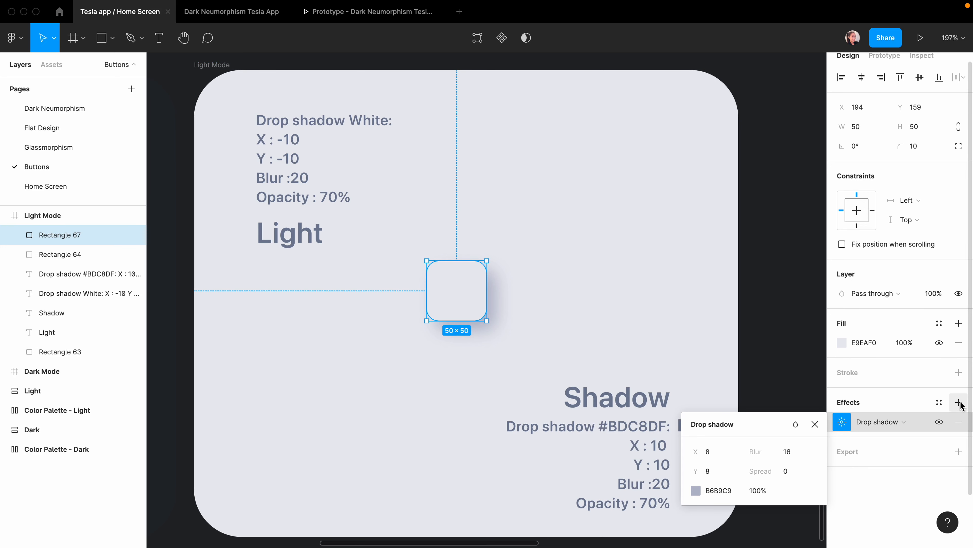
Add a second, white drop shadow with offset -8, -8 and blur 16.
click(959, 402)
click(696, 490)
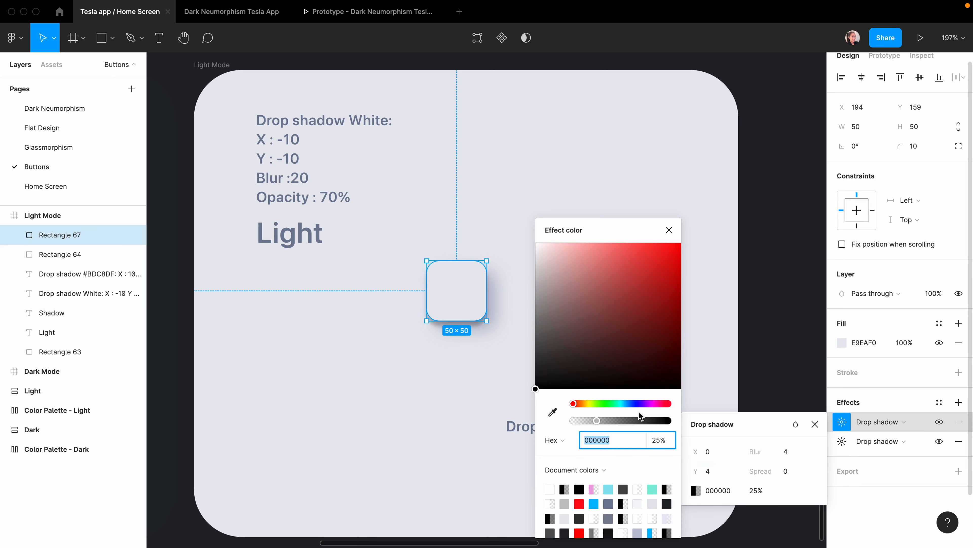
click(552, 412)
click(842, 441)
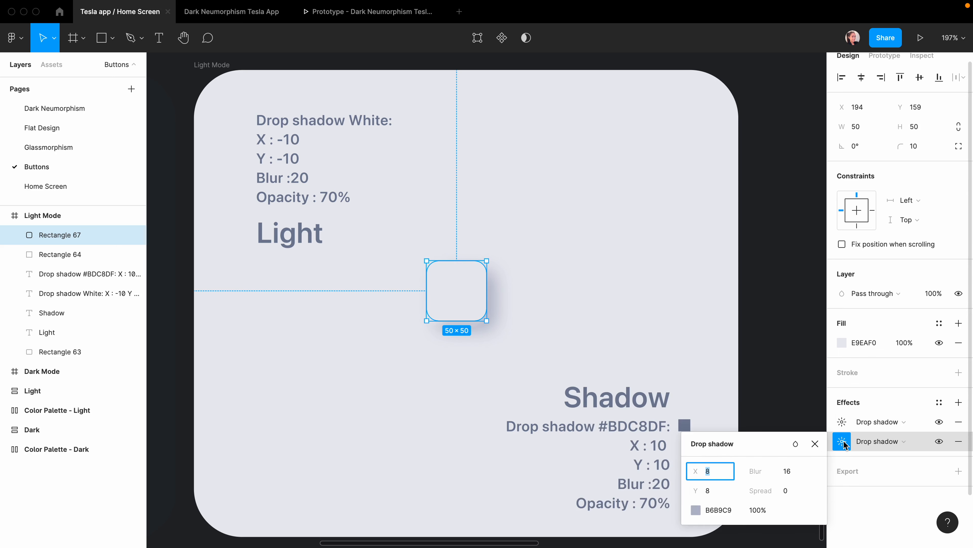
click(845, 422)
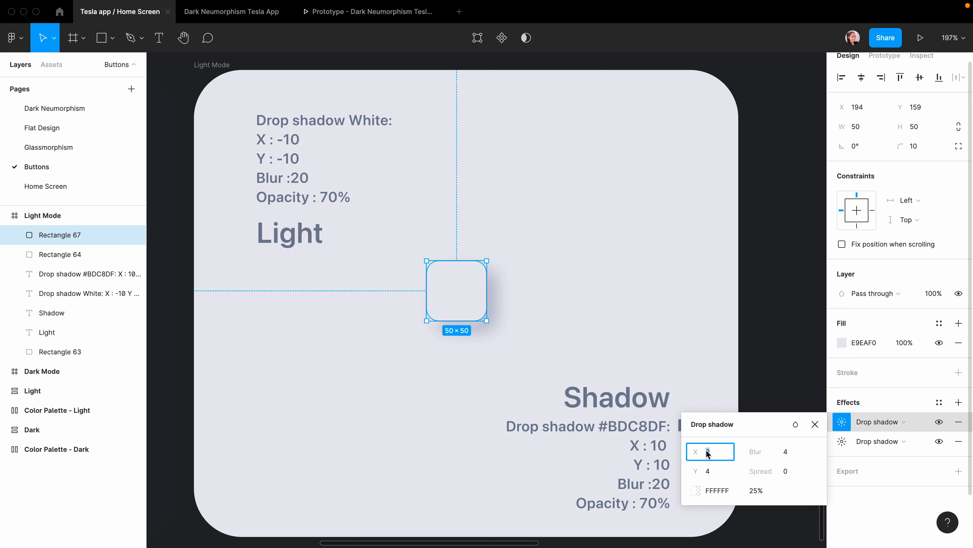
text(-8)
key(Tab)
text(-8)
key(Return)
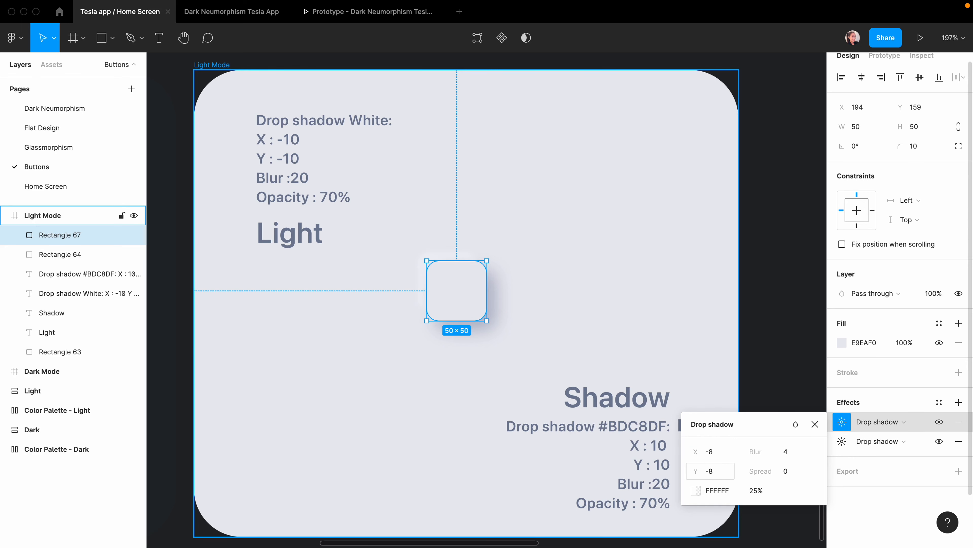
click(789, 455)
key(Return)
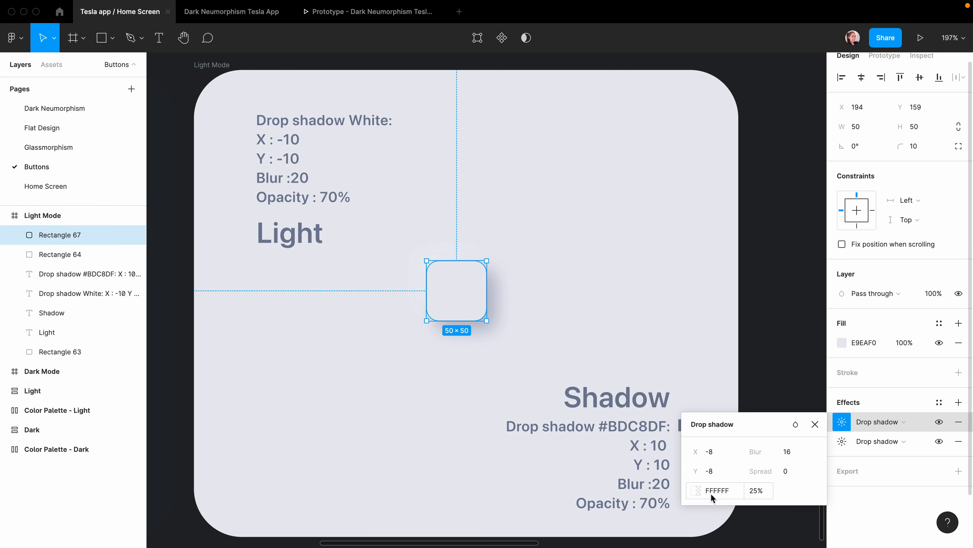
Raise the white FFFFFF shadow's opacity to 70%.
click(698, 490)
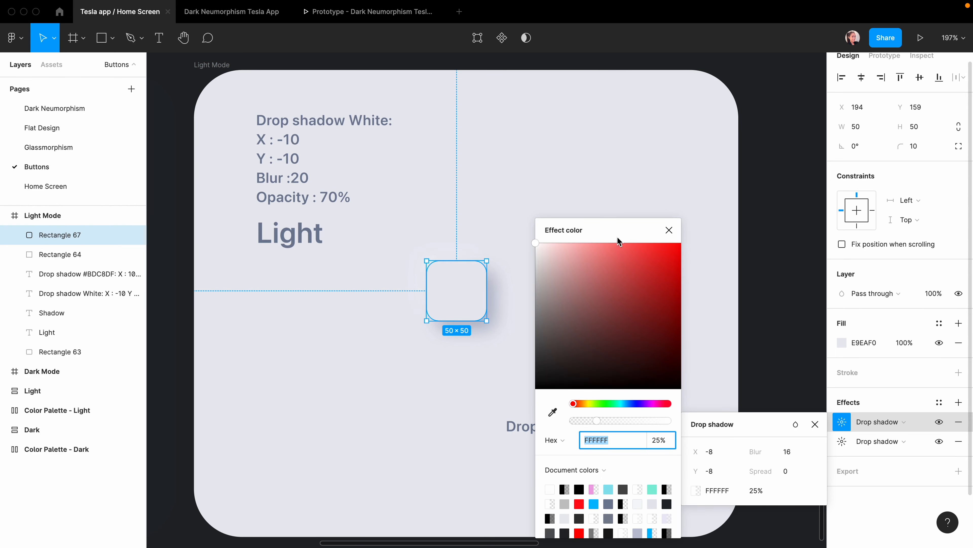
drag(618, 240, 702, 133)
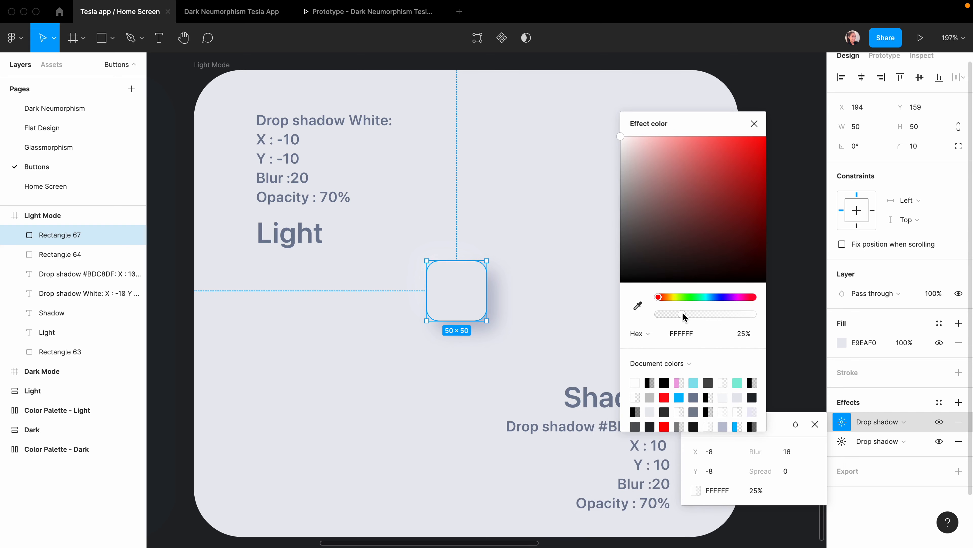
drag(684, 316, 725, 316)
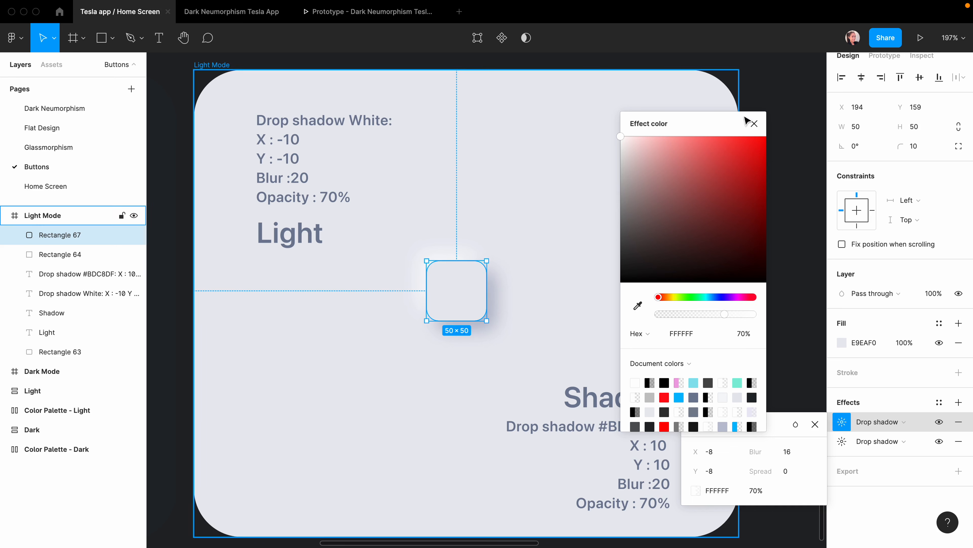
click(753, 123)
click(537, 421)
Round the square fully into a circle and make both its shadows inner shadows.
click(481, 275)
scroll(474, 274, up, 5)
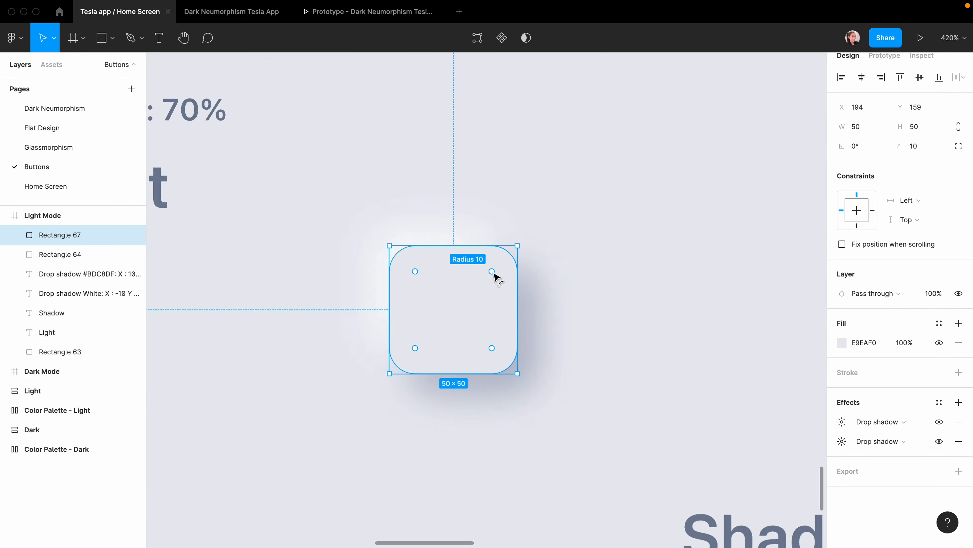
drag(490, 272, 450, 311)
key(Escape)
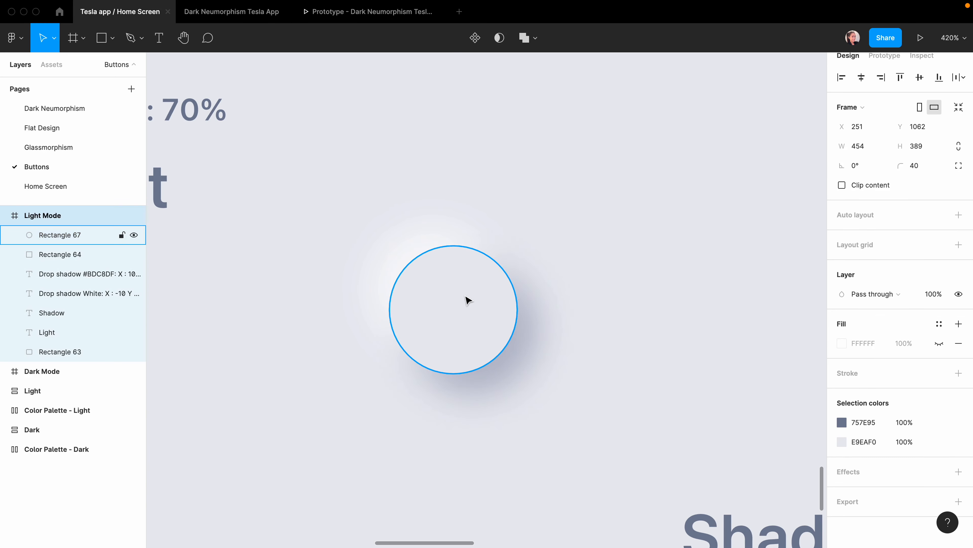
click(468, 300)
click(905, 421)
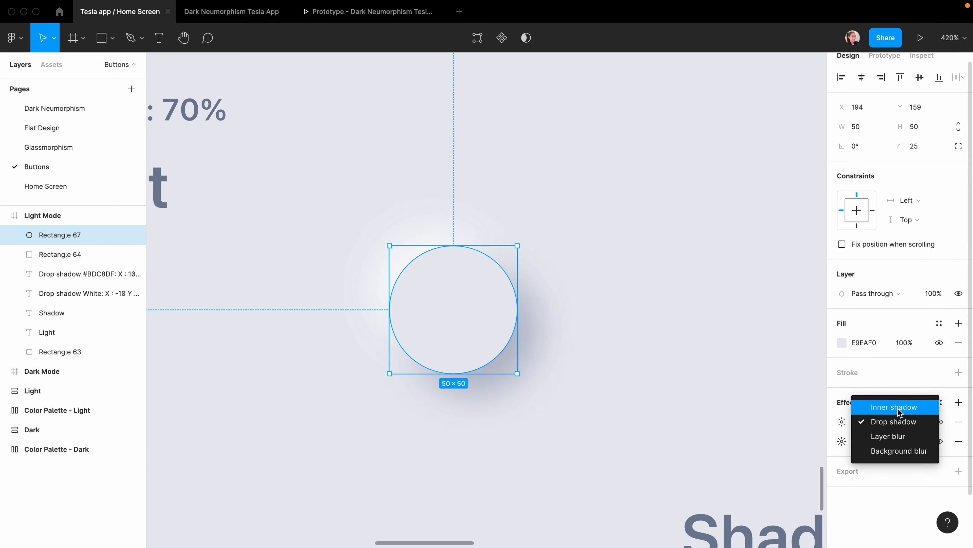
click(899, 408)
click(888, 440)
click(894, 426)
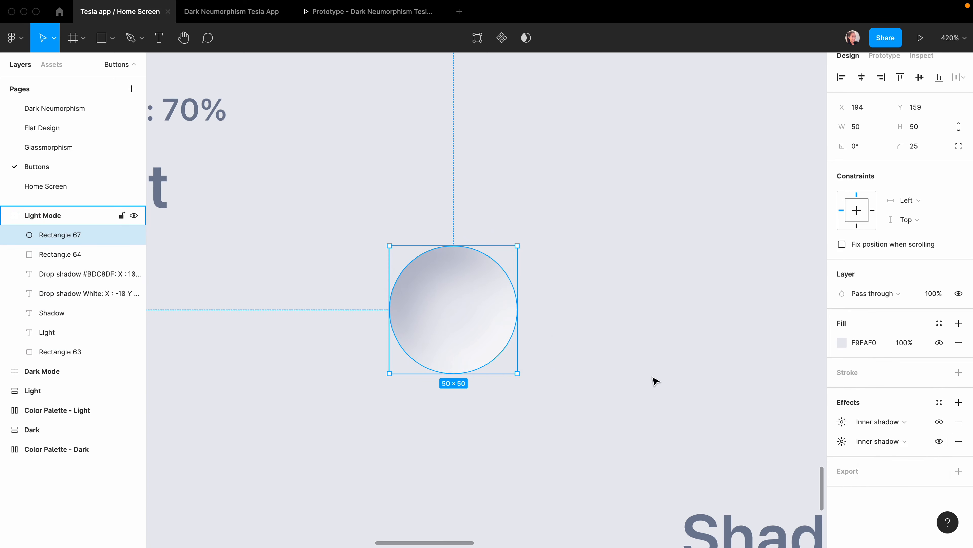
Make both shadows on the Light Mode button rectangle inner shadows.
scroll(655, 380, down, 5)
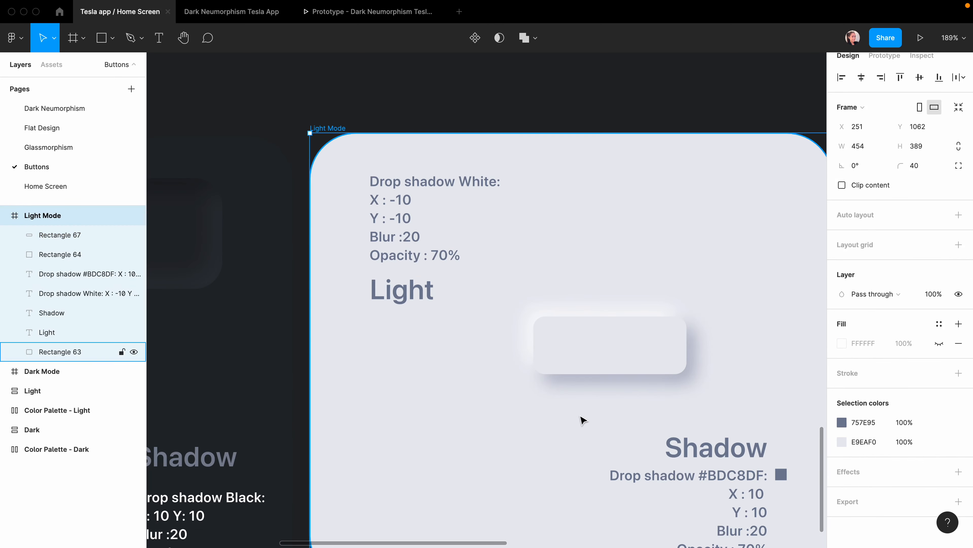
scroll(572, 420, right, 1)
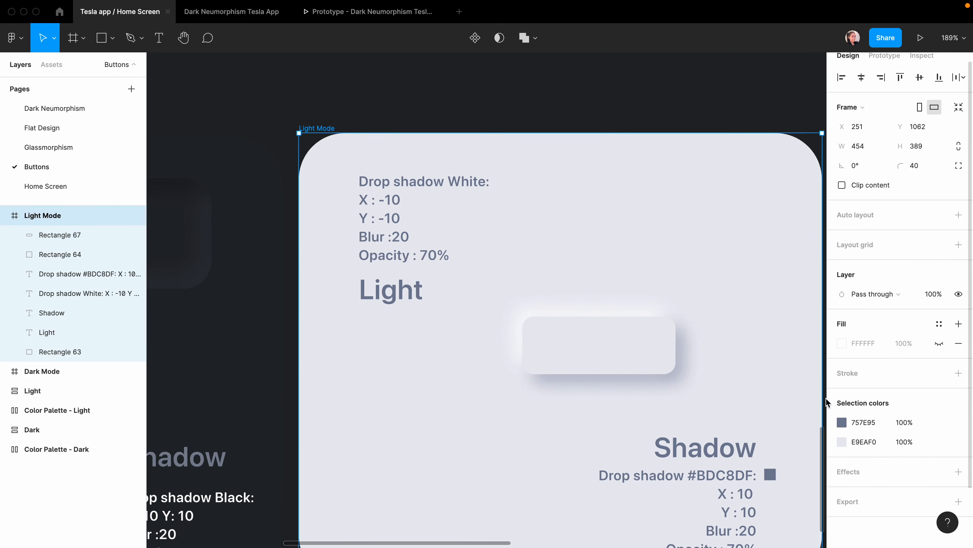
click(645, 351)
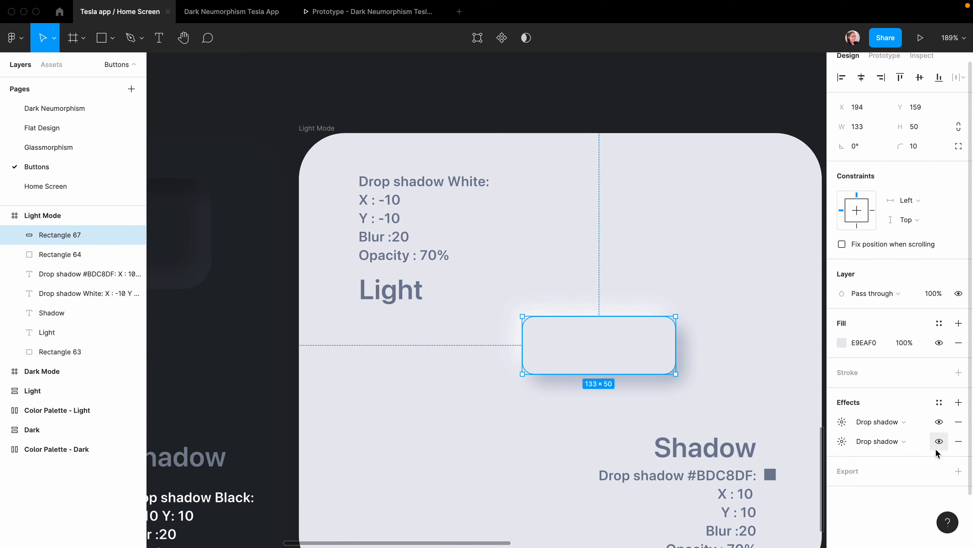
click(900, 423)
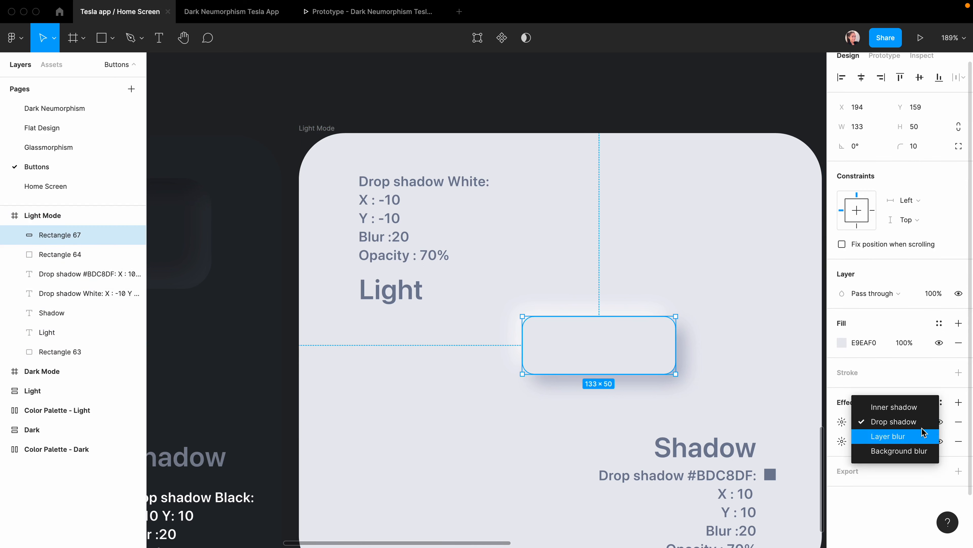
click(897, 407)
click(889, 441)
click(901, 427)
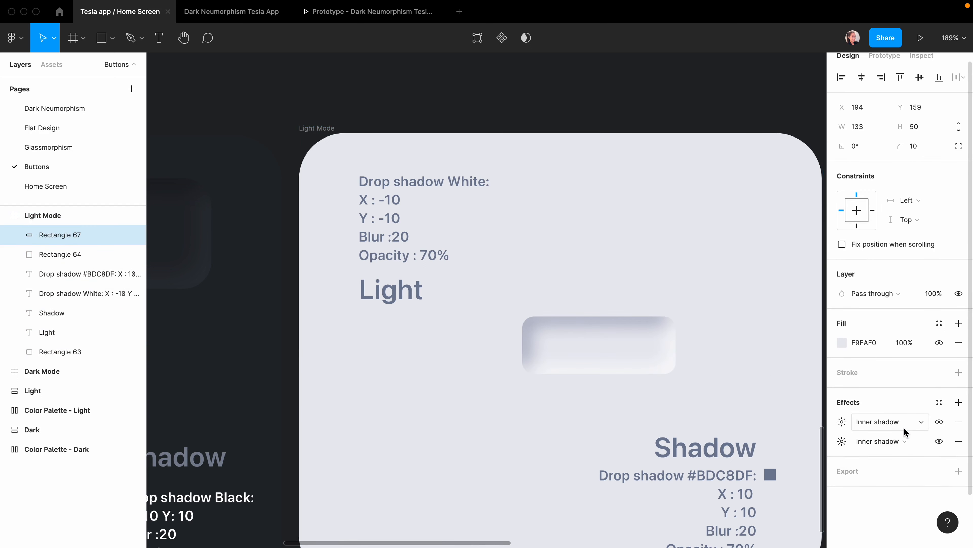
Check the button's inner shadow settings and nudge the Light Mode frame slightly upward.
key(Escape)
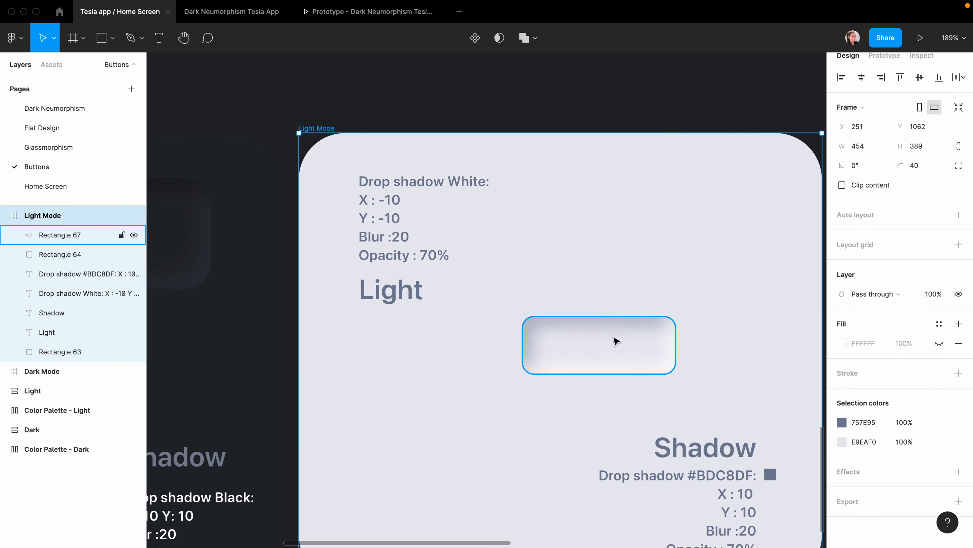
click(613, 351)
click(842, 422)
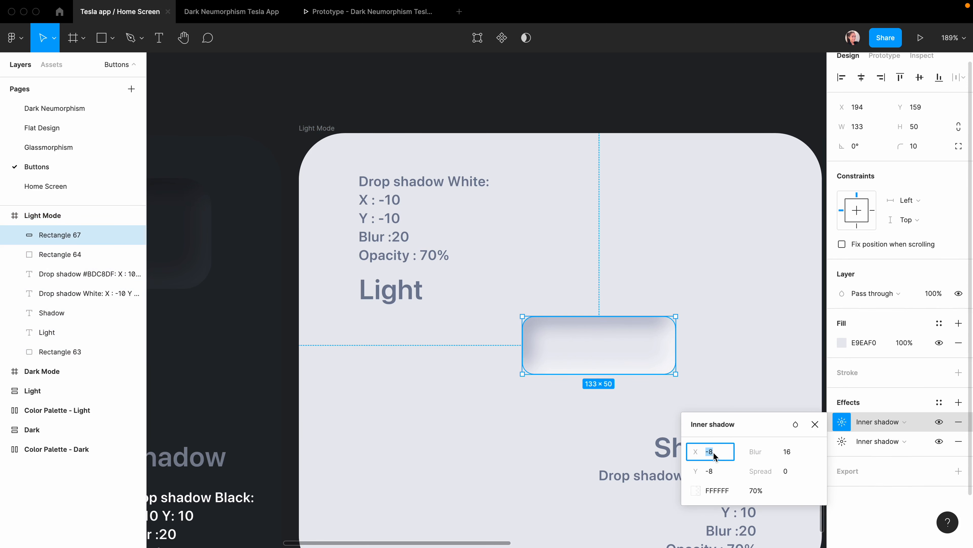
key(Escape)
key(Escape)
drag(593, 341, 587, 317)
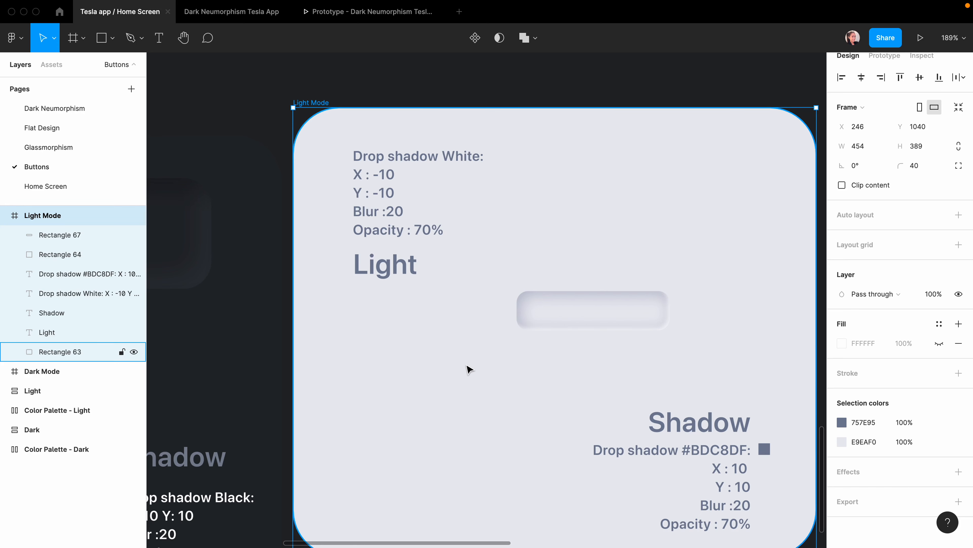
scroll(469, 369, left, 10)
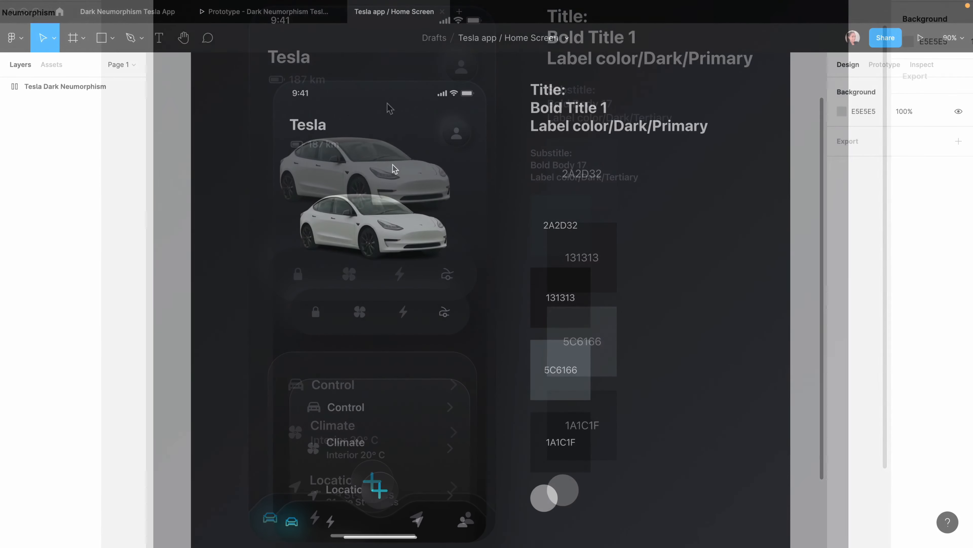
Create an iPhone 13 / 13 Pro frame beside the Home Screen with corner radius 40.
double_click(393, 165)
click(238, 134)
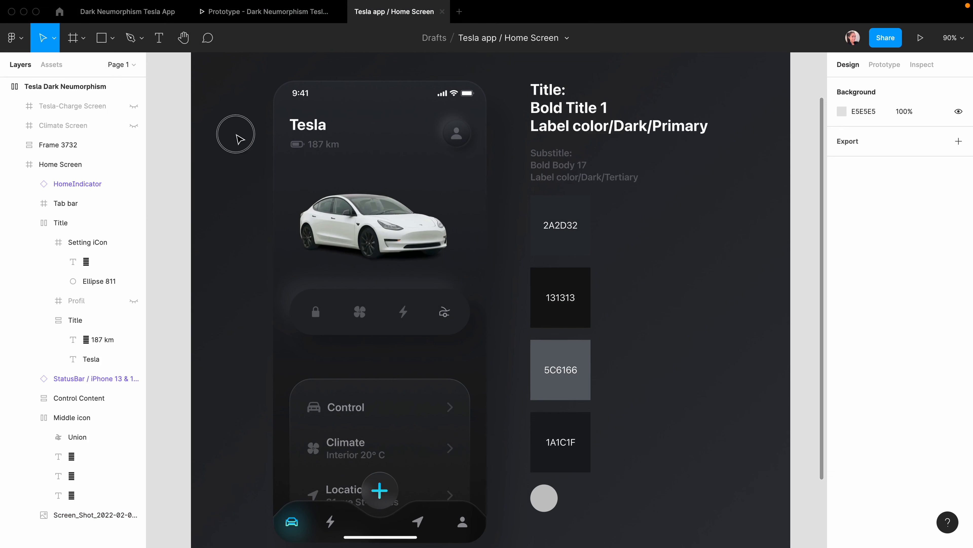
click(387, 165)
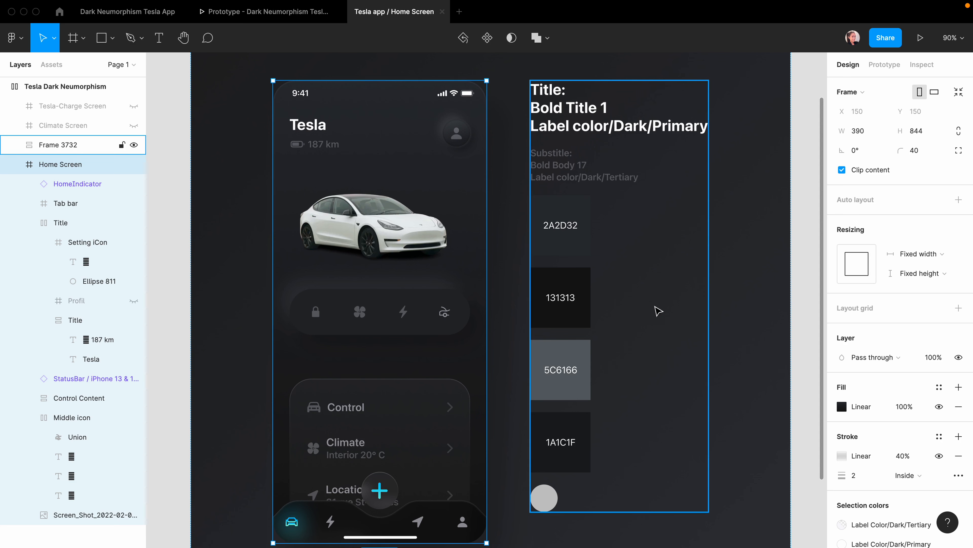
key(f)
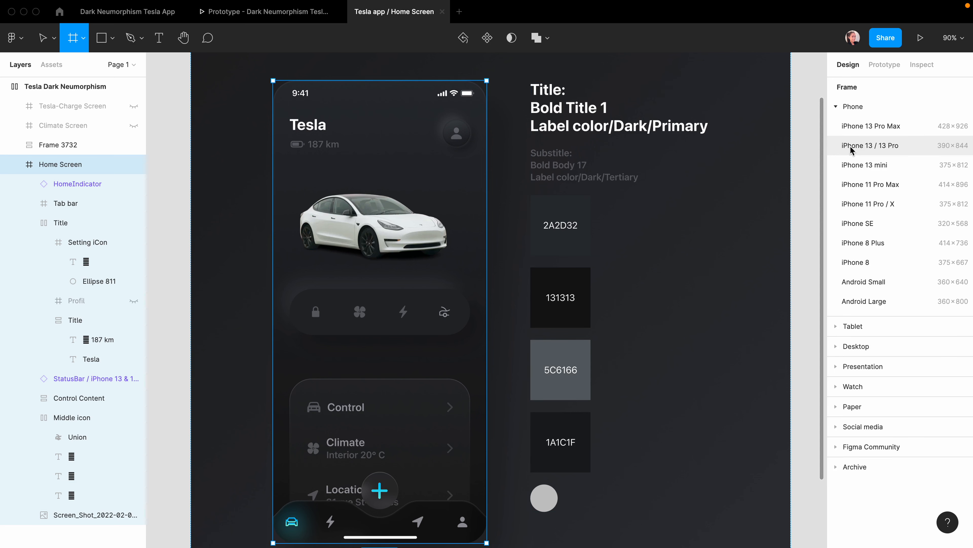
click(884, 150)
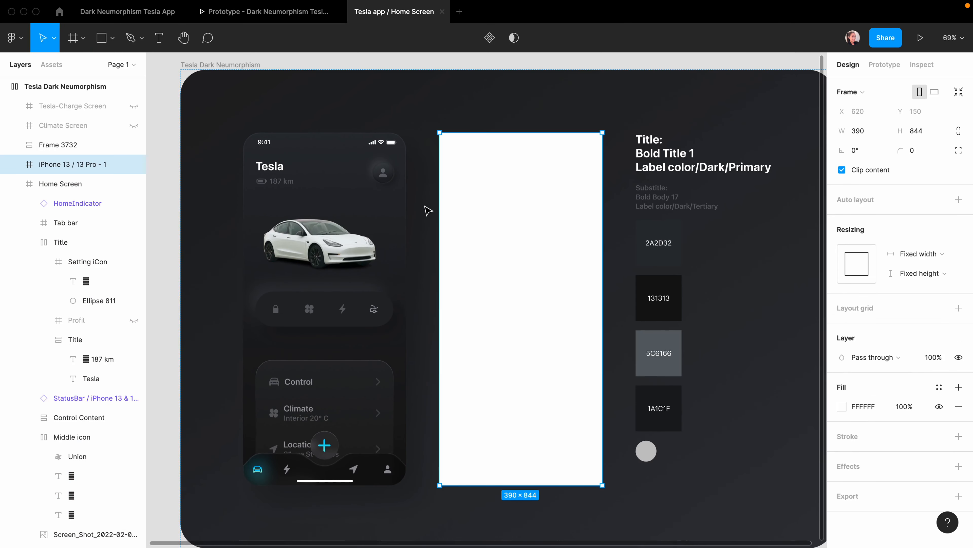
click(911, 157)
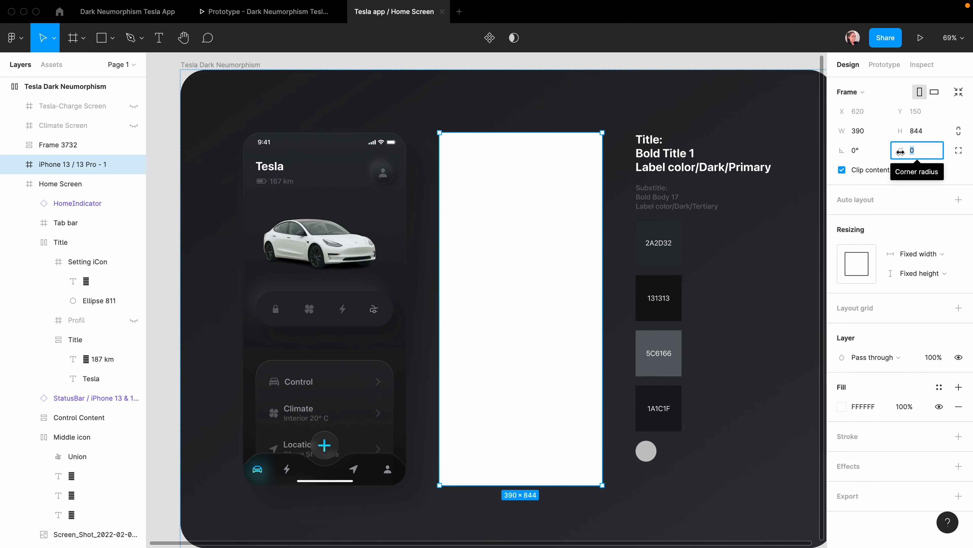
text(40)
key(Return)
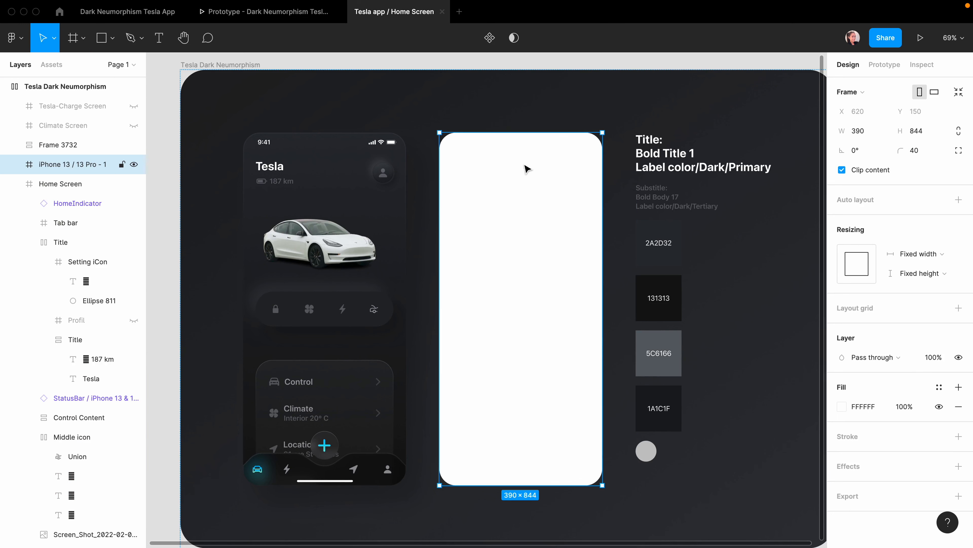
click(842, 407)
click(705, 232)
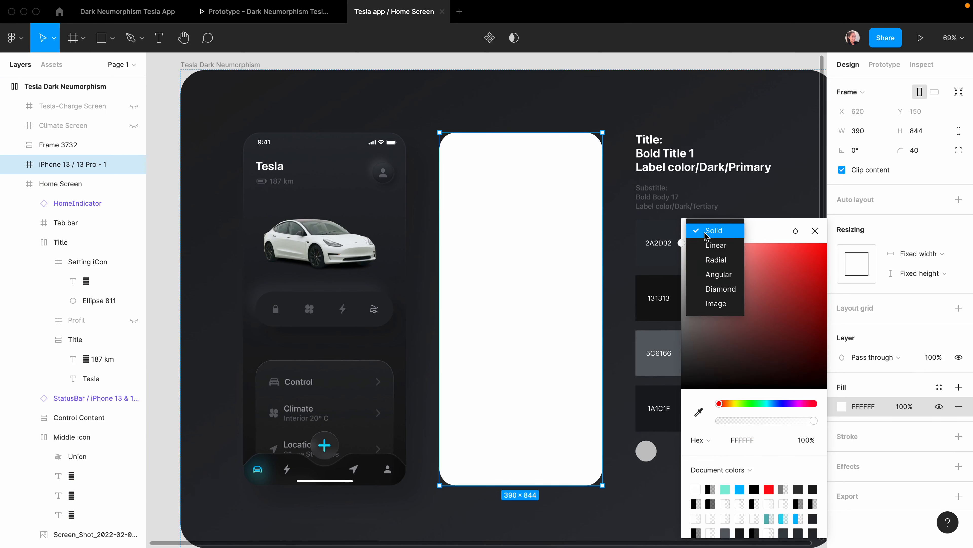
Switch the frame fill to a linear gradient with its top stop sampled as 2A2D32.
click(716, 245)
scroll(557, 153, right, 3)
scroll(557, 153, up, 3)
scroll(556, 153, down, 2)
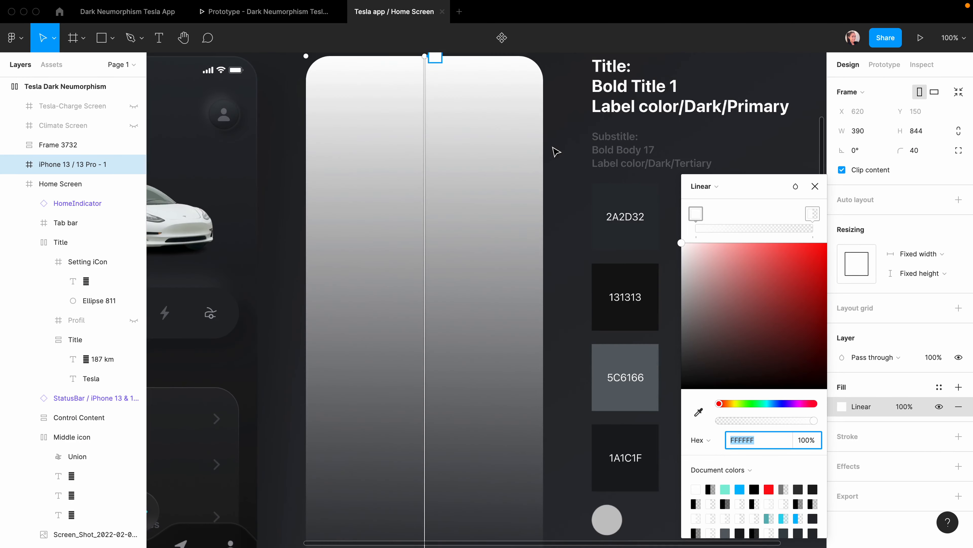
click(437, 66)
click(699, 413)
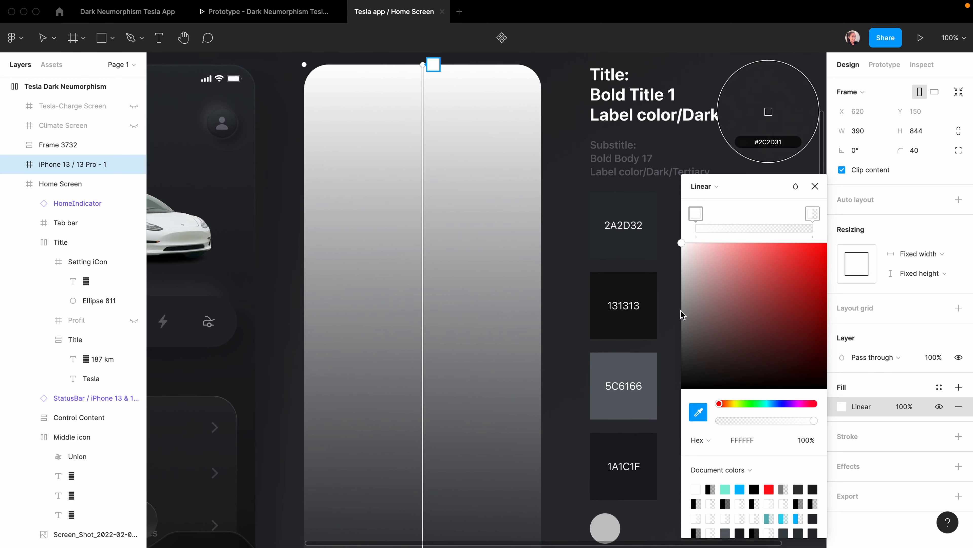
click(768, 111)
Sample 131313 from the swatch for the gradient's bottom stop.
scroll(493, 345, down, 3)
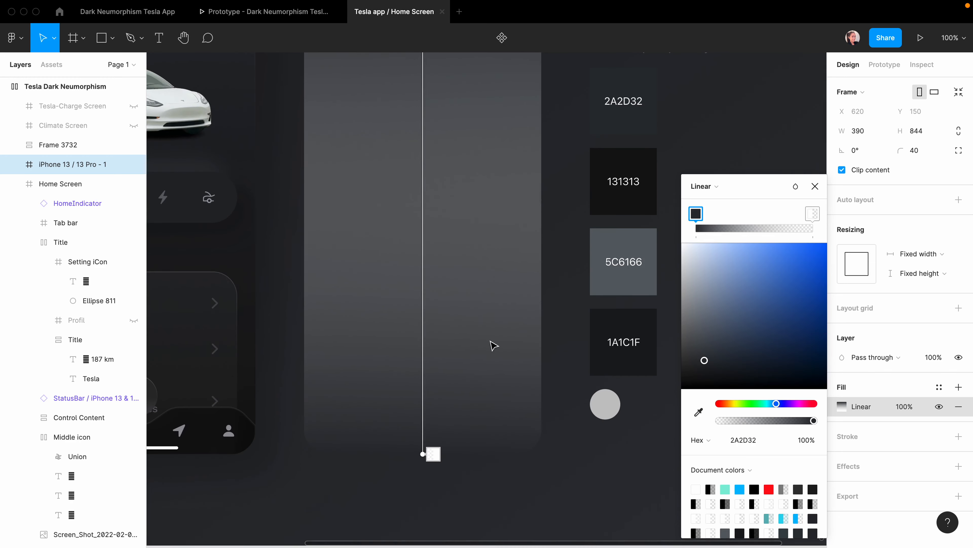
click(433, 454)
click(698, 413)
click(619, 200)
scroll(428, 320, up, 4)
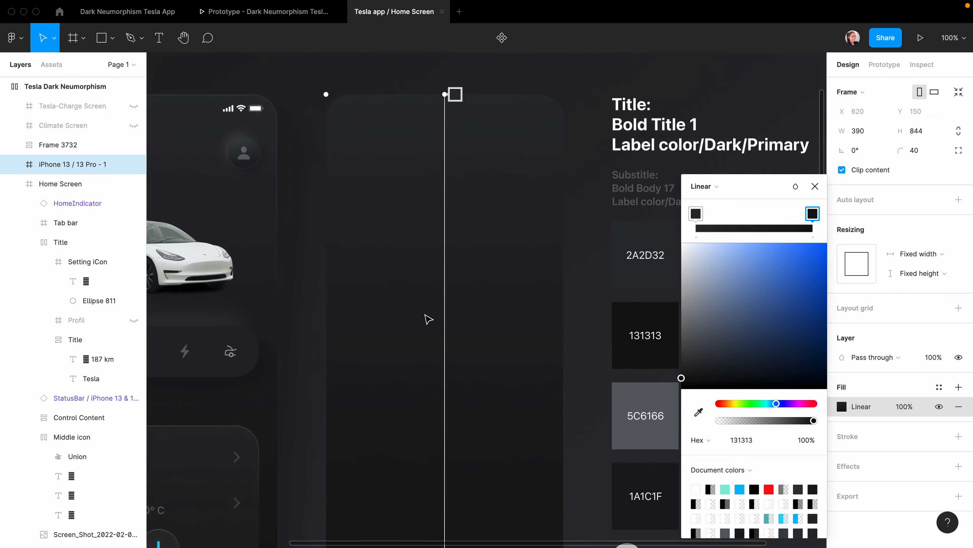
click(428, 319)
scroll(673, 269, left, 4)
scroll(671, 266, down, 1)
scroll(672, 266, right, 1)
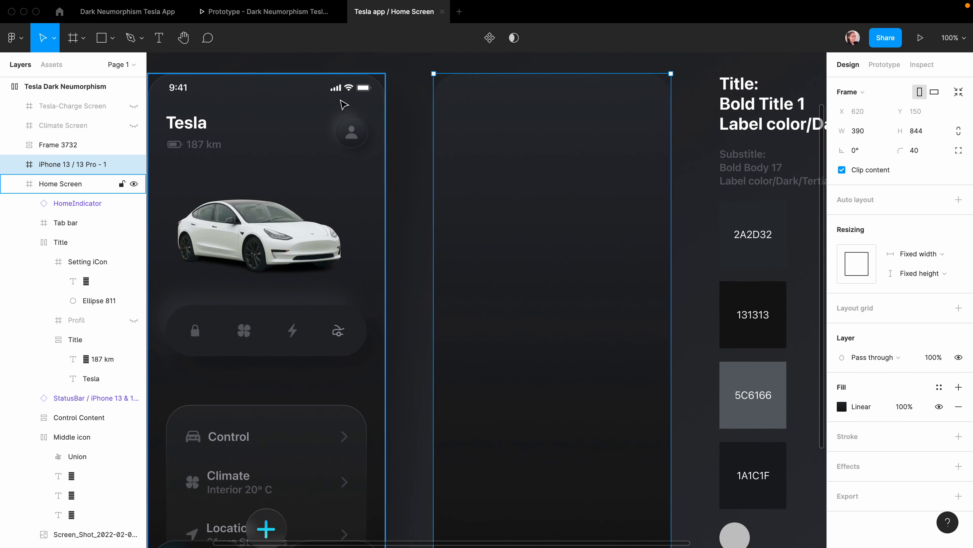
scroll(345, 104, left, 1)
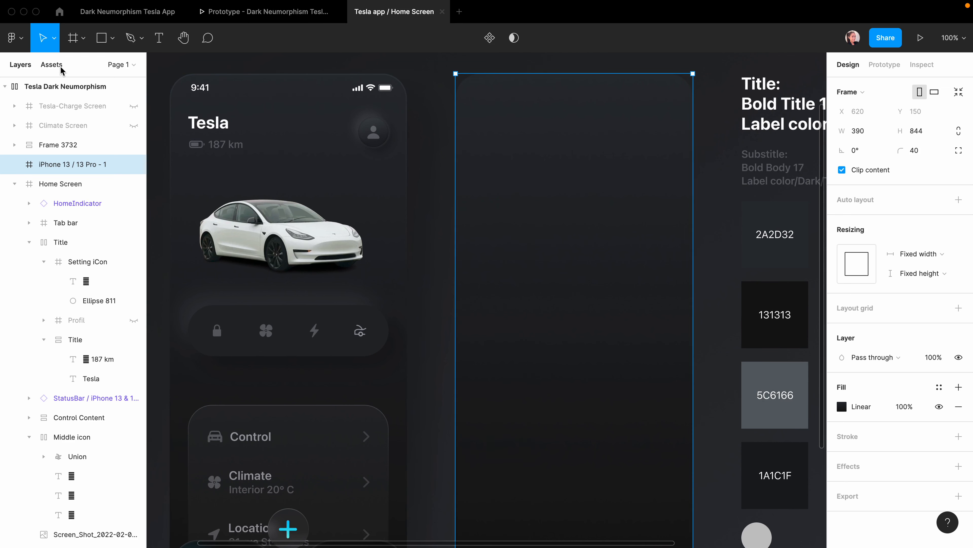
Open the Assets panel and review the linked team libraries.
click(4, 87)
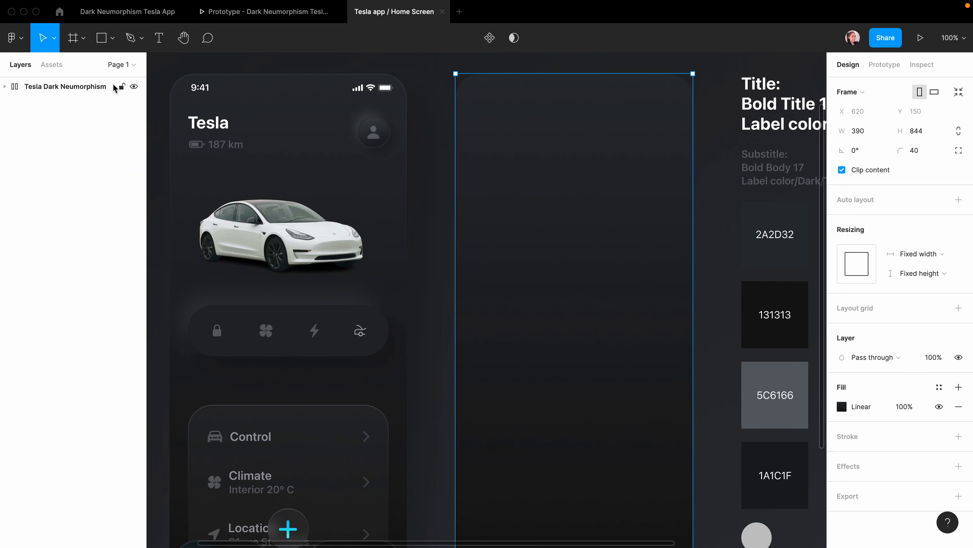
click(53, 65)
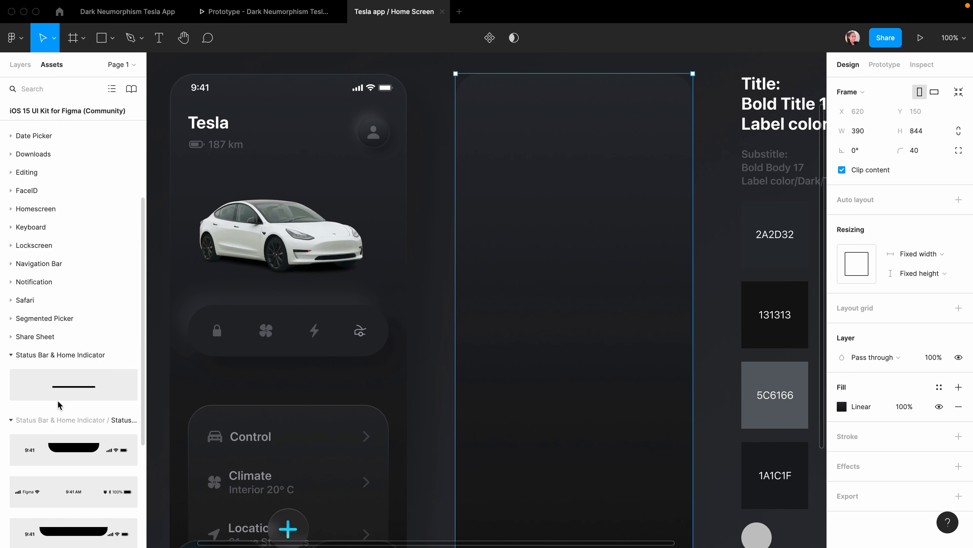
scroll(60, 404, down, 2)
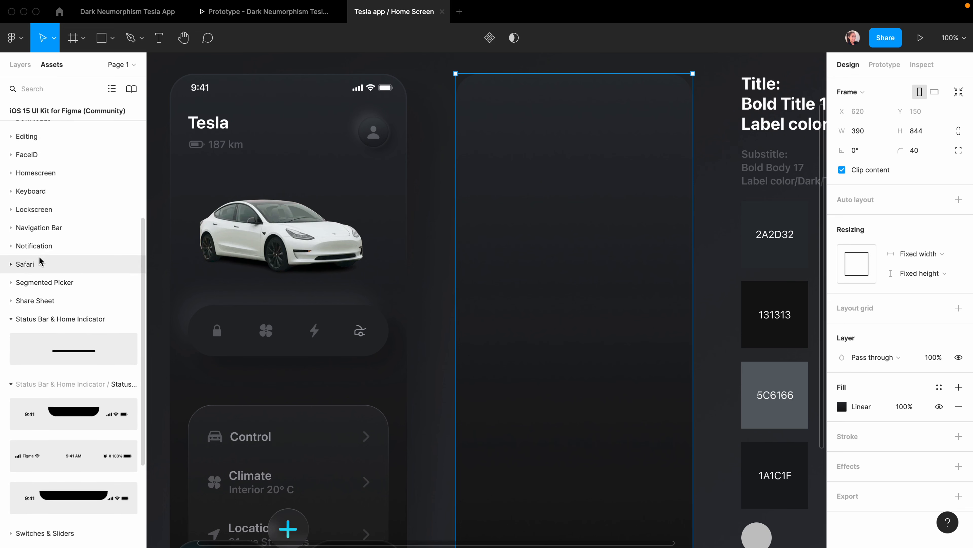
click(131, 89)
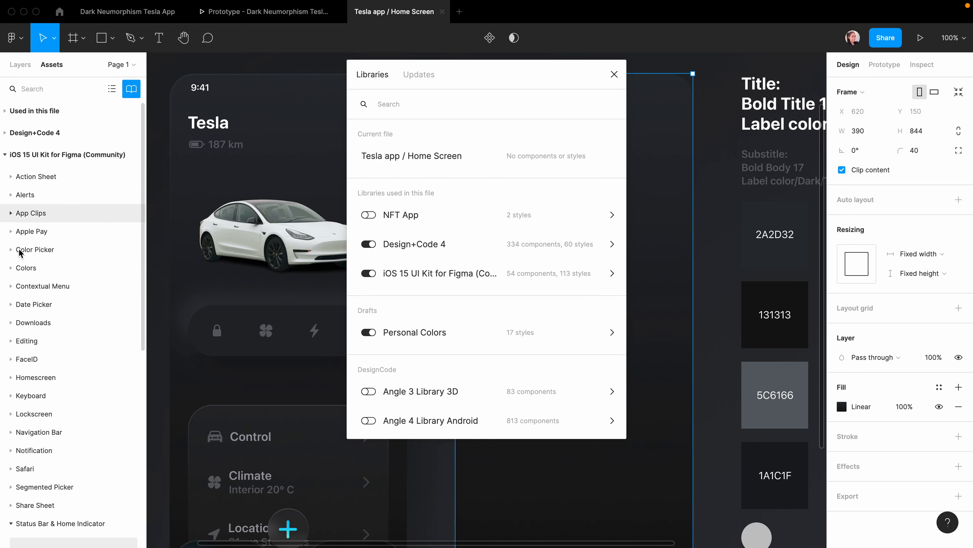
click(613, 74)
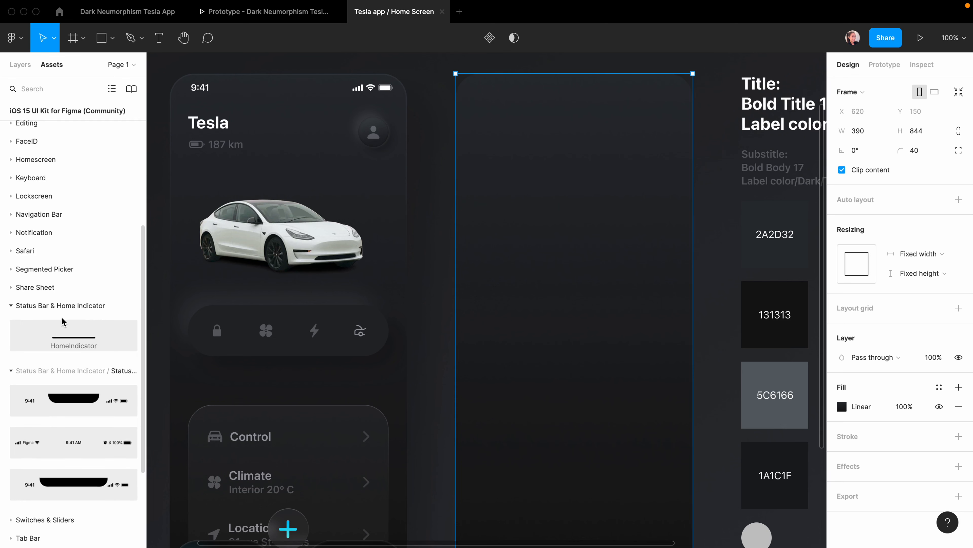
scroll(72, 321, down, 3)
Place a dark HomeIndicator at the frame's bottom centre and add the iPhone 13 StatusBar.
drag(72, 259, 575, 513)
scroll(552, 406, down, 5)
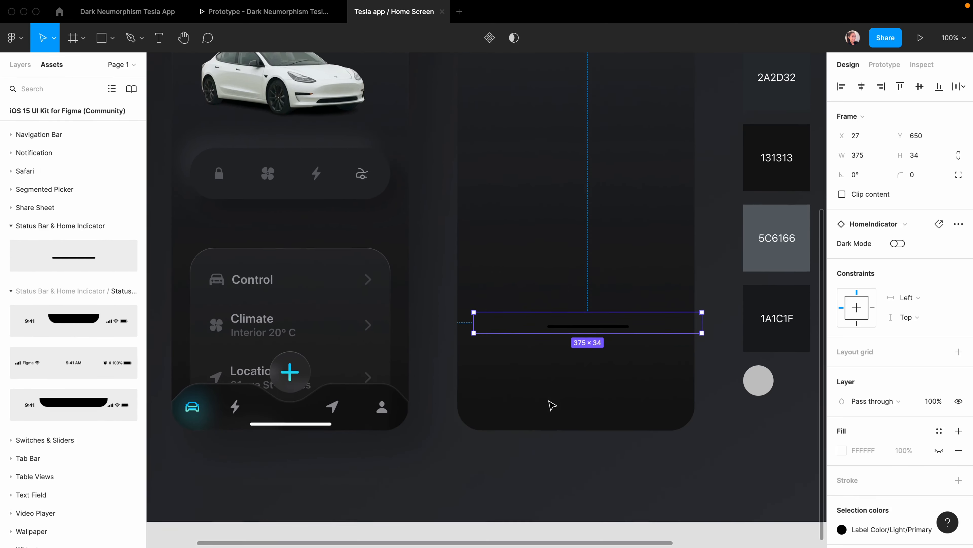
scroll(552, 406, up, 3)
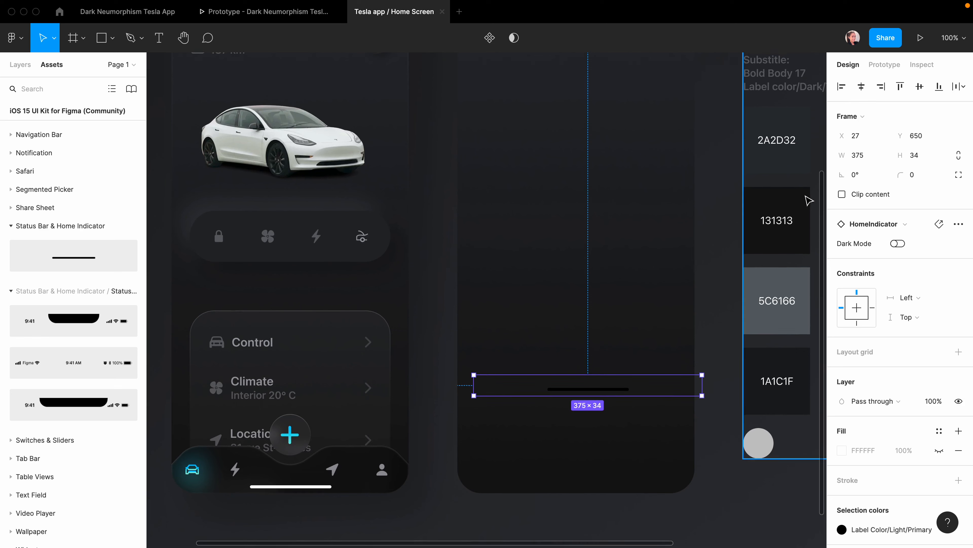
click(939, 89)
click(862, 88)
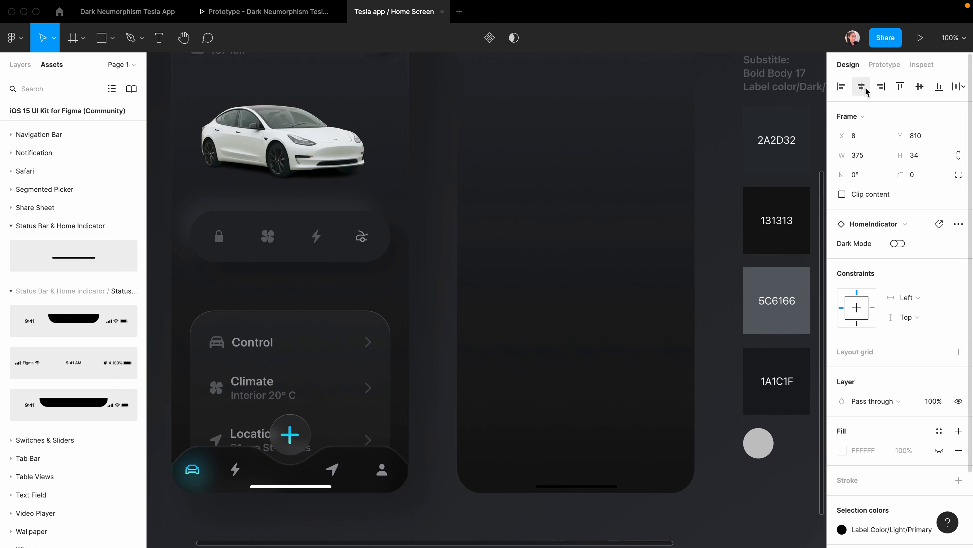
click(897, 244)
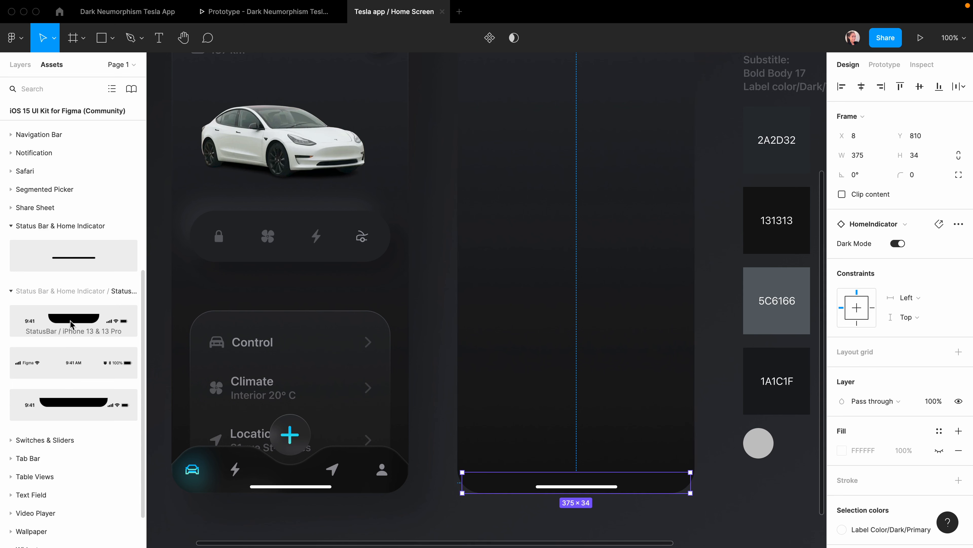
drag(71, 324, 575, 97)
scroll(539, 161, up, 5)
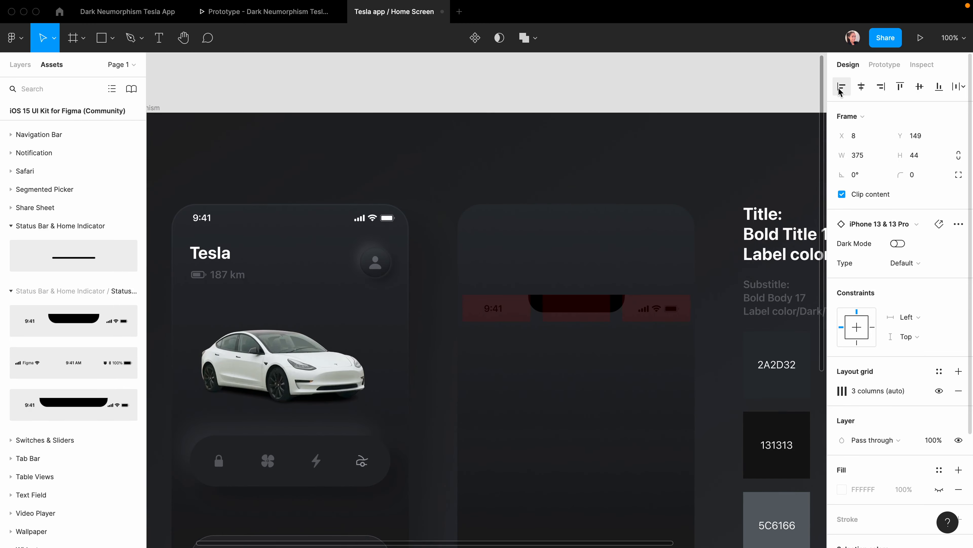
Align the status bar to the frame top, hide its Notch layer, and switch it to dark mode.
click(900, 87)
key(Escape)
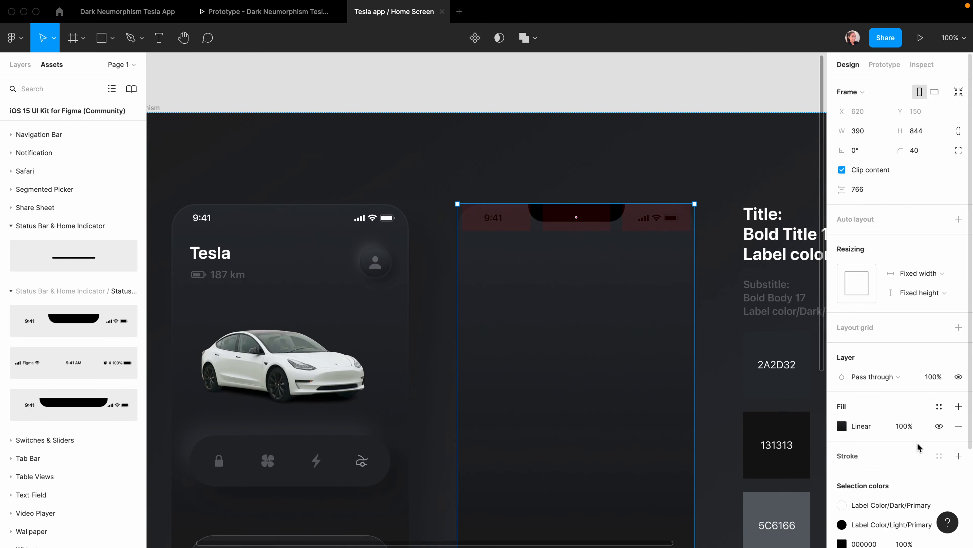
scroll(919, 448, down, 4)
double_click(647, 216)
click(740, 233)
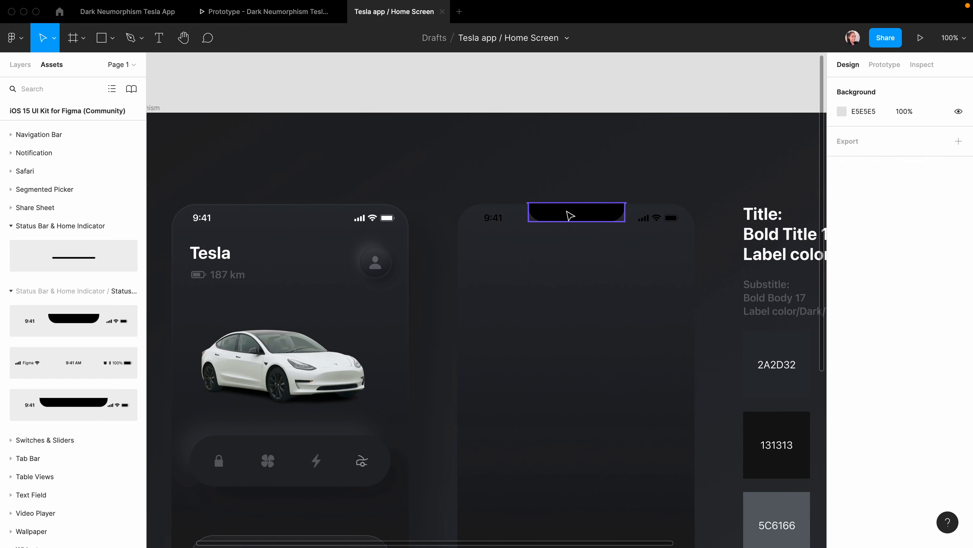
double_click(570, 215)
click(20, 64)
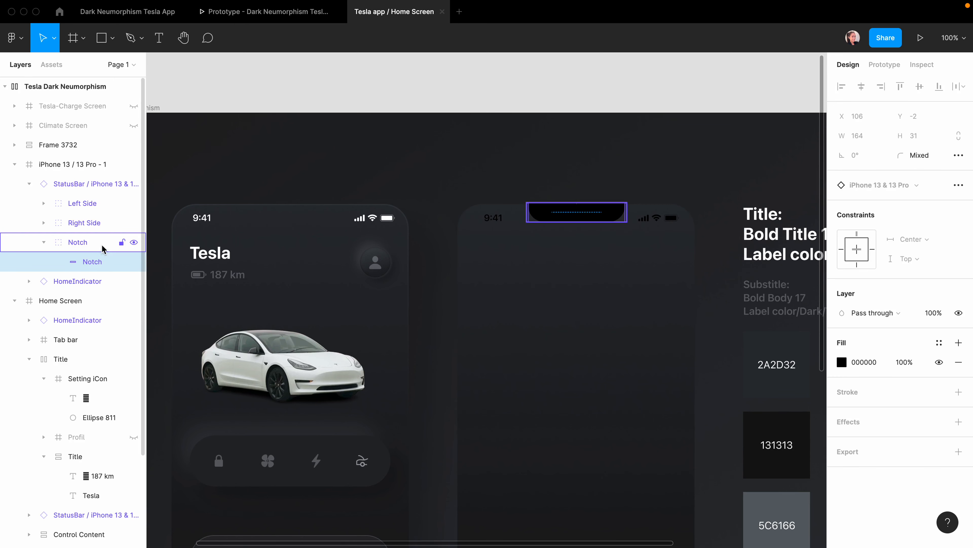
click(133, 243)
click(614, 84)
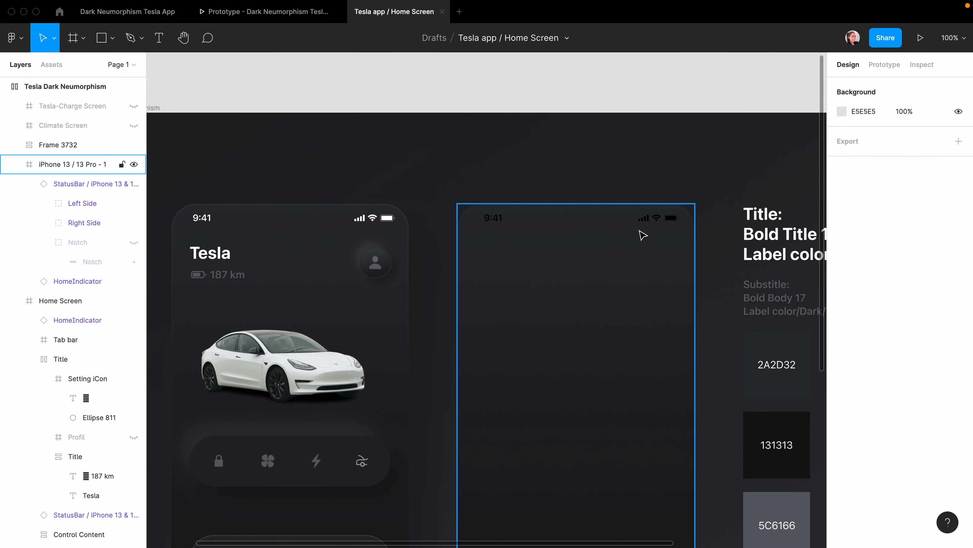
double_click(659, 223)
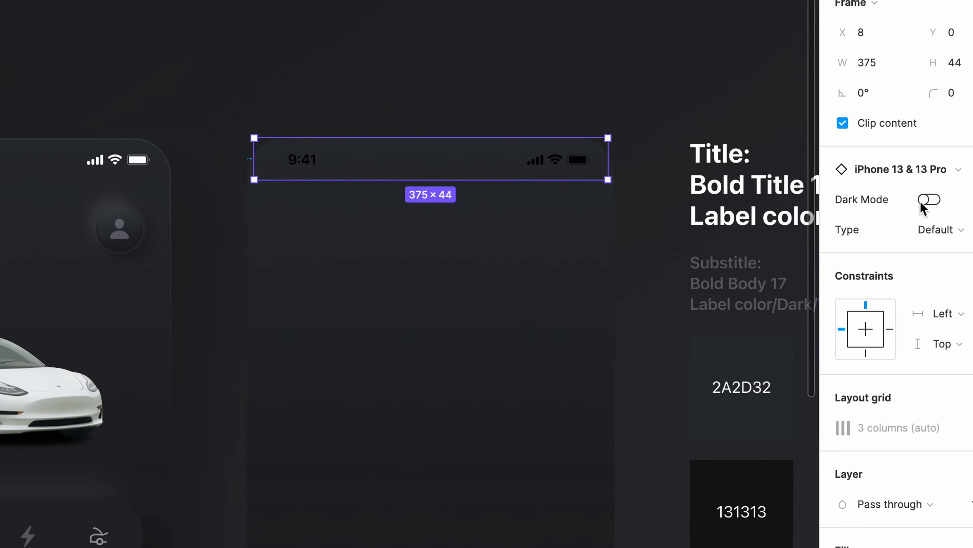
click(929, 199)
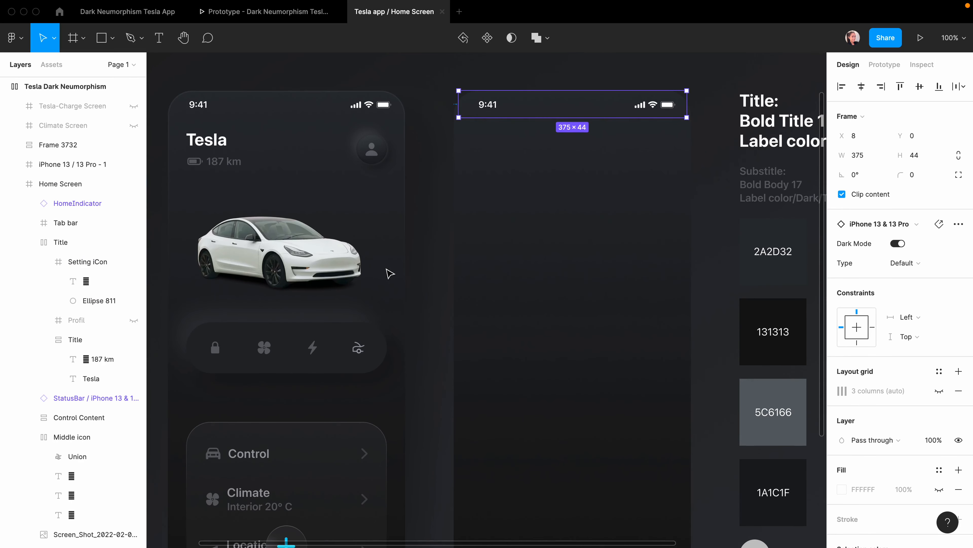
Start a title text reading 'Tesla' near the frame's top-left.
click(539, 165)
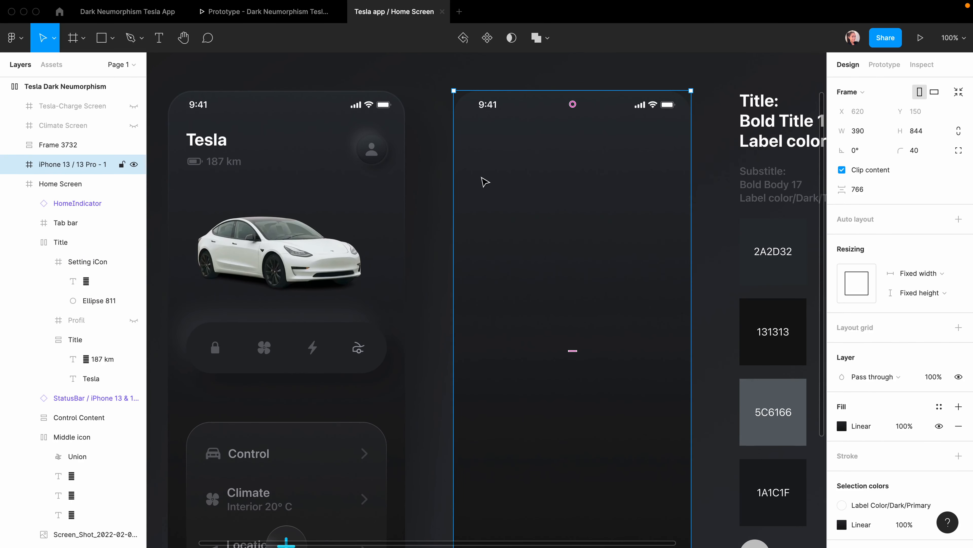
key(t)
click(497, 164)
text(Tes)
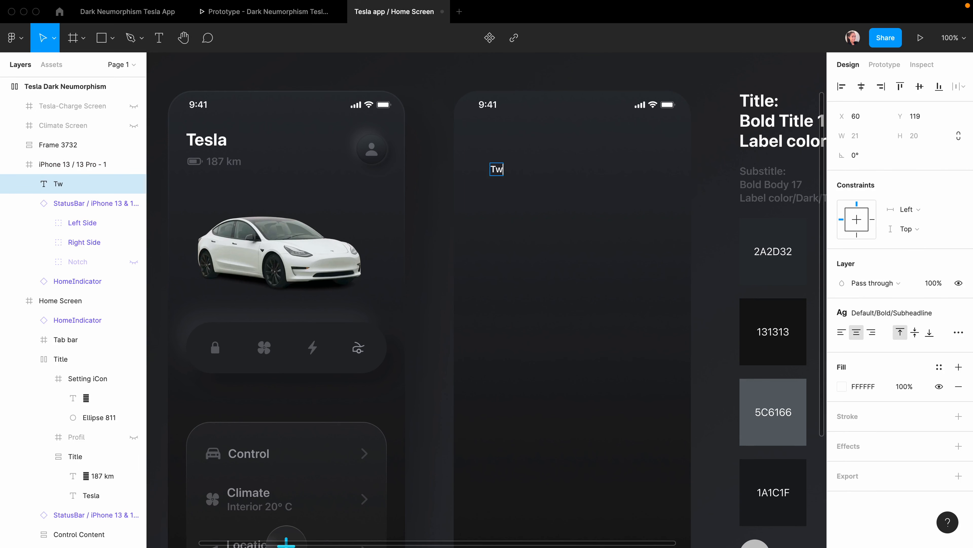
text(la)
Give the Tesla title the Default/Bold/Title1 text style.
key(Escape)
scroll(502, 207, right, 3)
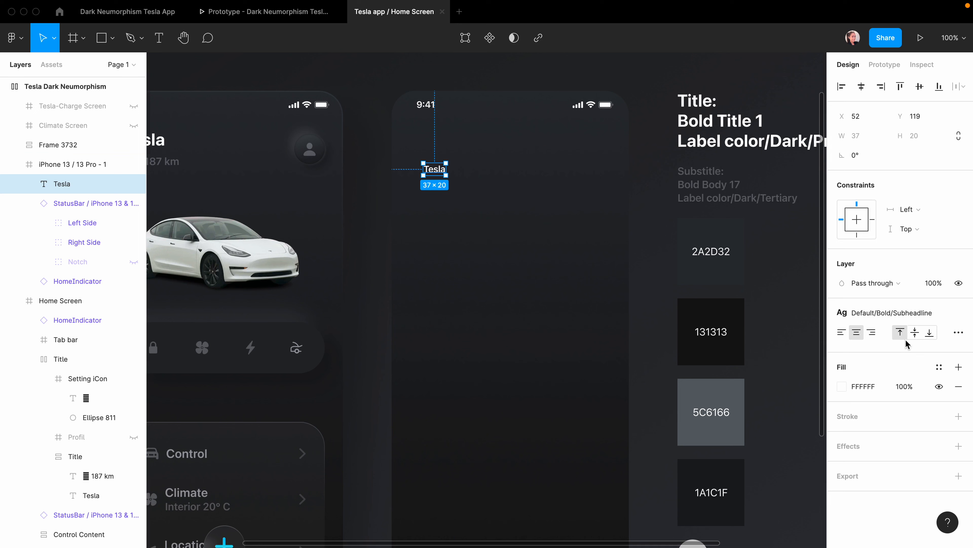
scroll(595, 278, right, 2)
click(893, 312)
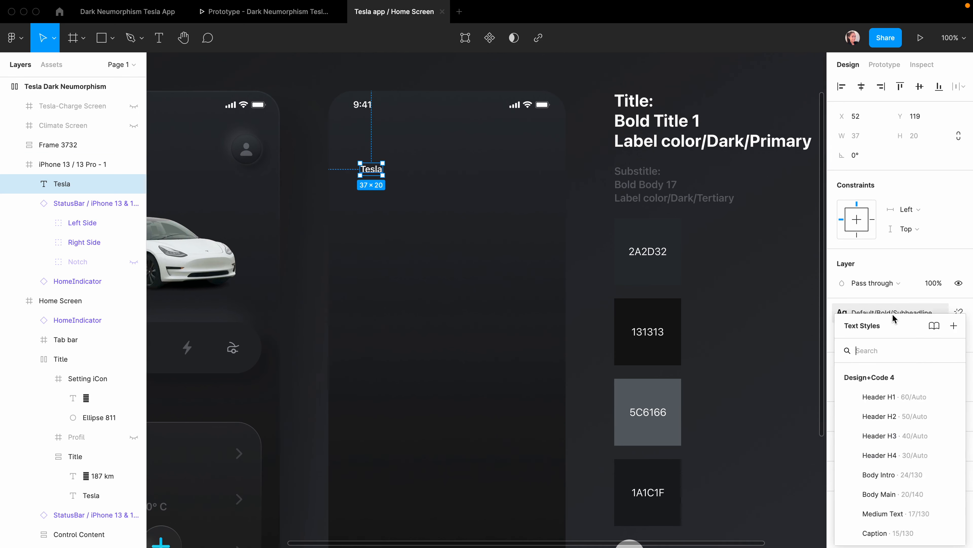
scroll(881, 468, up, 5)
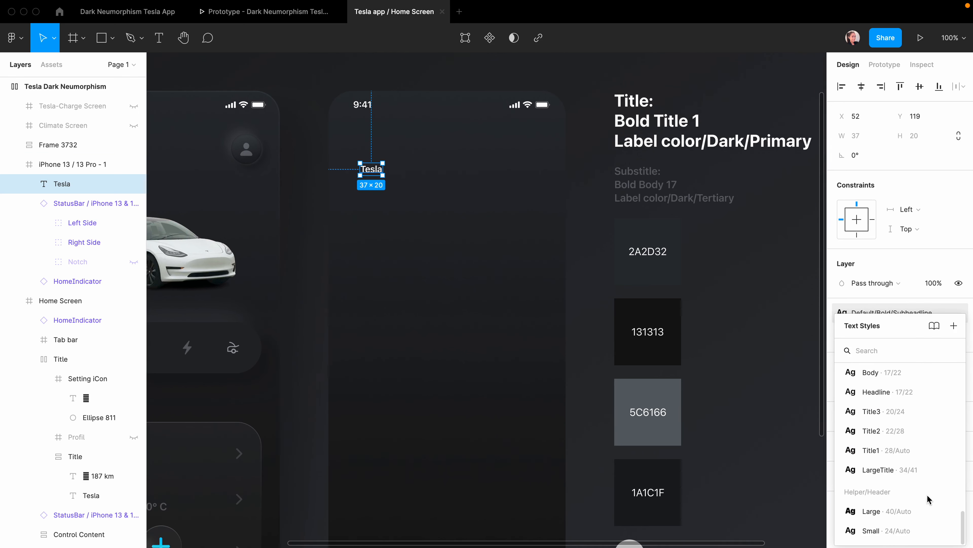
scroll(893, 480, down, 5)
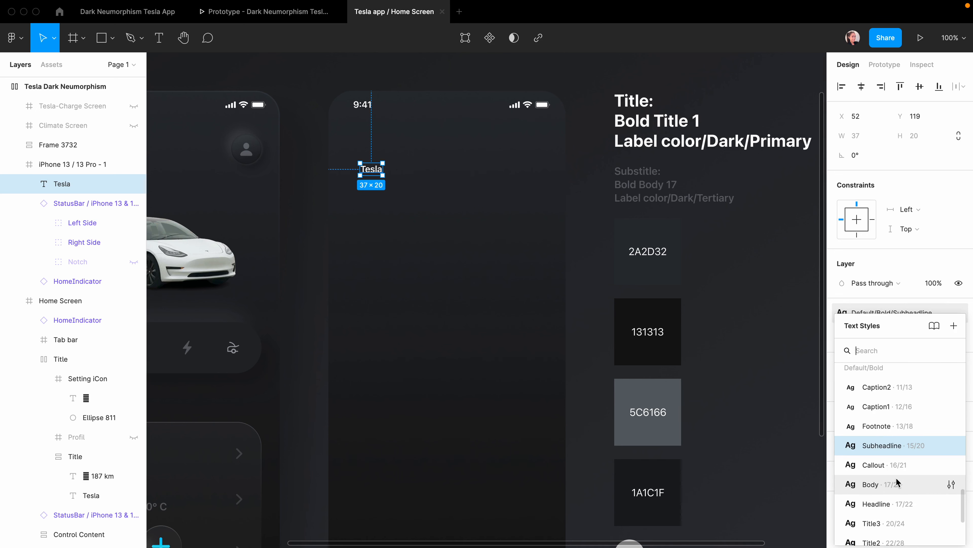
click(879, 483)
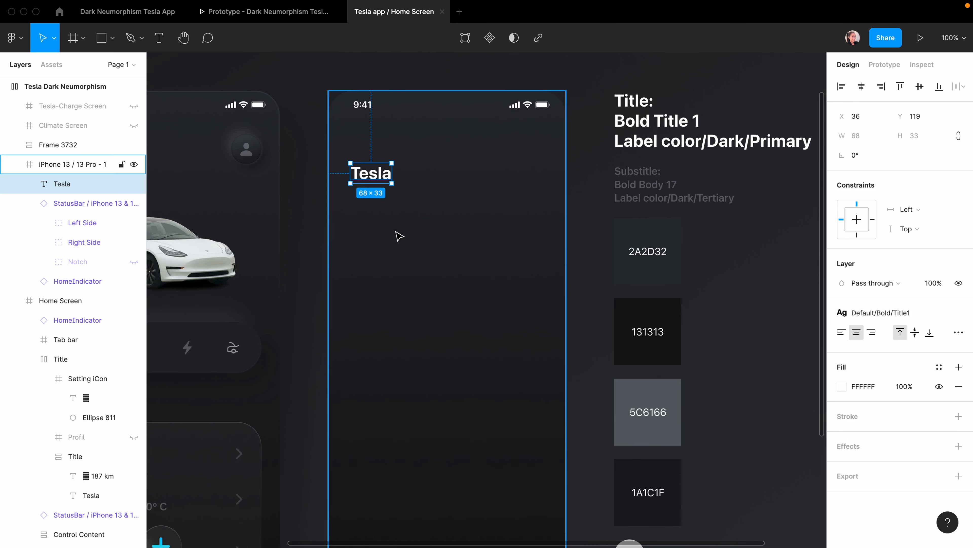
Fill the title with Label Color/Dark/Primary and collapse the iPhone 13 / 13 Pro - 1 layers.
click(940, 367)
scroll(883, 486, down, 10)
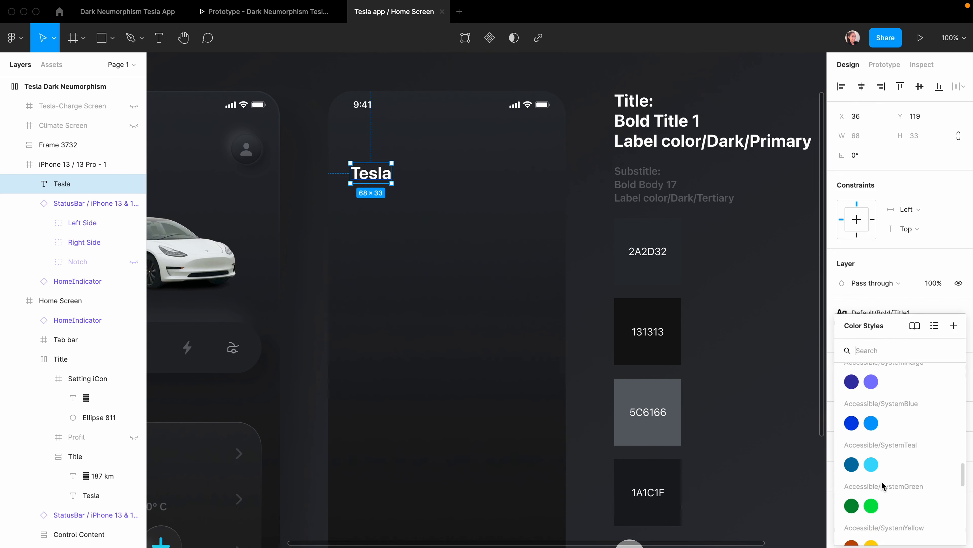
scroll(883, 486, down, 5)
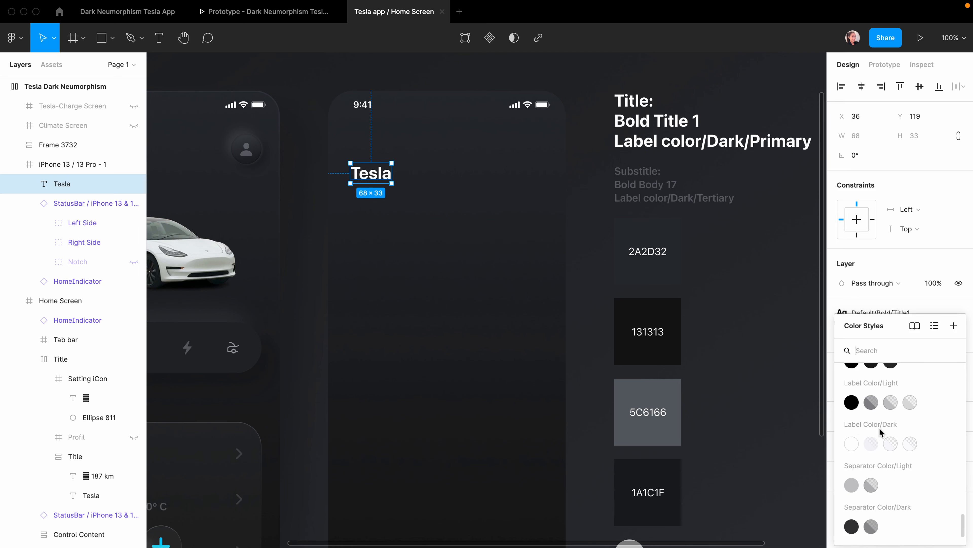
click(851, 444)
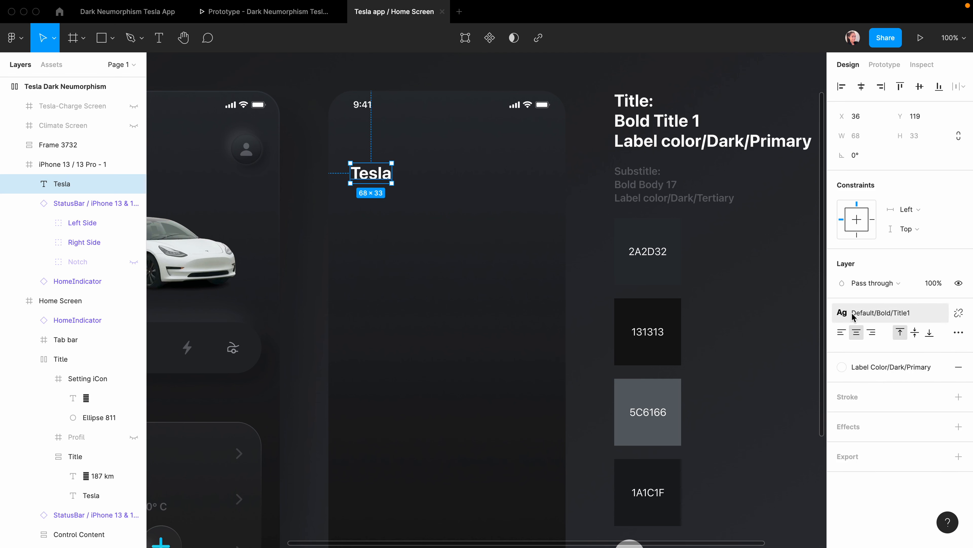
scroll(888, 350, left, 2)
scroll(888, 350, up, 1)
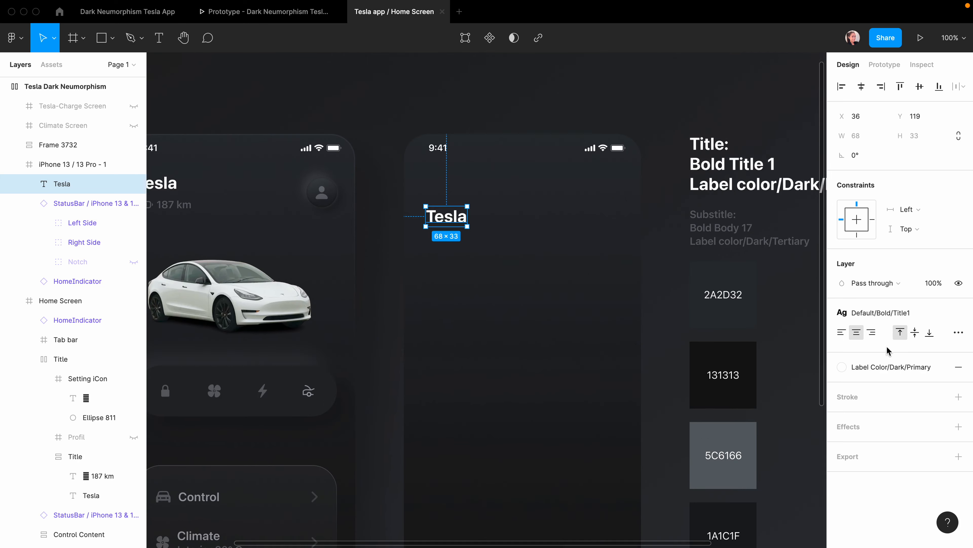
click(21, 164)
scroll(453, 209, left, 1)
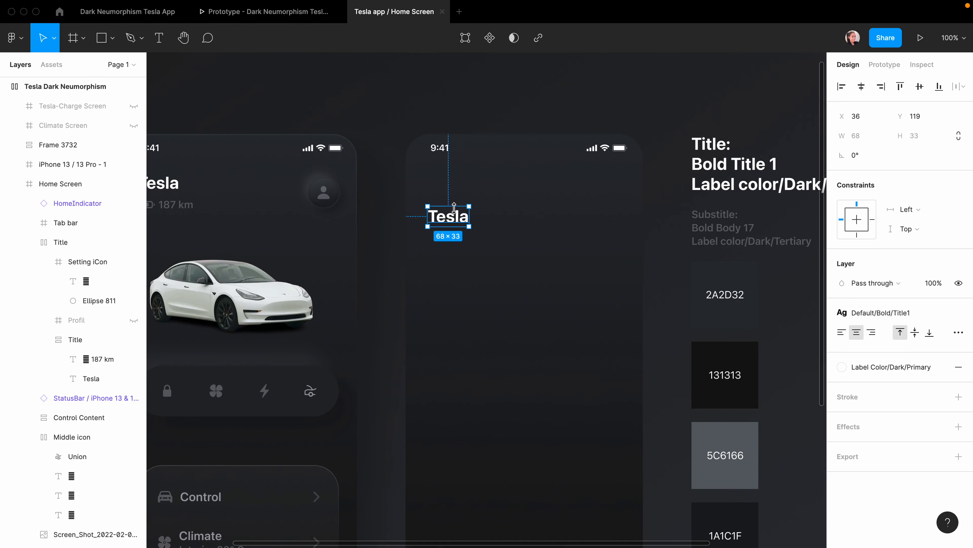
scroll(454, 209, left, 1)
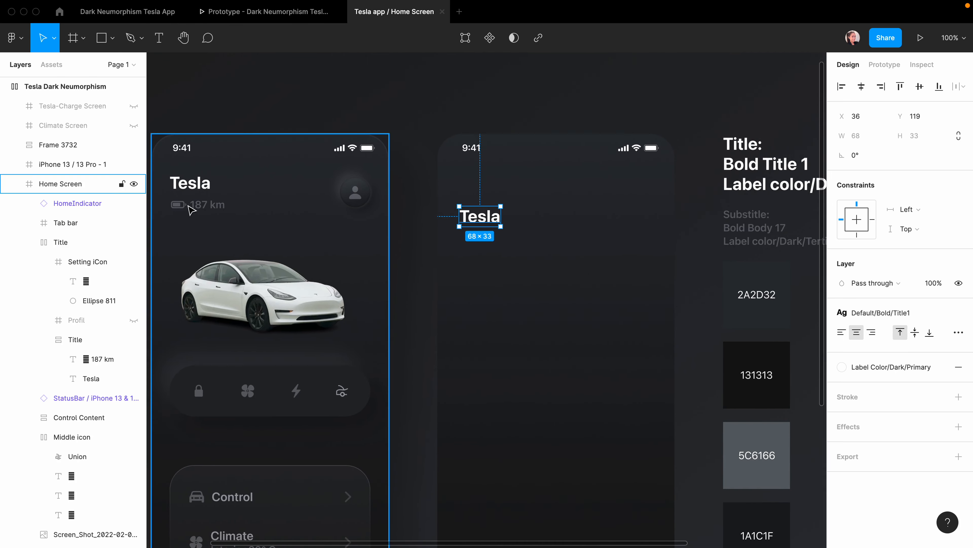
Duplicate the Tesla title below itself and change the copy's text to '187 Km'.
alt+drag(479, 221, 479, 246)
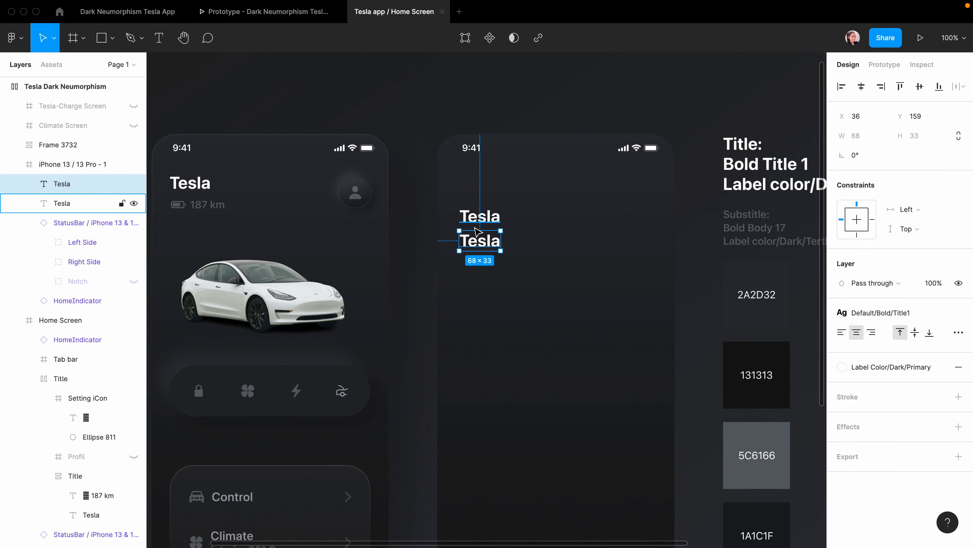
key(Return)
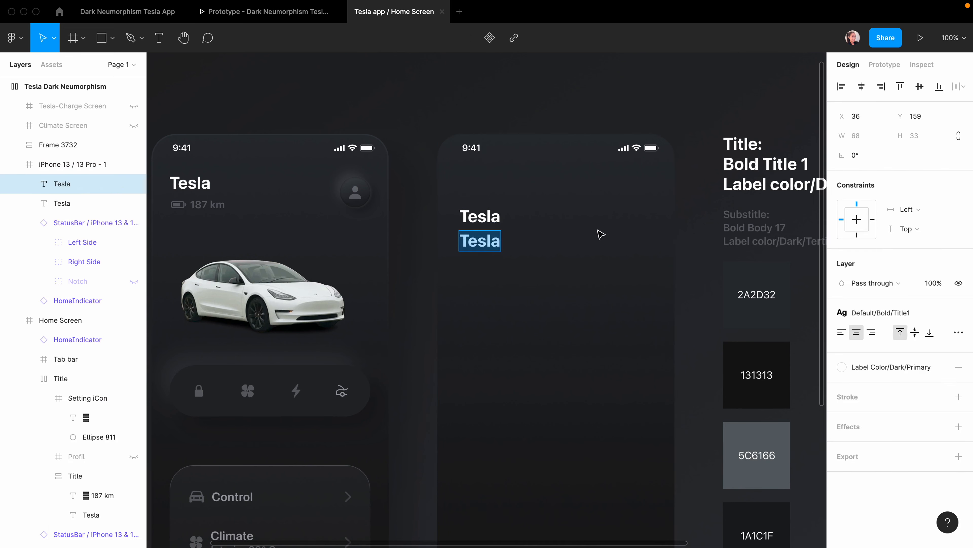
text(187 Km)
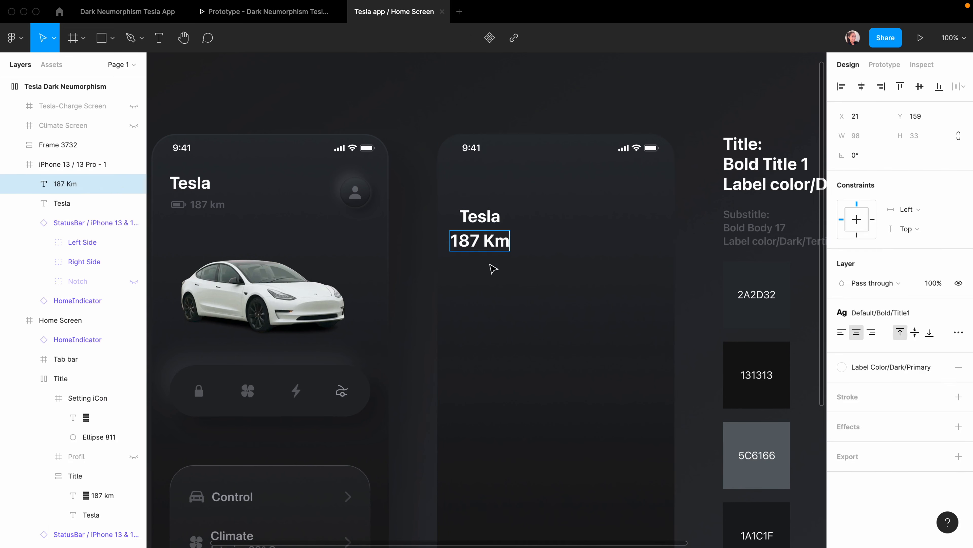
click(487, 276)
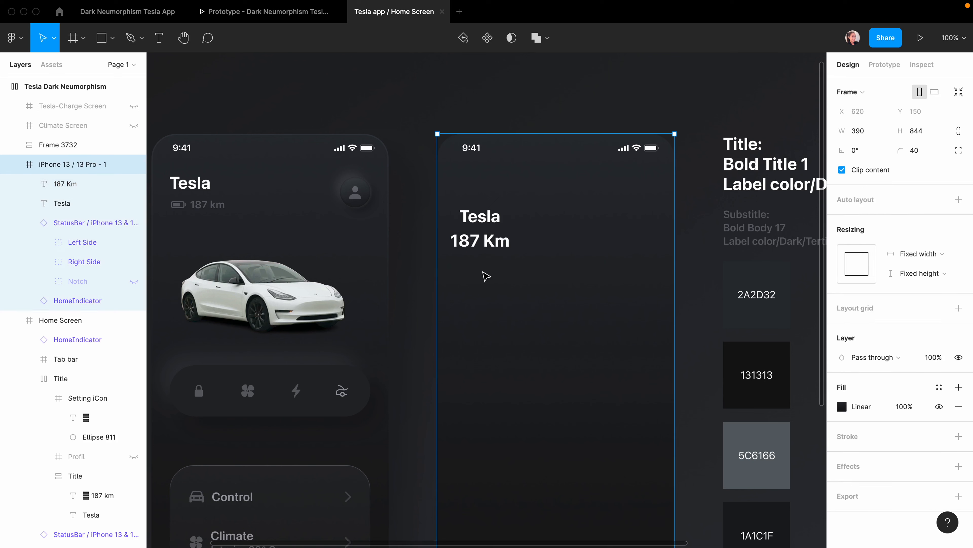
click(474, 237)
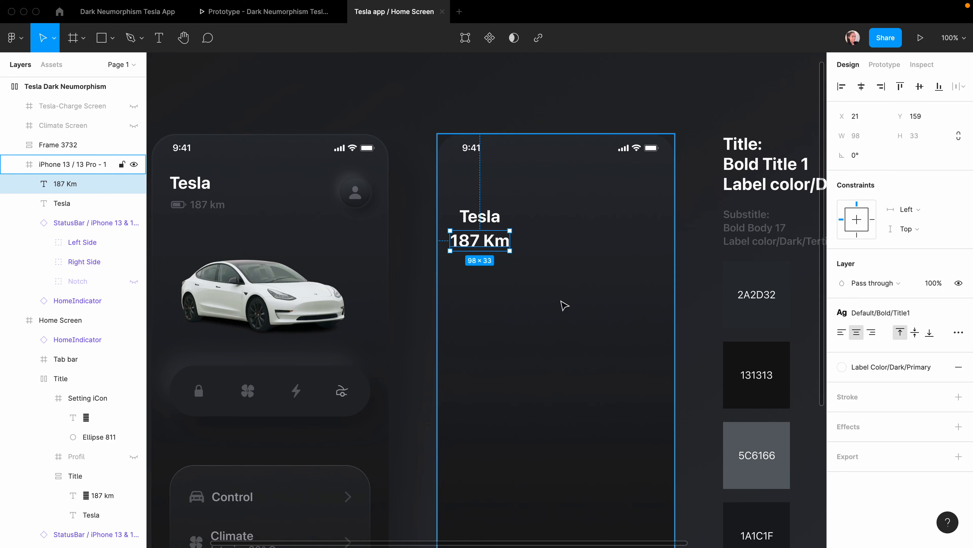
Style 187 Km with the Body text style and Label Color/Dark/Tertiary fill.
scroll(563, 305, right, 3)
click(881, 313)
scroll(908, 493, up, 1)
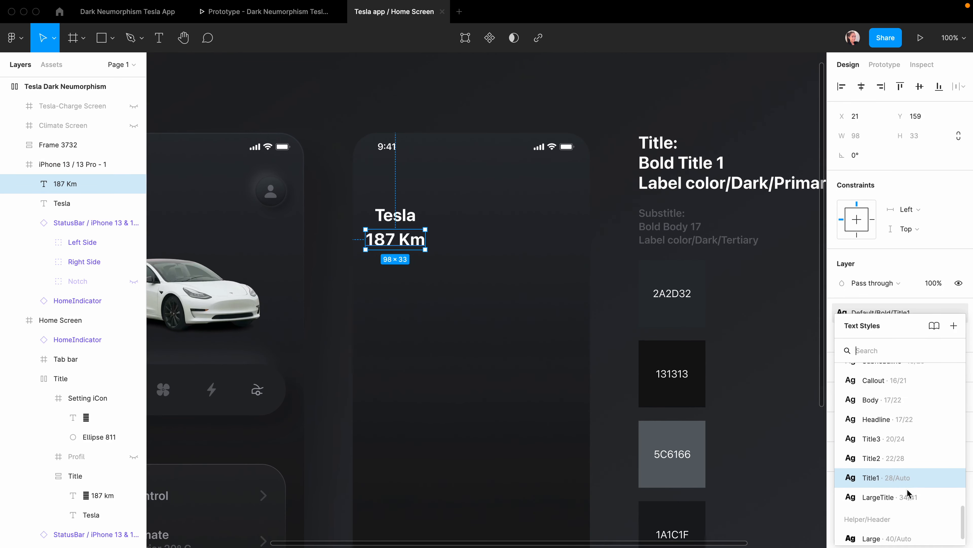
click(870, 400)
click(881, 372)
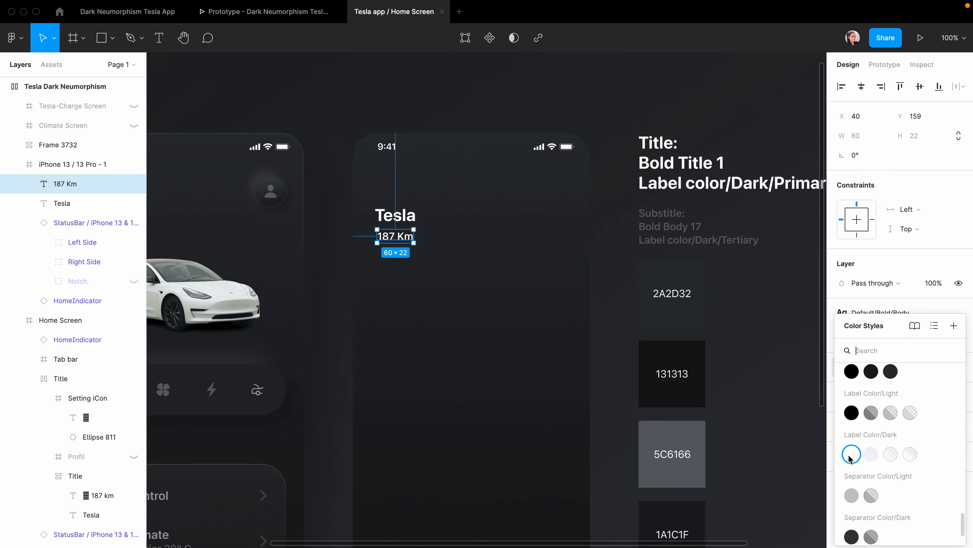
scroll(850, 460, up, 1)
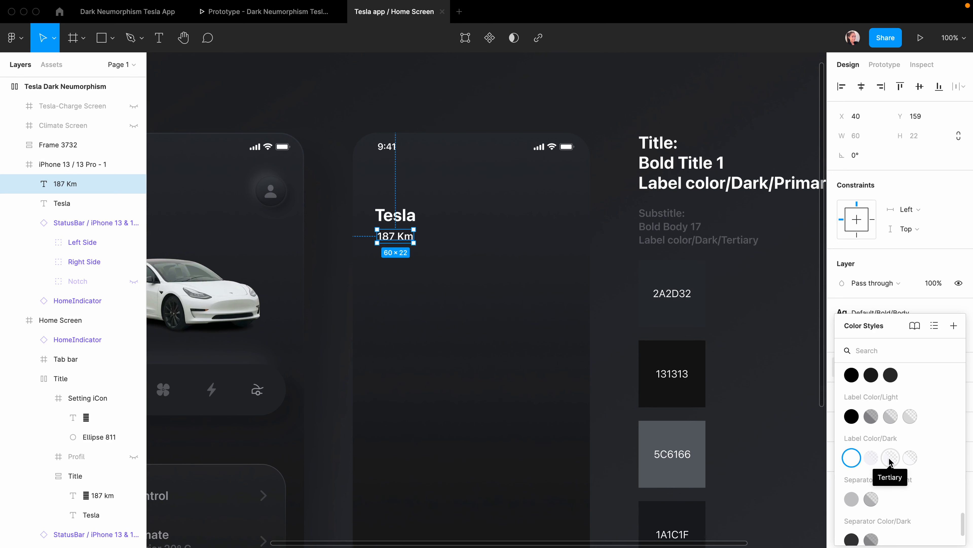
click(890, 462)
Group 187 Km and Tesla in an auto-layout frame with 8 spacing.
scroll(497, 264, left, 2)
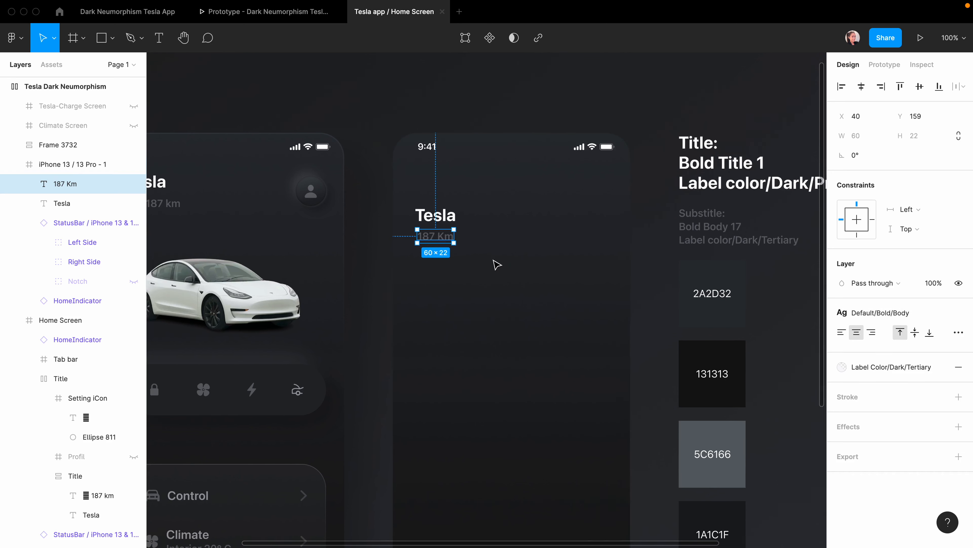
scroll(497, 265, left, 1)
shift+click(450, 217)
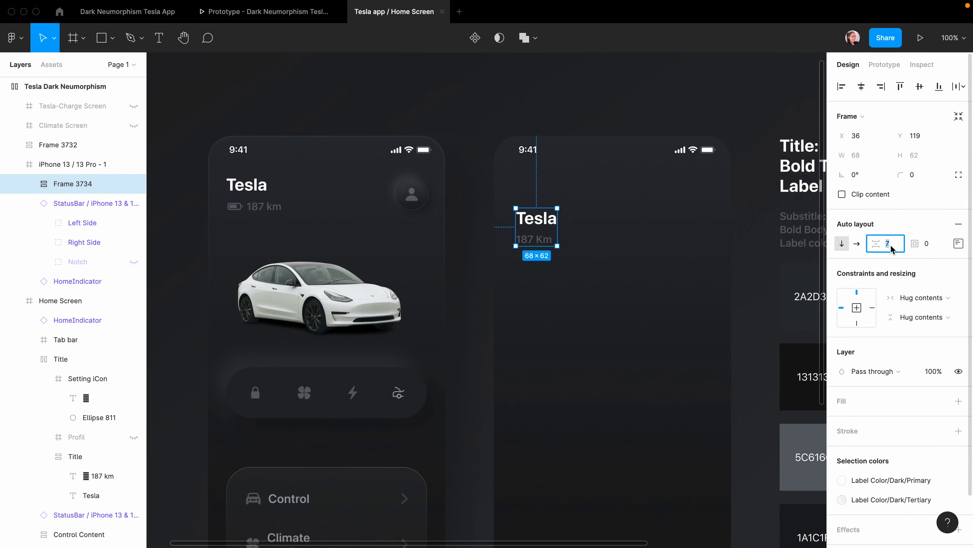
text(8)
key(Return)
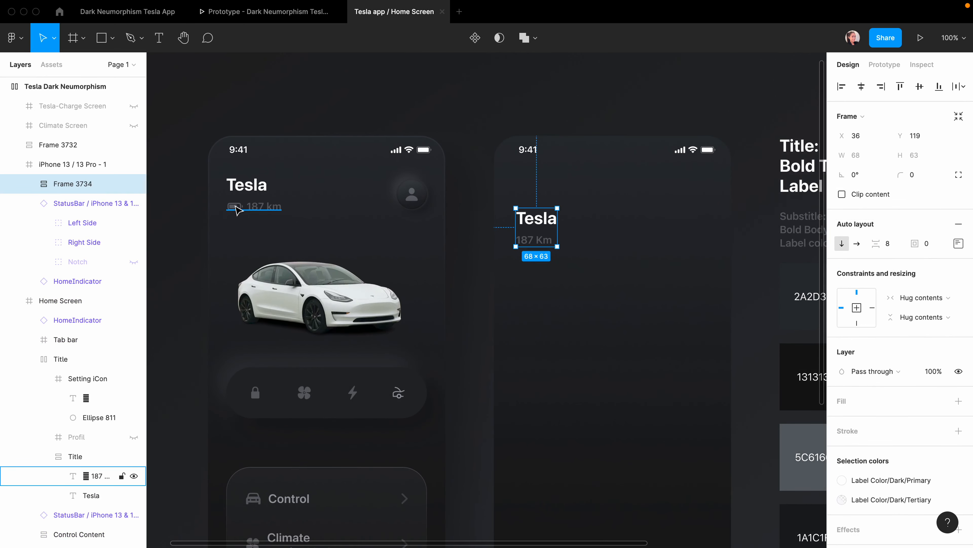
click(443, 288)
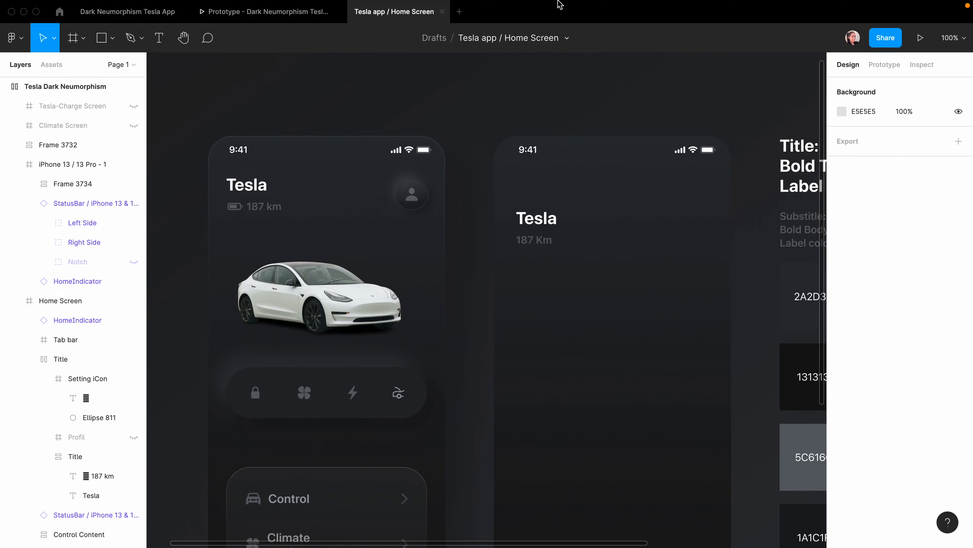
Launch SF Symbols through Spotlight search.
key(super+space)
text(sf)
key(Return)
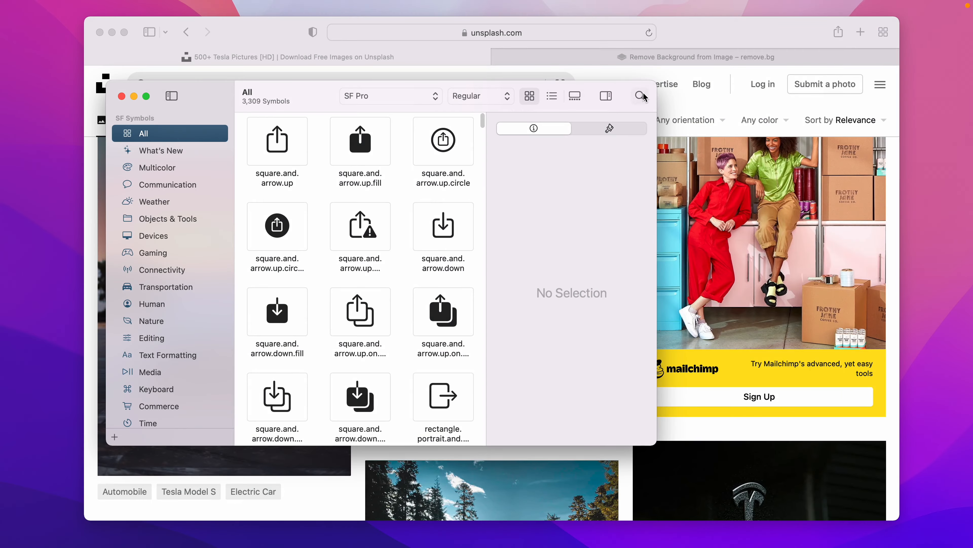
Search 'batte', select the battery.75 symbol, and return to Figma.
click(640, 96)
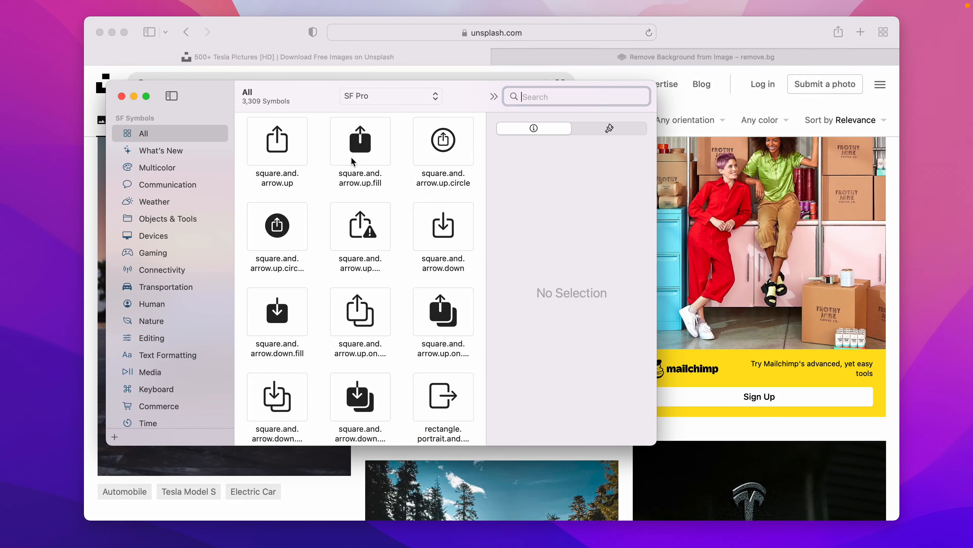
text(batte)
click(439, 223)
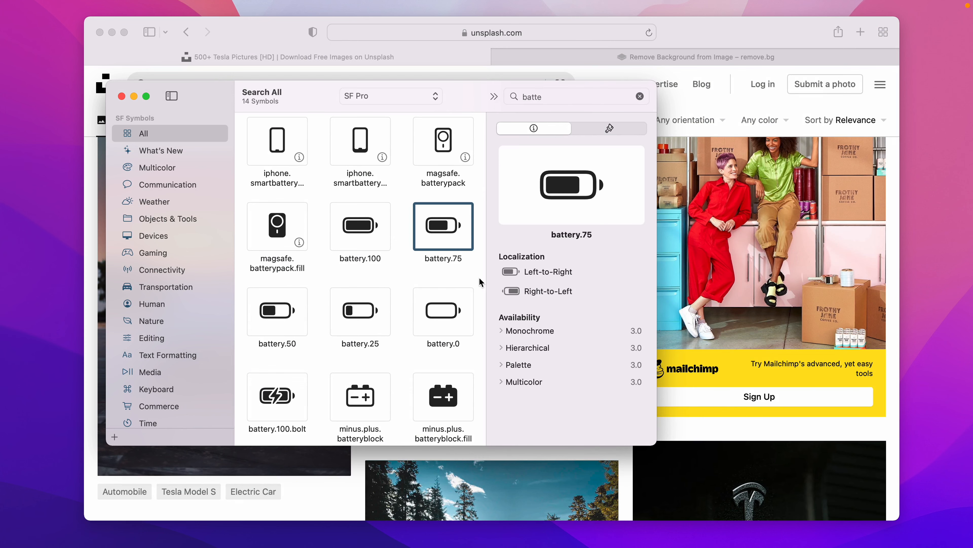
mouse_move(656, 543)
click(730, 529)
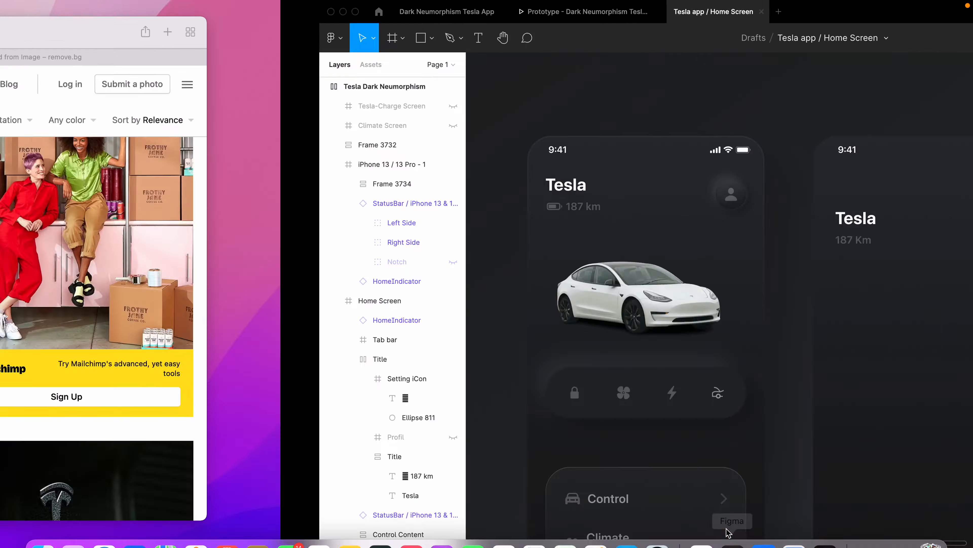
Paste the battery.75 glyph at the start of the 187 Km text.
super+click(531, 243)
double_click(531, 243)
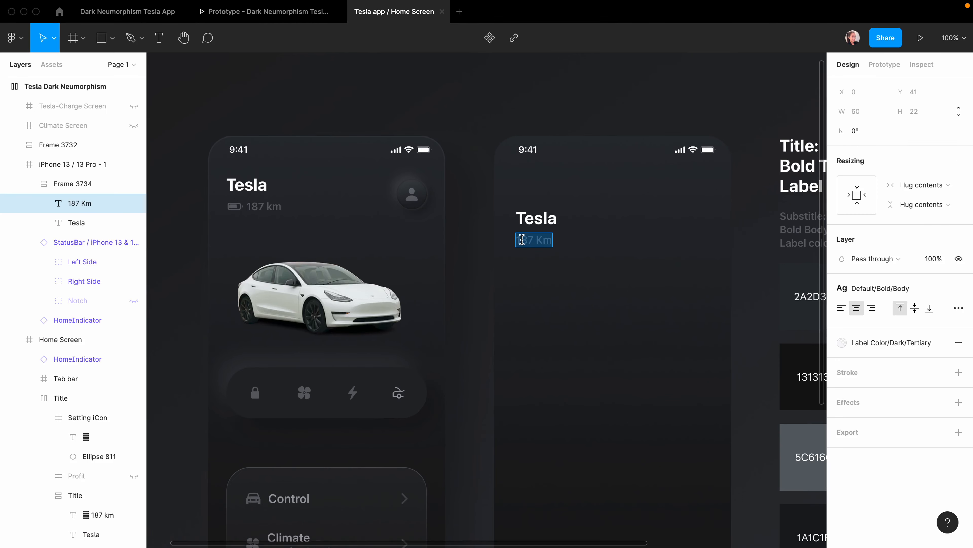
click(517, 240)
text(􀛨)
key(Escape)
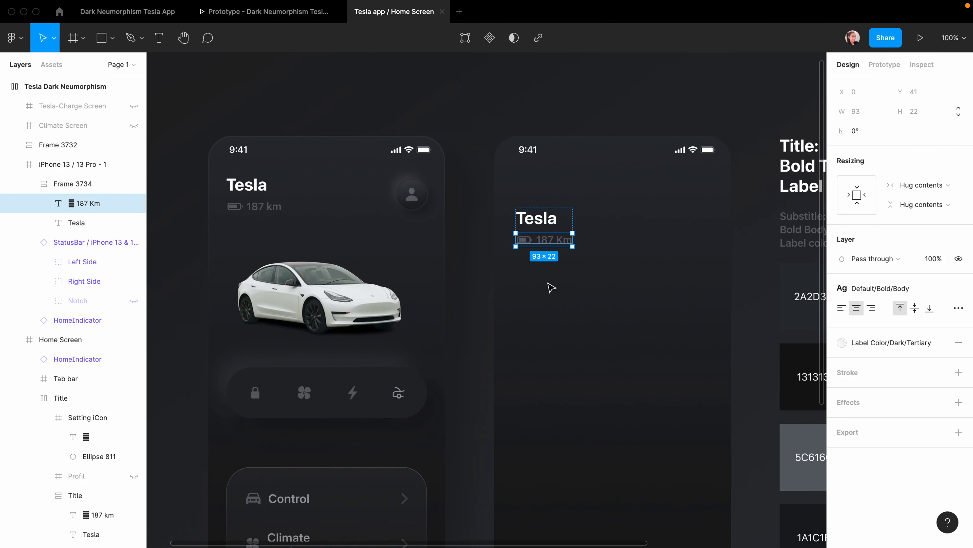
key(Escape)
key(Escape)
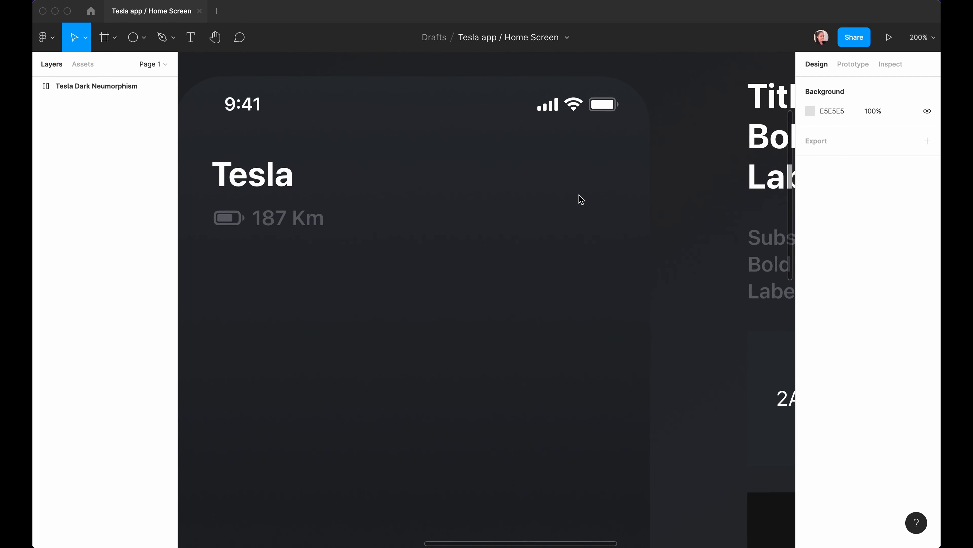
Draw a 50×50 circle.
click(144, 39)
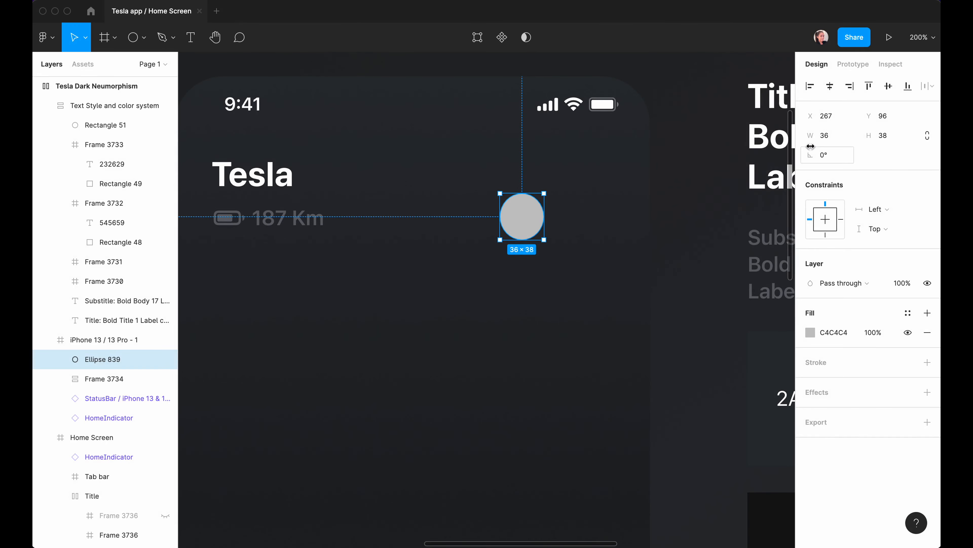
click(828, 135)
text(50)
click(881, 136)
text(50)
key(Return)
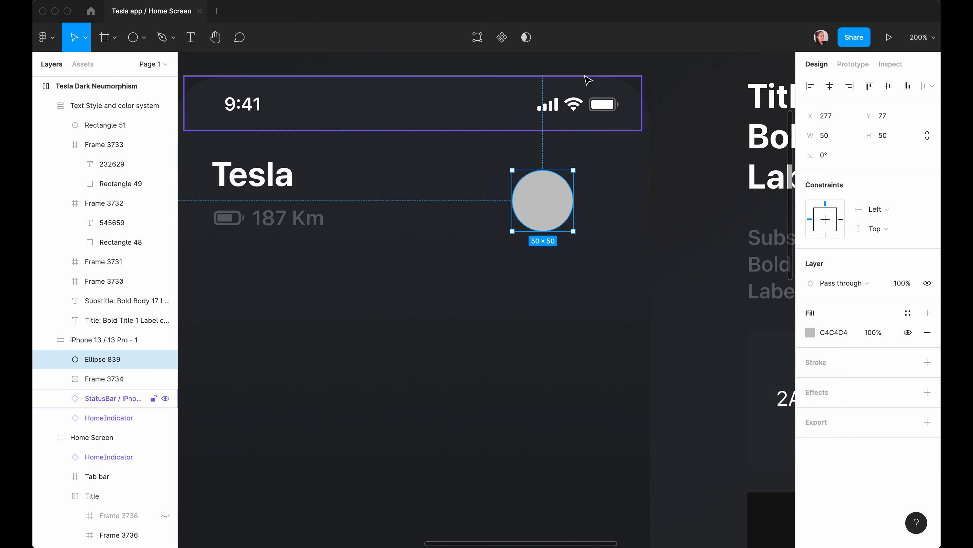
Duplicate the circle, fill the copy FF0000, and scale it to 62×62.
key(ctrl+d)
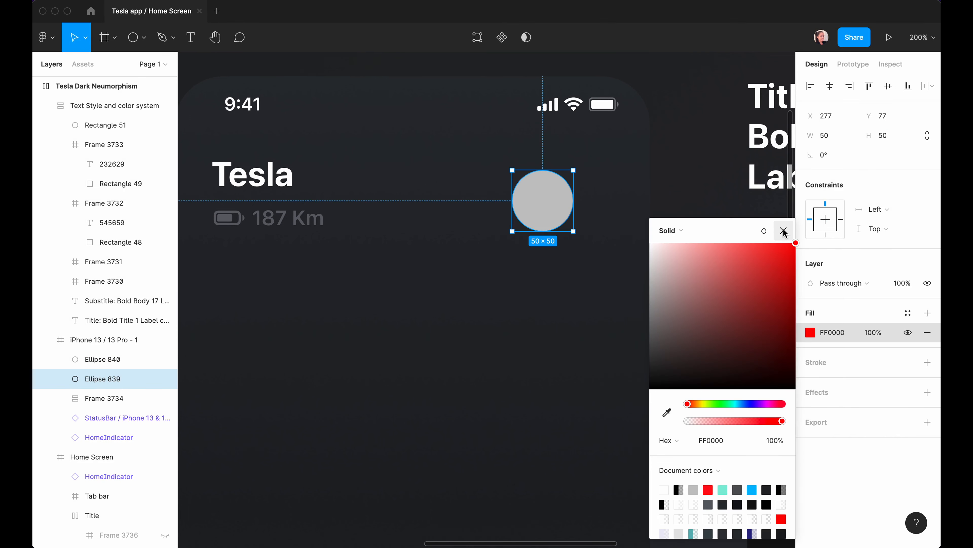
click(784, 231)
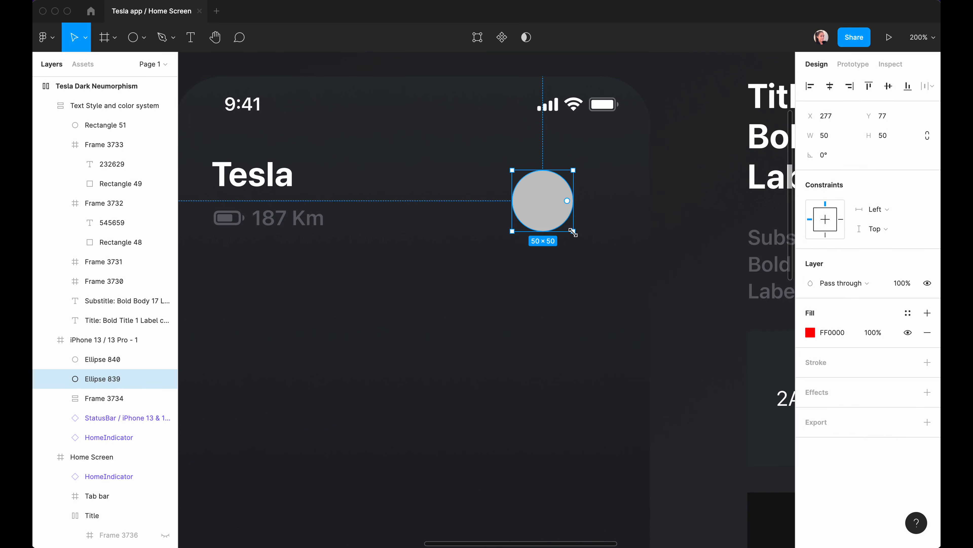
key(k)
drag(571, 229, 599, 270)
key(super+z)
key(v)
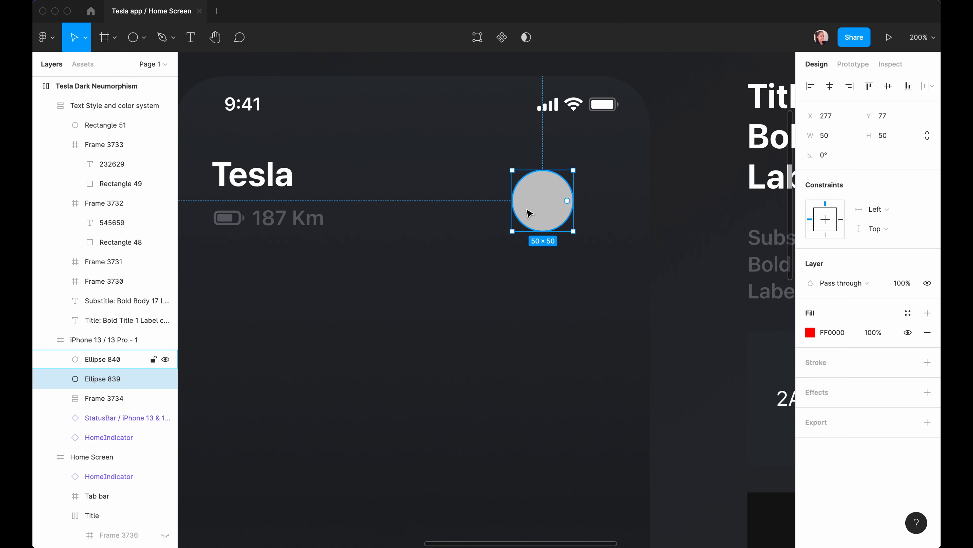
key(k)
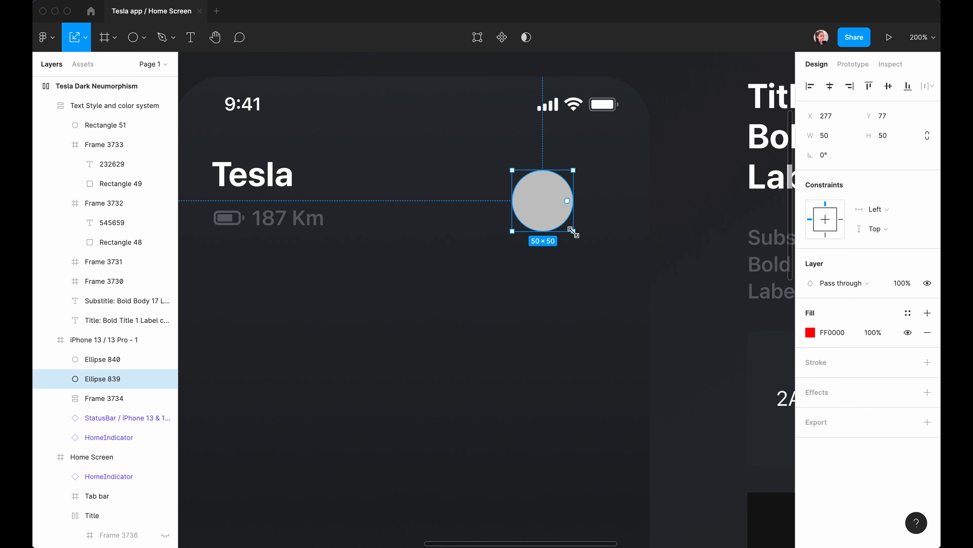
drag(573, 231, 588, 246)
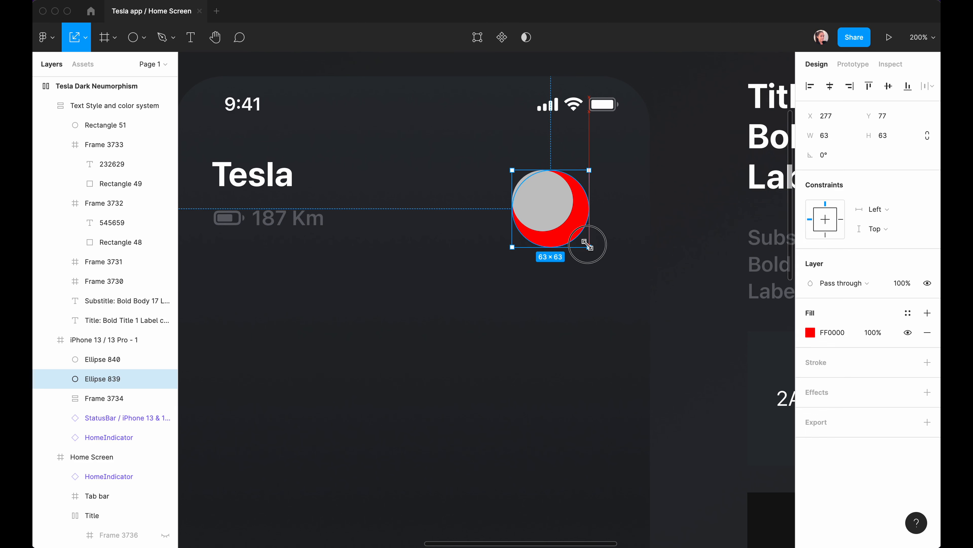
click(927, 134)
click(825, 136)
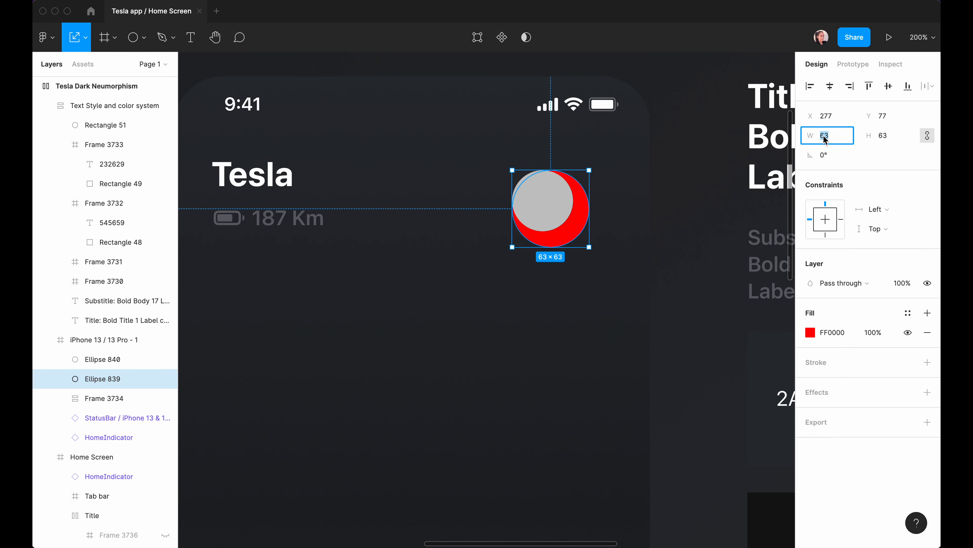
text(62)
key(Return)
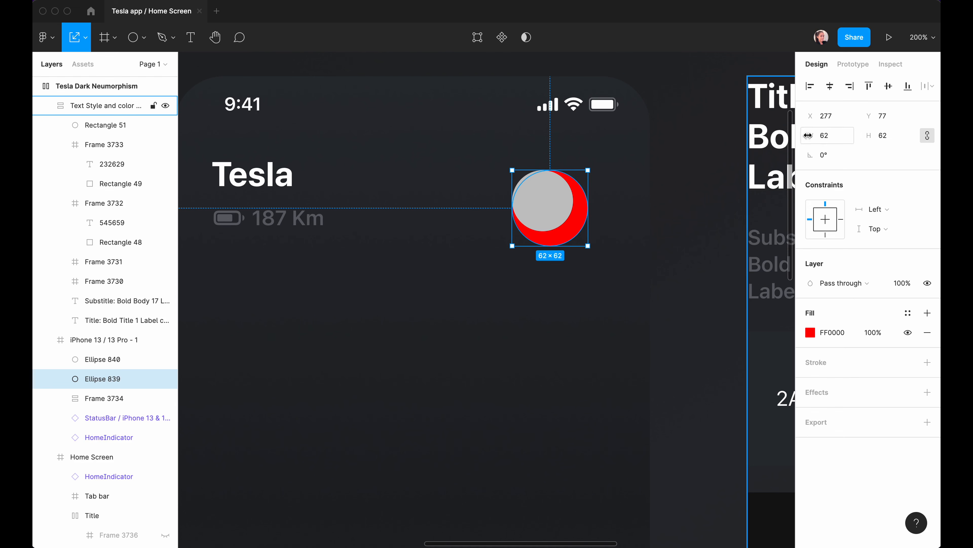
Centre the red circle behind the grey one and wrap both in a new frame.
click(566, 233)
drag(570, 238, 562, 231)
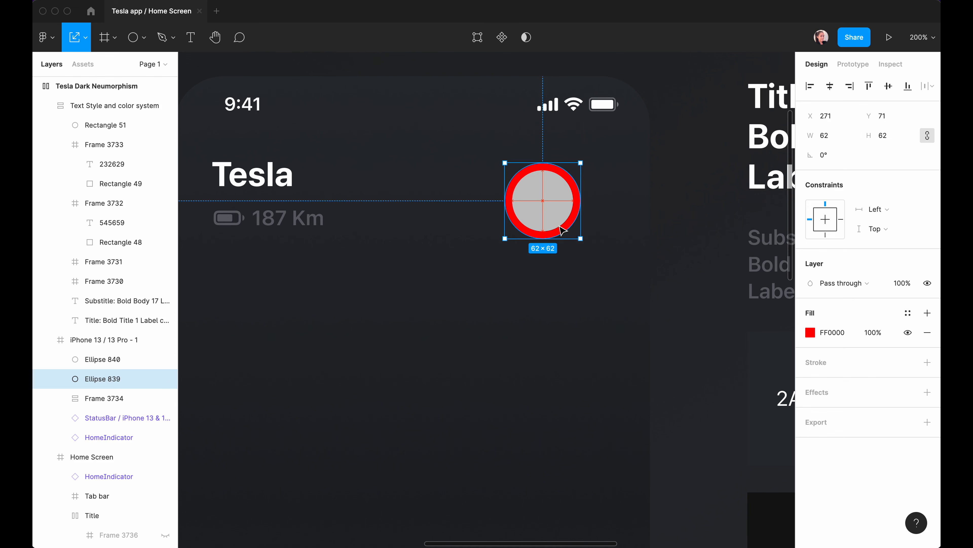
shift+click(93, 360)
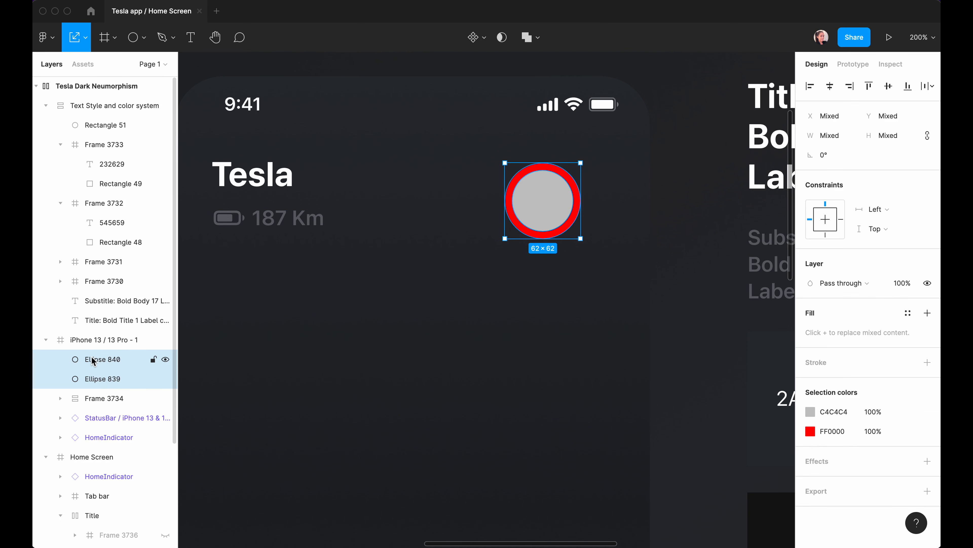
key(f)
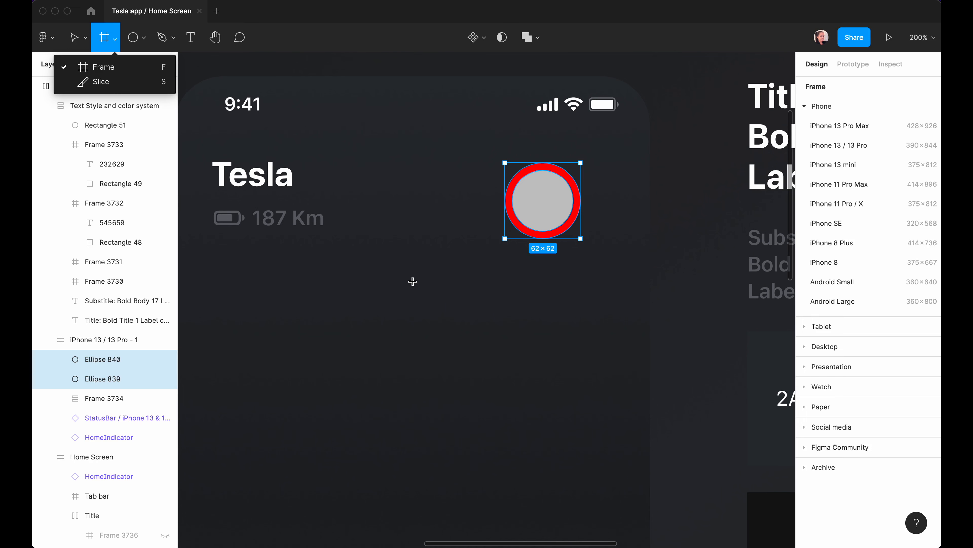
key(super+alt+g)
key(Escape)
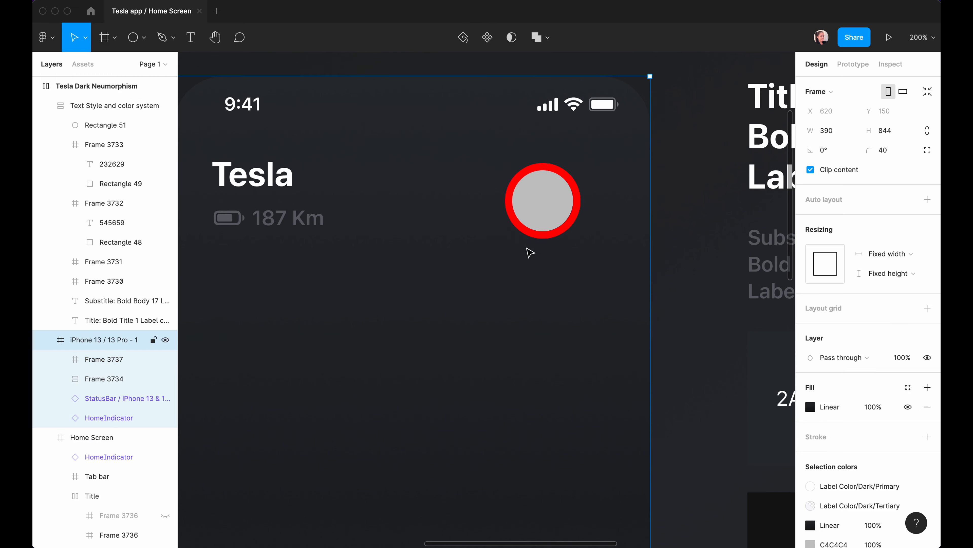
super+click(546, 217)
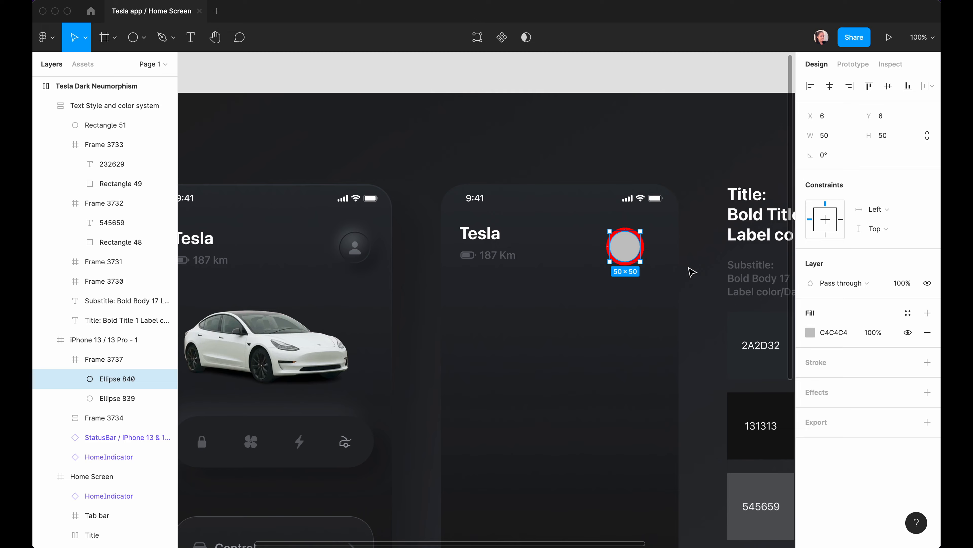
scroll(692, 272, up, 5)
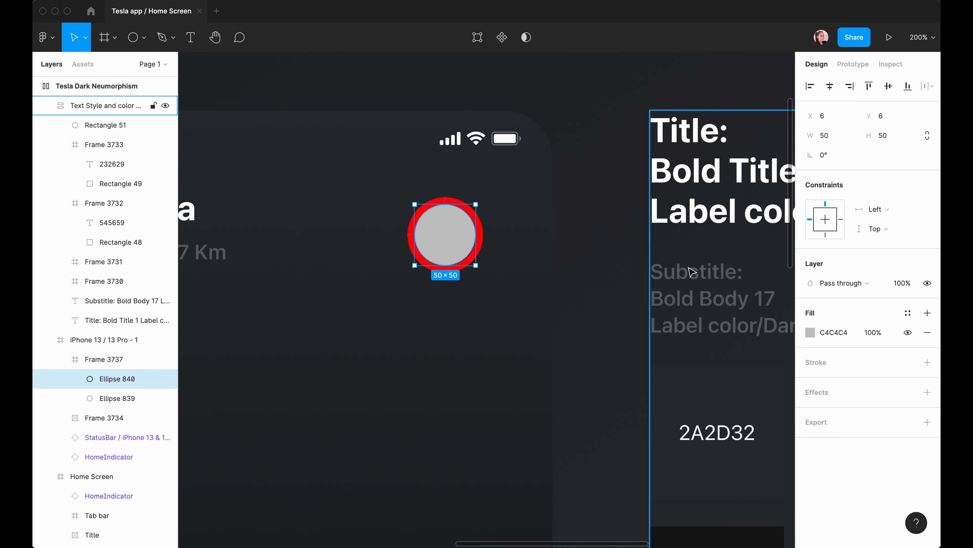
Switch the grey circle's fill to a radial gradient with stops sampled from the background.
click(810, 333)
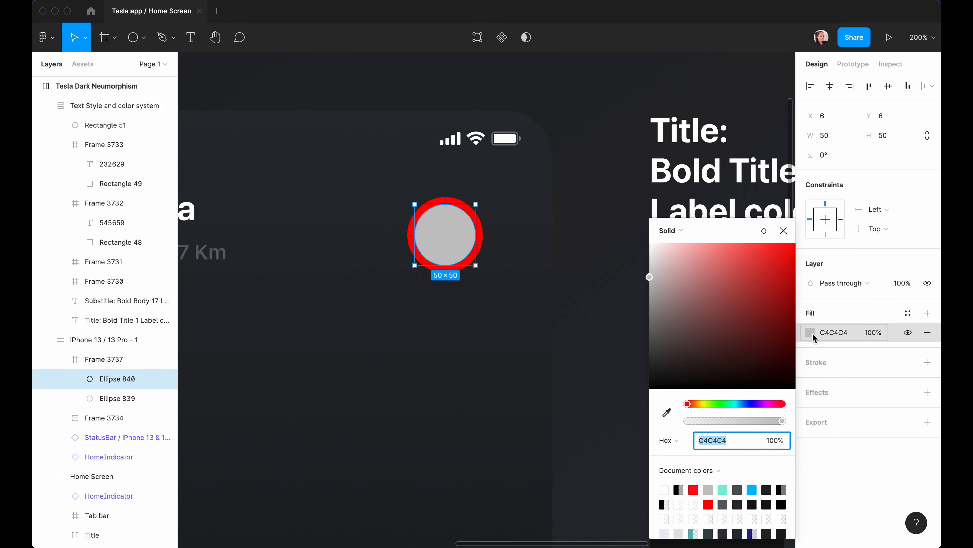
click(671, 231)
click(697, 263)
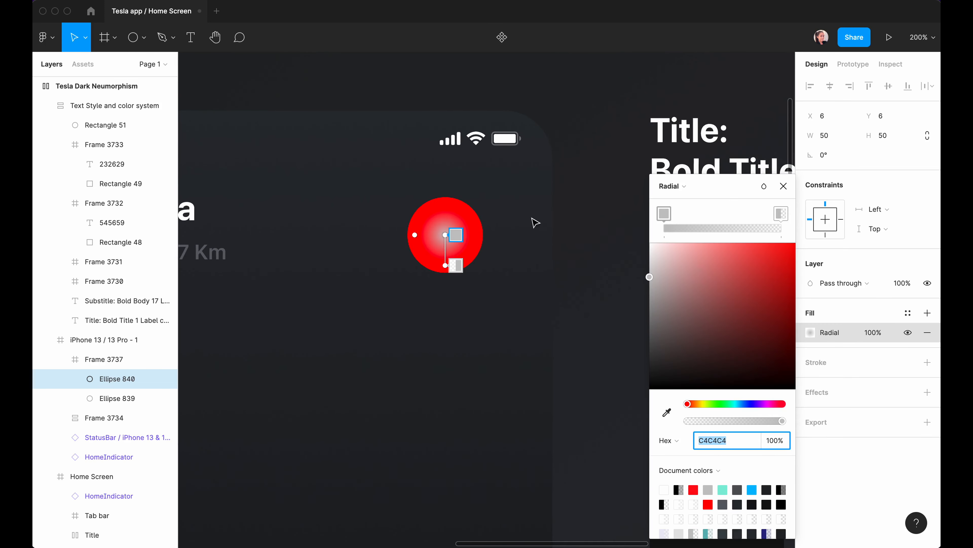
key(i)
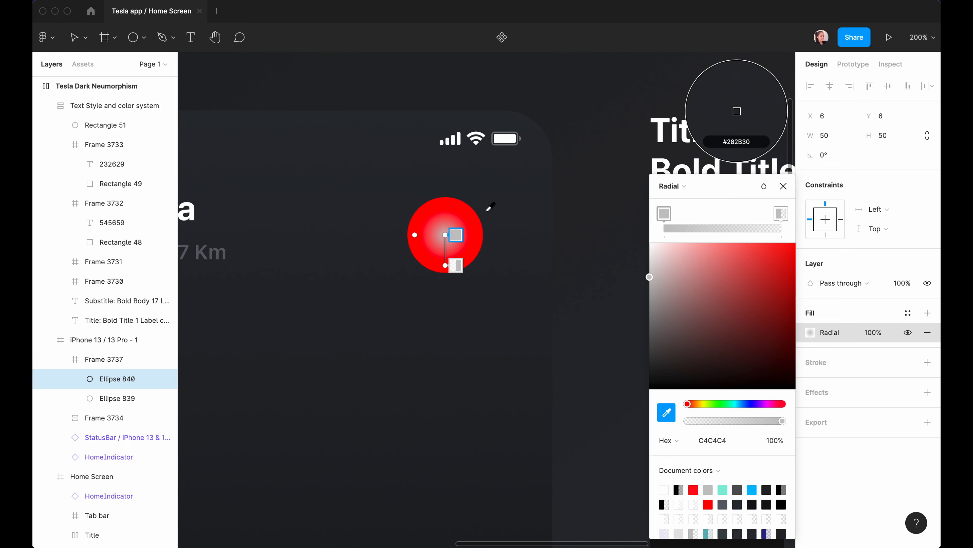
click(490, 209)
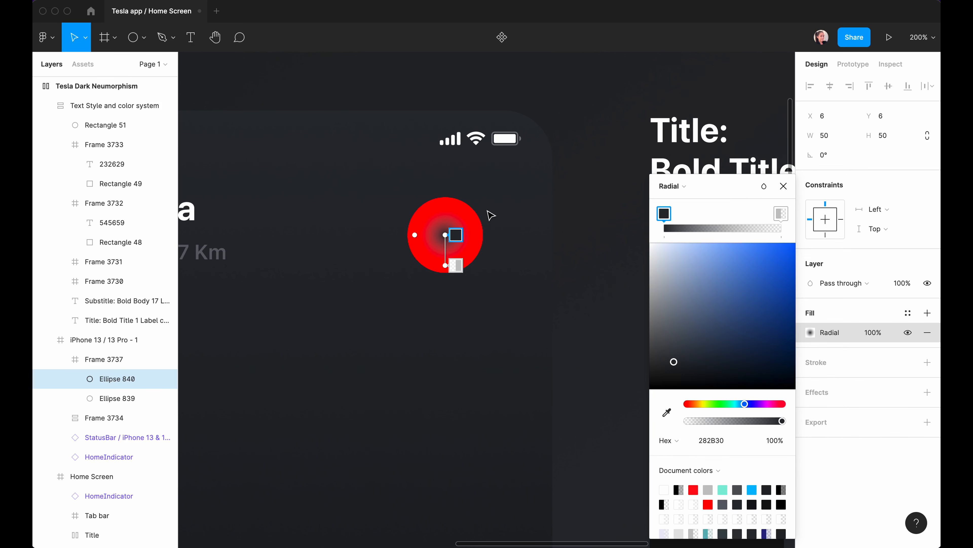
click(456, 265)
key(i)
click(502, 265)
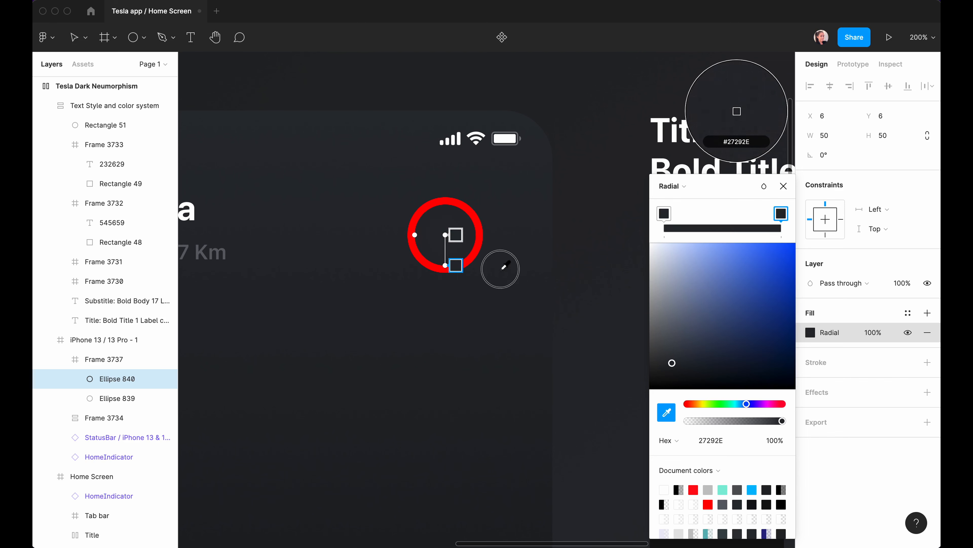
Lighten the first stop to 4A4F57 and shift the gradient centre up-left.
click(455, 234)
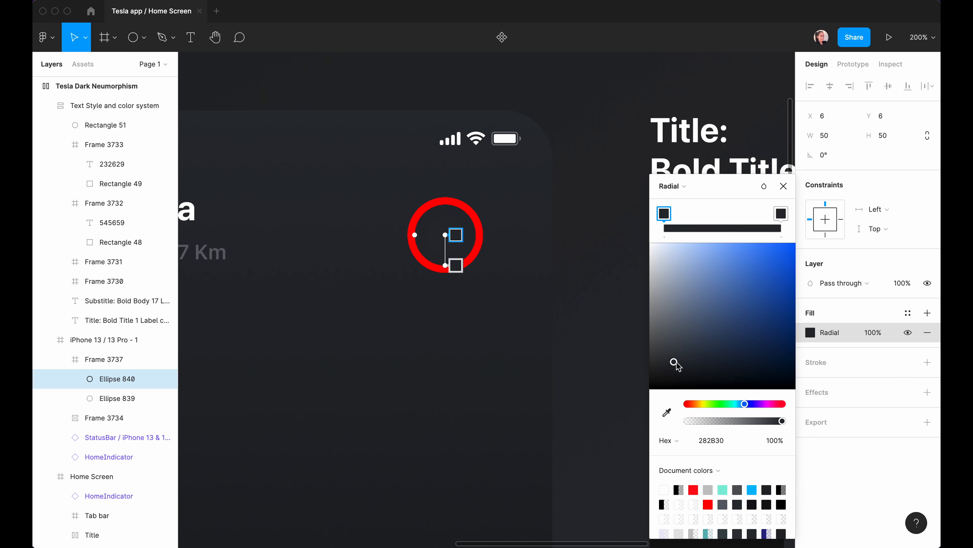
drag(674, 362, 673, 343)
mouse_move(445, 235)
mouse_down()
mouse_move(445, 211)
mouse_move(434, 222)
mouse_up()
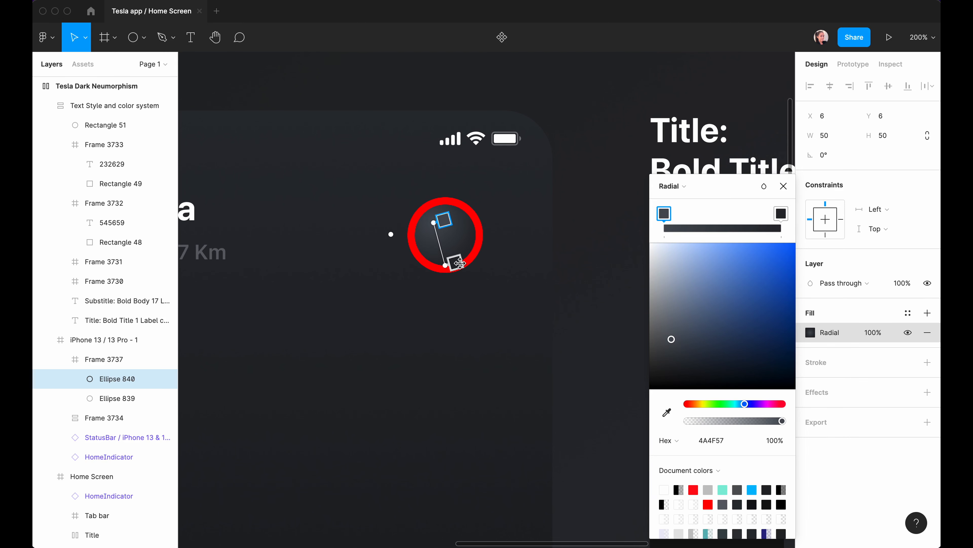
mouse_move(448, 267)
mouse_down()
mouse_move(449, 238)
mouse_move(455, 260)
mouse_up()
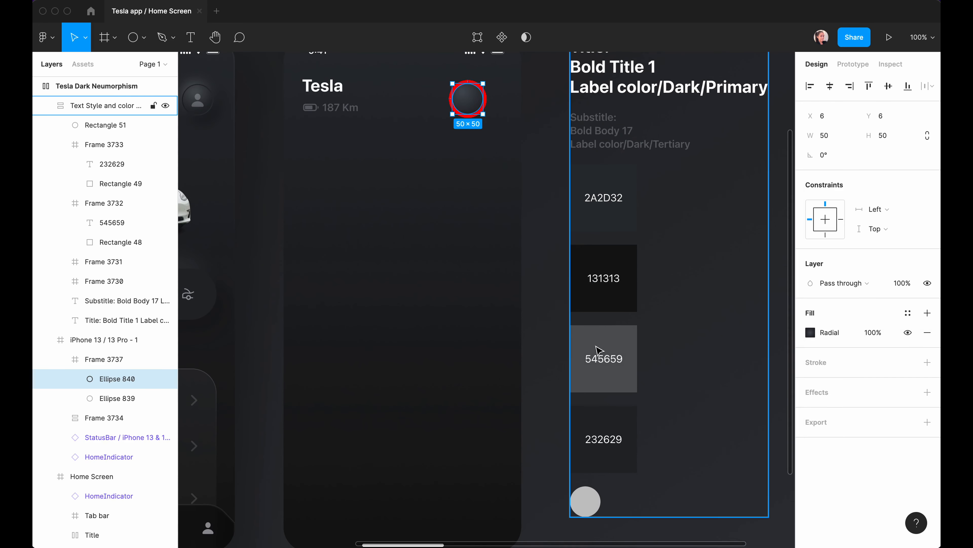
Set the gradient's other stop to the 232629 swatch.
click(810, 332)
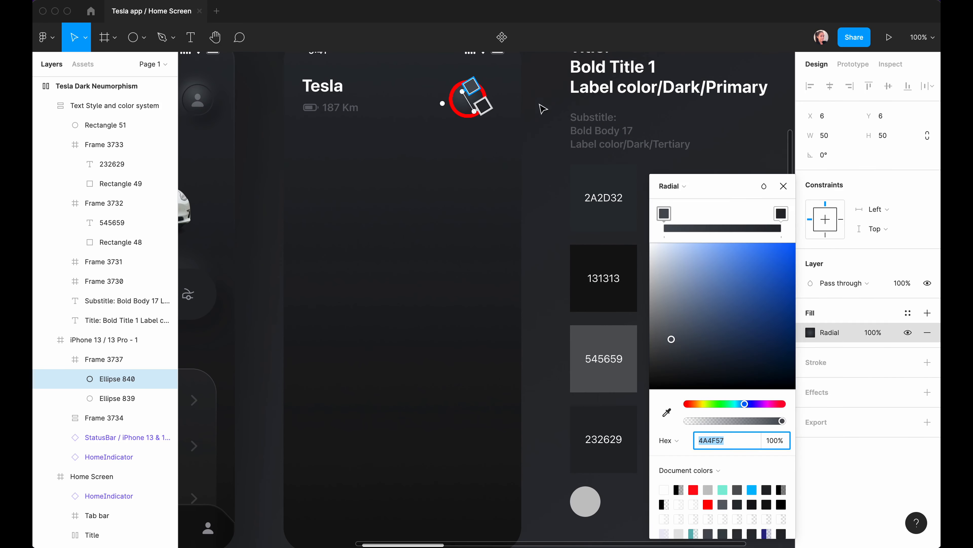
click(473, 86)
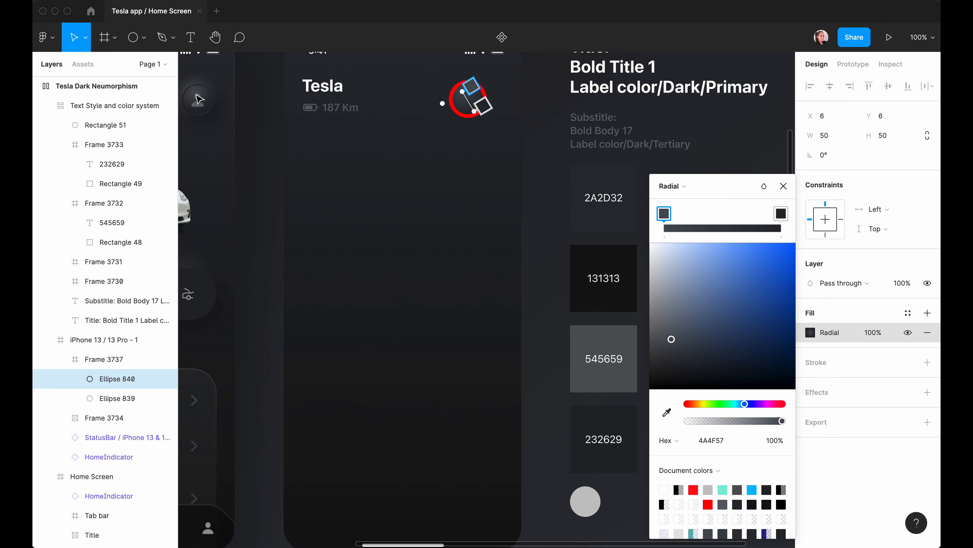
drag(212, 103, 360, 139)
scroll(360, 148, right, 5)
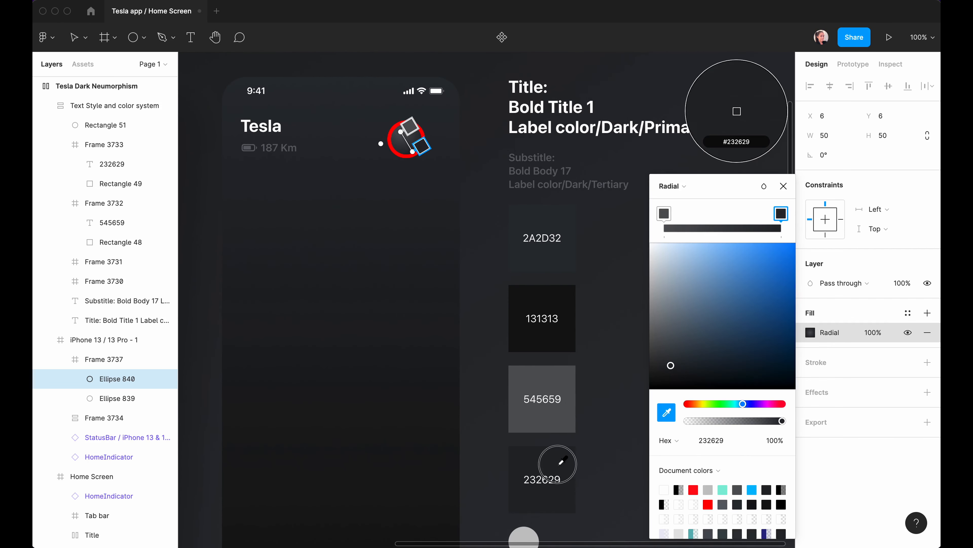
click(559, 461)
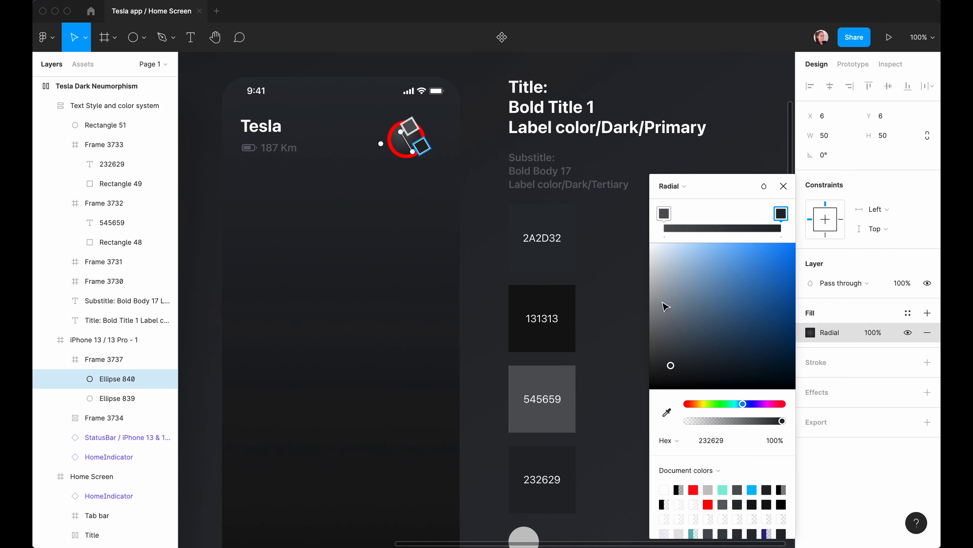
click(783, 186)
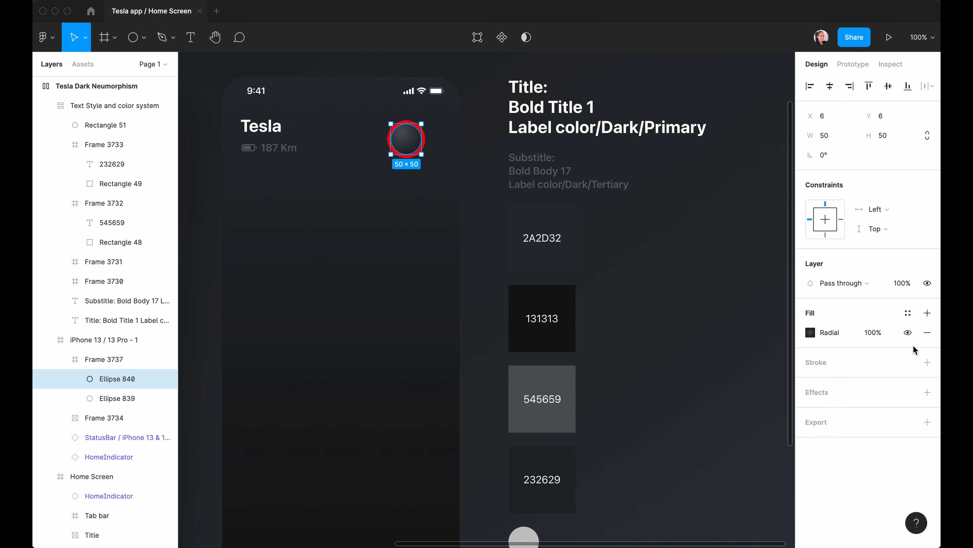
Add a 1.5-weight centre-aligned stroke to the inner circle.
click(928, 362)
click(827, 403)
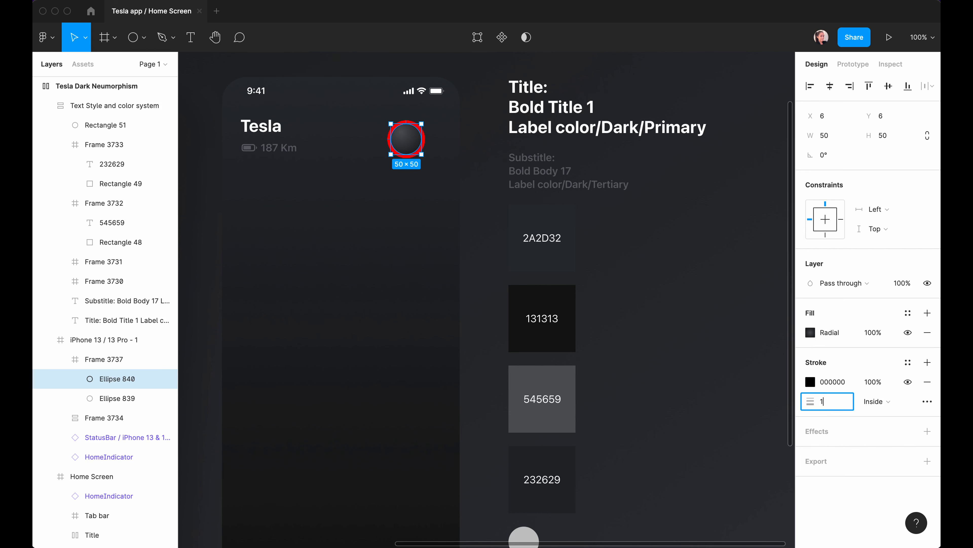
text(1.5)
click(877, 401)
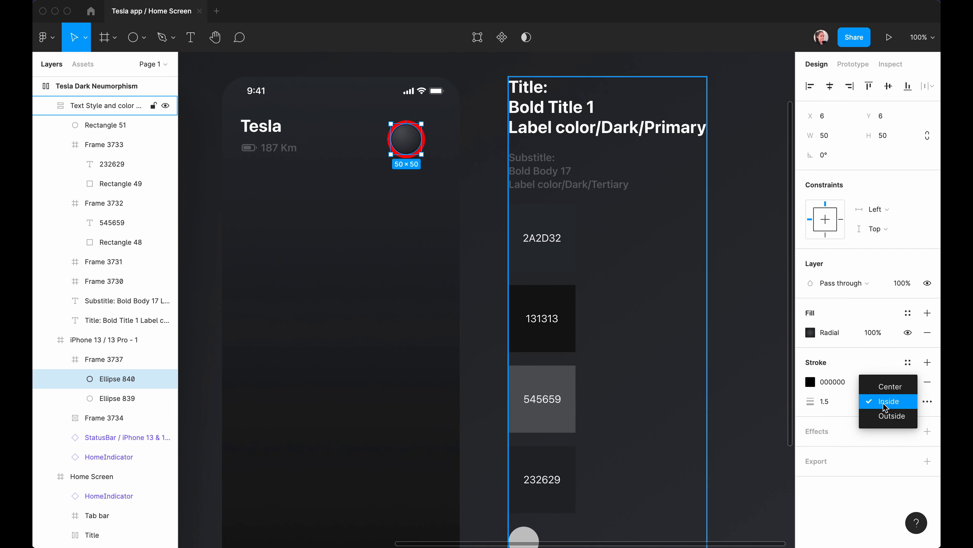
click(885, 387)
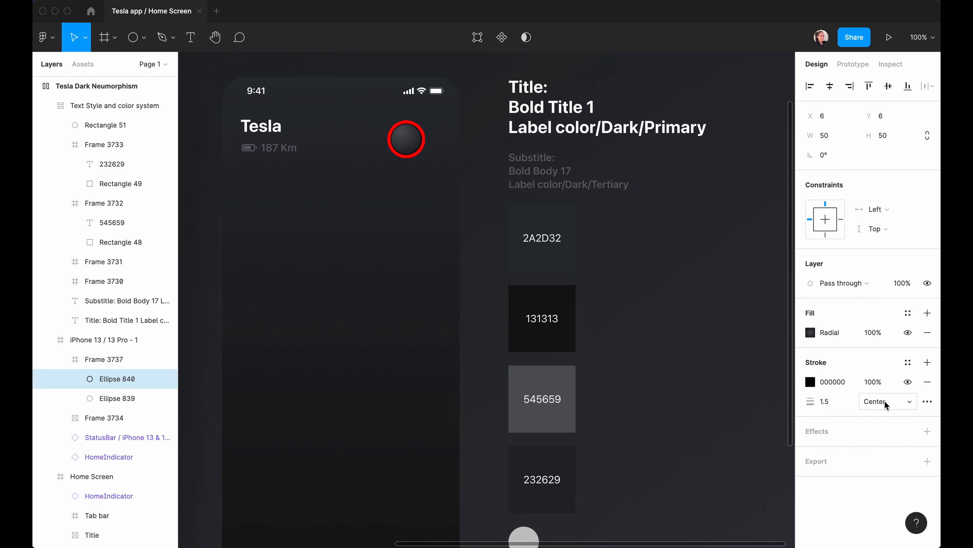
Make the stroke a linear gradient from 45% black to white with Overlay blending.
click(810, 381)
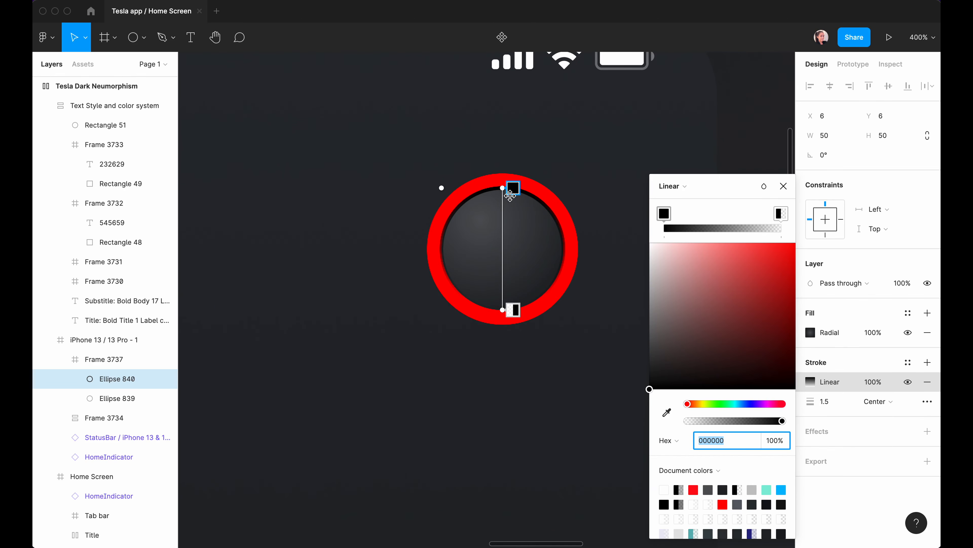
drag(503, 187, 480, 192)
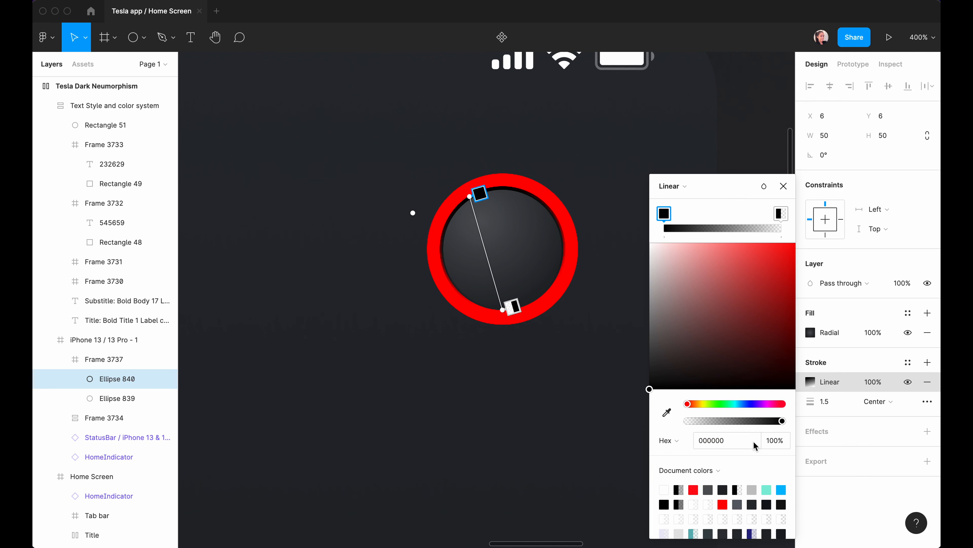
click(773, 440)
text(4)
key(Return)
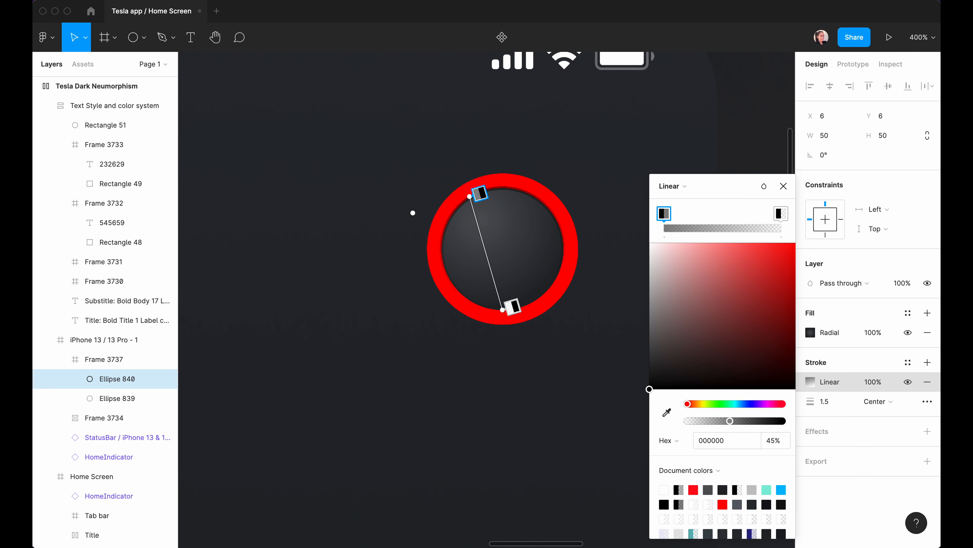
click(514, 307)
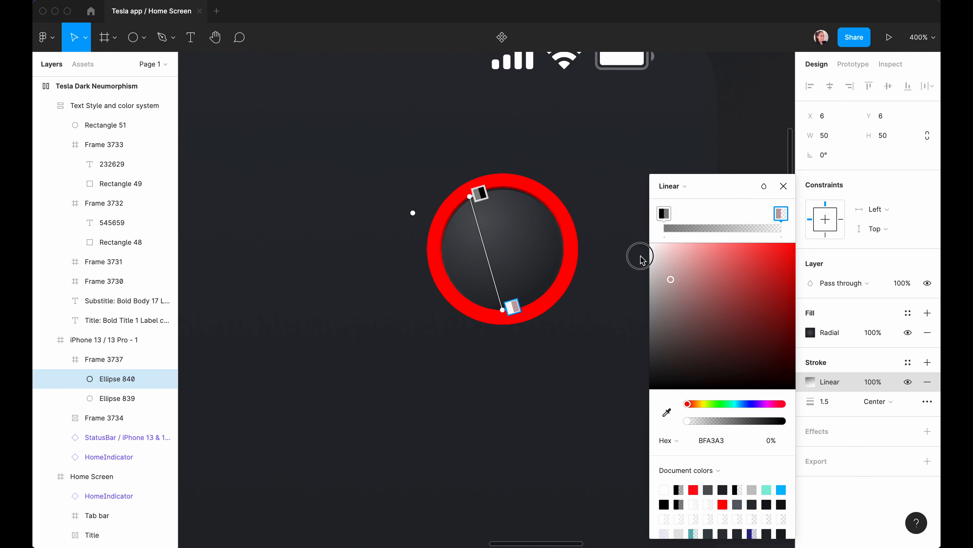
click(651, 244)
drag(688, 420, 788, 422)
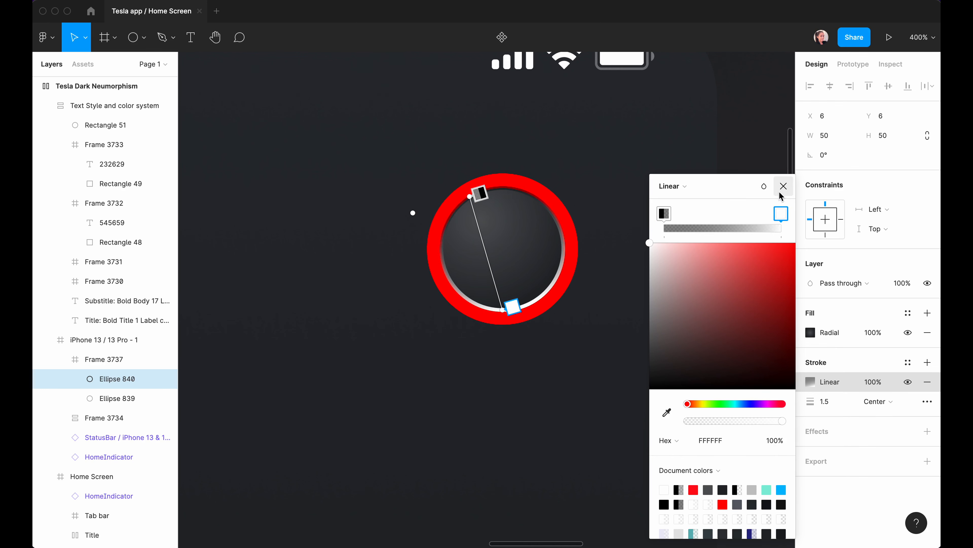
click(769, 192)
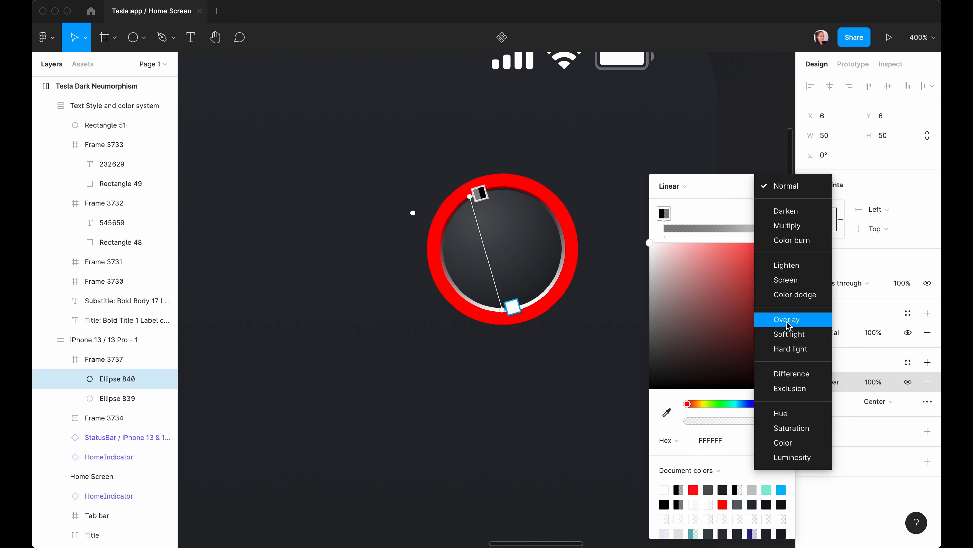
click(778, 318)
Paste the inner circle's styling onto the outer circle, remove its stroke, and blur it 20.
key(Escape)
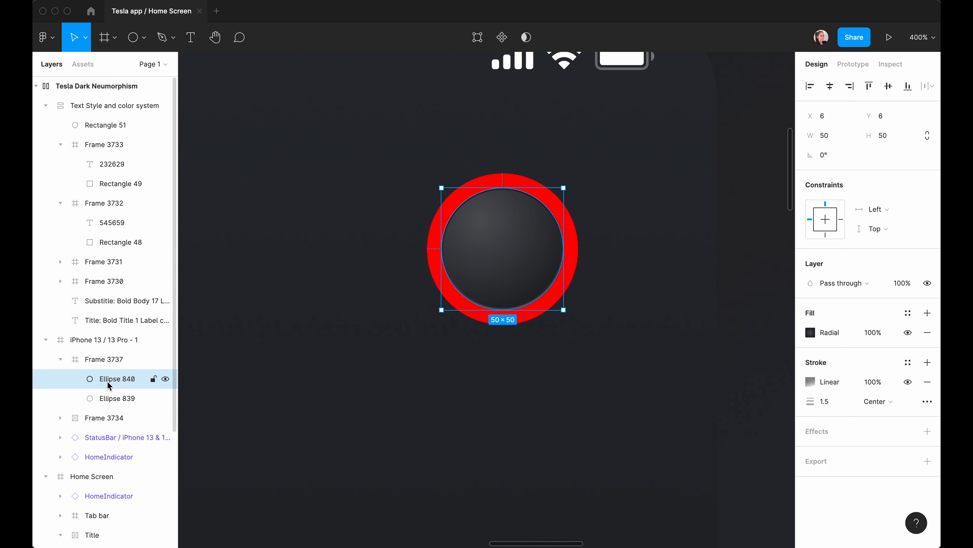
click(124, 378)
mouse_move(161, 260)
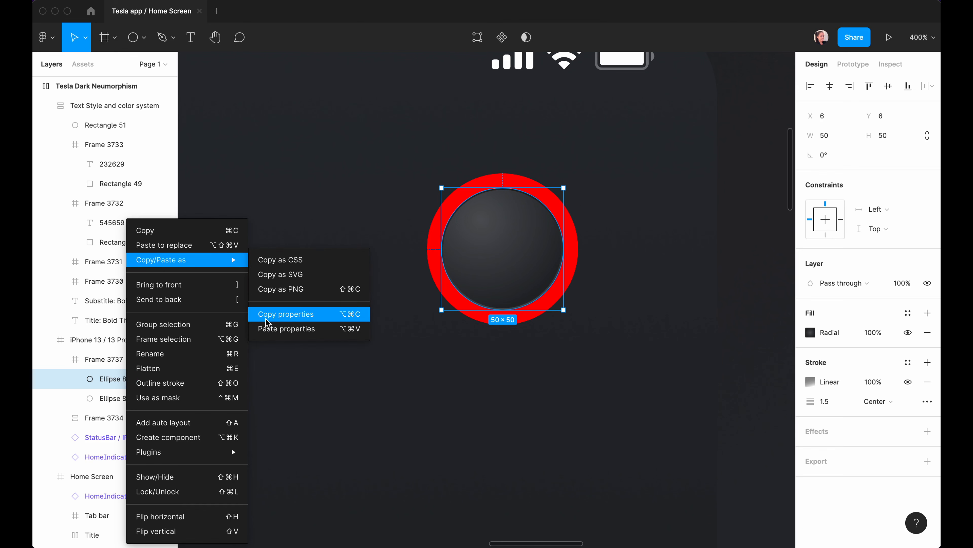
click(315, 313)
right_click(112, 398)
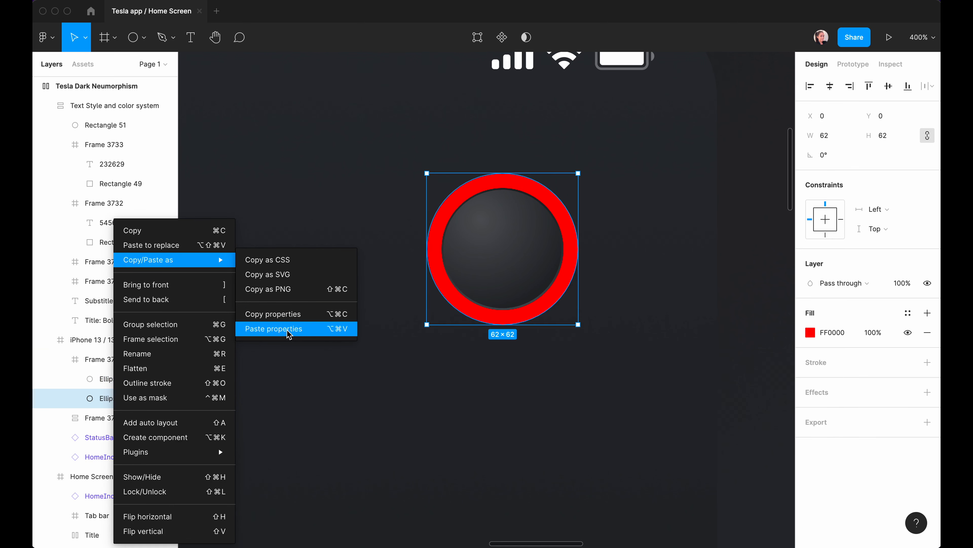
click(294, 331)
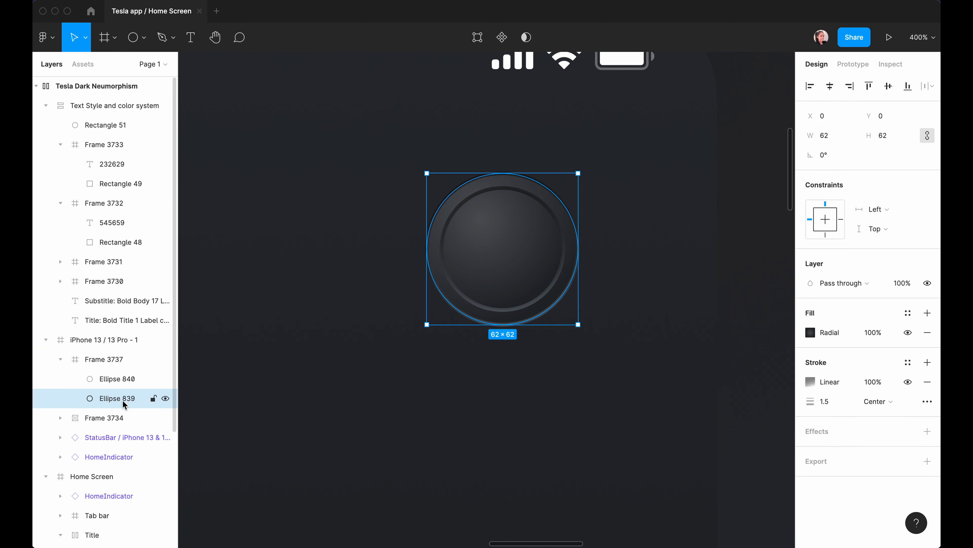
click(930, 384)
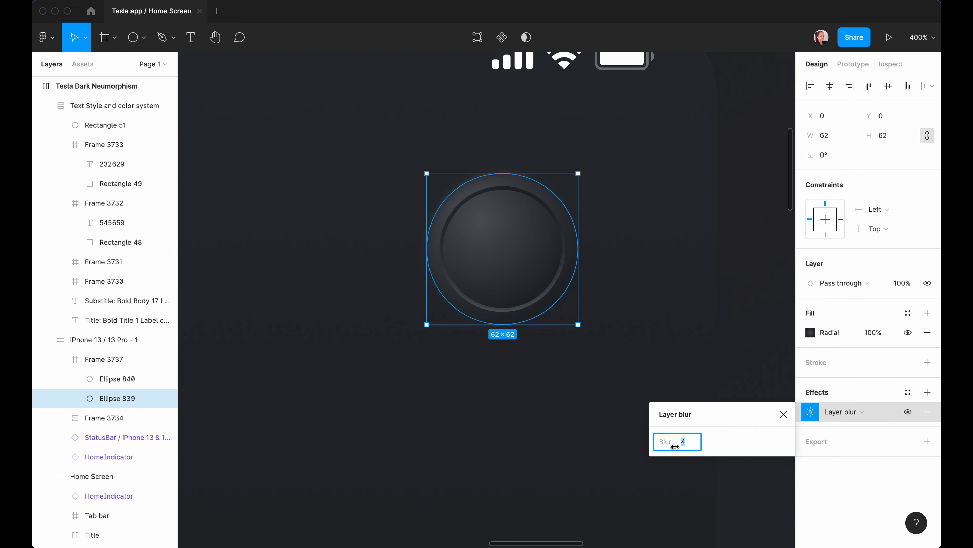
key(Return)
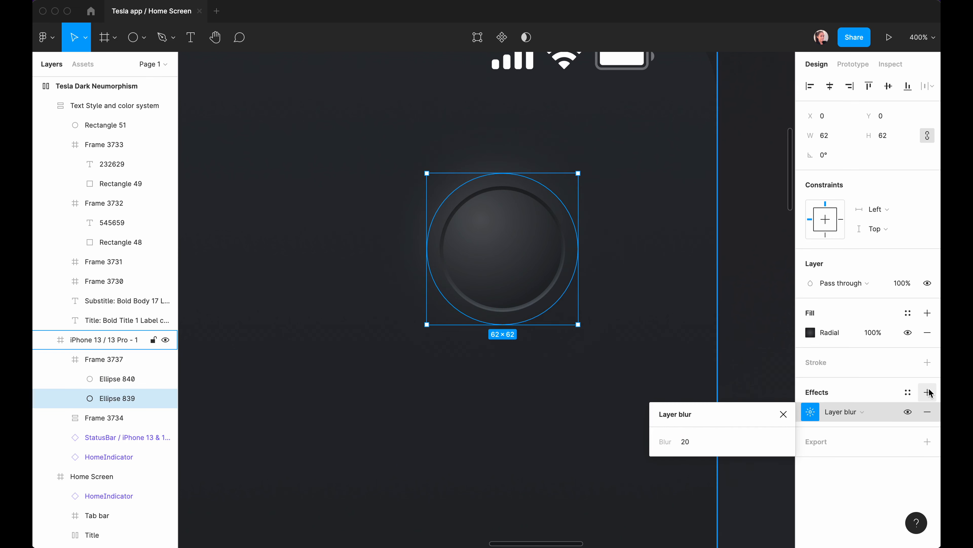
Add a Soft light drop shadow to the outer circle with values 10, 10 and 20.
click(929, 395)
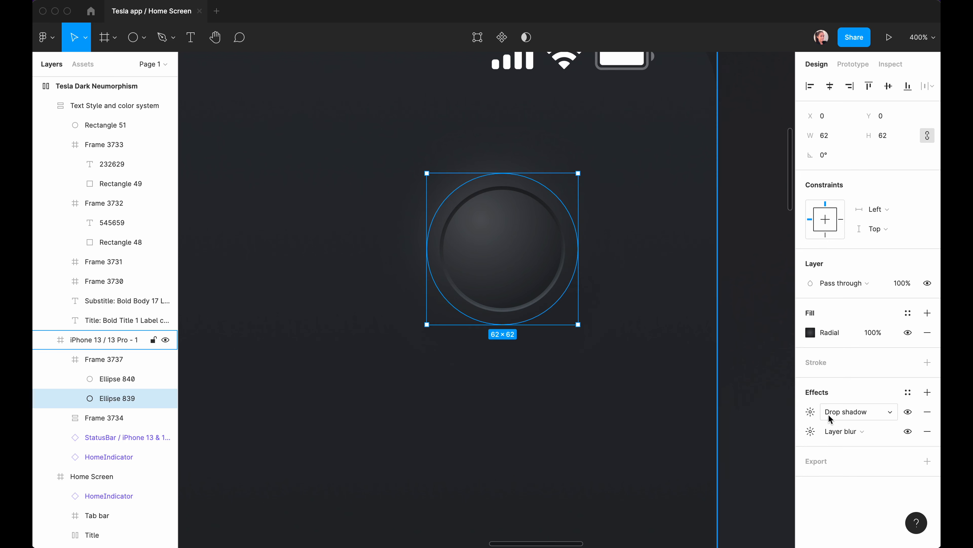
click(810, 411)
click(689, 449)
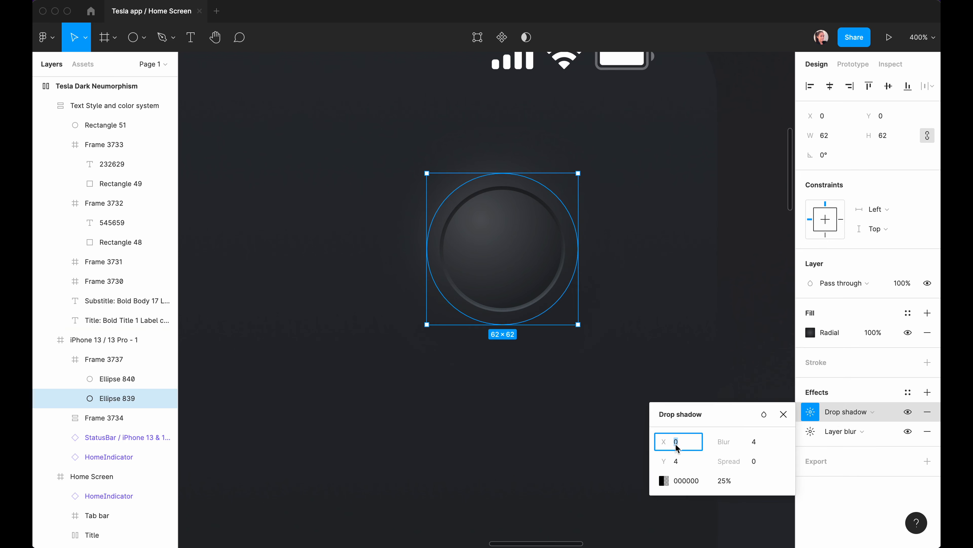
text(10)
key(Tab)
text(10)
click(763, 447)
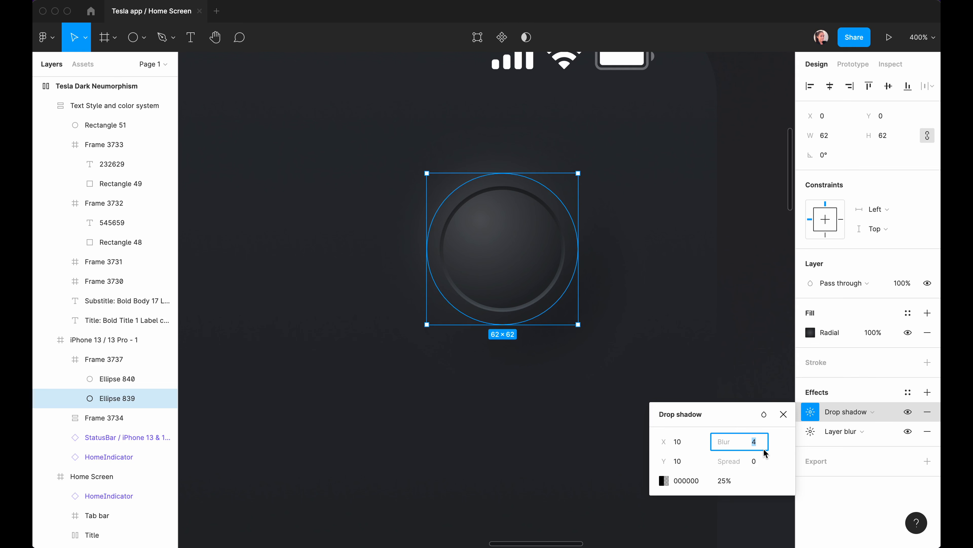
text(20)
click(764, 414)
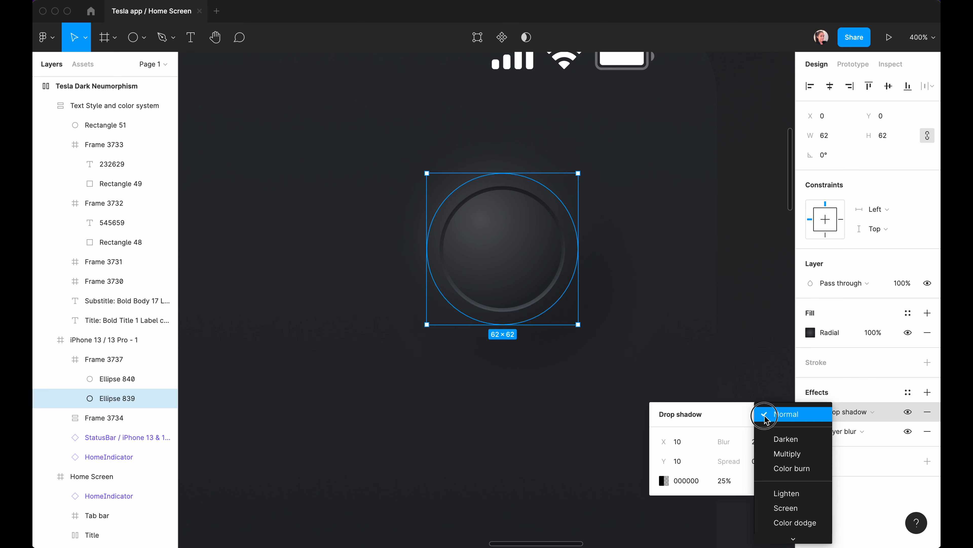
click(788, 466)
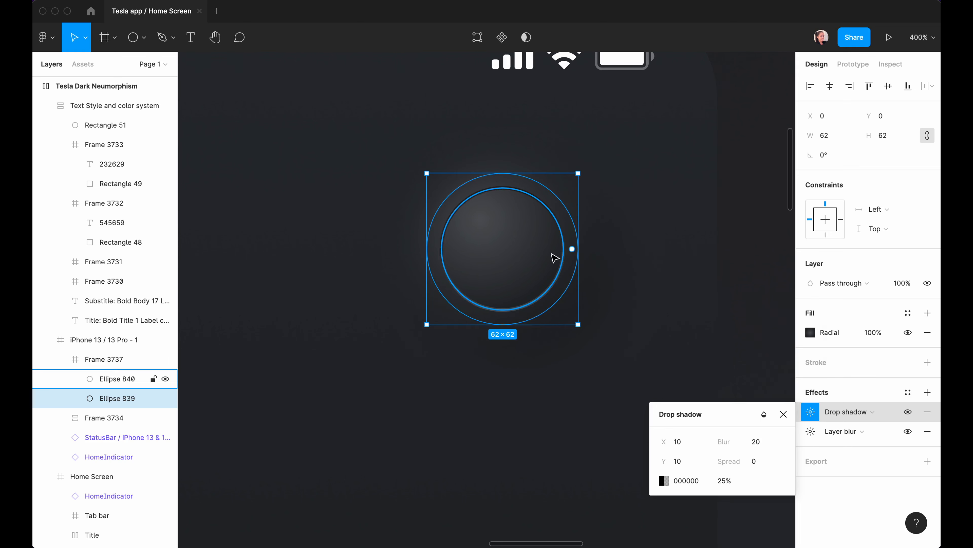
Set the inner avatar circle's fill opacity to 50%.
click(500, 270)
key(minus)
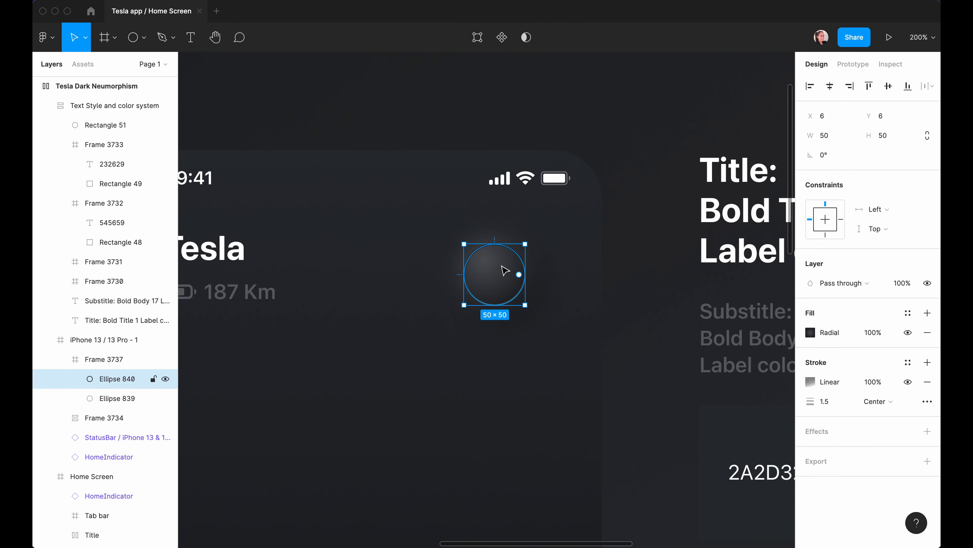
click(873, 333)
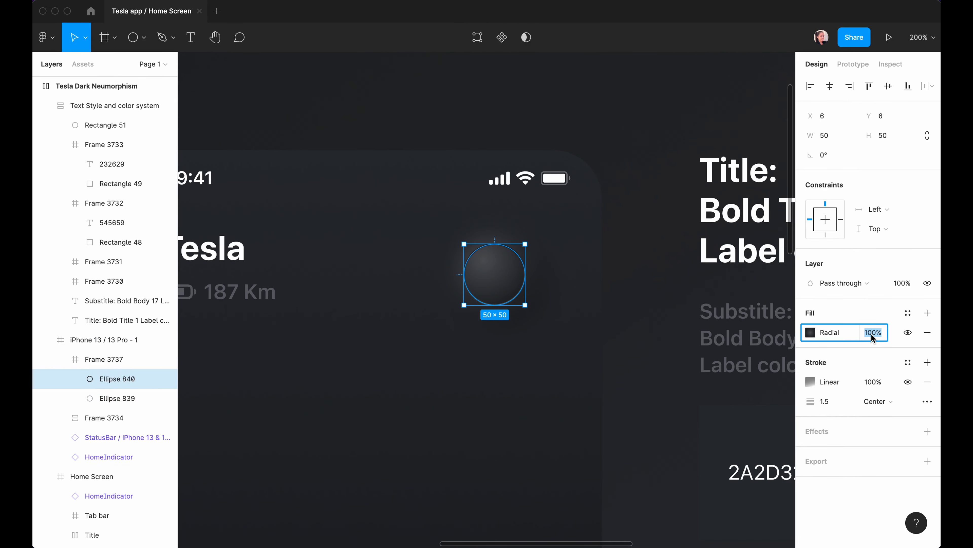
text(50)
key(Return)
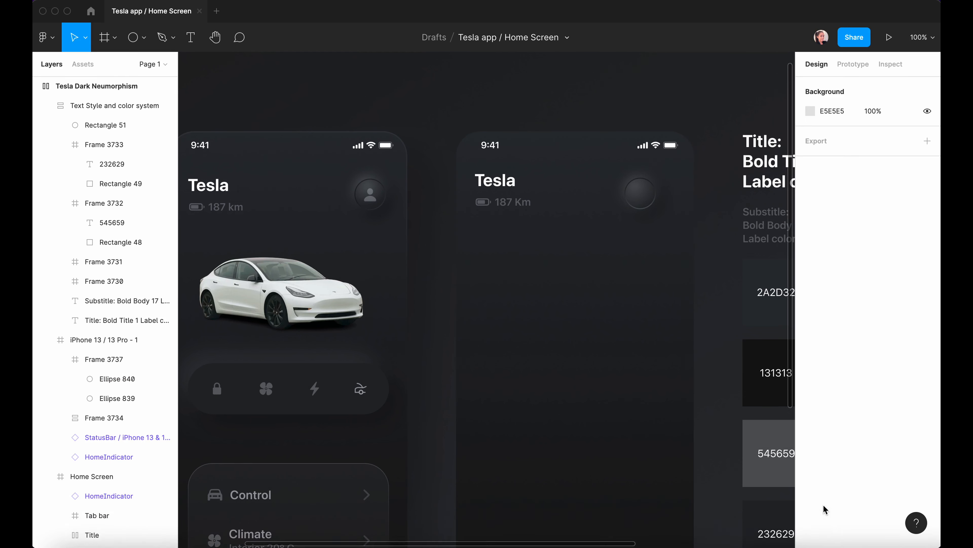
Pick person.fill from SF Symbols' Human category, then select the avatar circle in Figma.
click(804, 524)
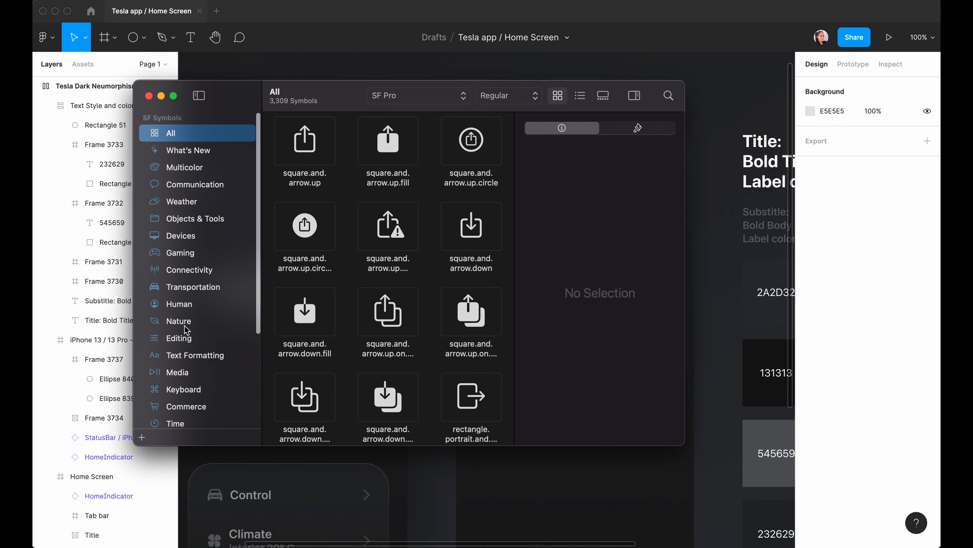
click(175, 309)
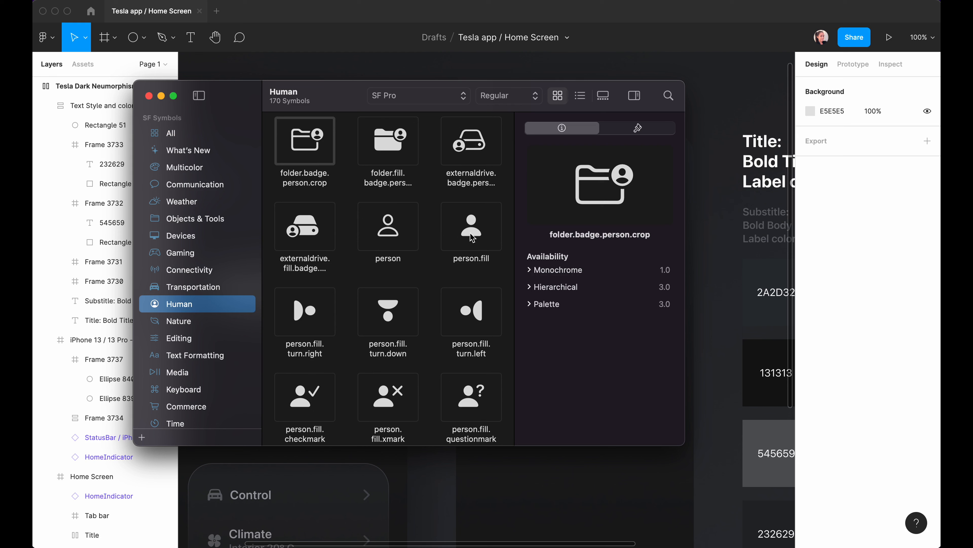
click(471, 232)
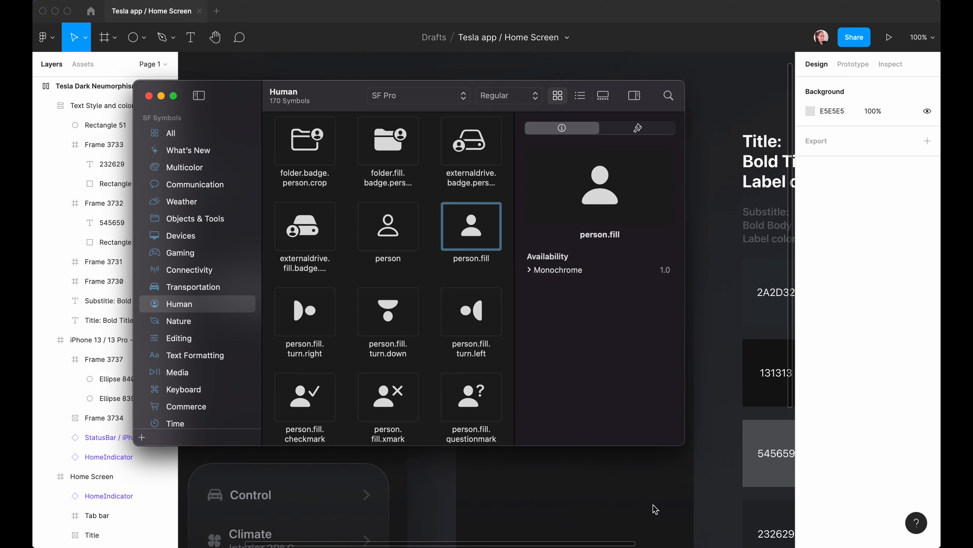
key(super+Tab)
click(639, 202)
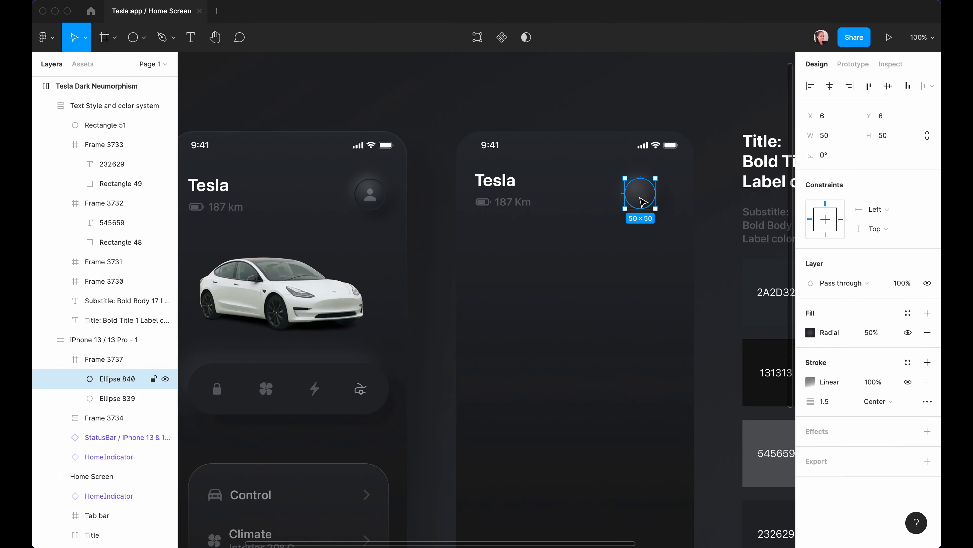
Paste a person icon glyph as text inside the avatar circle and centre it vertically.
key(t)
click(646, 198)
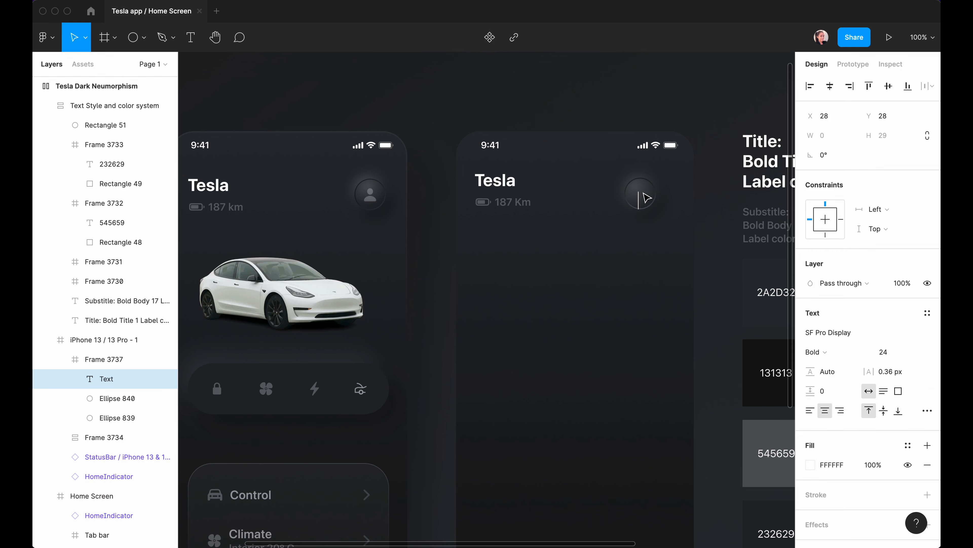
key(super+v)
key(Escape)
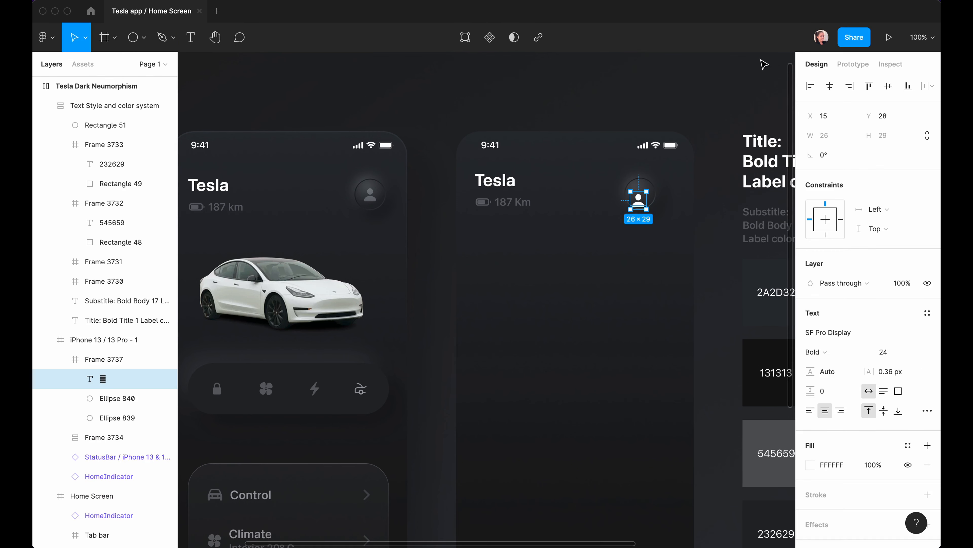
click(888, 86)
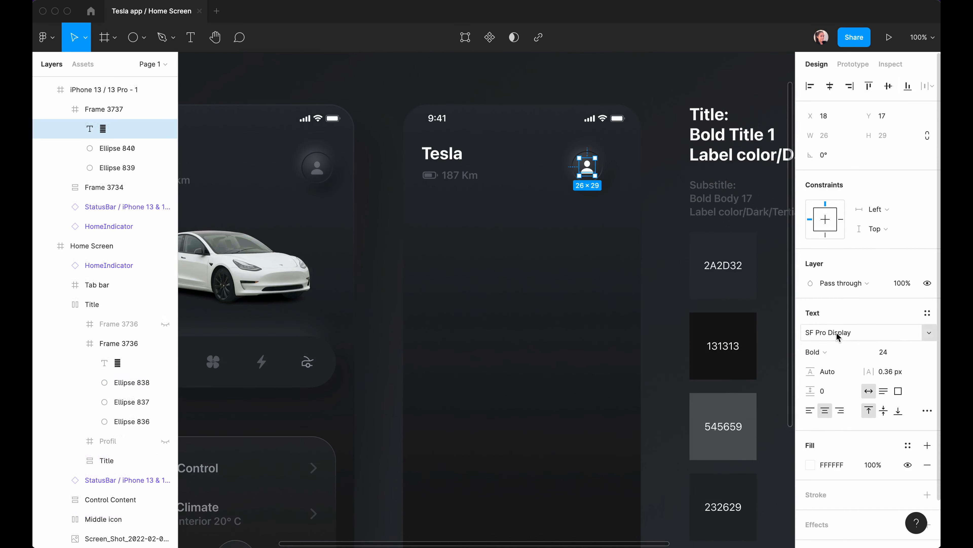
Style the icon with Default/Bold/Title2 text and Label Color/Dark/Tertiary fill.
click(928, 313)
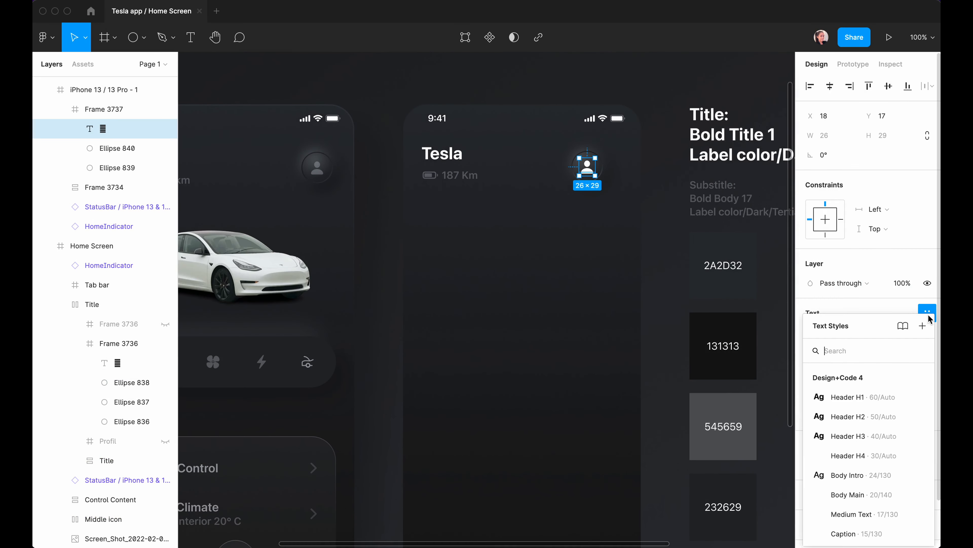
scroll(862, 452, down, 3)
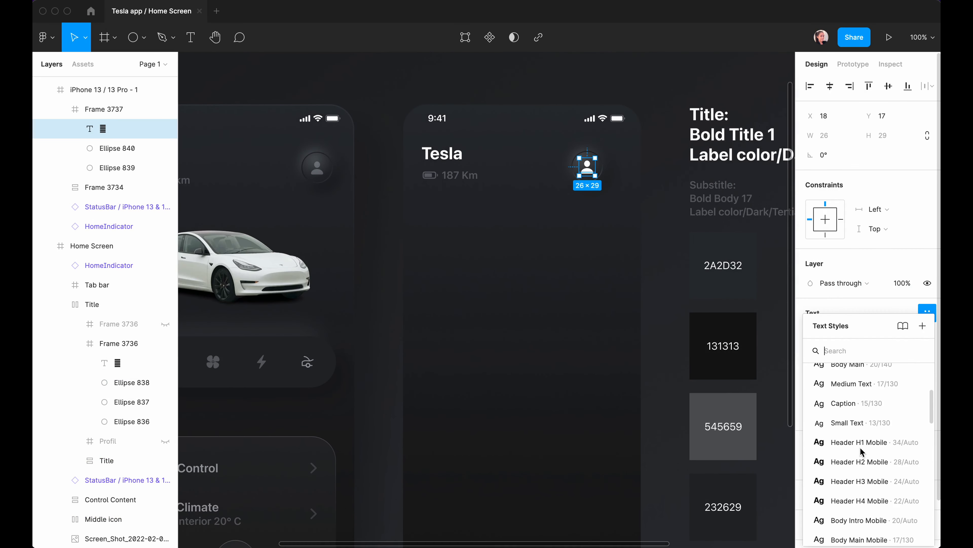
scroll(861, 451, up, 2)
scroll(862, 451, down, 3)
scroll(861, 452, up, 3)
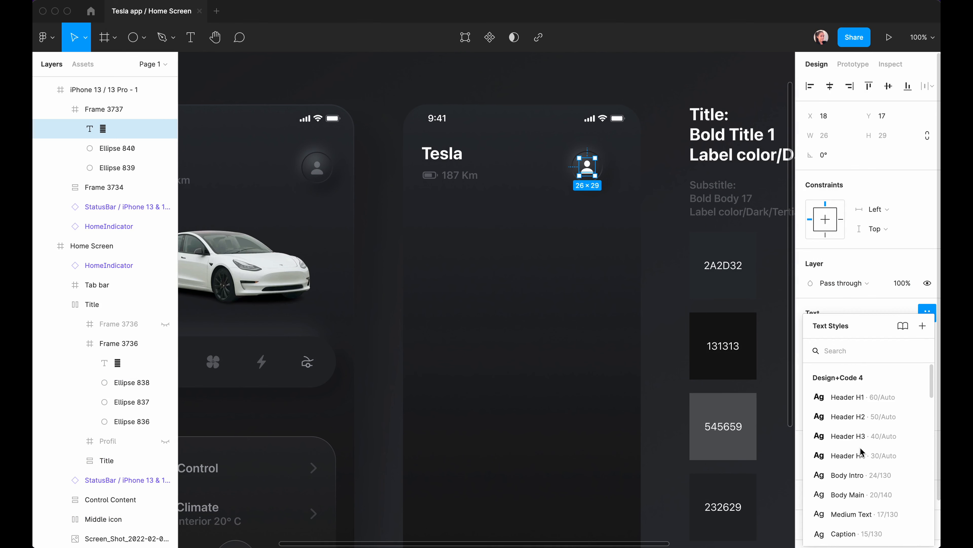
scroll(861, 452, down, 5)
click(841, 506)
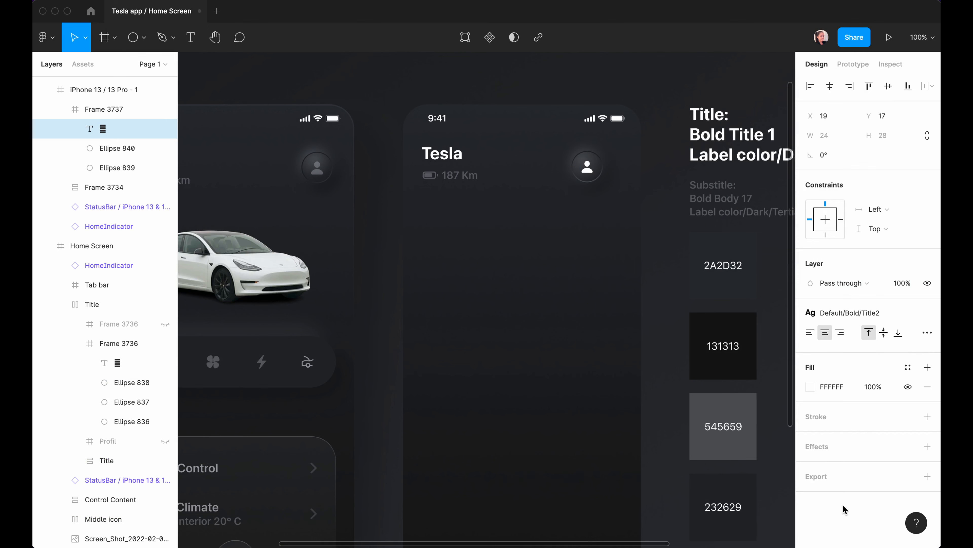
click(908, 368)
scroll(851, 441, down, 3)
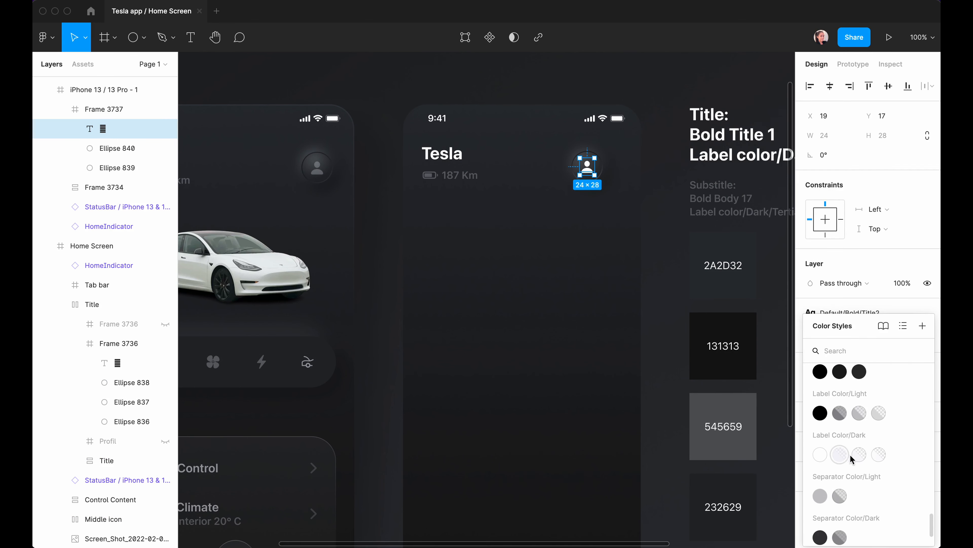
click(859, 455)
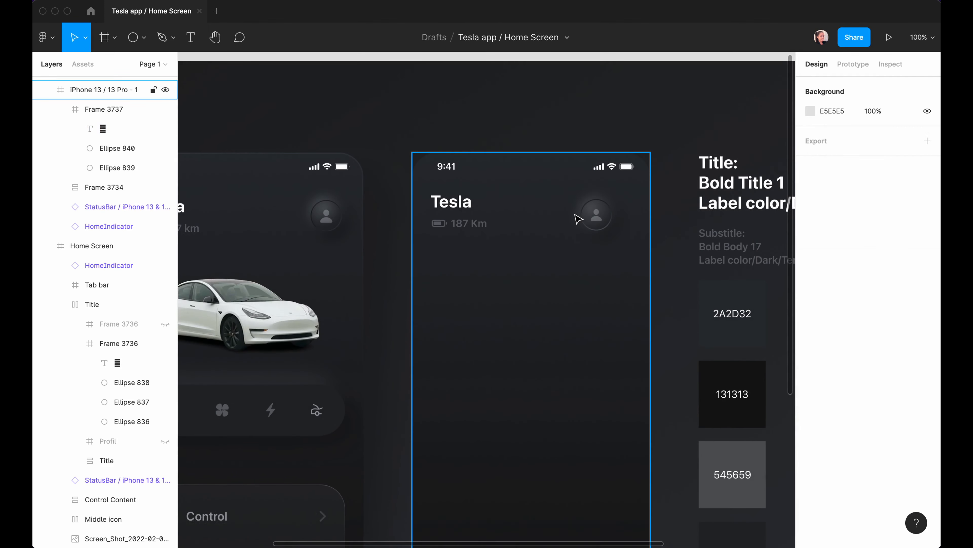
Re-angle the circle's stroke gradient from top-left to lower right.
scroll(578, 219, up, 5)
click(580, 212)
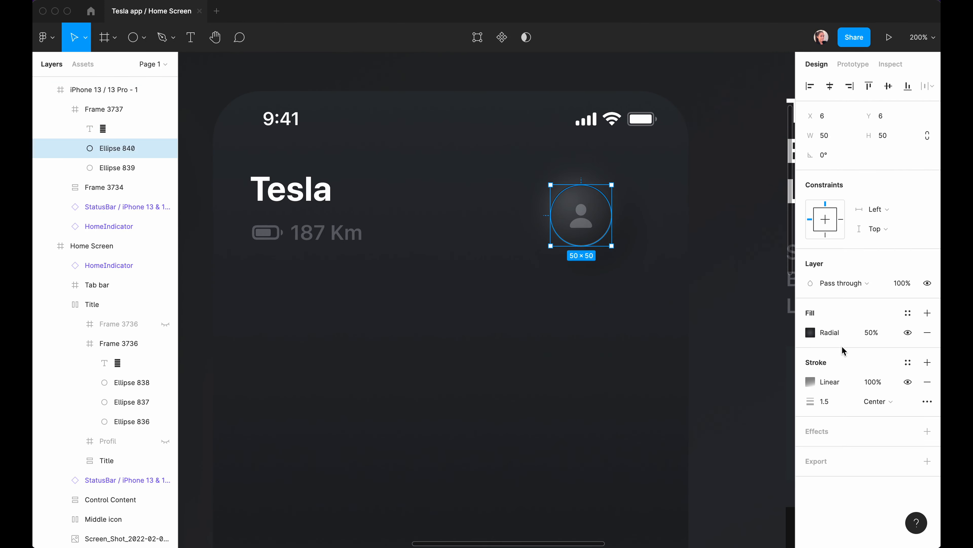
click(810, 382)
drag(567, 189, 557, 194)
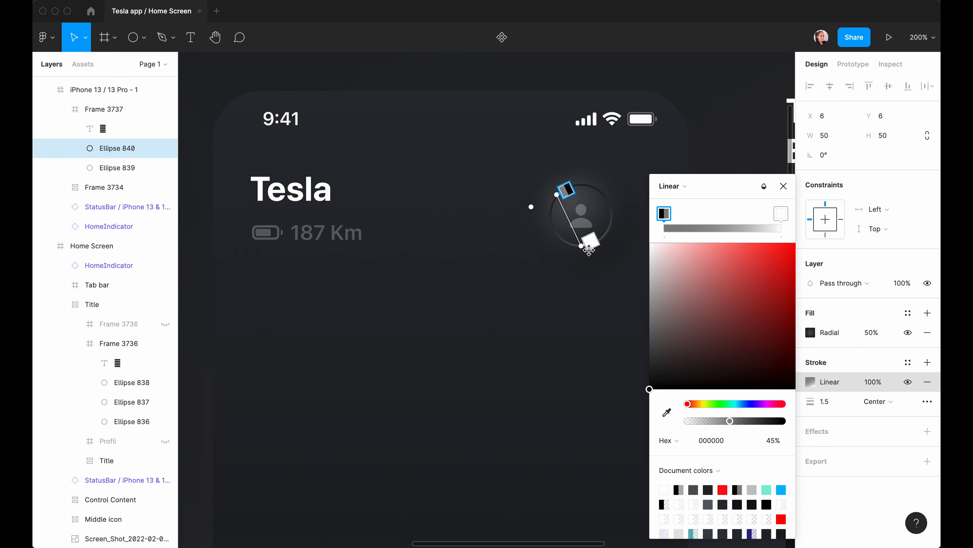
drag(582, 246, 602, 264)
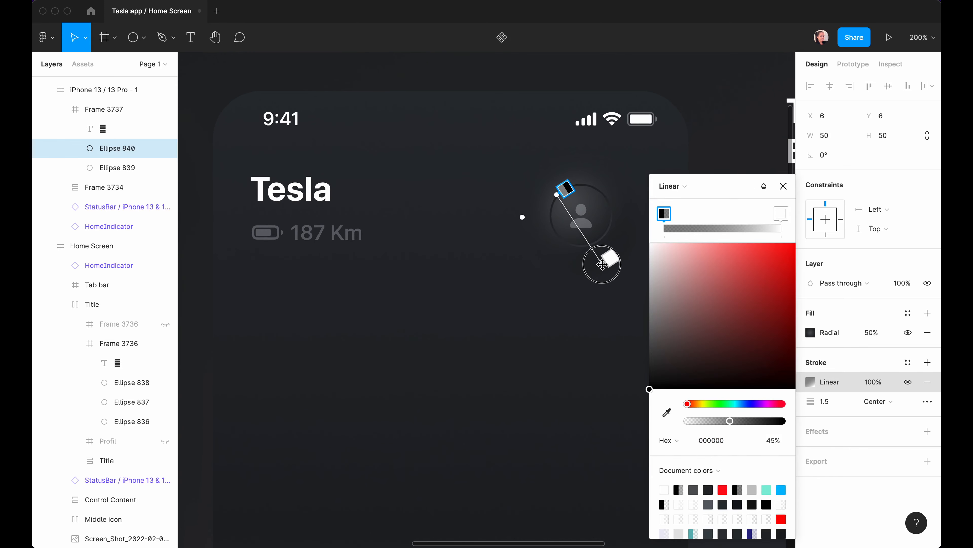
click(784, 186)
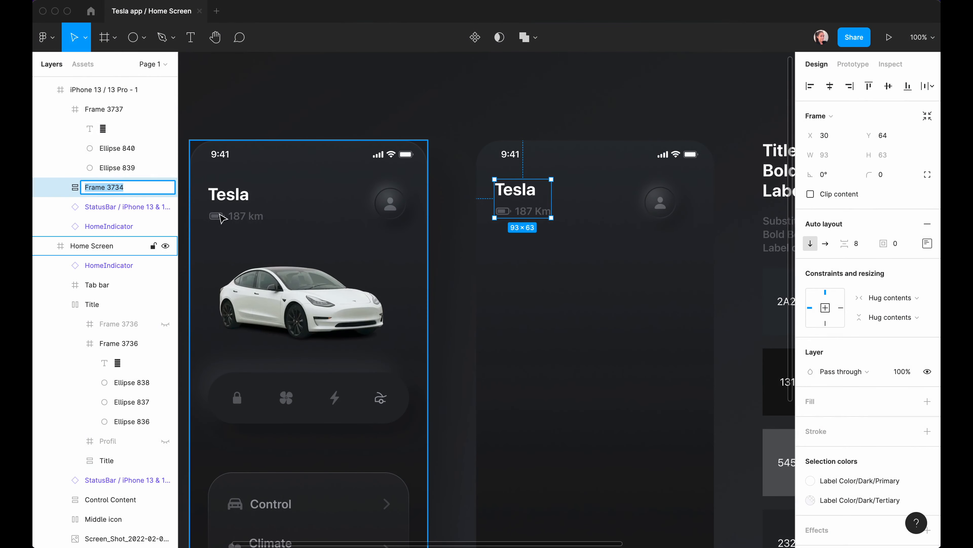
Rename the Tesla and range group 'Title' and the avatar frame 'Profil'.
key(super+r)
text(Title)
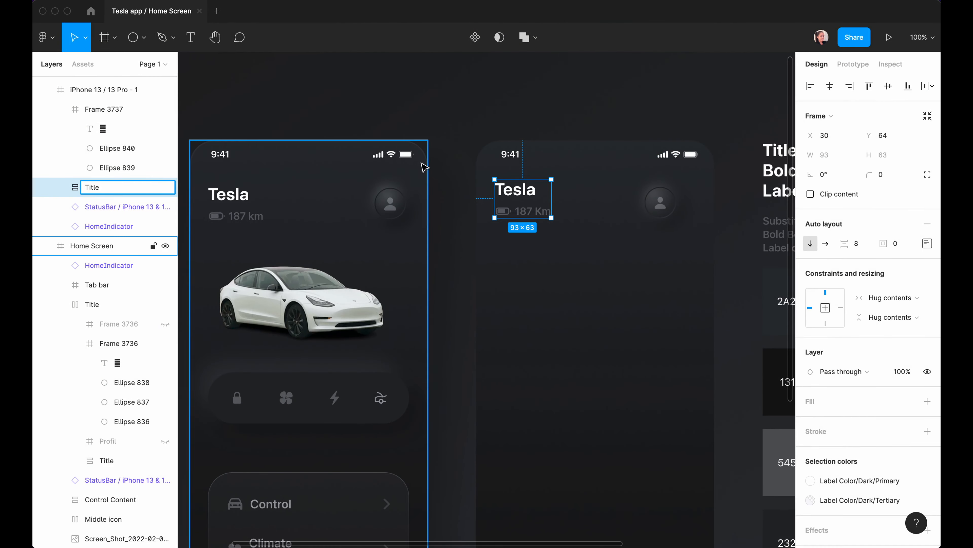
click(660, 202)
click(60, 109)
double_click(101, 167)
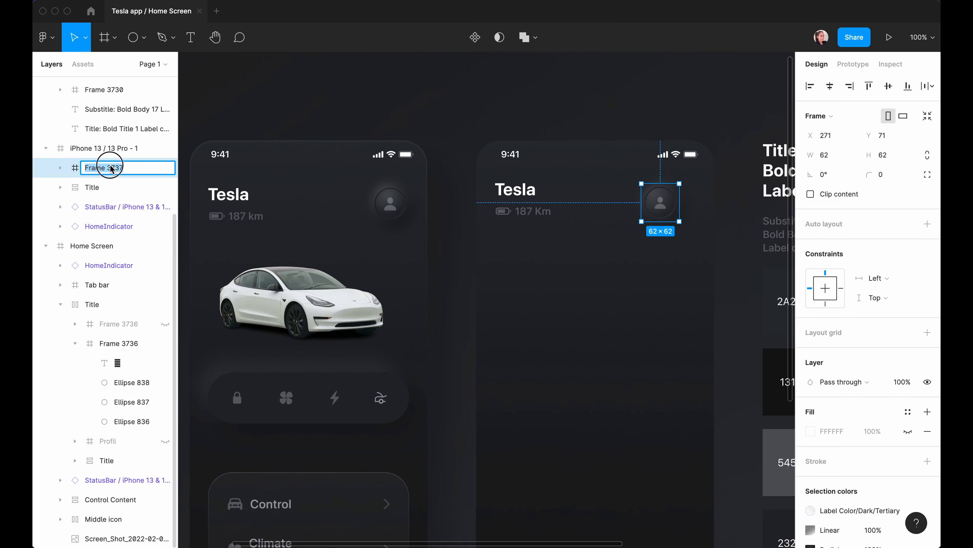
text(Profil)
key(Return)
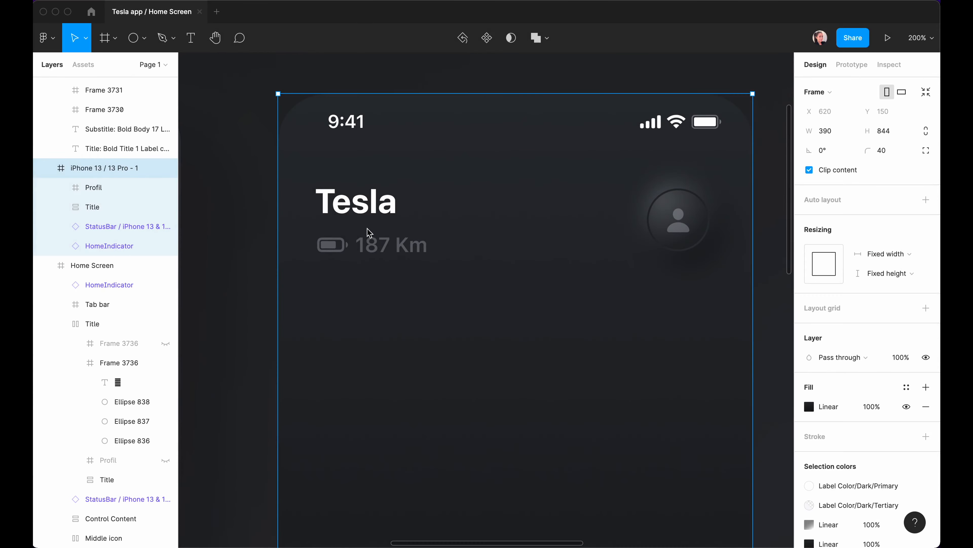
Select both the Title group and the Profil frame together.
click(367, 232)
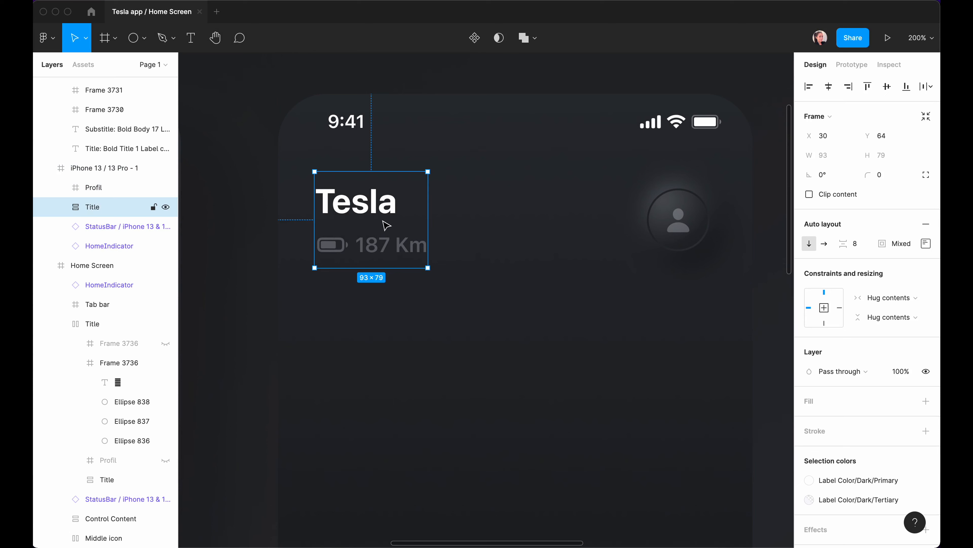
click(656, 224)
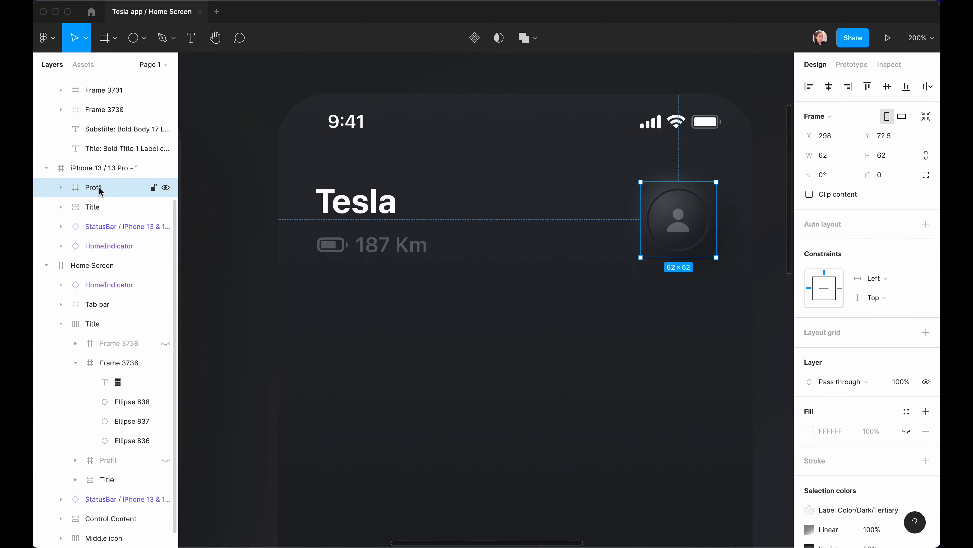
shift+click(88, 206)
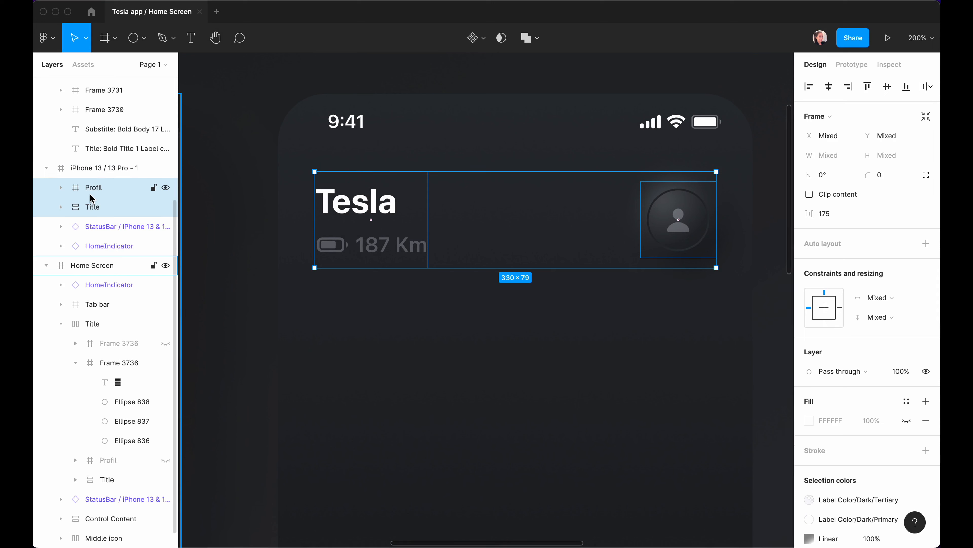
Wrap Title and Profil in an auto-layout frame with items centred vertically.
key(shift+a)
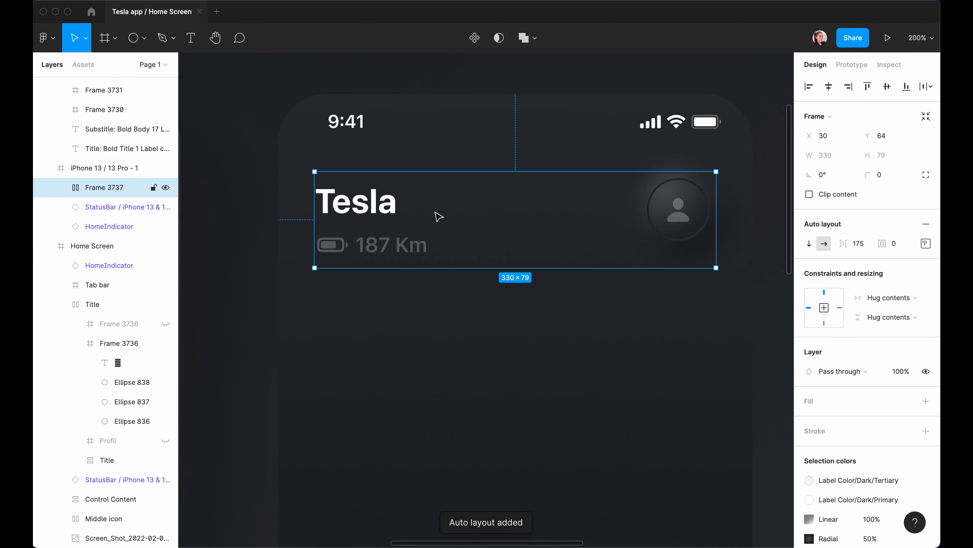
click(925, 243)
click(885, 295)
click(926, 245)
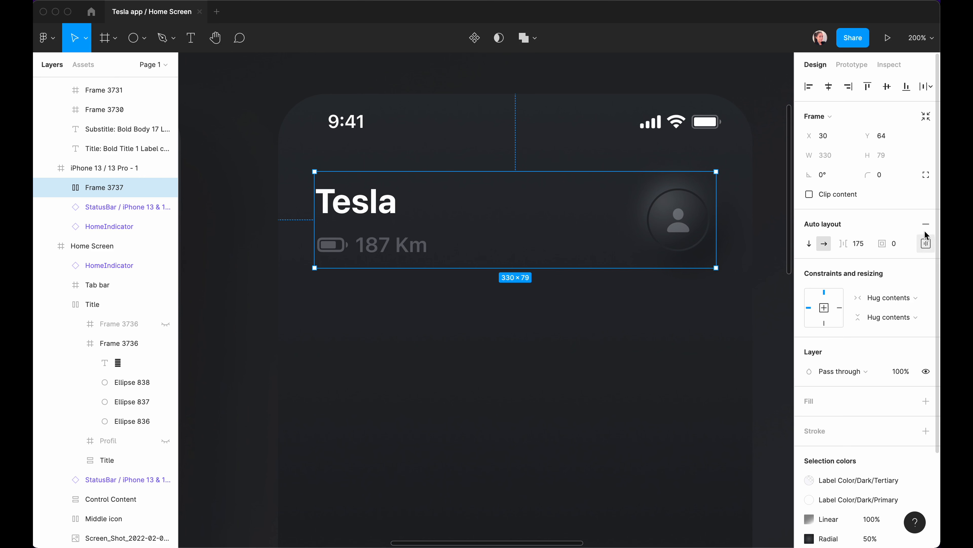
Give the header 30 left and right padding, rename it, and pan toward the reference.
click(925, 246)
click(849, 296)
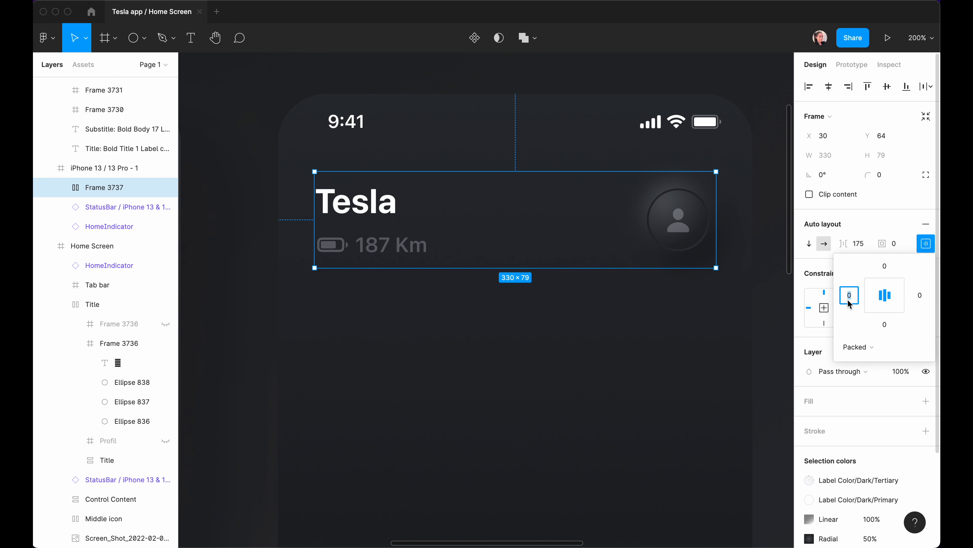
key(Tab)
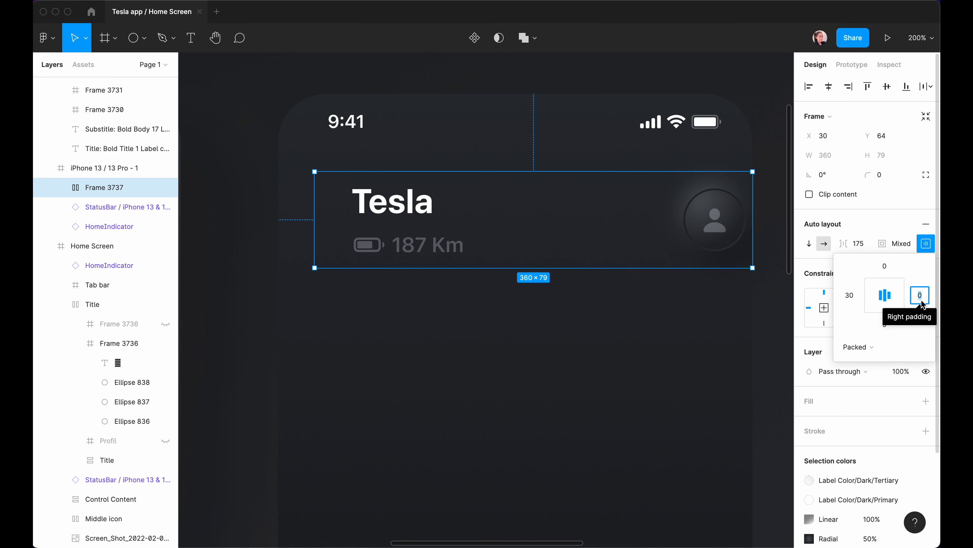
text(30)
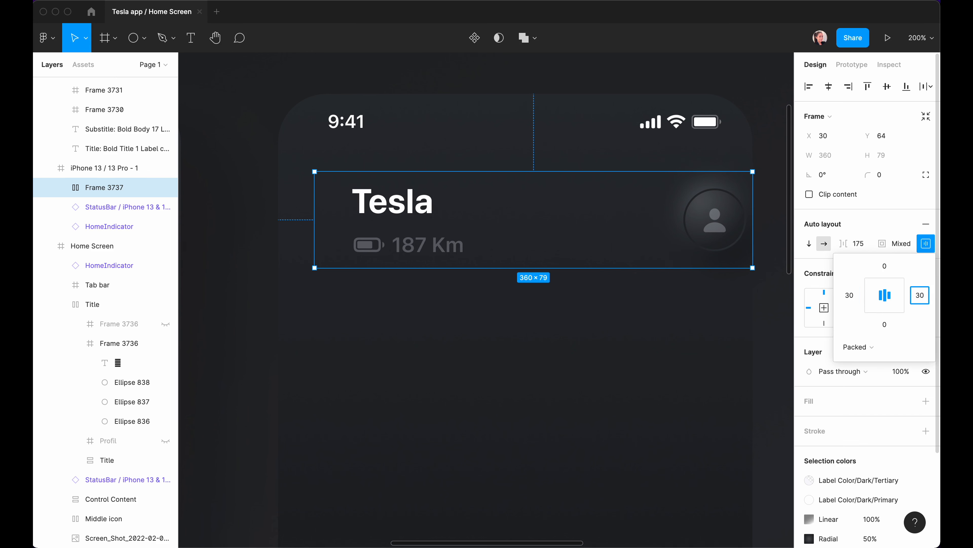
click(829, 87)
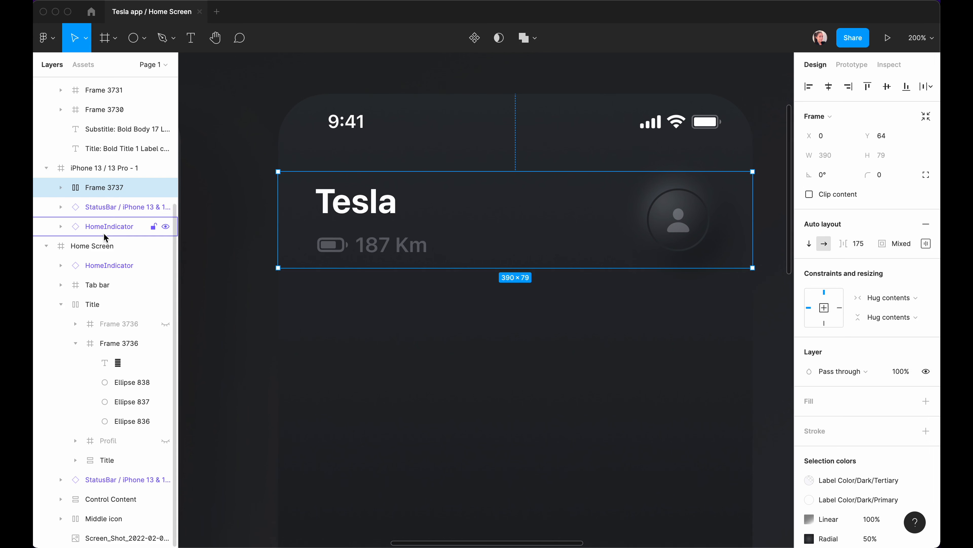
key(super+r)
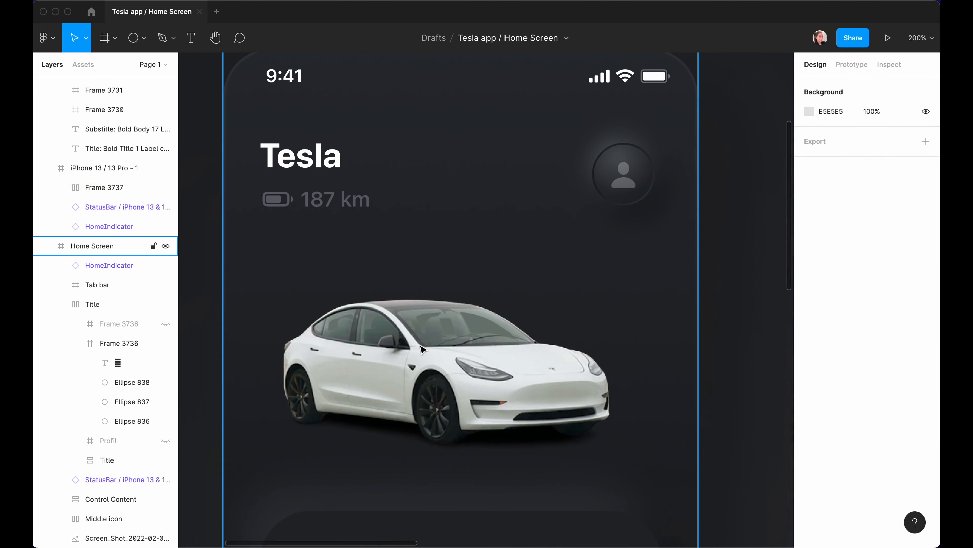
scroll(450, 390, right, 3)
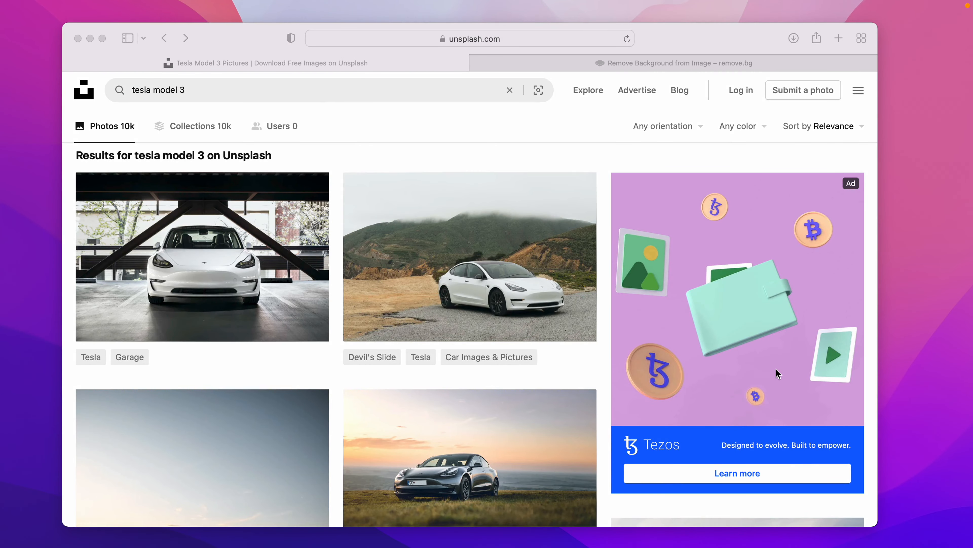
Browse the Unsplash 'tesla model 3' results, then switch to the remove.bg tab.
scroll(300, 190, up, 10)
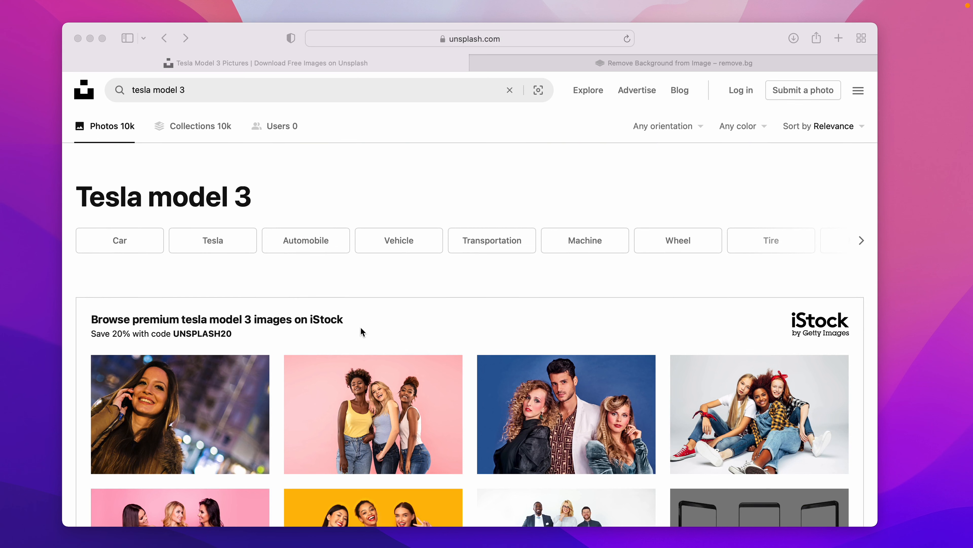
scroll(479, 370, down, 15)
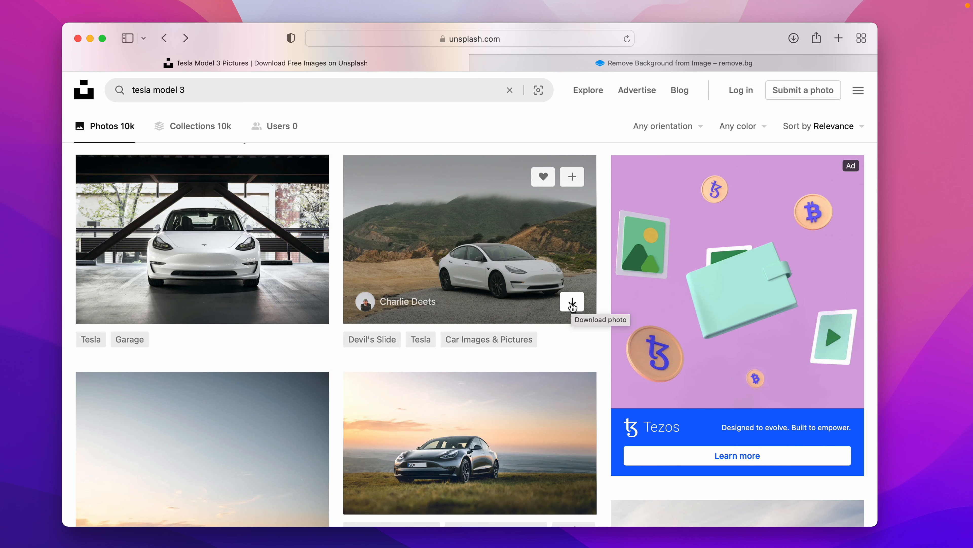
click(653, 66)
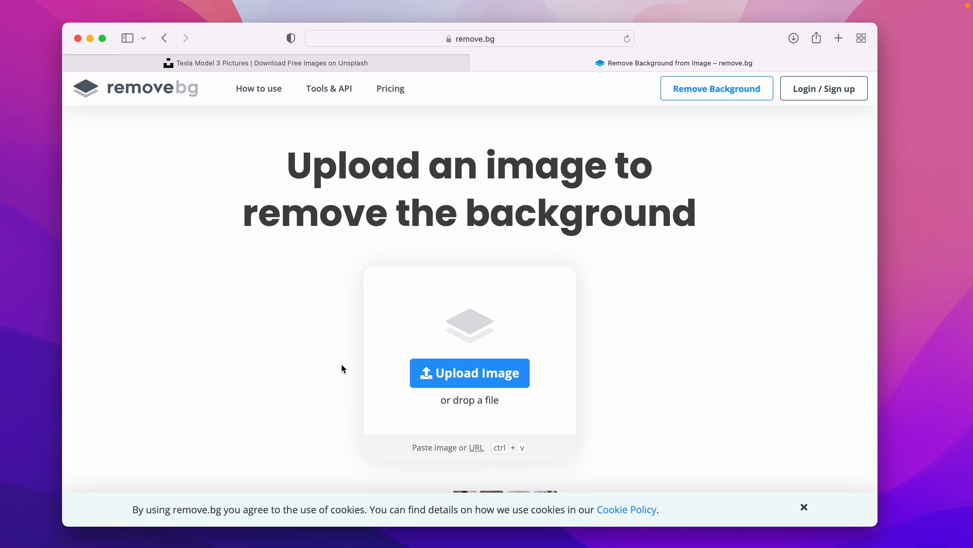
Upload the downloaded Tesla JPG to remove.bg, get the HD cut-out, and open its image menu.
scroll(379, 422, down, 10)
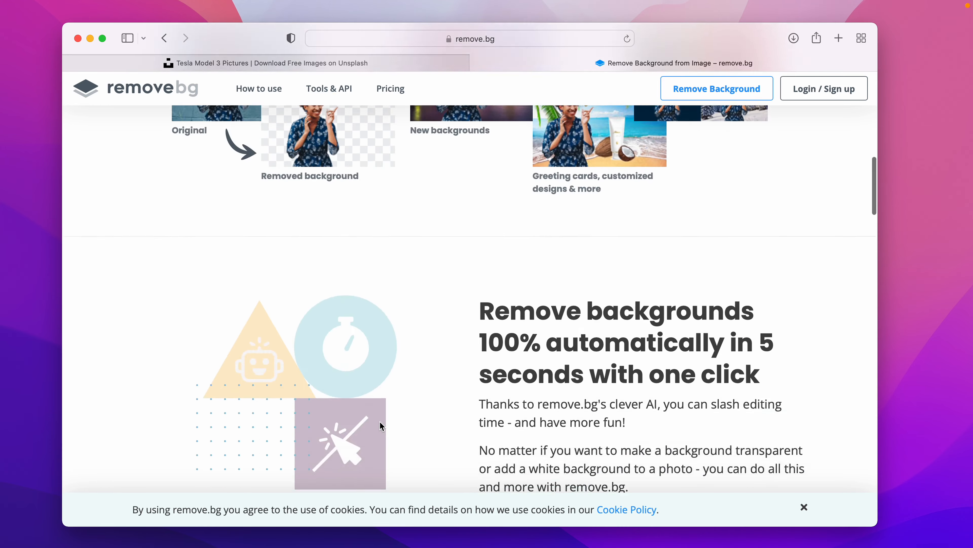
scroll(379, 422, up, 4)
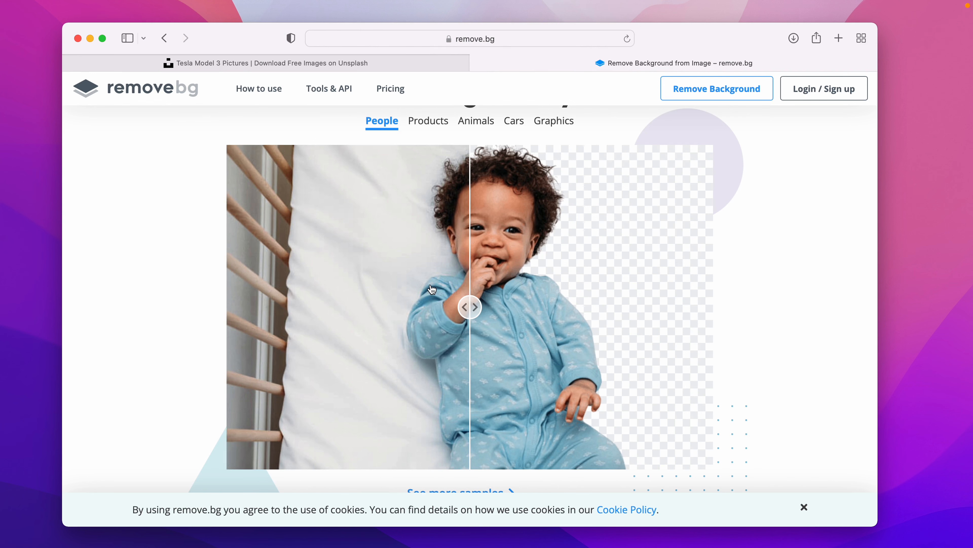
scroll(494, 284, up, 10)
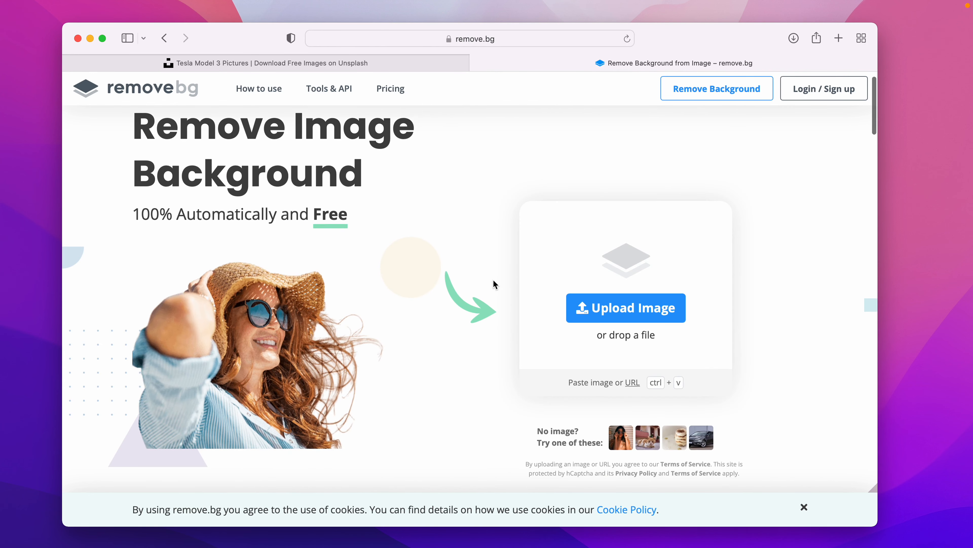
click(269, 63)
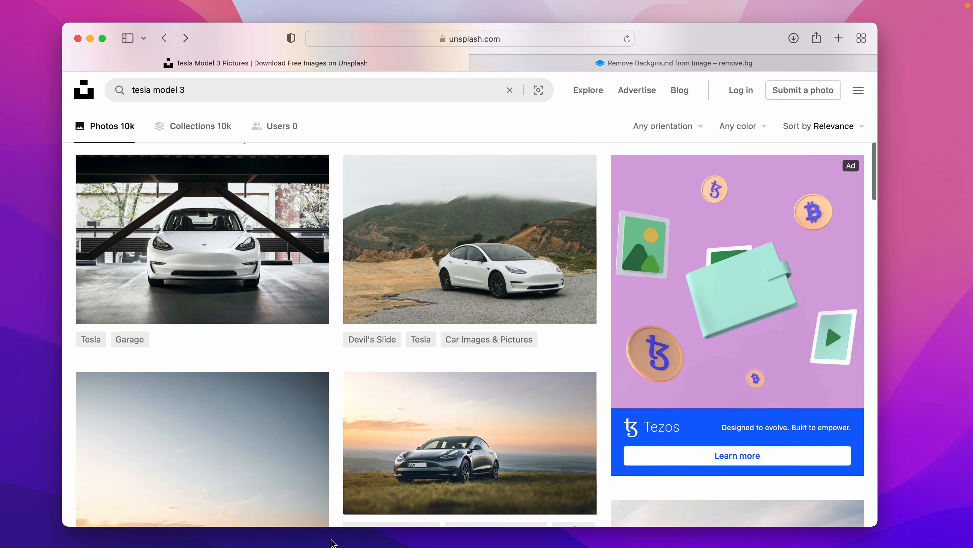
click(644, 63)
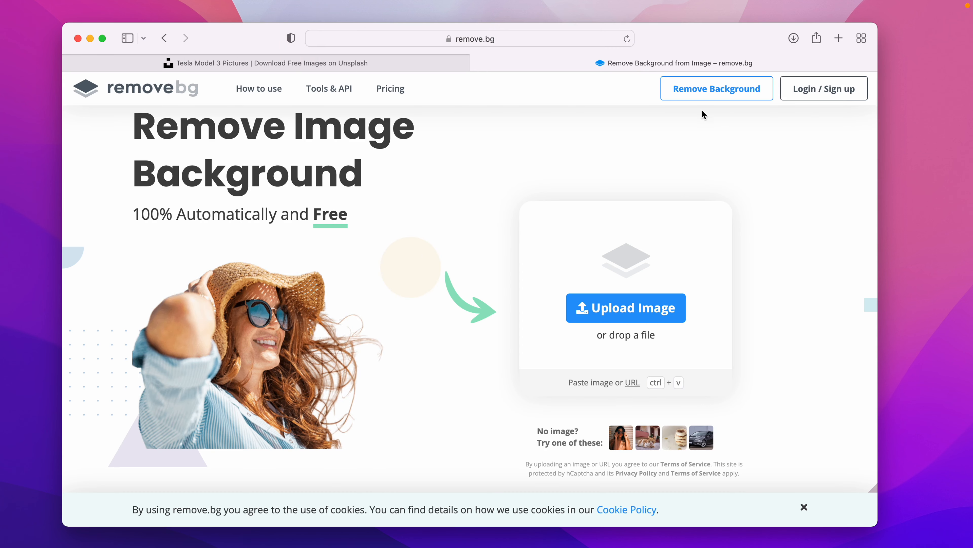
click(794, 38)
drag(792, 92, 402, 213)
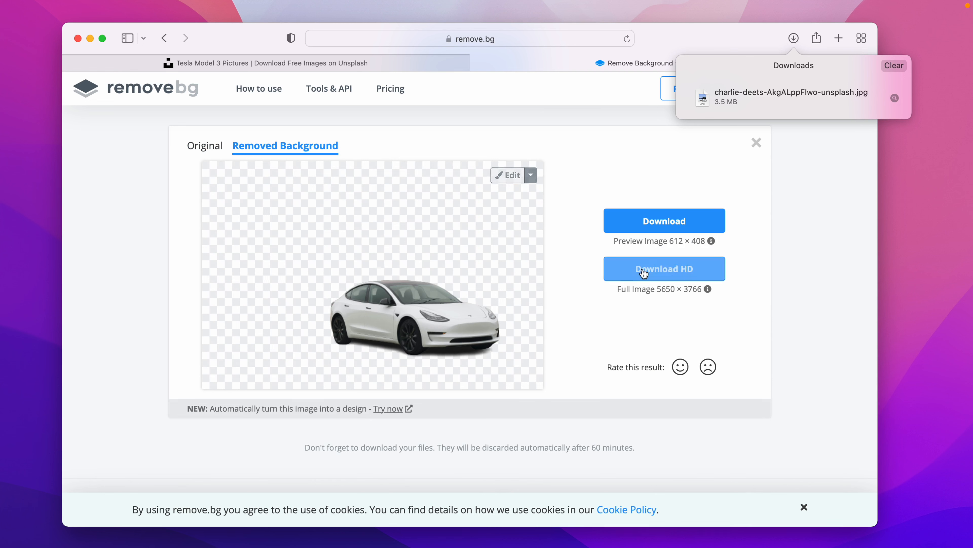
click(651, 273)
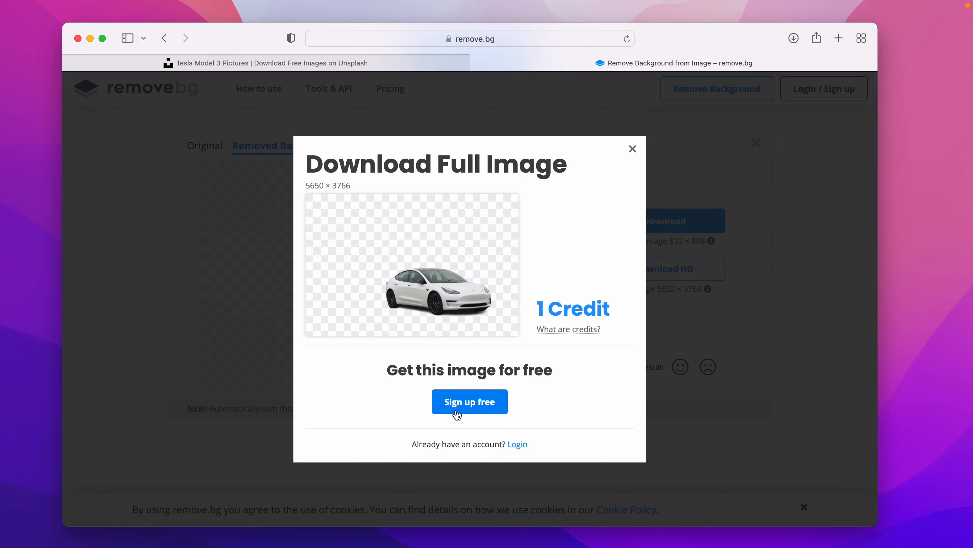
right_click(474, 298)
click(507, 407)
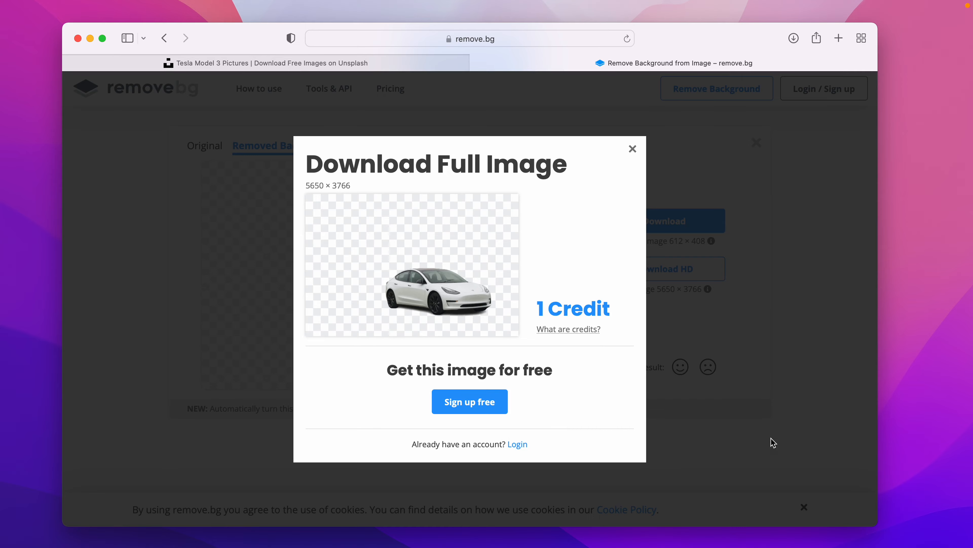
click(762, 526)
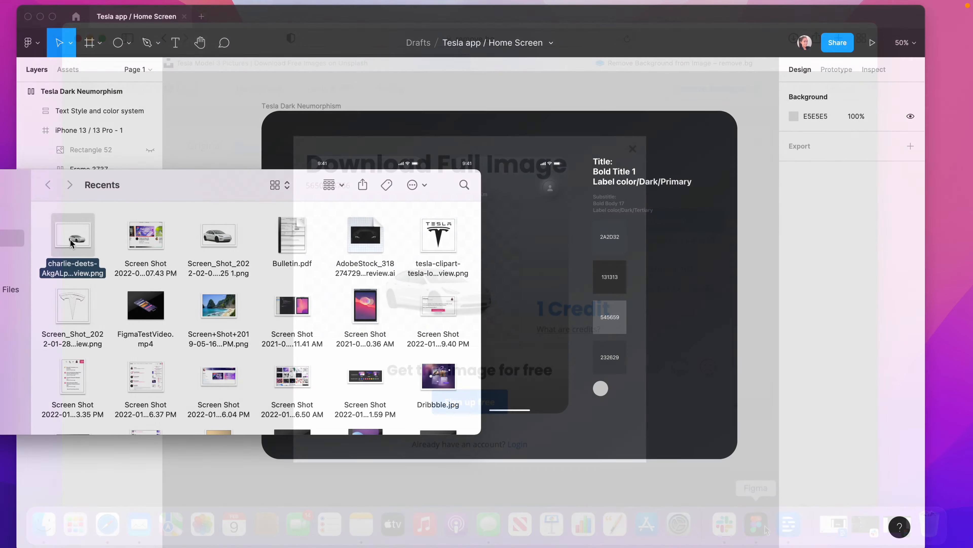
drag(72, 242, 528, 265)
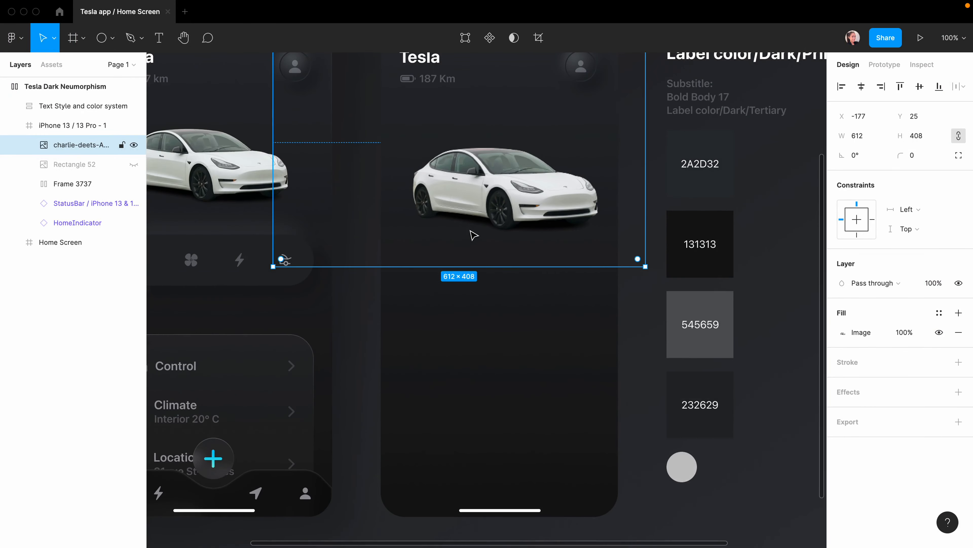
scroll(472, 233, up, 3)
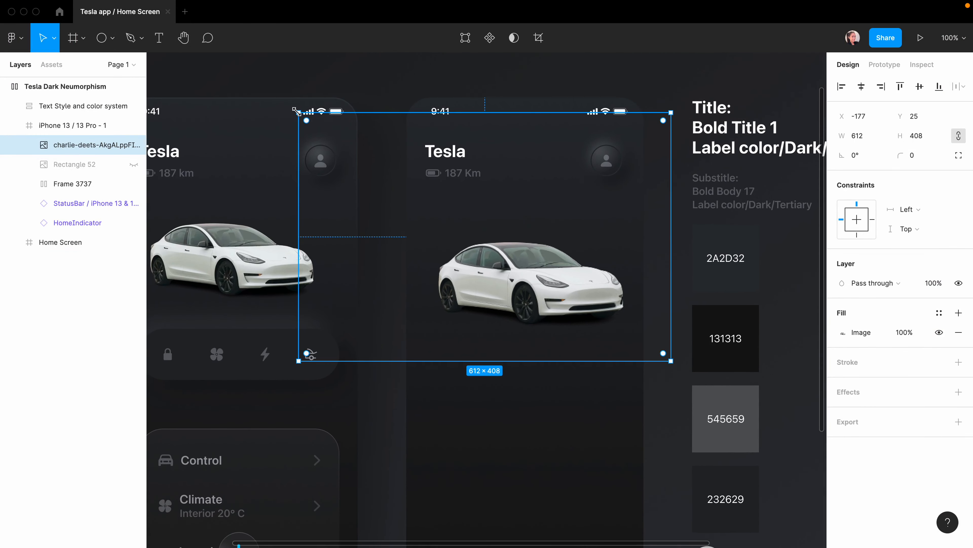
key(k)
drag(296, 112, 341, 131)
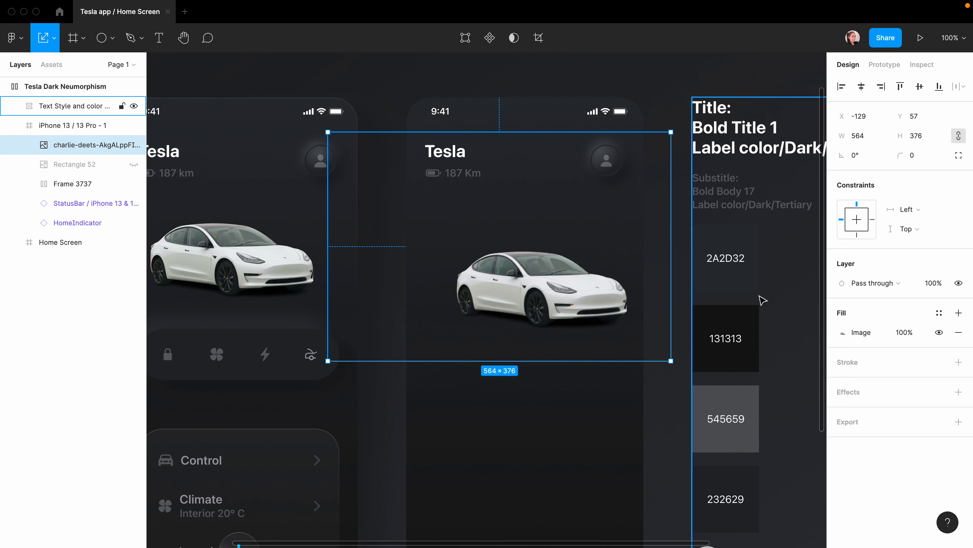
Set the car image fill to Crop and trim the empty space on its right.
click(842, 332)
click(698, 284)
click(711, 311)
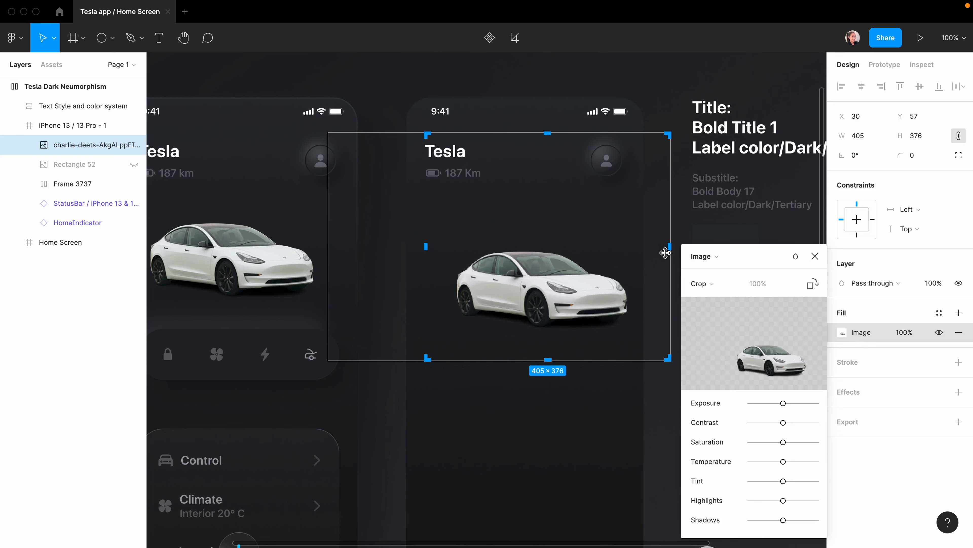
drag(668, 246, 634, 246)
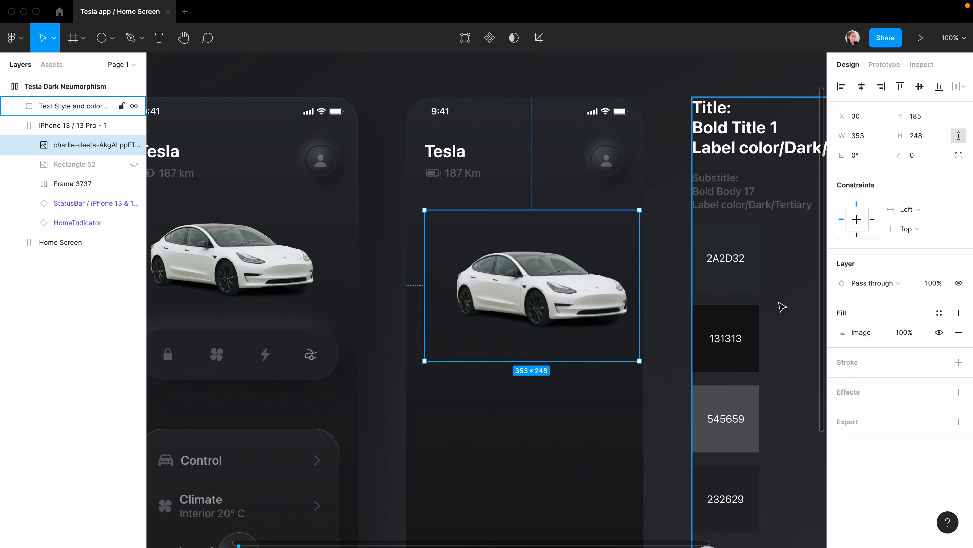
click(736, 318)
Wrap the 353×248 car image in its own frame below the header.
click(554, 302)
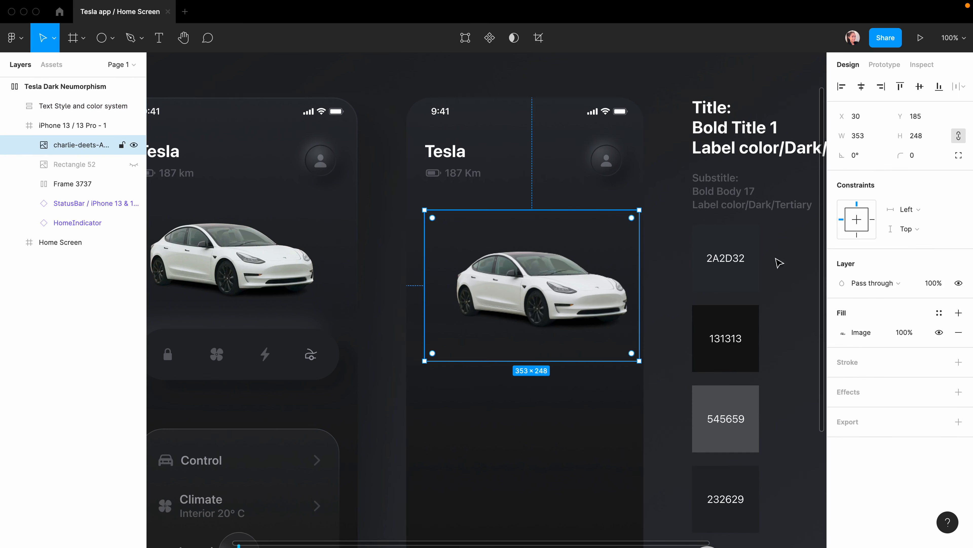
key(super+alt+g)
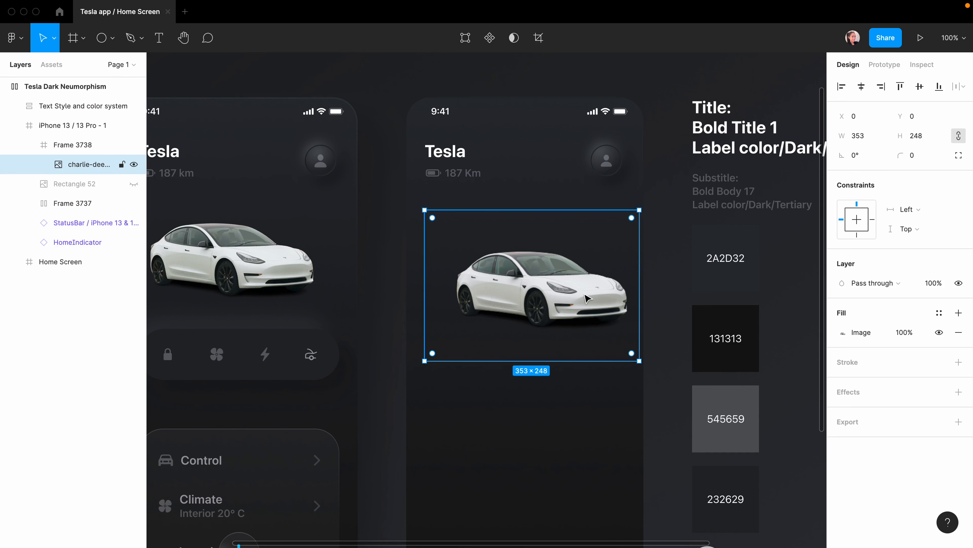
click(556, 209)
scroll(557, 209, down, 1)
scroll(557, 209, left, 1)
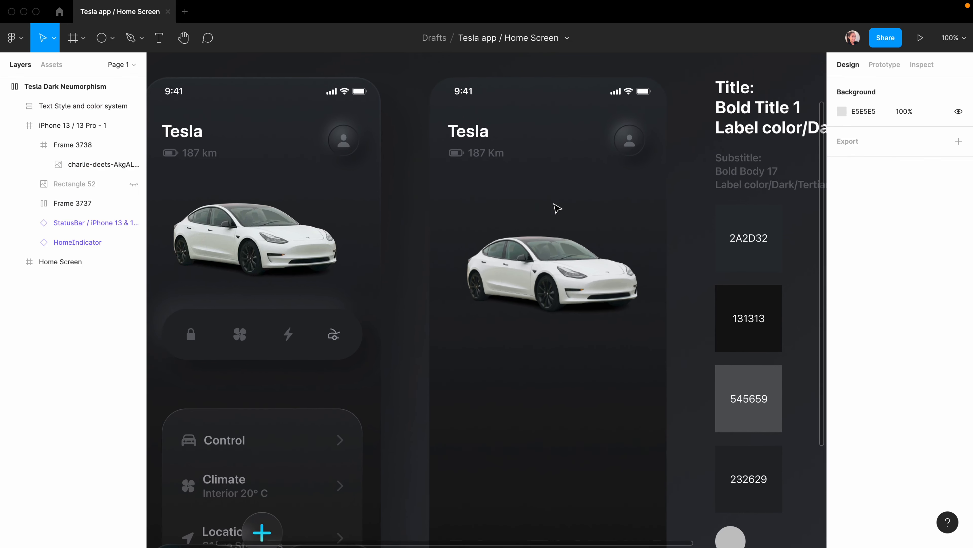
scroll(557, 210, down, 1)
scroll(558, 210, left, 1)
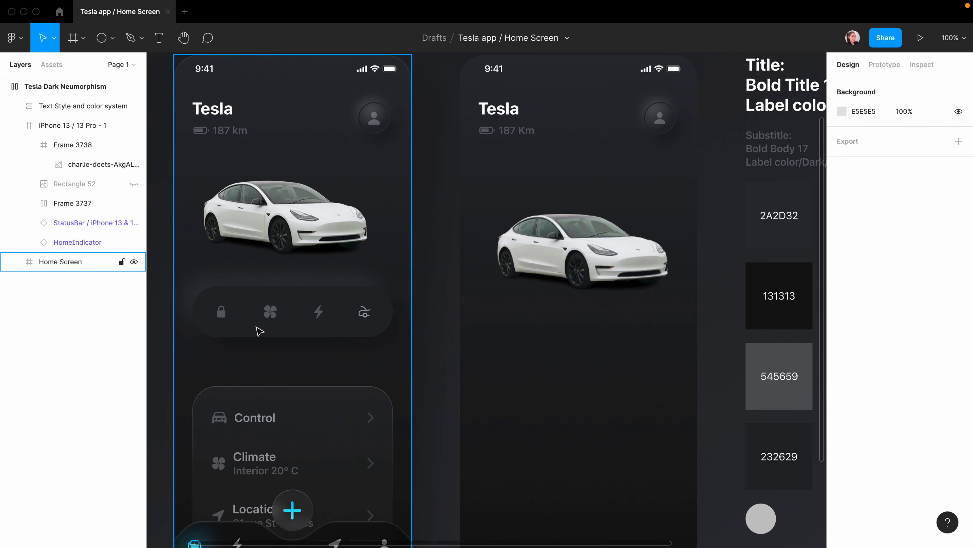
scroll(259, 330, down, 1)
scroll(258, 331, left, 1)
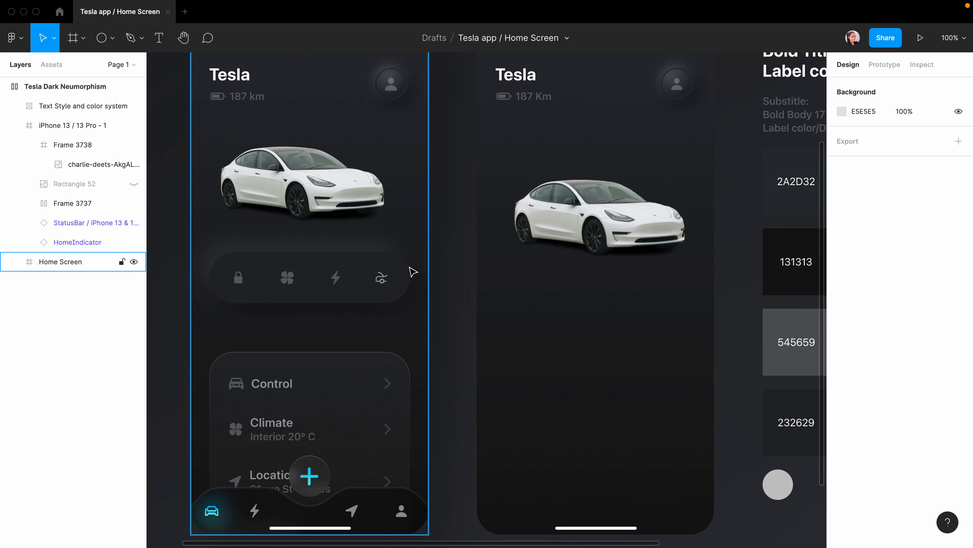
scroll(612, 302, right, 1)
scroll(613, 302, right, 5)
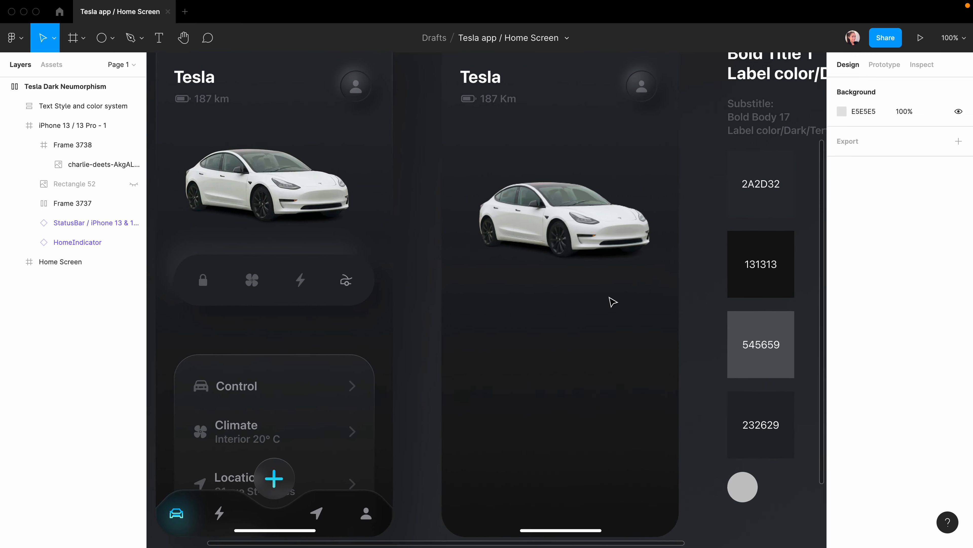
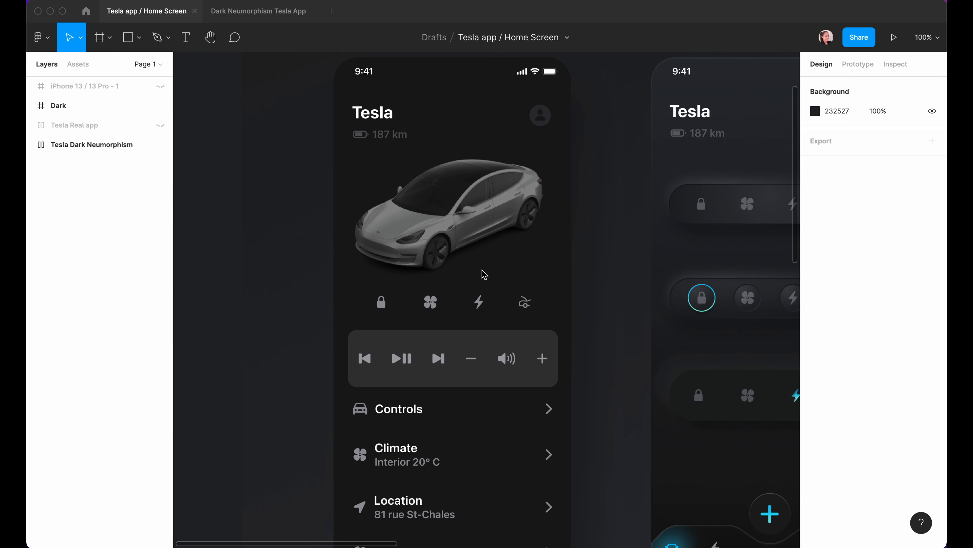
Scroll across the Tesla phone frames, select the control icon row, and launch SF Symbols.
scroll(608, 285, right, 10)
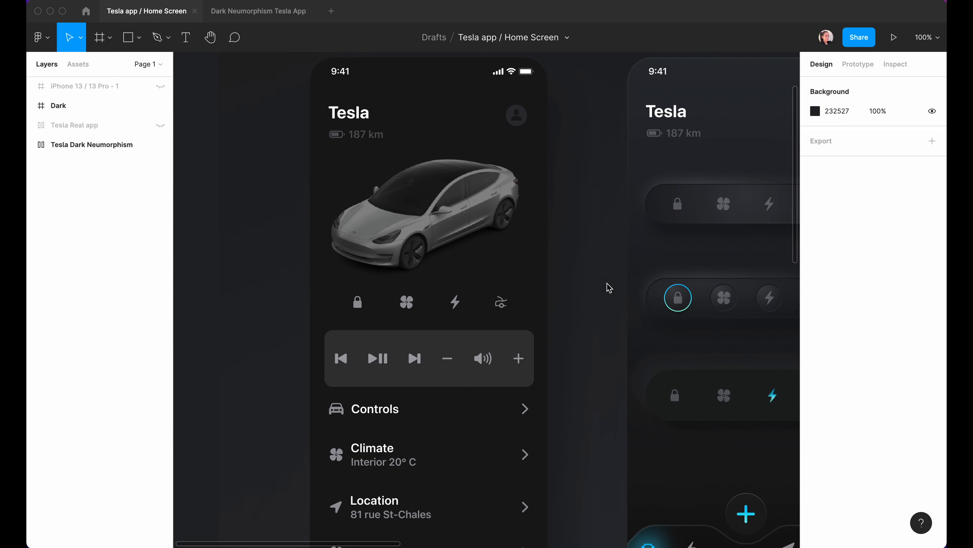
scroll(607, 285, right, 10)
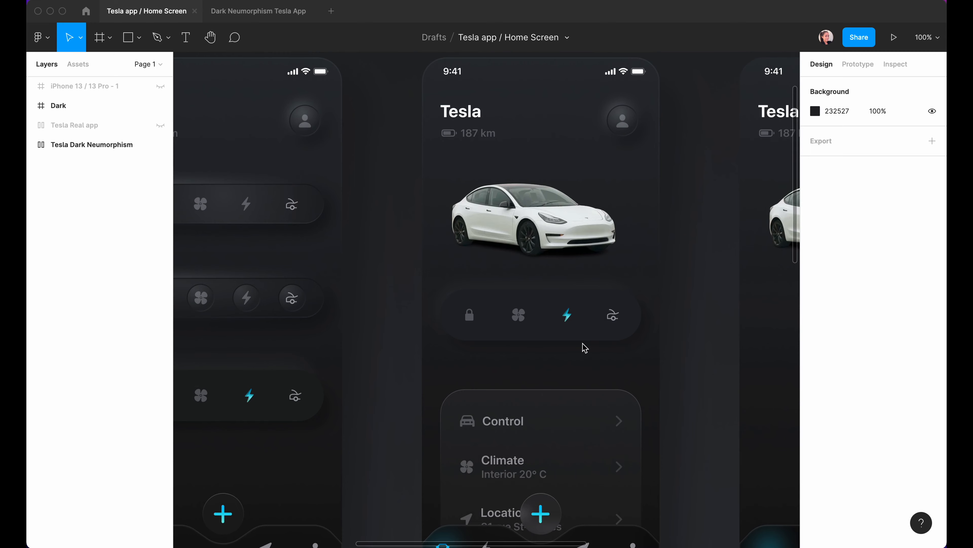
scroll(609, 343, right, 8)
scroll(608, 344, right, 4)
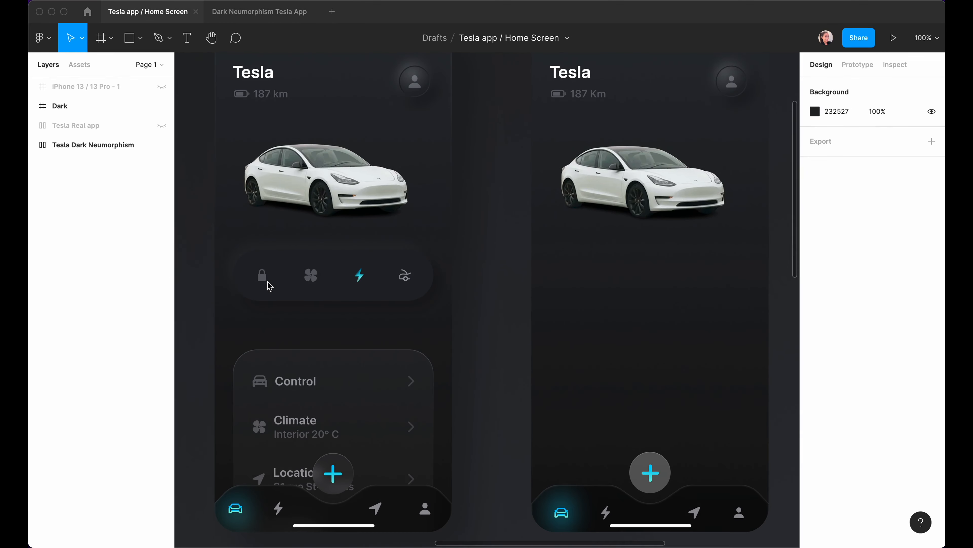
click(270, 286)
click(822, 524)
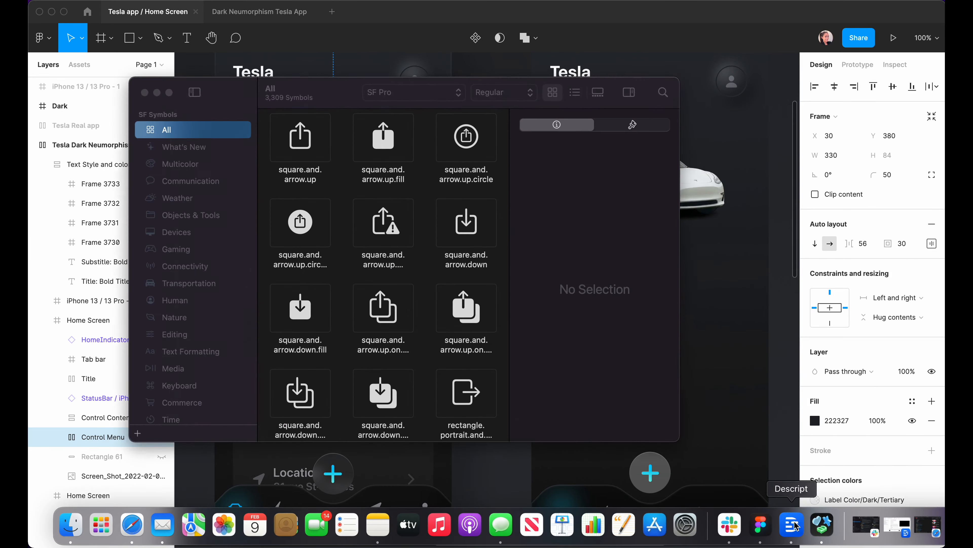
Copy lock.fill from SF Symbols and paste it into a text layer below the car.
click(663, 92)
text(loc)
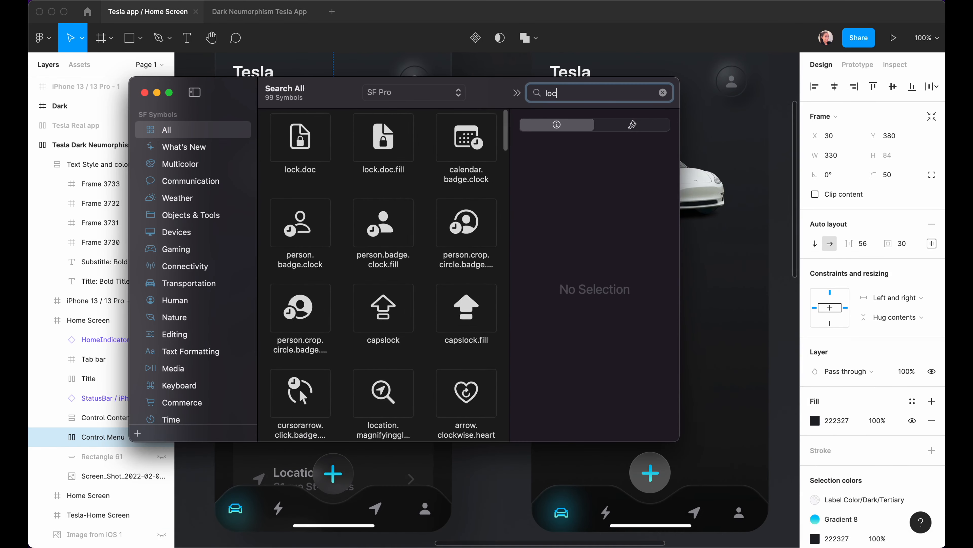
text(k)
click(293, 244)
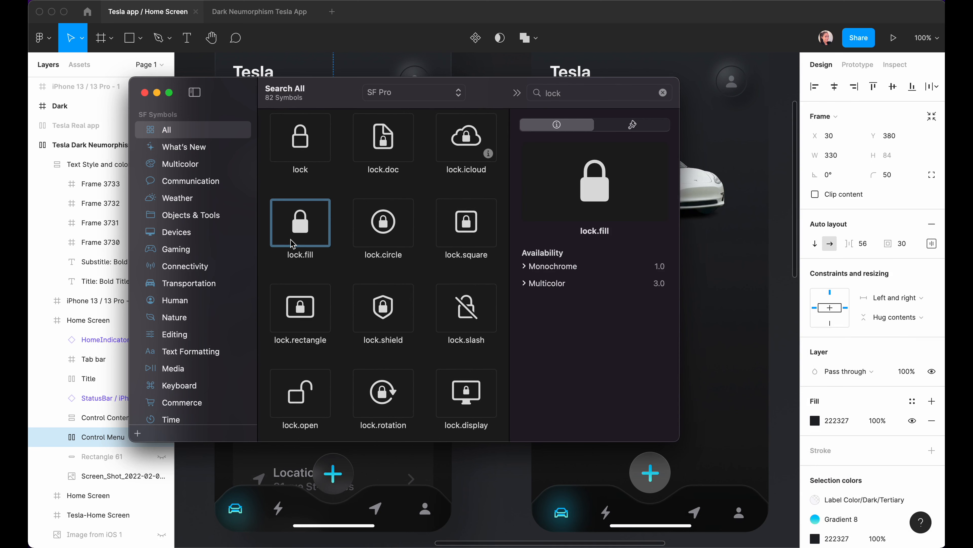
click(685, 330)
key(t)
click(591, 284)
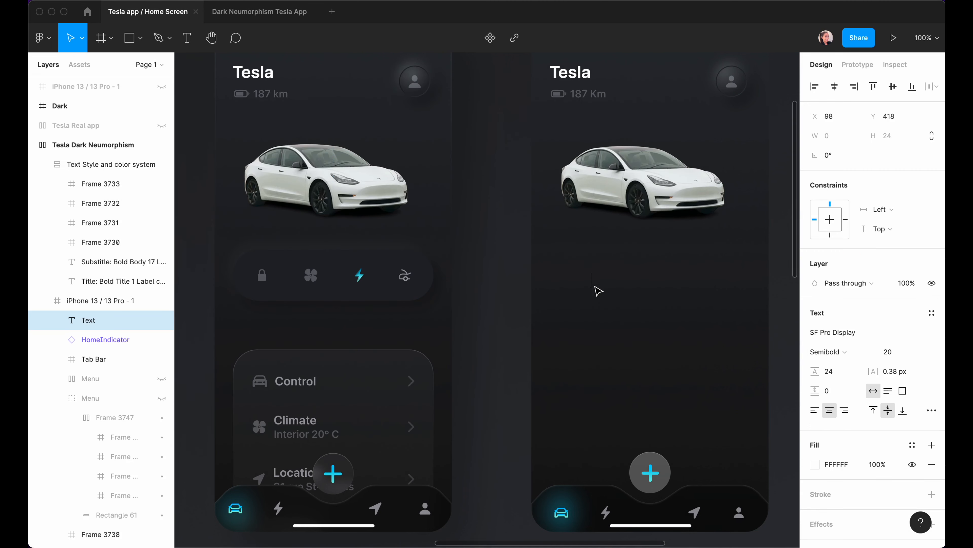
text(􀎡)
key(Escape)
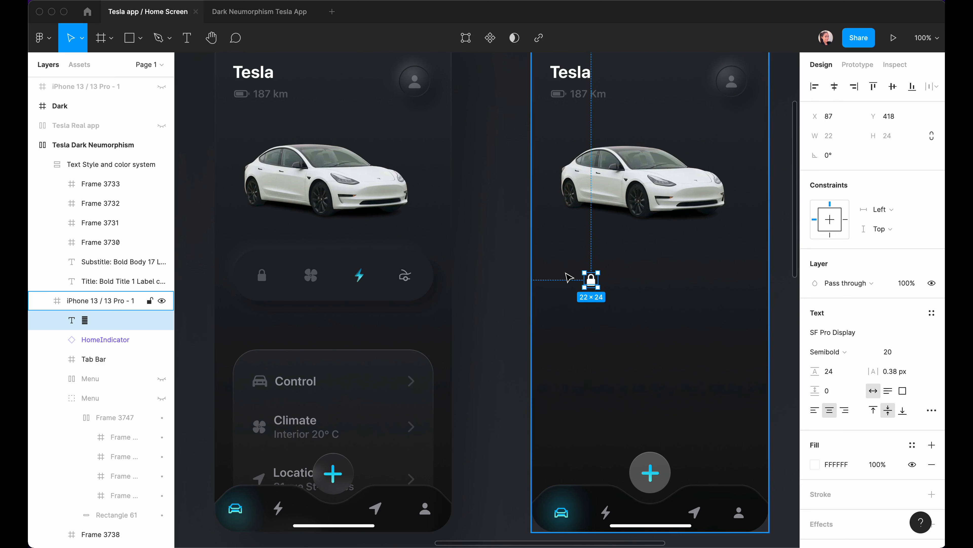
Wrap the lock glyph in its own frame sized 44×44.
key(alt)
key(super+alt+g)
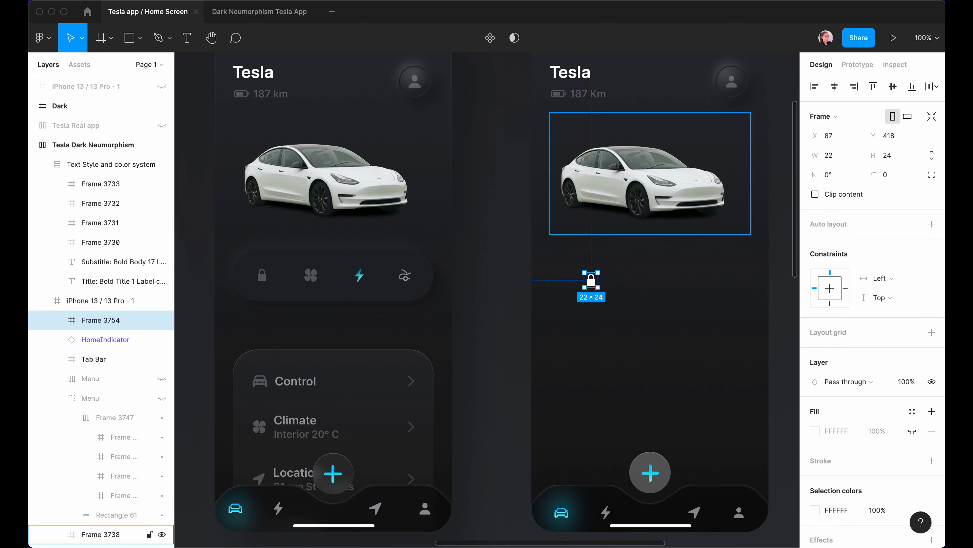
click(829, 155)
text(44)
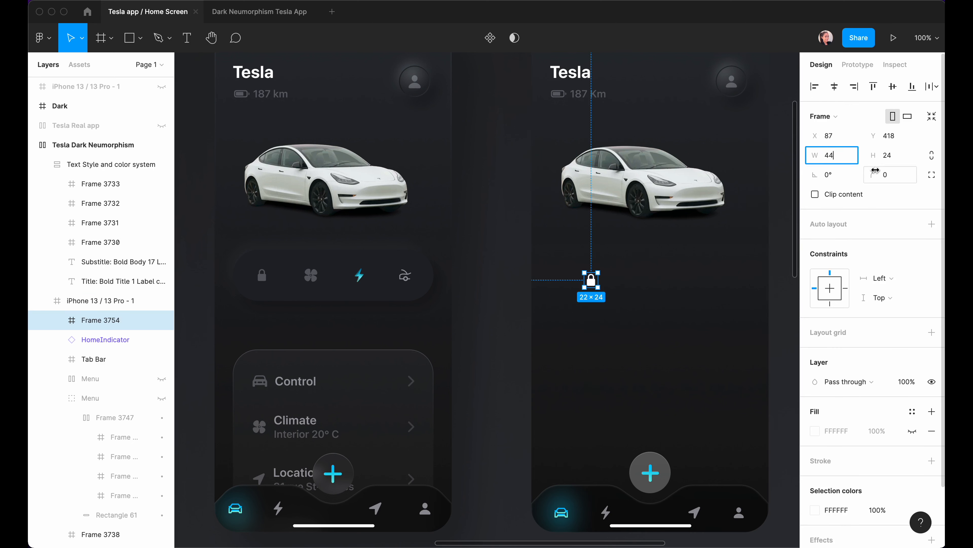
click(888, 155)
text(44)
click(700, 295)
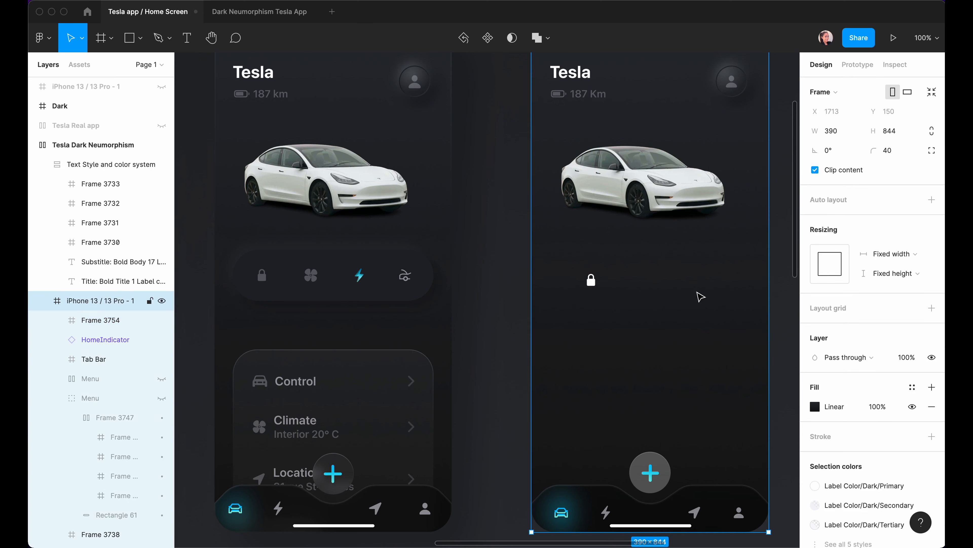
Select the 44×44 lock frame and place a duplicate copy to its right.
double_click(592, 280)
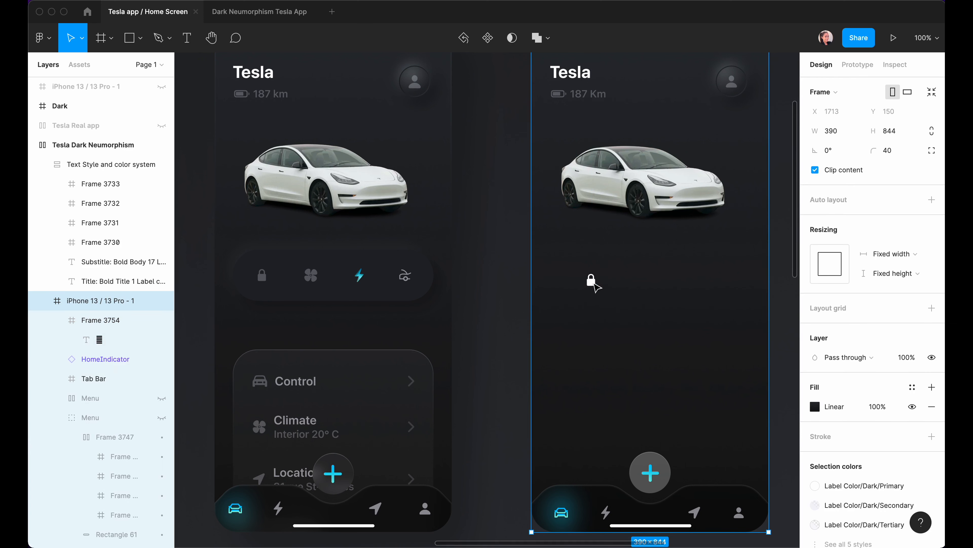
click(562, 398)
click(74, 339)
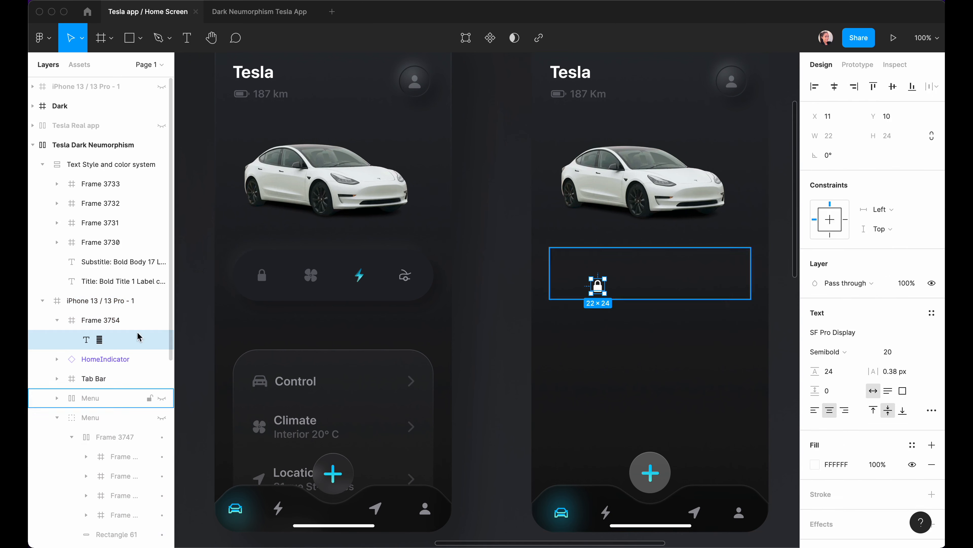
click(50, 320)
click(57, 320)
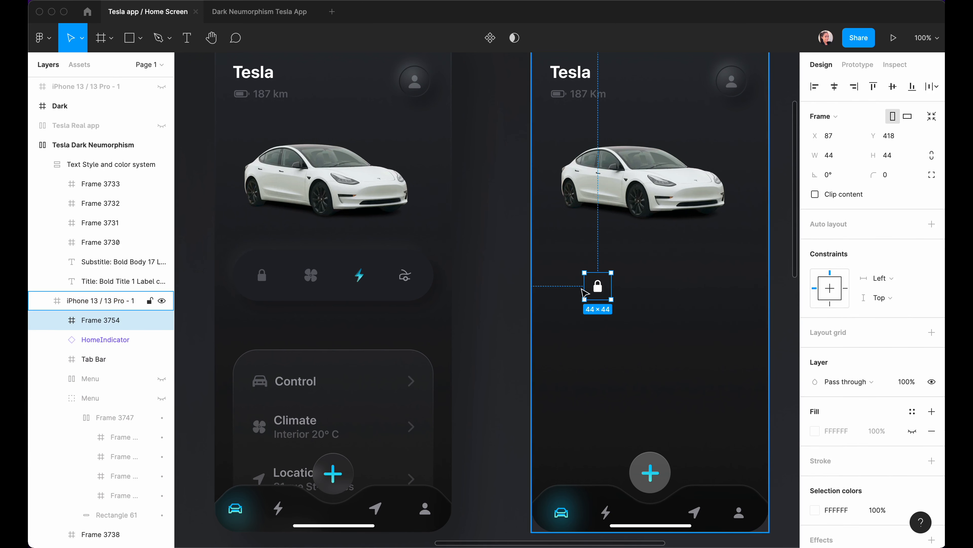
drag(603, 290, 643, 290)
Combine both lock frames into a horizontal auto-layout row.
shift+click(602, 291)
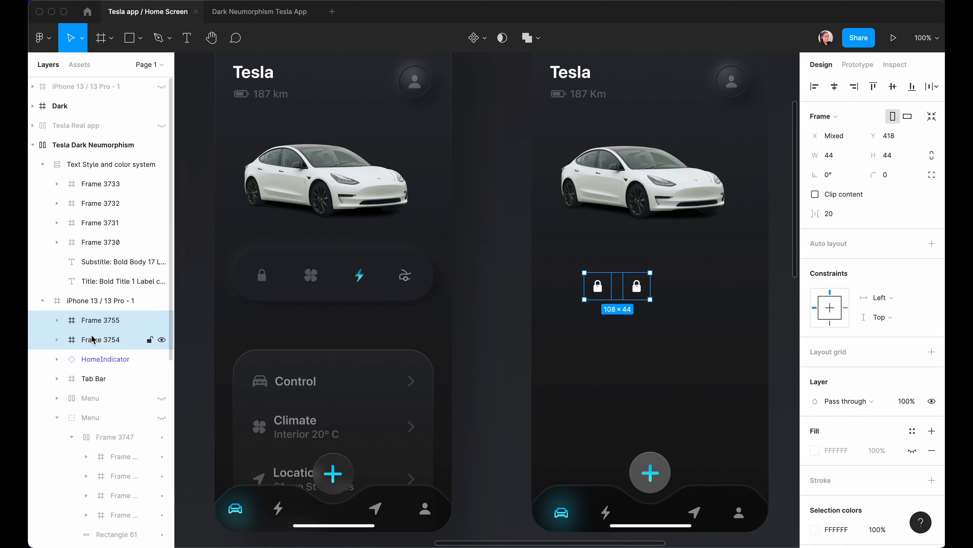
key(shift+a)
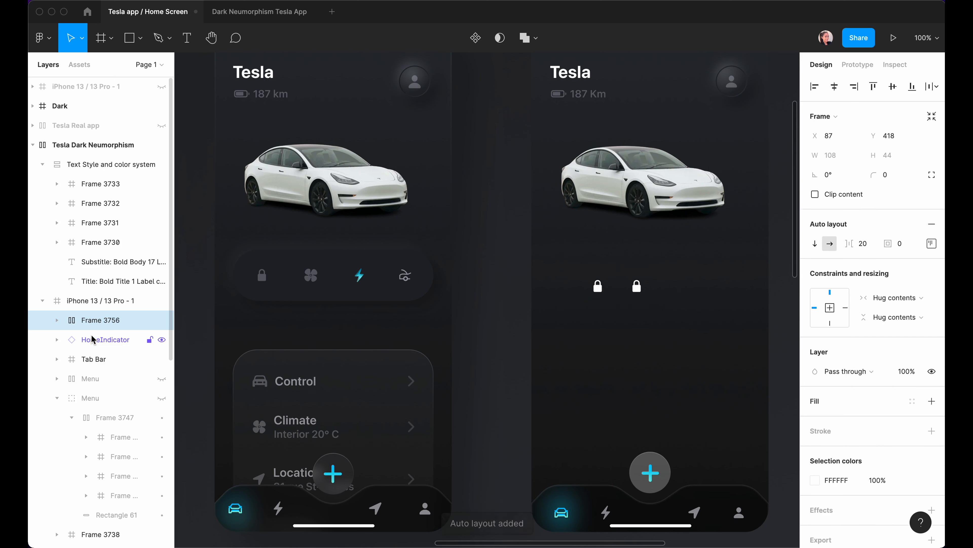
click(931, 244)
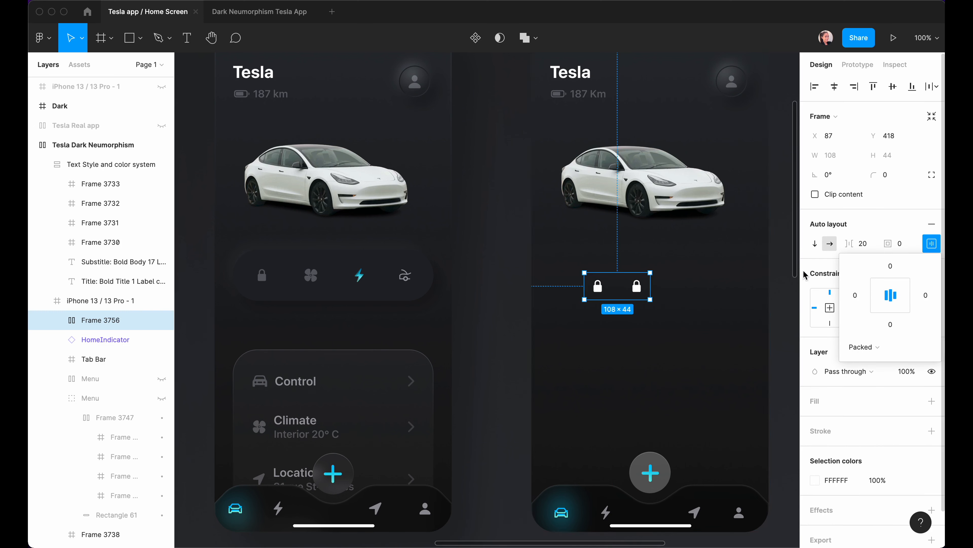
click(721, 299)
click(633, 289)
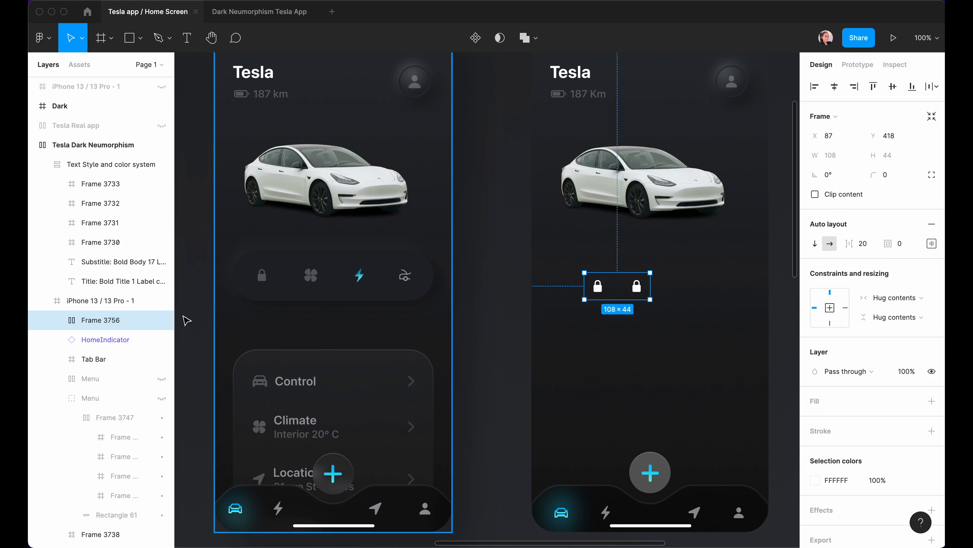
Duplicate the right-hand lock twice to get four locks, then review the screen.
click(57, 320)
click(102, 341)
key(ctrl+d)
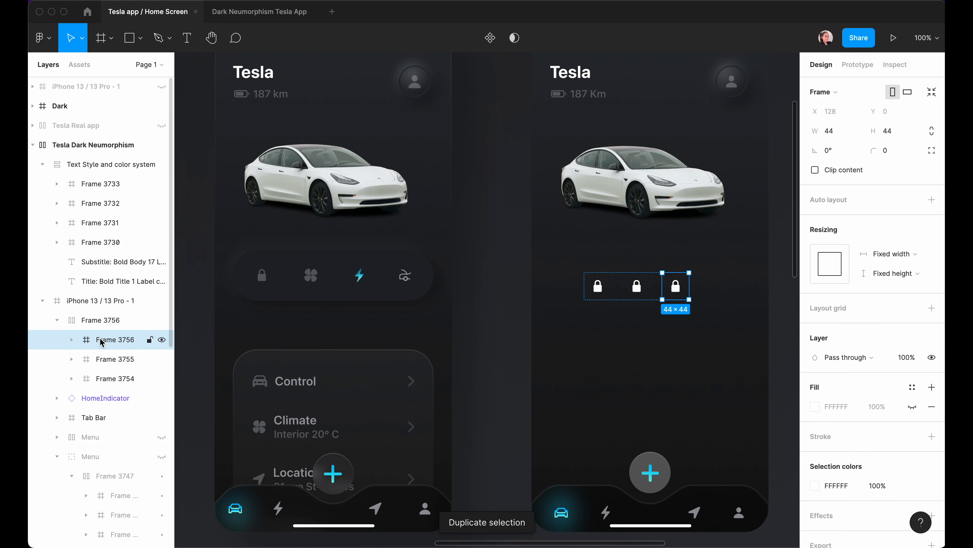
key(ctrl+d)
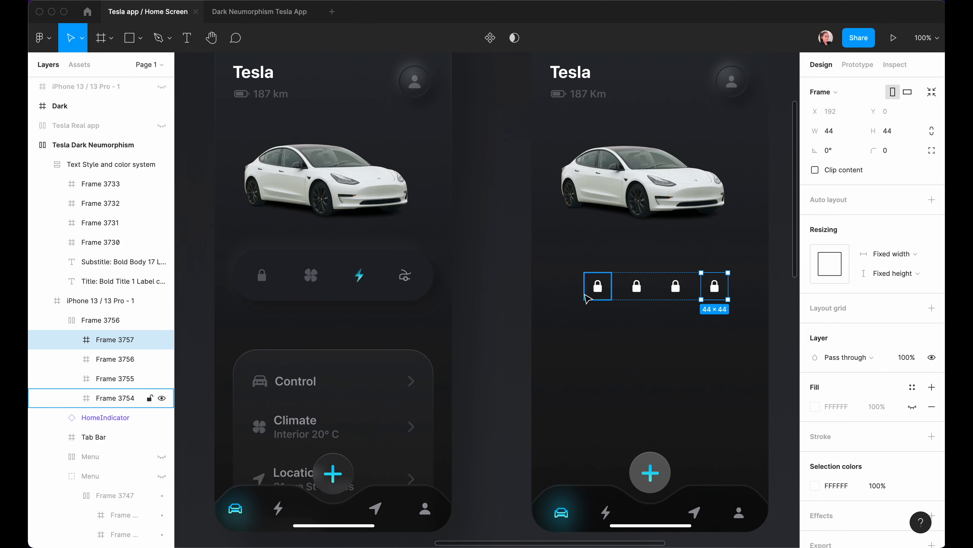
click(702, 334)
scroll(703, 333, right, 1)
scroll(701, 332, left, 1)
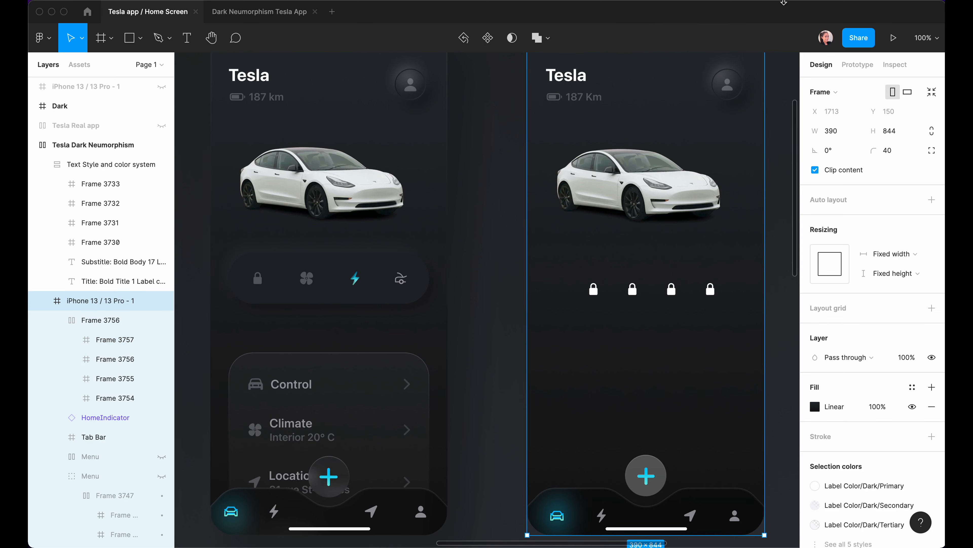
Paste the copied fan symbol over the second lock's glyph.
super+click(631, 287)
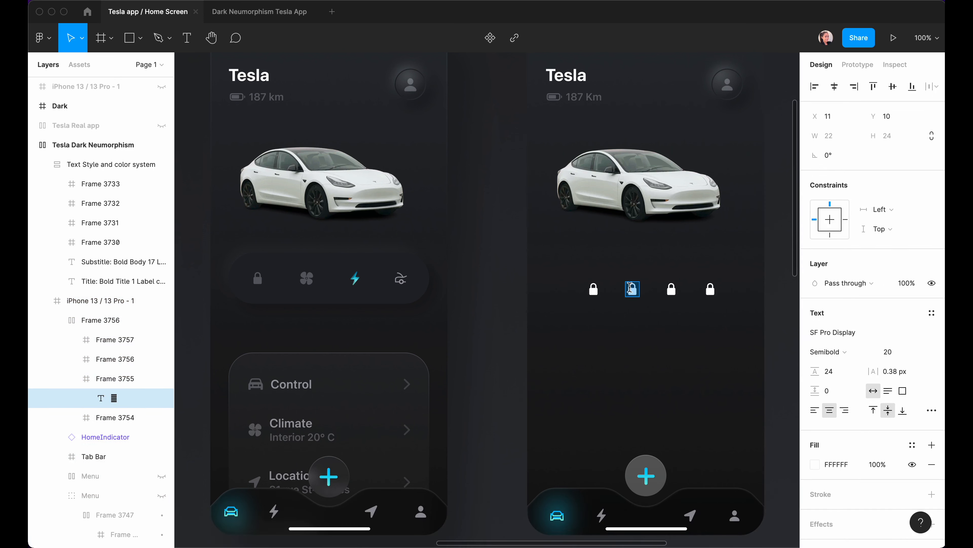
key(super+v)
mouse_move(759, 535)
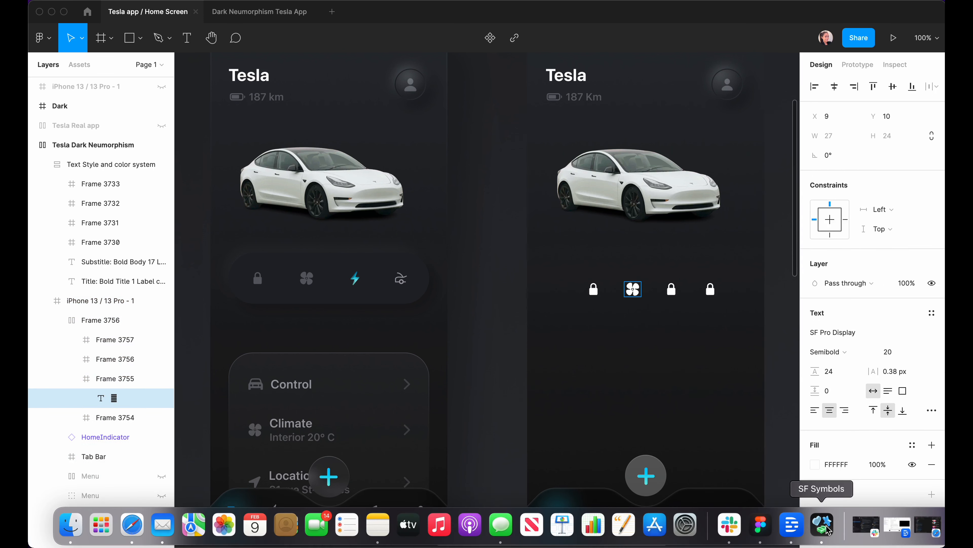
click(828, 532)
Copy bolt.fill from SF Symbols' Nature category and paste it over the third lock.
key(super+f)
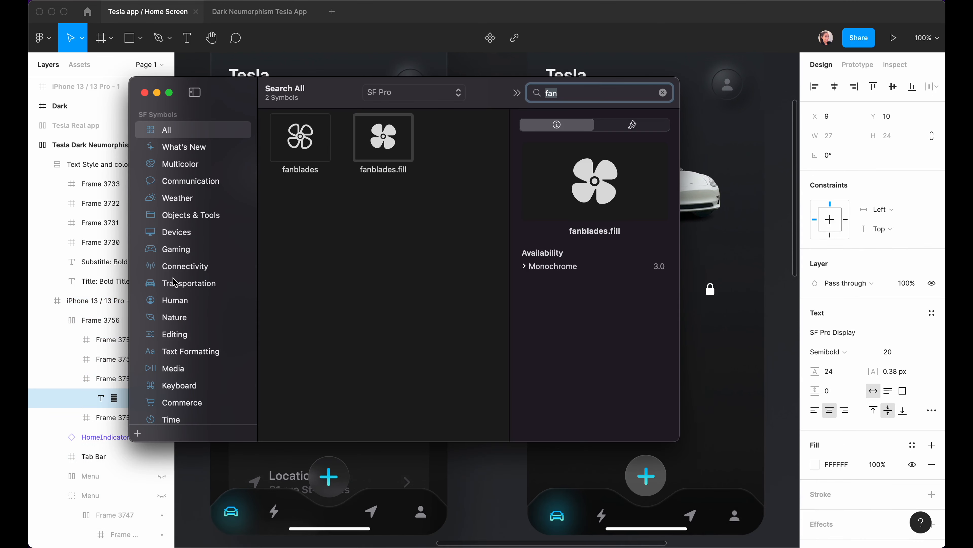
click(174, 319)
scroll(409, 337, down, 5)
scroll(398, 306, up, 2)
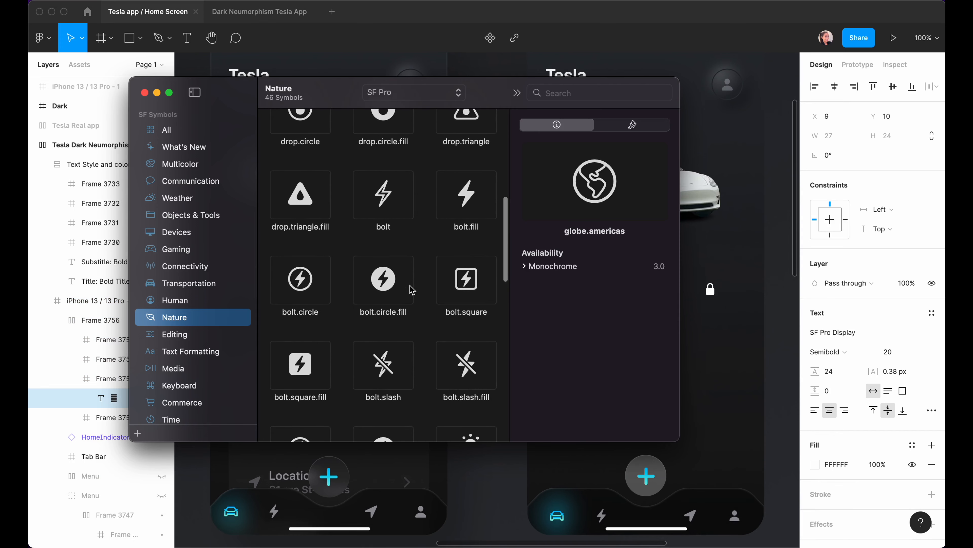
click(482, 199)
key(super+c)
key(super+Tab)
double_click(673, 290)
key(super+v)
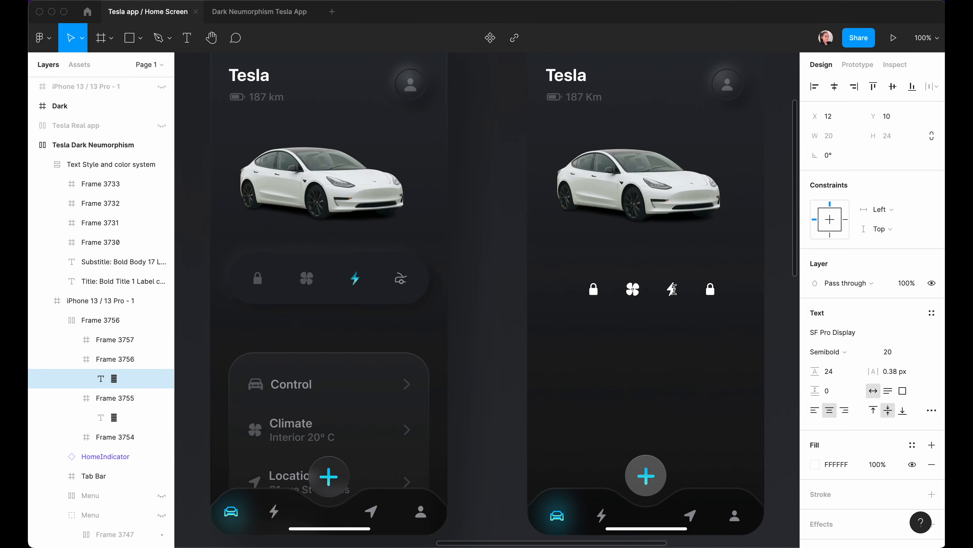
scroll(402, 305, up, 10)
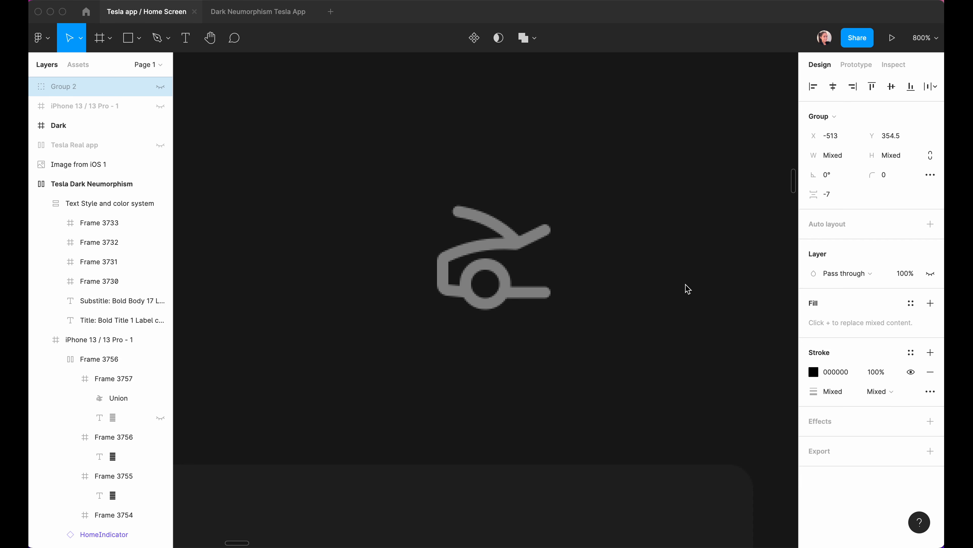
Trace the car body outline with the Pen tool over the grey reference icon.
click(164, 43)
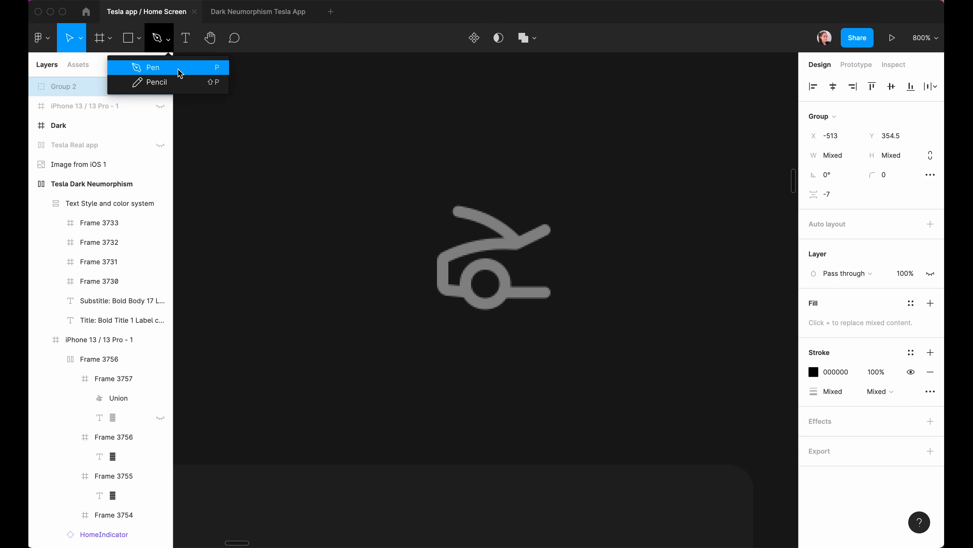
click(191, 69)
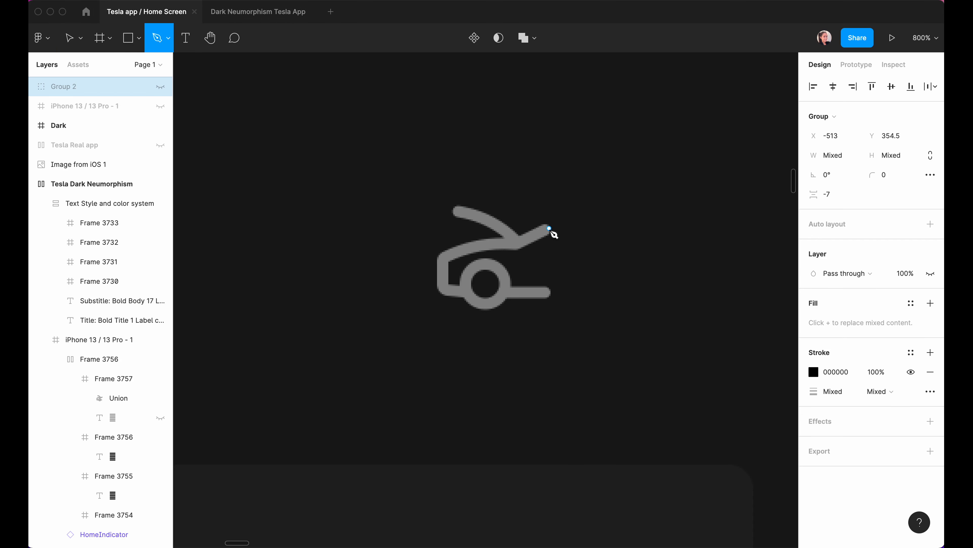
click(549, 228)
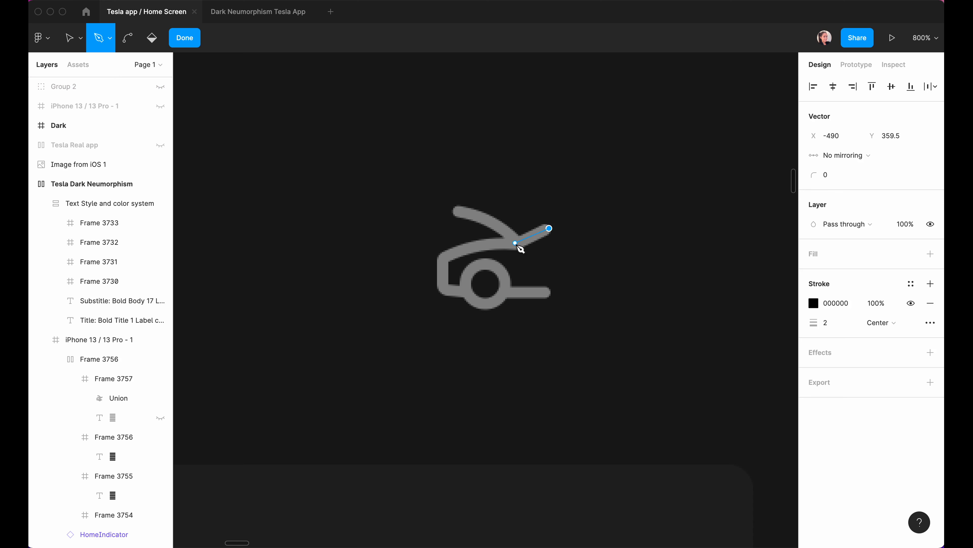
click(515, 243)
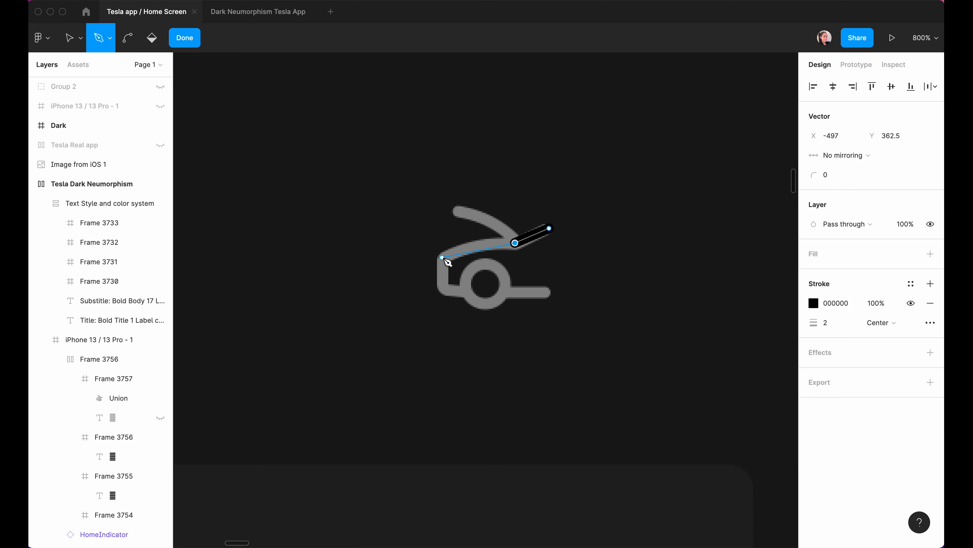
click(442, 257)
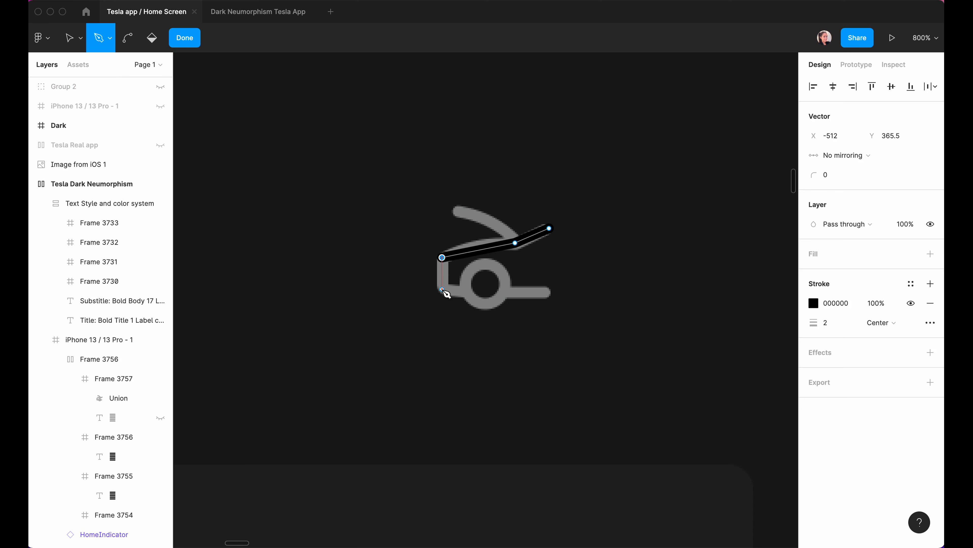
click(442, 288)
click(547, 291)
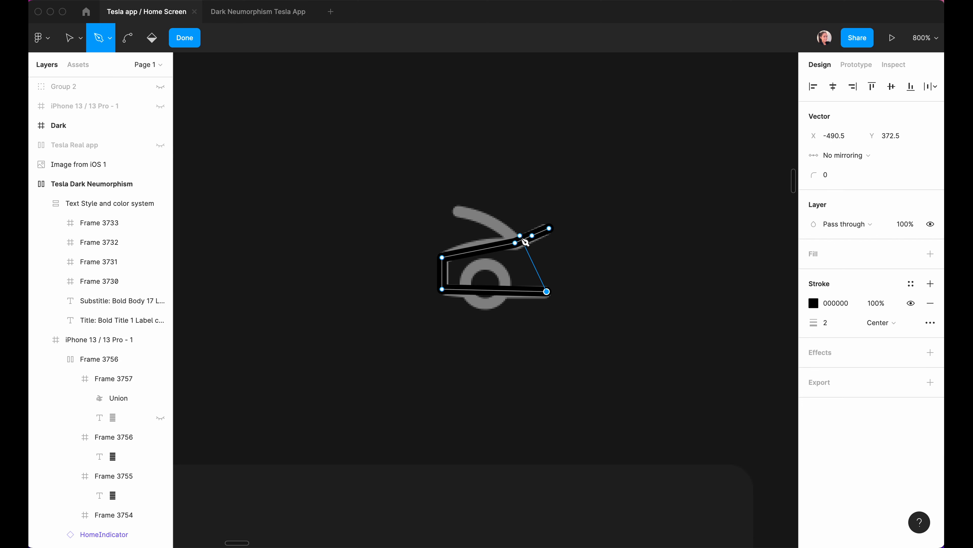
key(Escape)
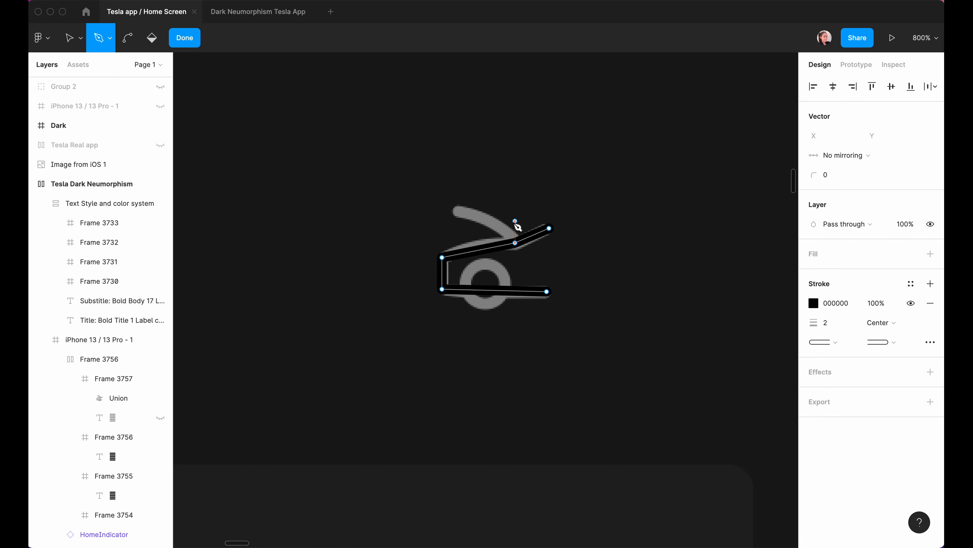
Continue from the middle anchor to draw the roof line up-left and finish the path.
click(515, 242)
click(515, 243)
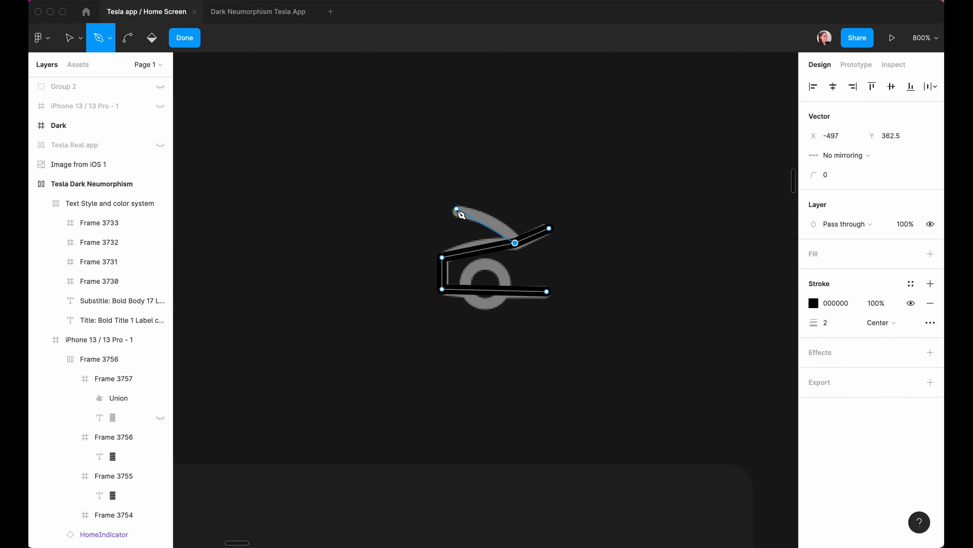
click(455, 209)
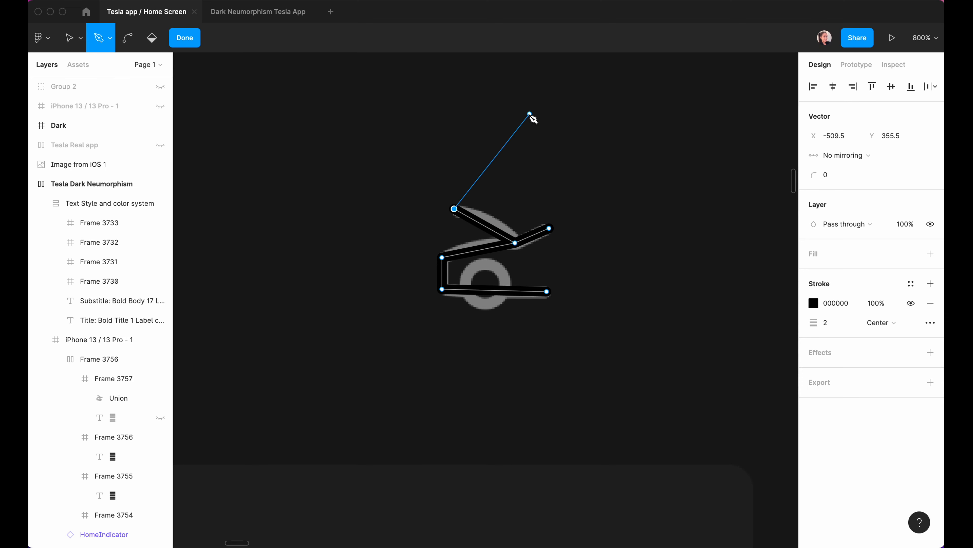
click(185, 38)
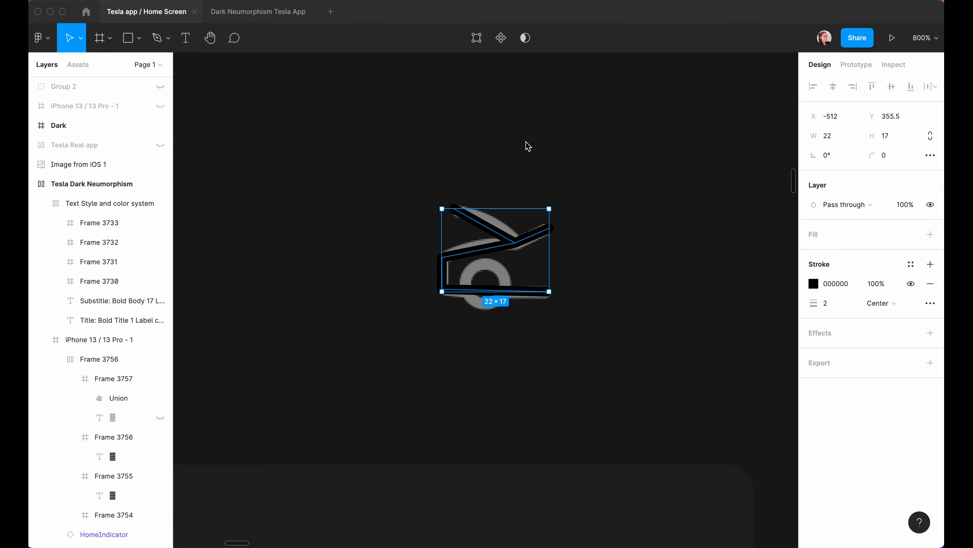
click(813, 283)
Make the outline stroke FF0000 and bend the raised roof midpoint into a smooth curve.
drag(653, 388, 801, 237)
click(787, 230)
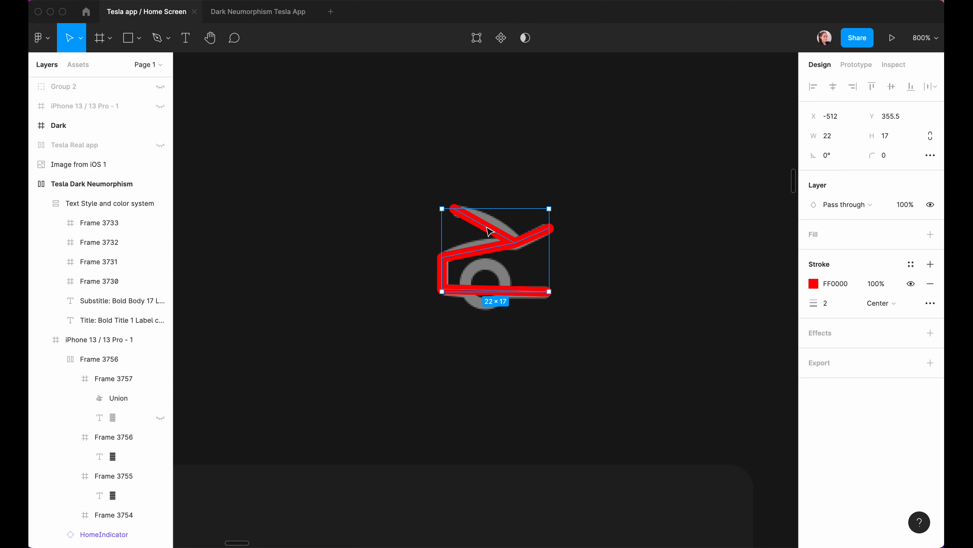
click(476, 38)
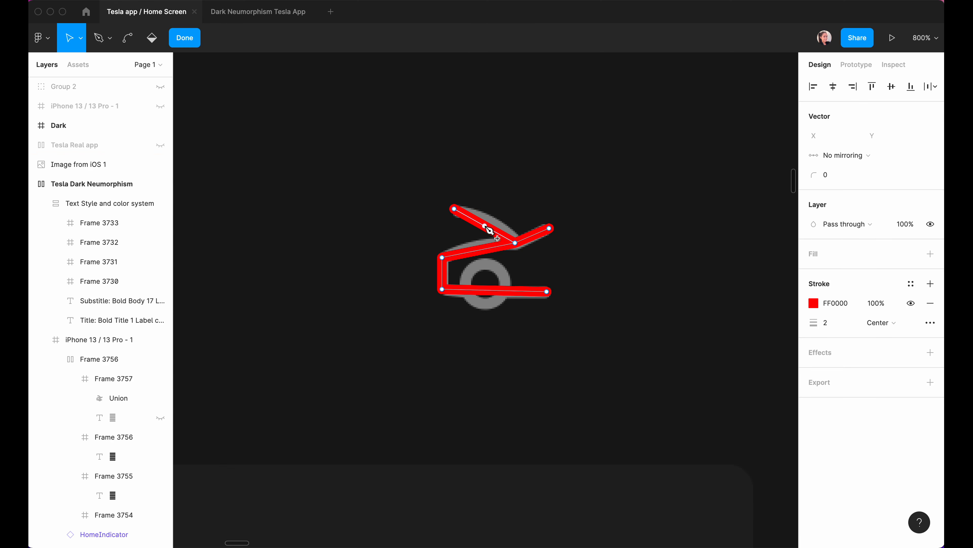
scroll(487, 227, up, 5)
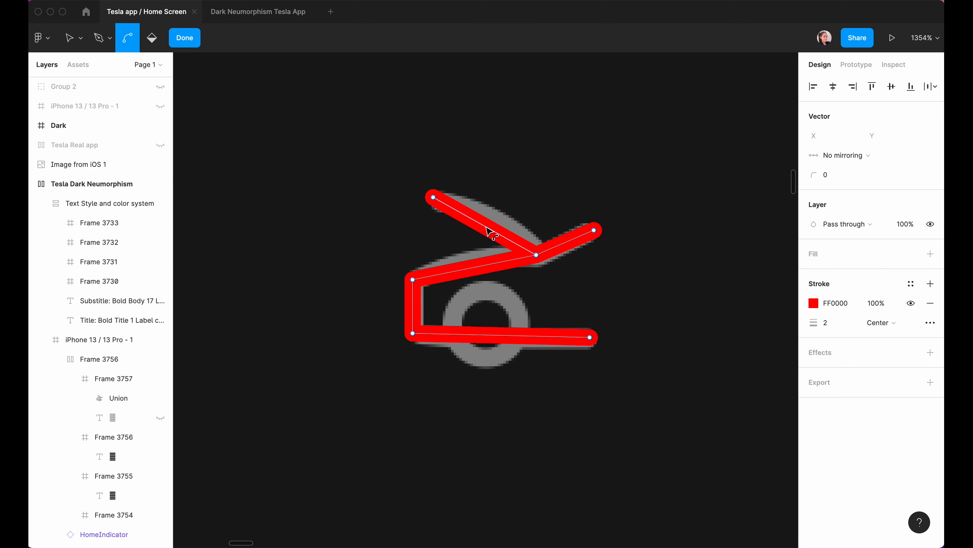
click(485, 227)
drag(488, 227, 492, 220)
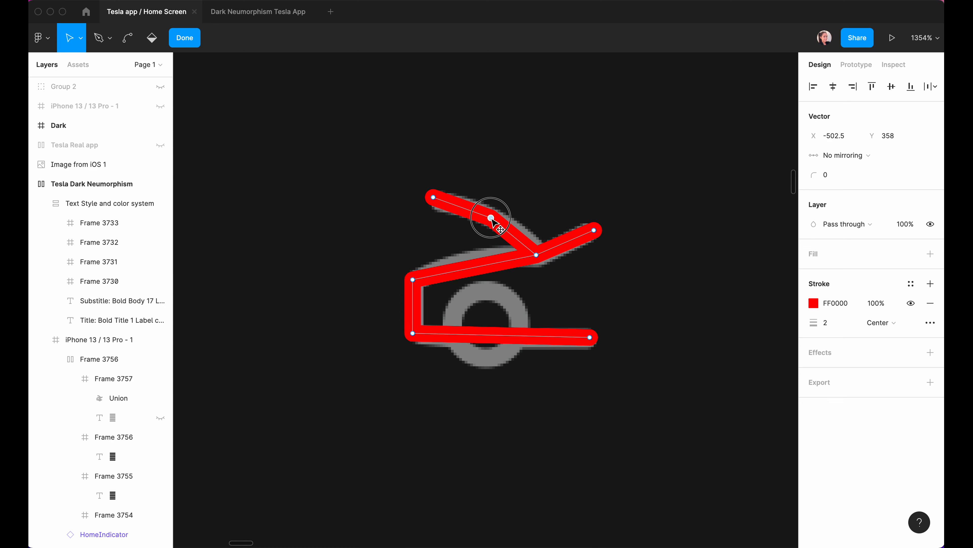
drag(522, 191, 477, 231)
click(129, 39)
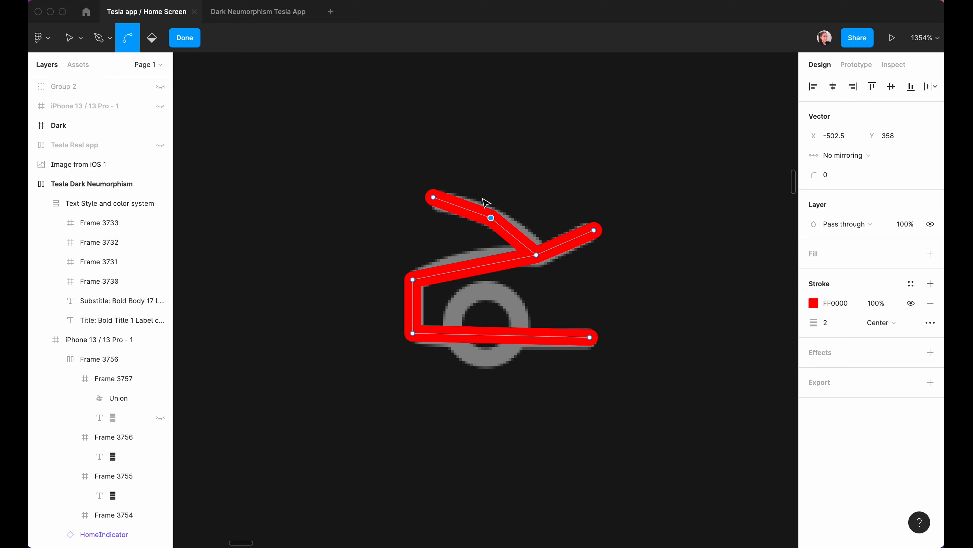
click(492, 218)
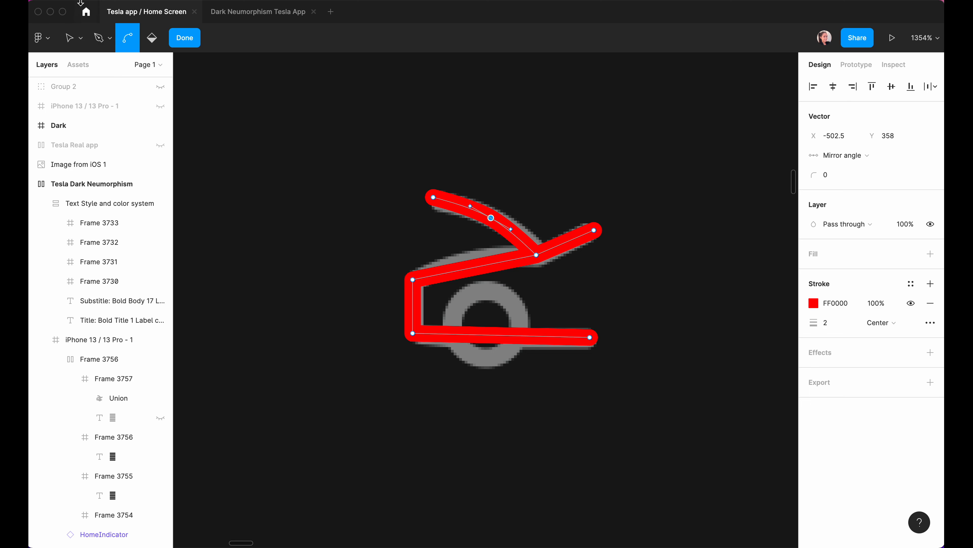
Add a hood point, raise it up-left, and bend it into a smooth curve.
click(104, 42)
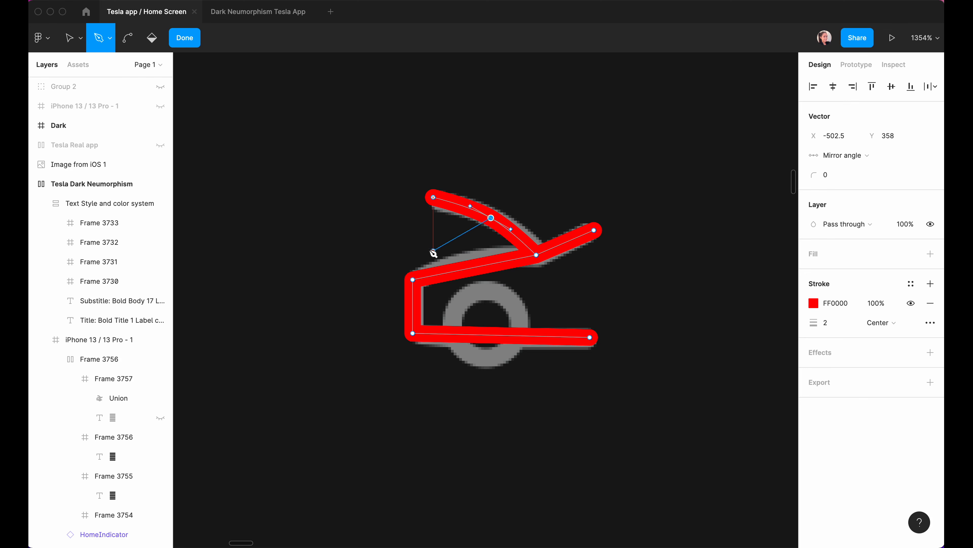
key(Escape)
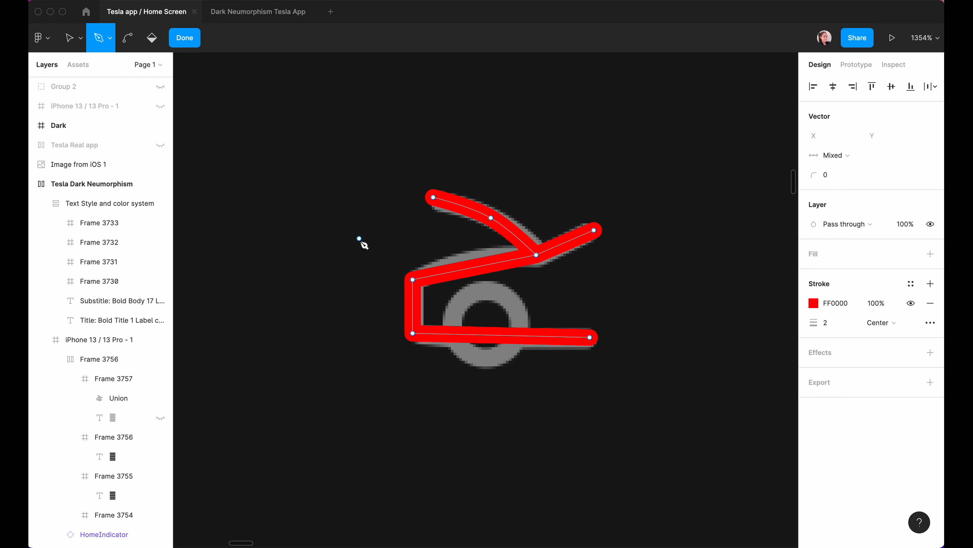
click(475, 267)
key(v)
drag(473, 266, 467, 261)
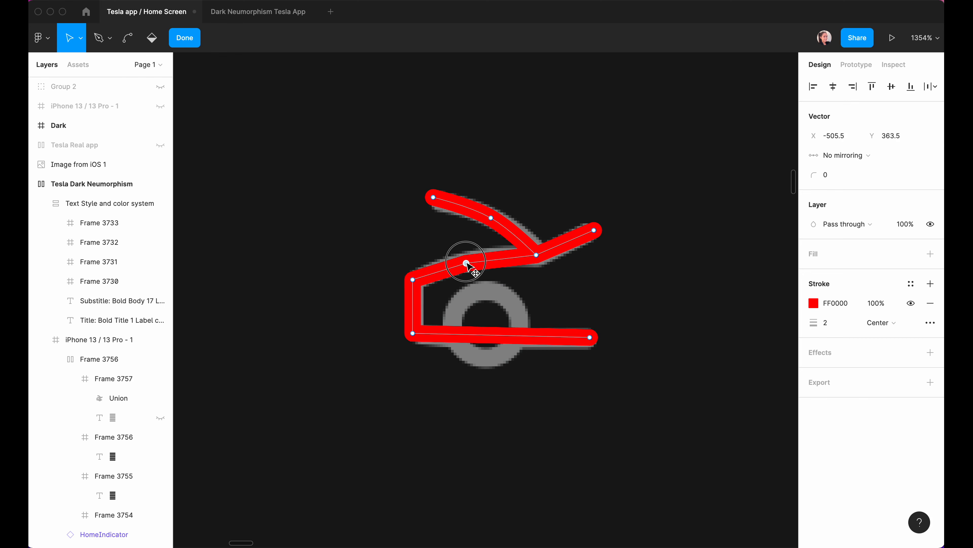
click(129, 43)
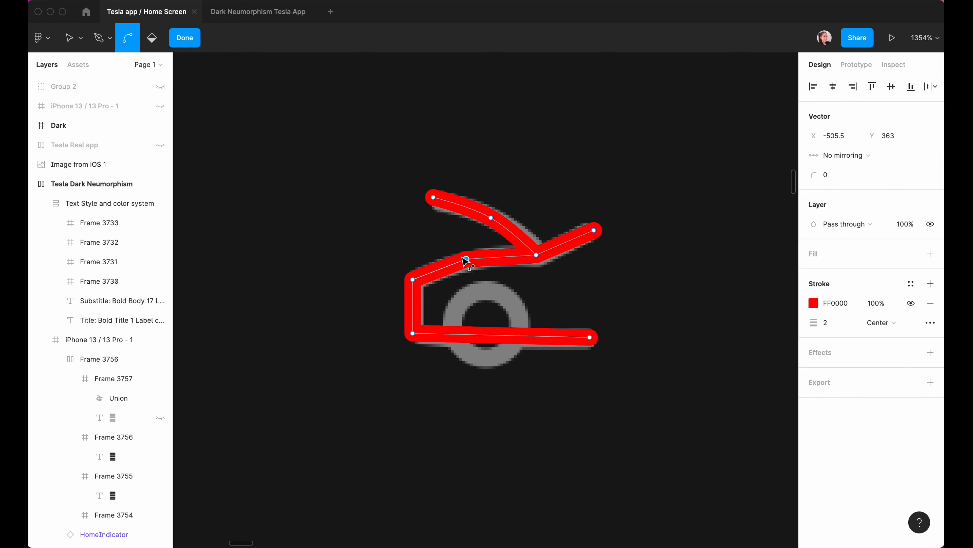
click(466, 260)
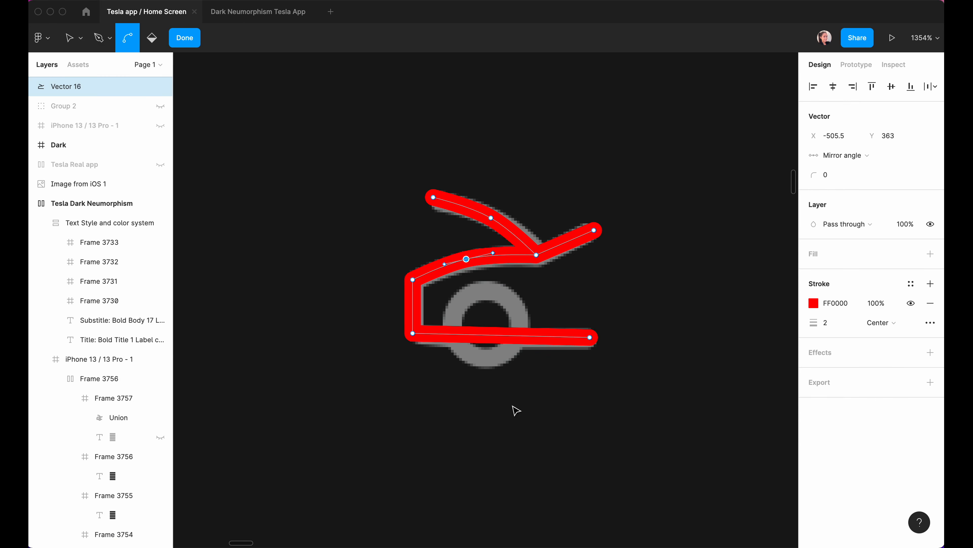
click(197, 42)
Draw a 10×10 circle over the wheel ring with a 2 px stroke, then hide the stroke.
key(o)
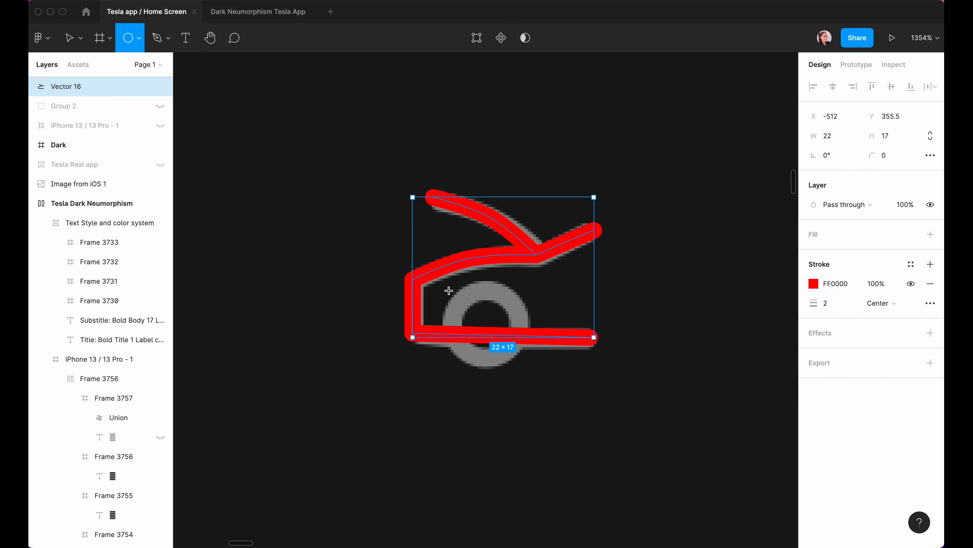
drag(447, 289, 528, 367)
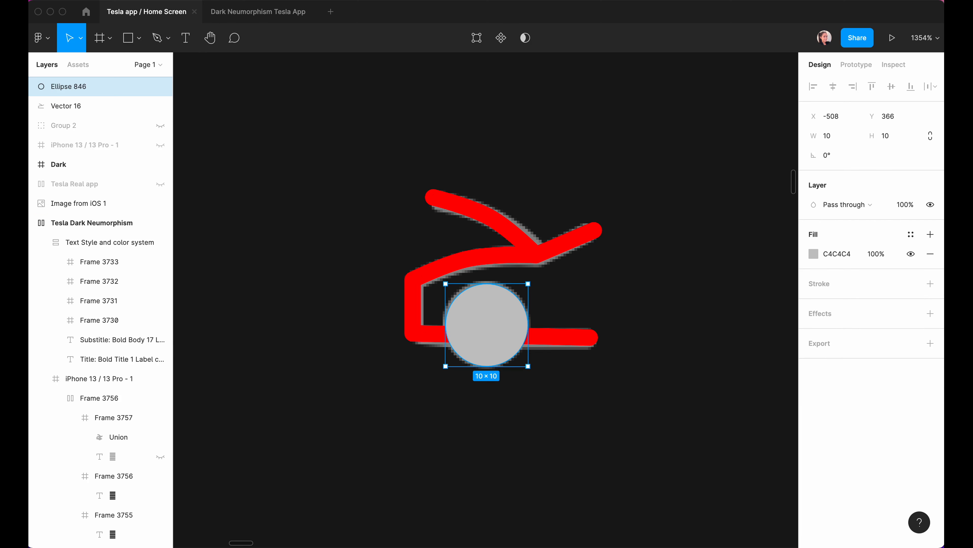
click(933, 288)
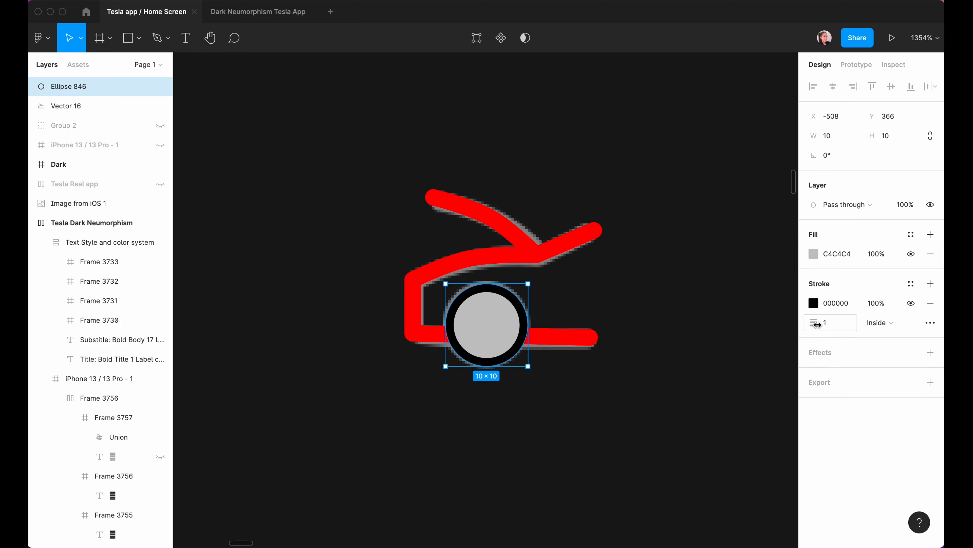
click(833, 329)
text(2)
key(Return)
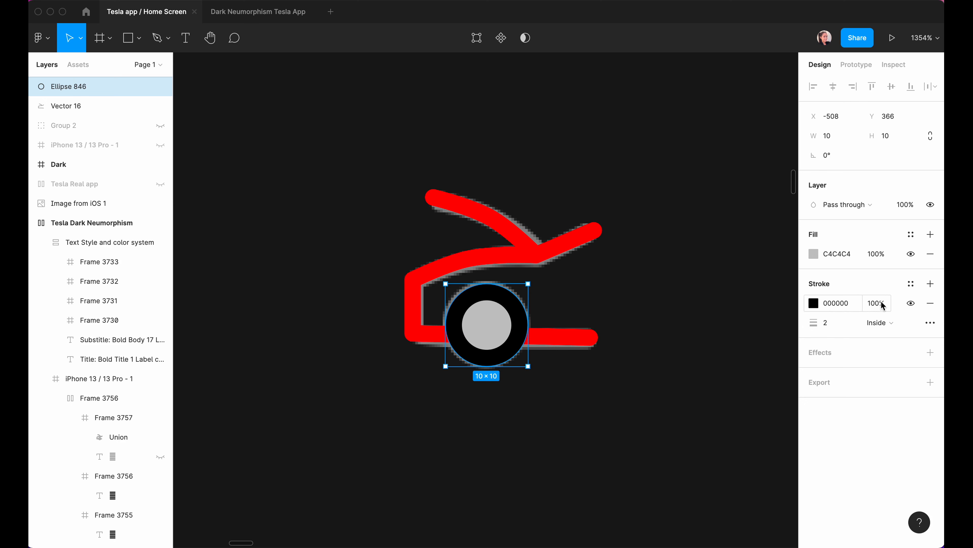
click(911, 303)
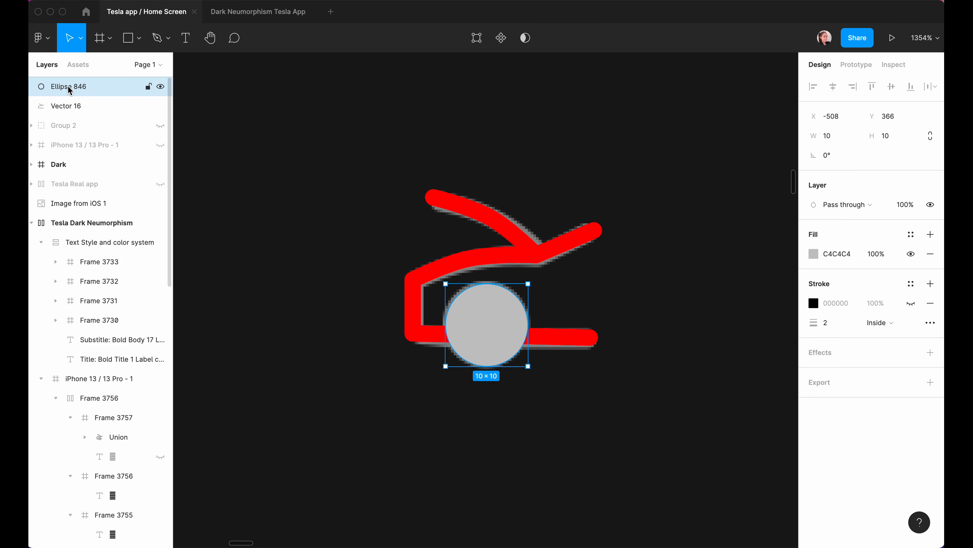
Duplicate the circle, hide original Ellipse 846, and select Ellipse 847 with the red outline.
key(super+d)
click(160, 106)
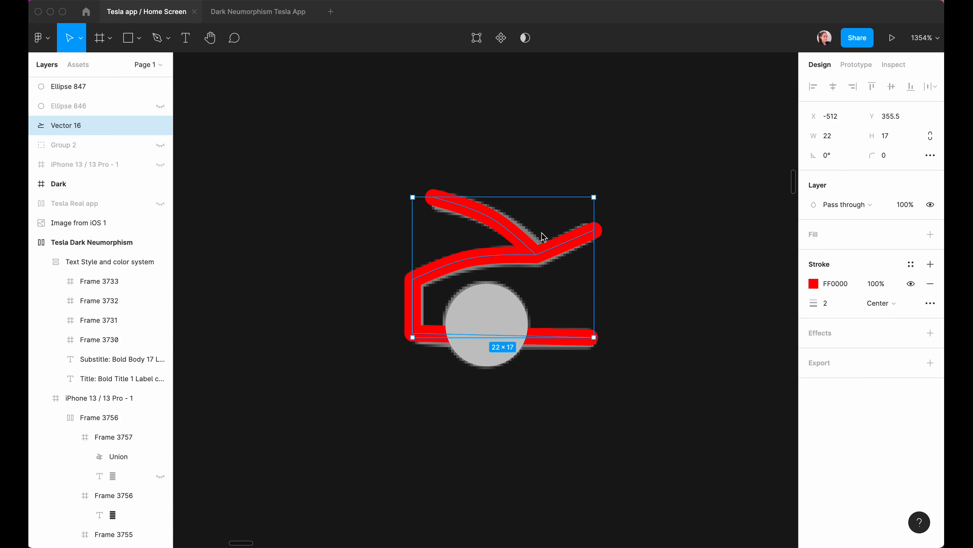
click(505, 378)
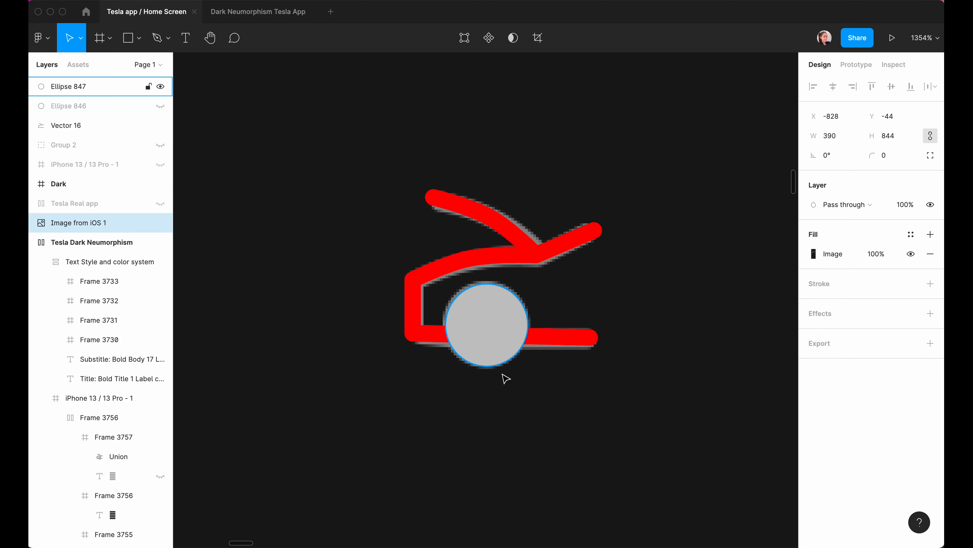
click(489, 312)
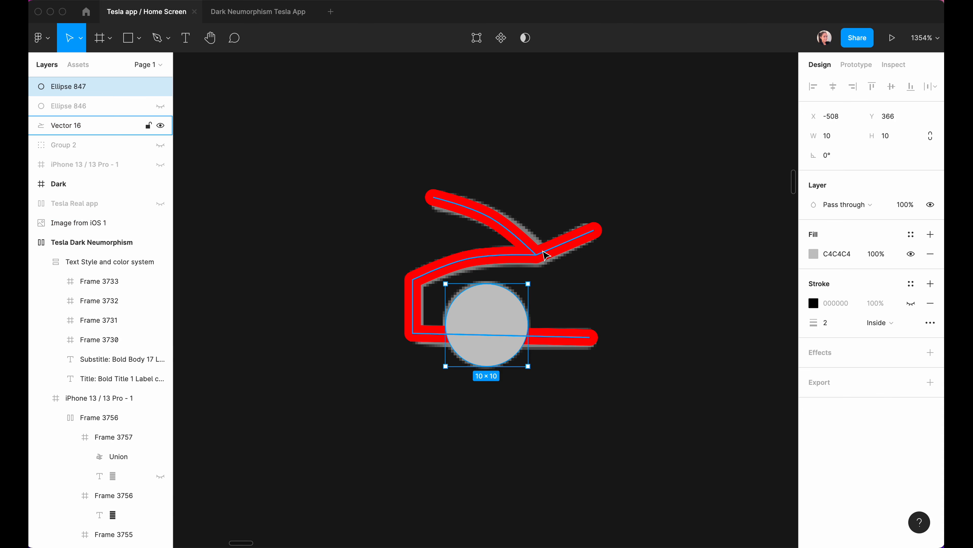
shift+click(546, 255)
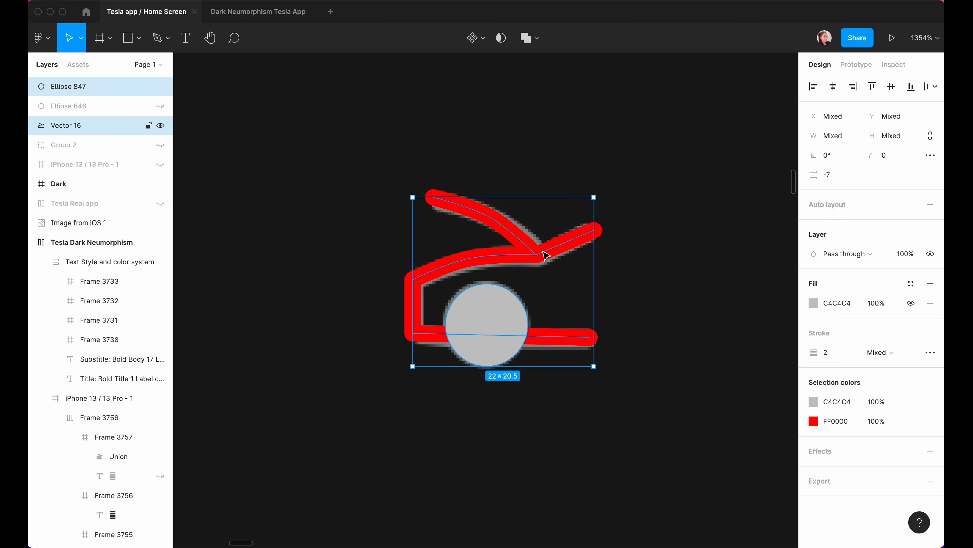
click(539, 43)
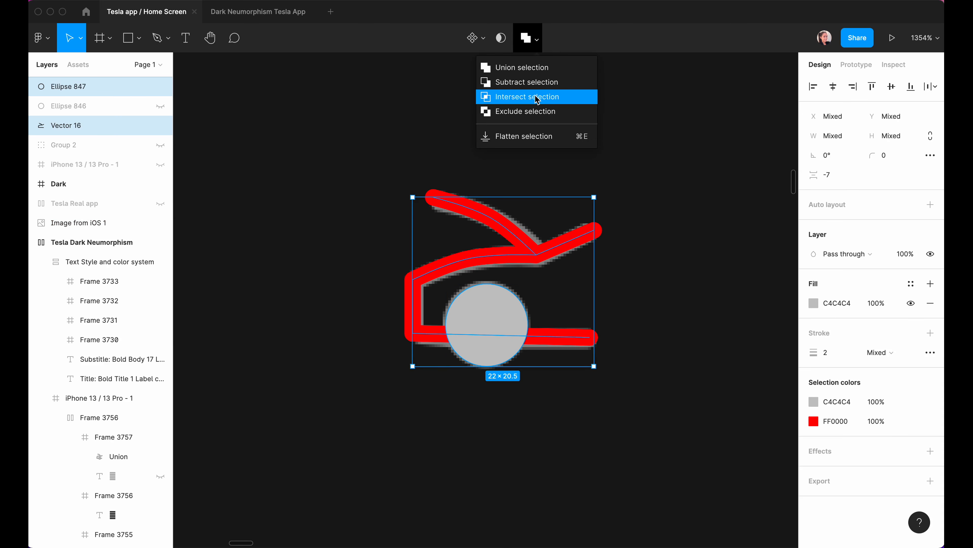
click(635, 259)
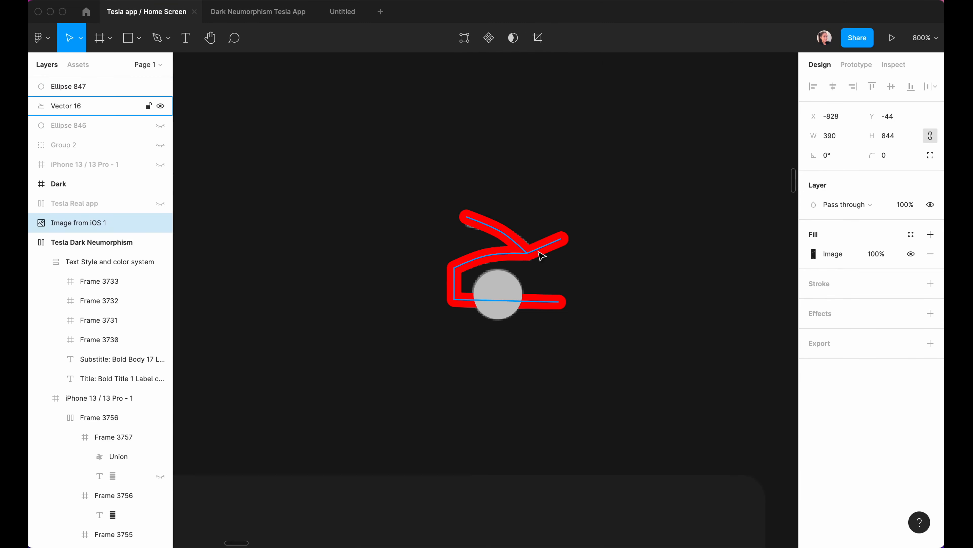
click(524, 248)
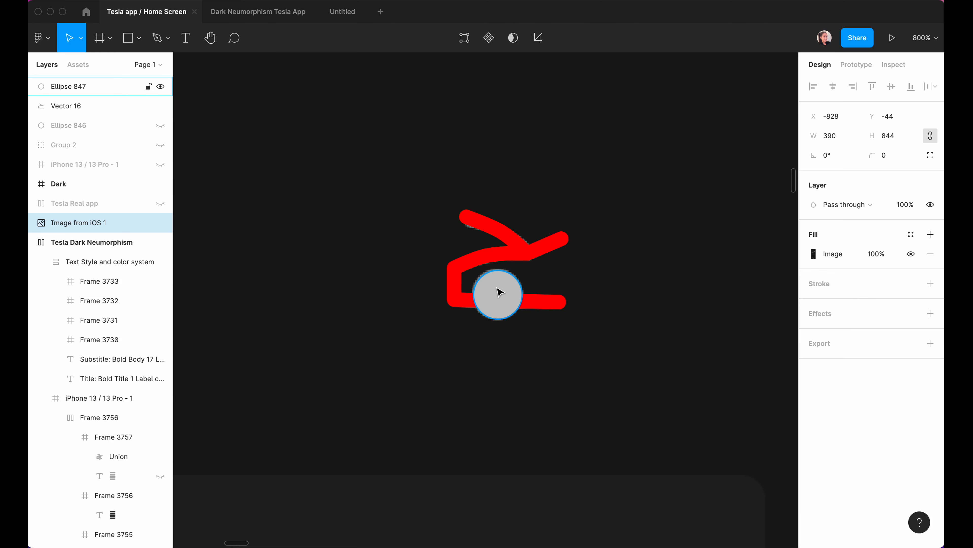
Keep a hidden copy Ellipse 848, then subtract Ellipse 847 from the red Vector 16 outline.
click(73, 92)
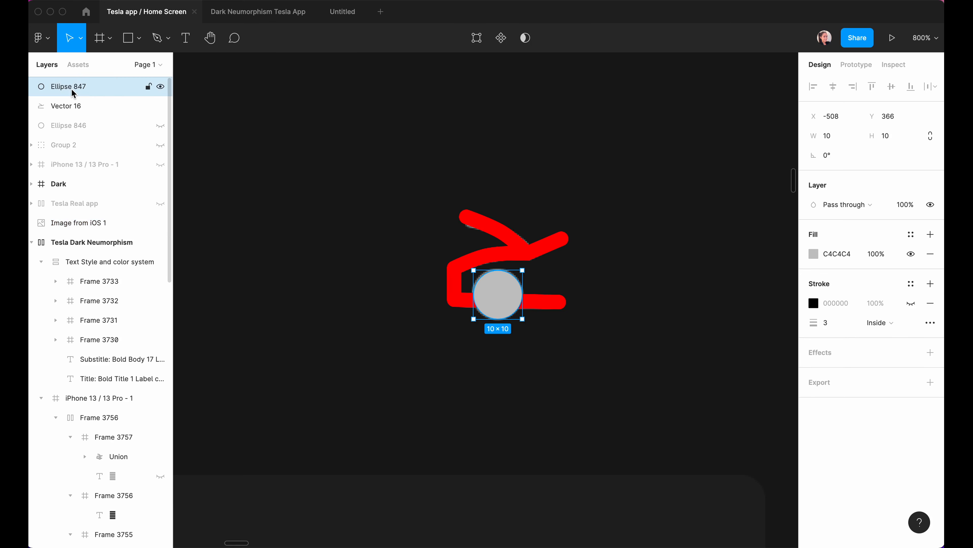
key(super+d)
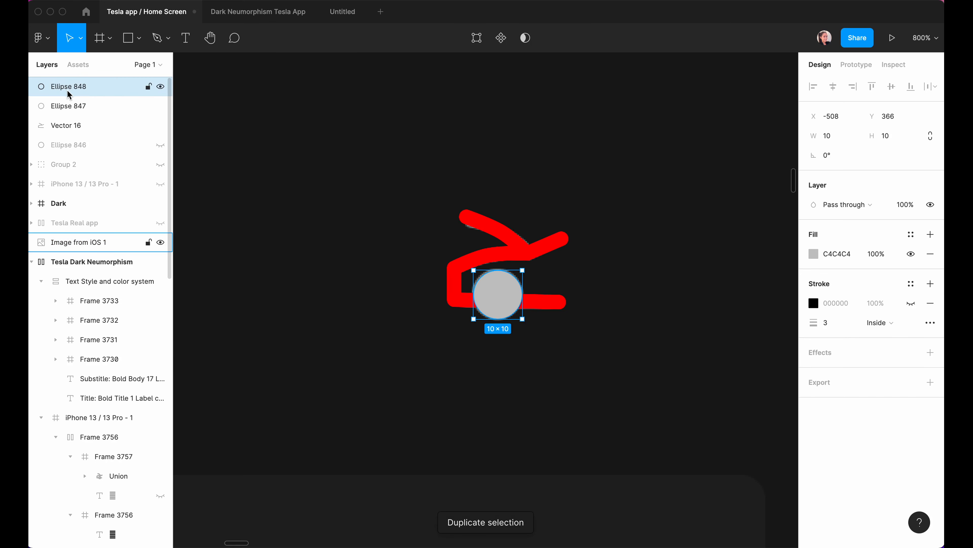
click(160, 90)
click(58, 107)
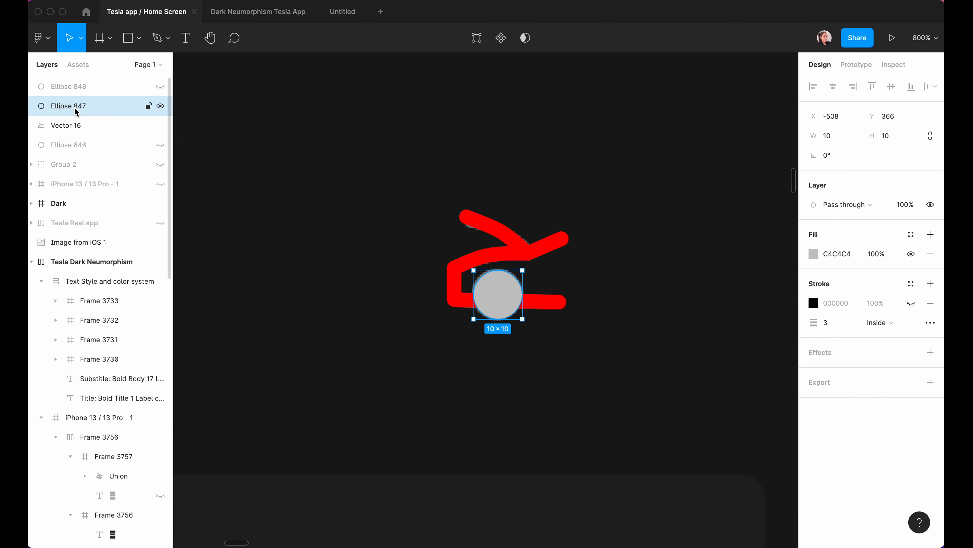
shift+click(63, 127)
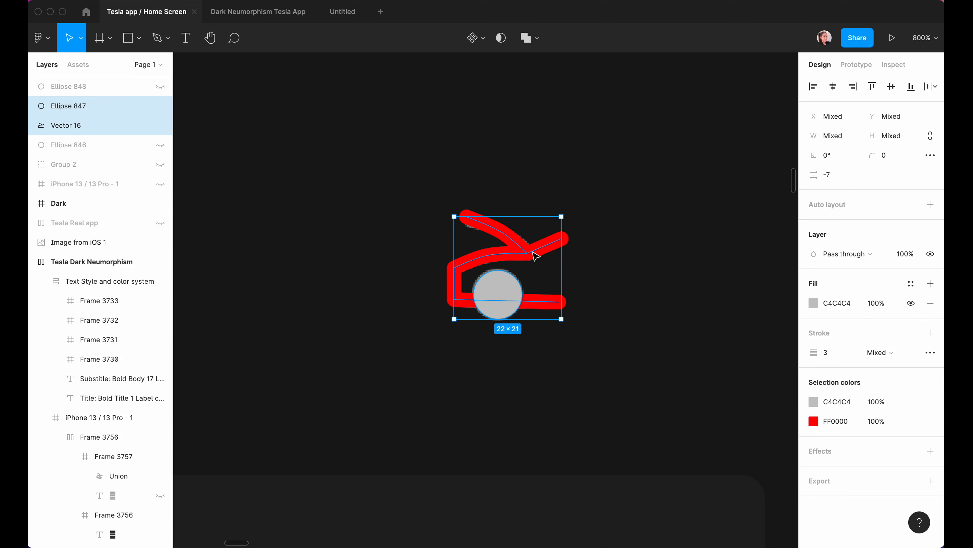
click(541, 44)
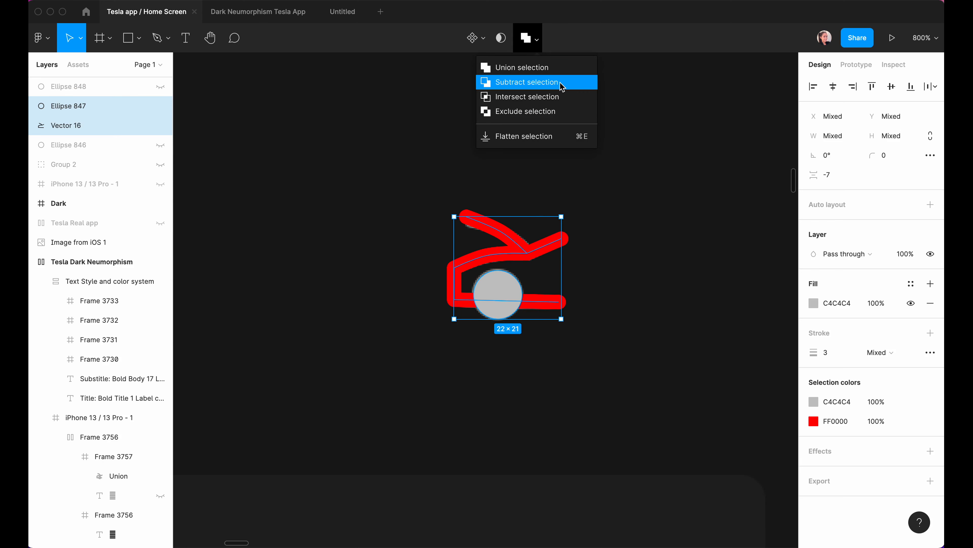
click(562, 83)
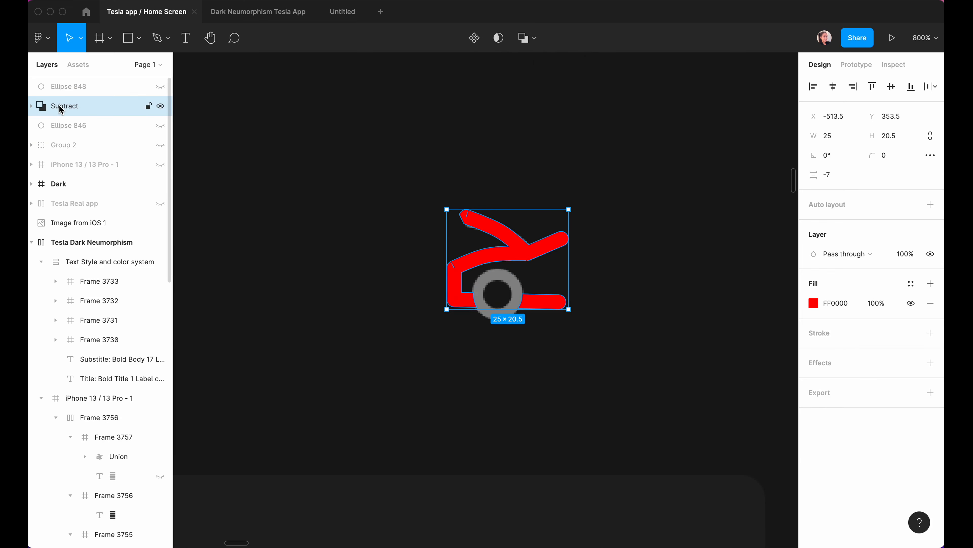
Unhide Ellipse 846, remove its grey fill, and select the Subtract car shape.
click(161, 127)
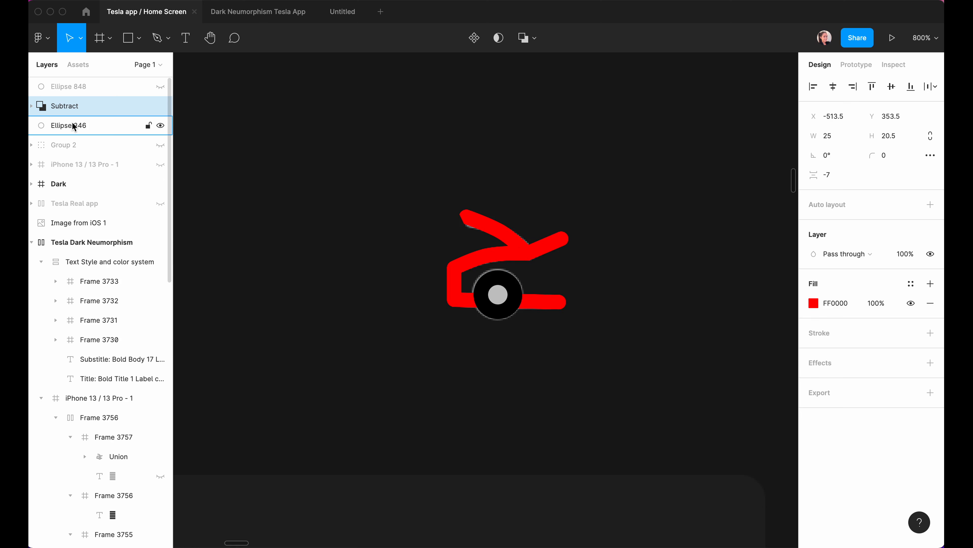
click(84, 132)
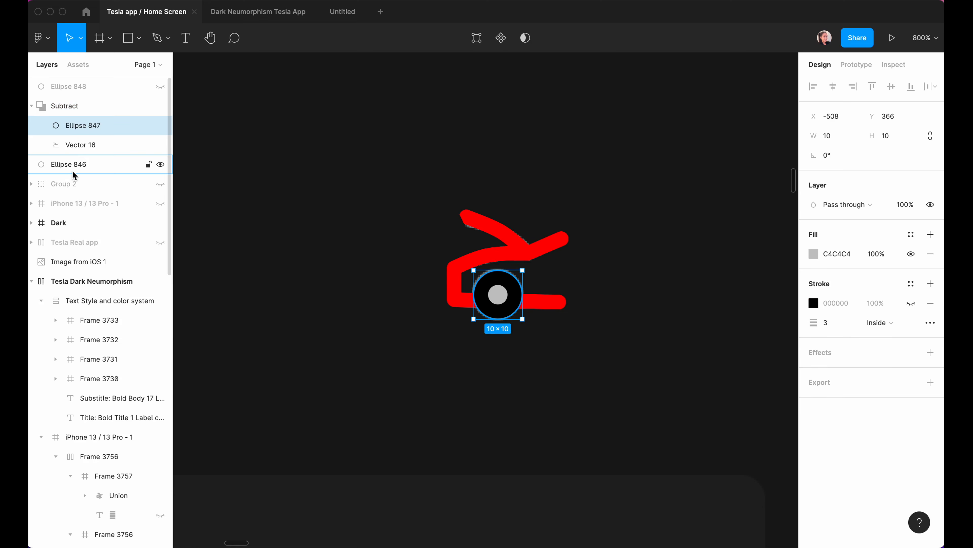
click(931, 253)
click(733, 203)
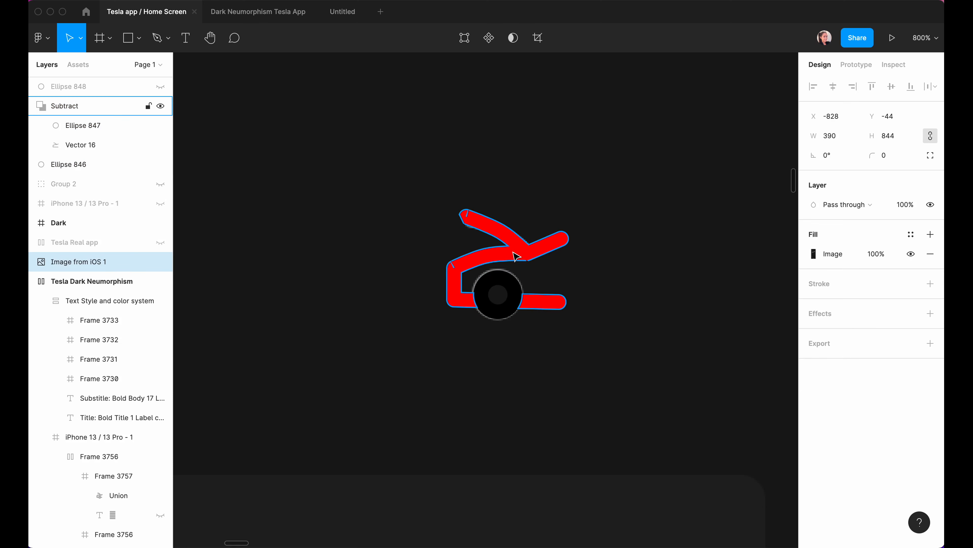
click(516, 256)
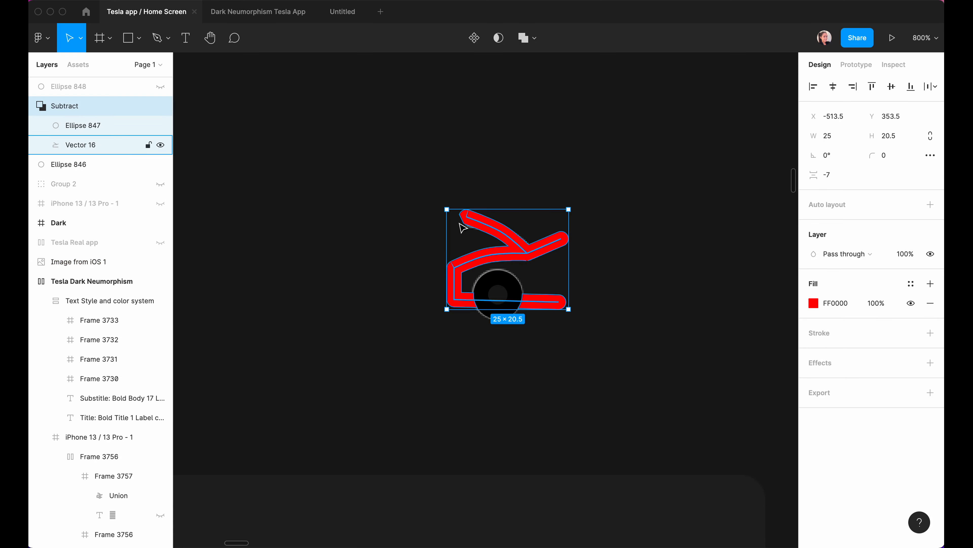
scroll(463, 228, up, 2)
Drag the Vector 16 roof-line point to bend the roof.
double_click(463, 228)
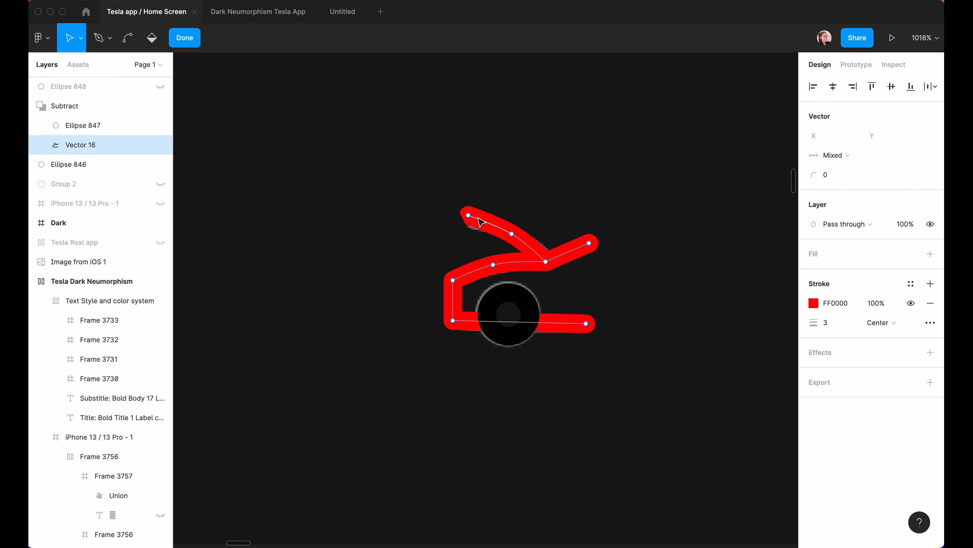
click(468, 210)
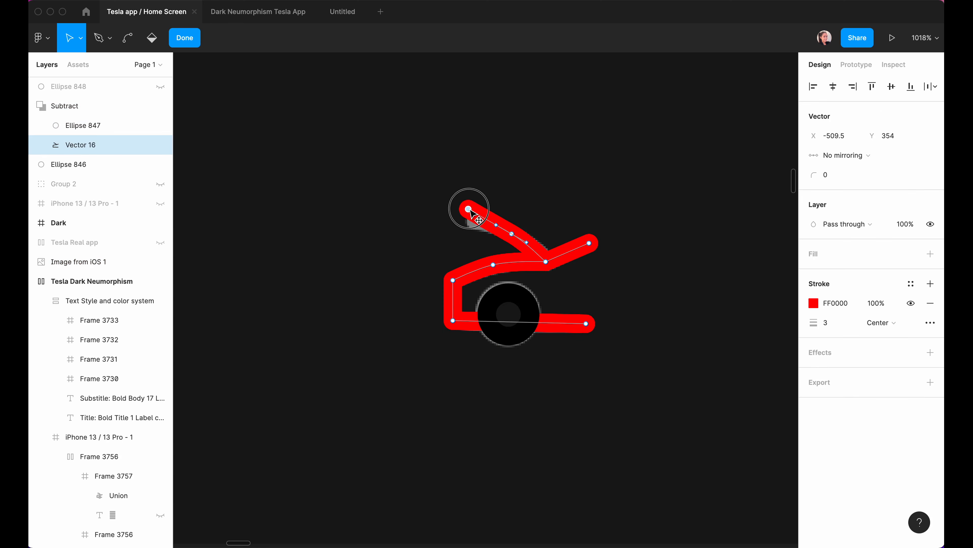
mouse_move(511, 234)
mouse_down()
mouse_move(506, 227)
mouse_move(524, 238)
mouse_up()
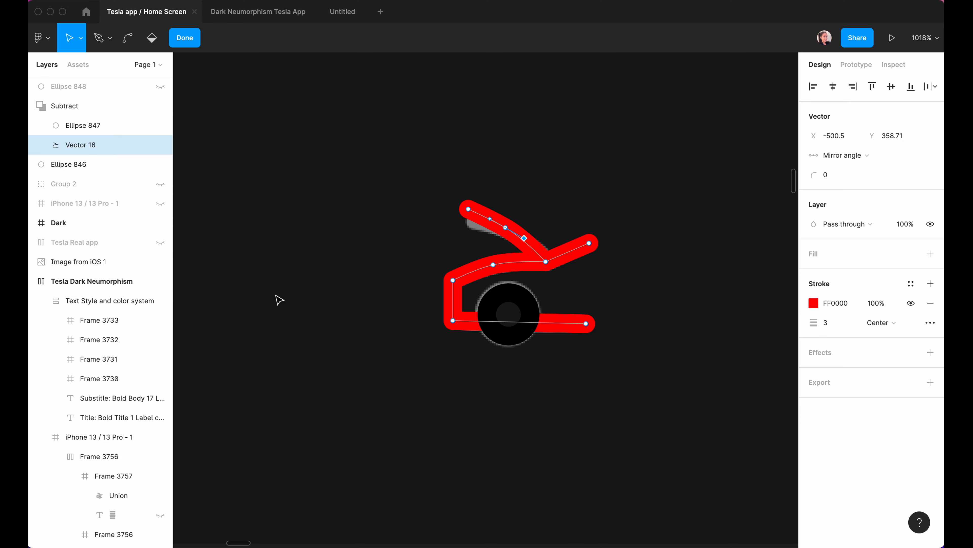
click(33, 106)
Union the Subtract car shape with wheel circle Ellipse 846 into one car icon.
click(50, 105)
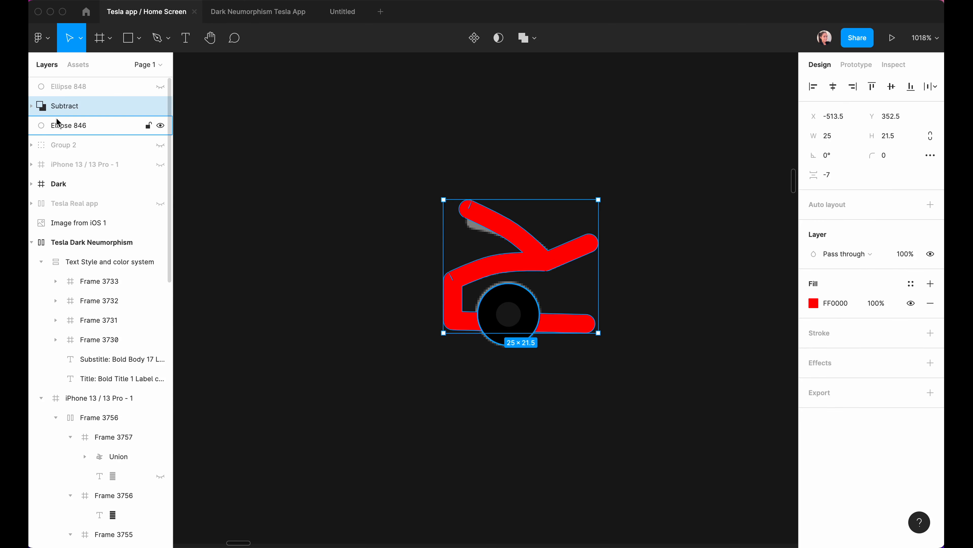
shift+click(59, 125)
click(436, 344)
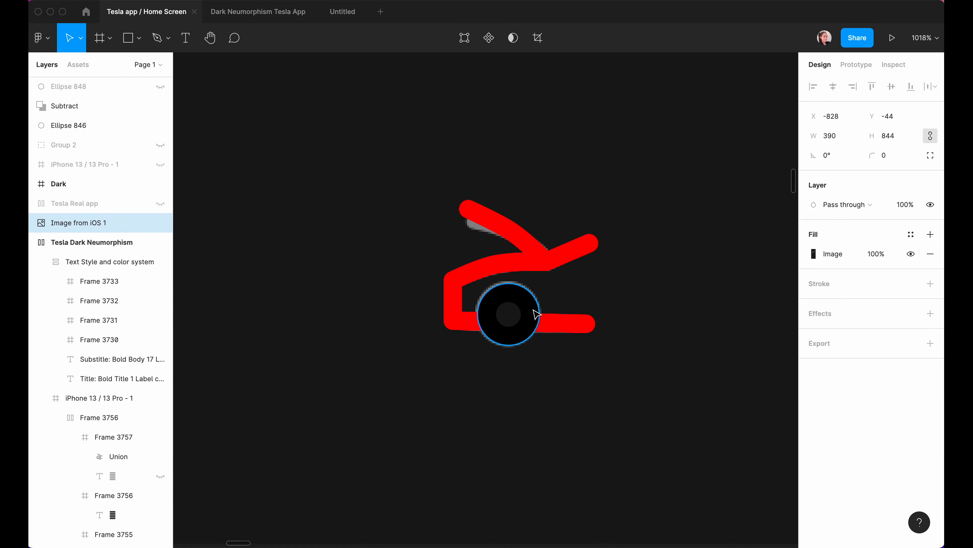
click(146, 164)
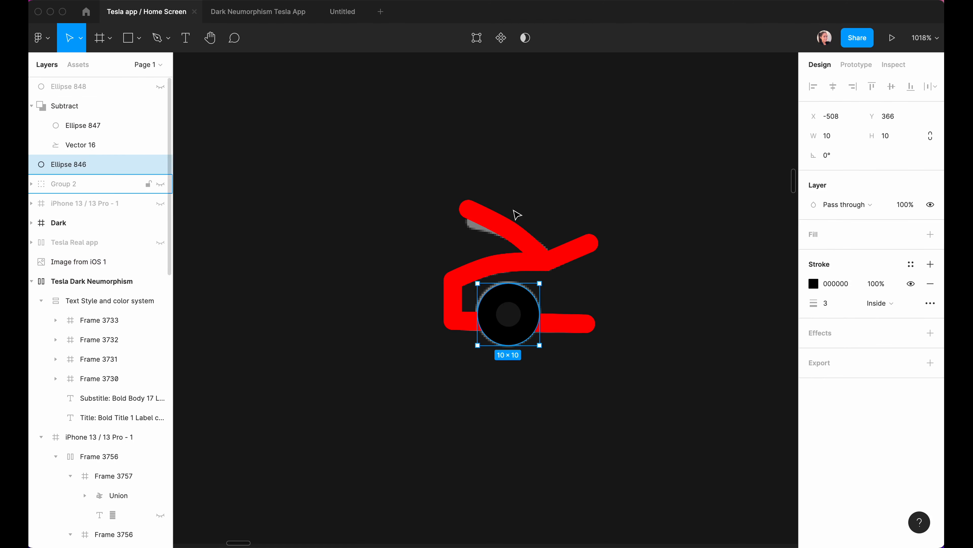
click(491, 239)
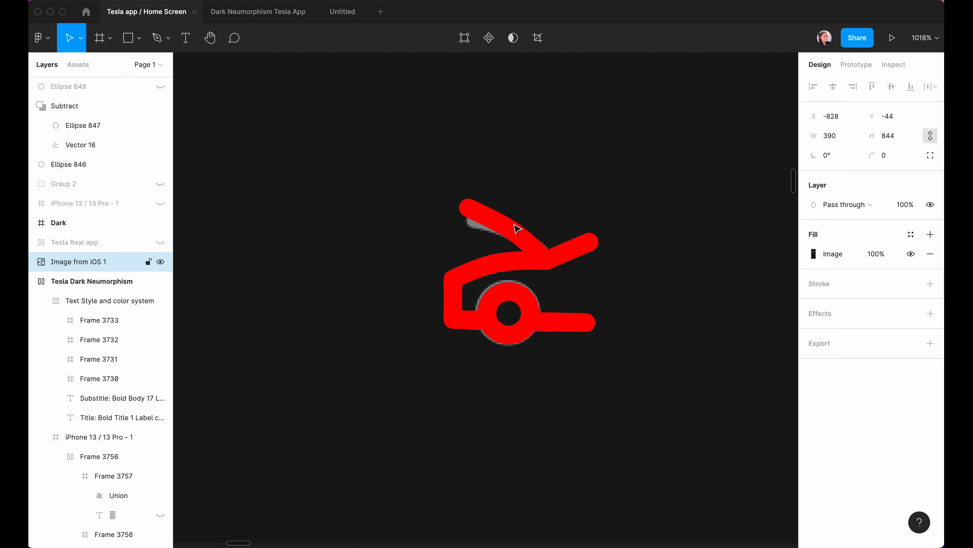
key(super+z)
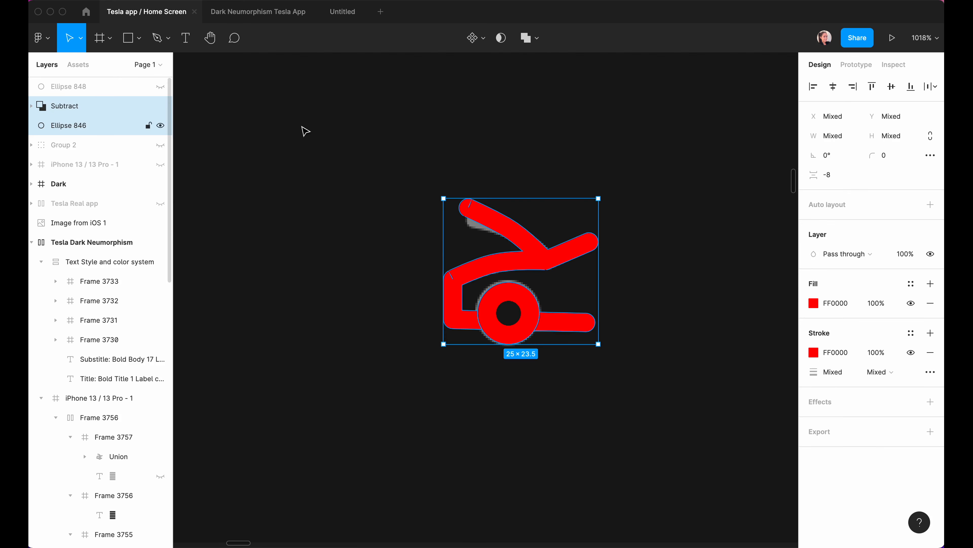
click(529, 37)
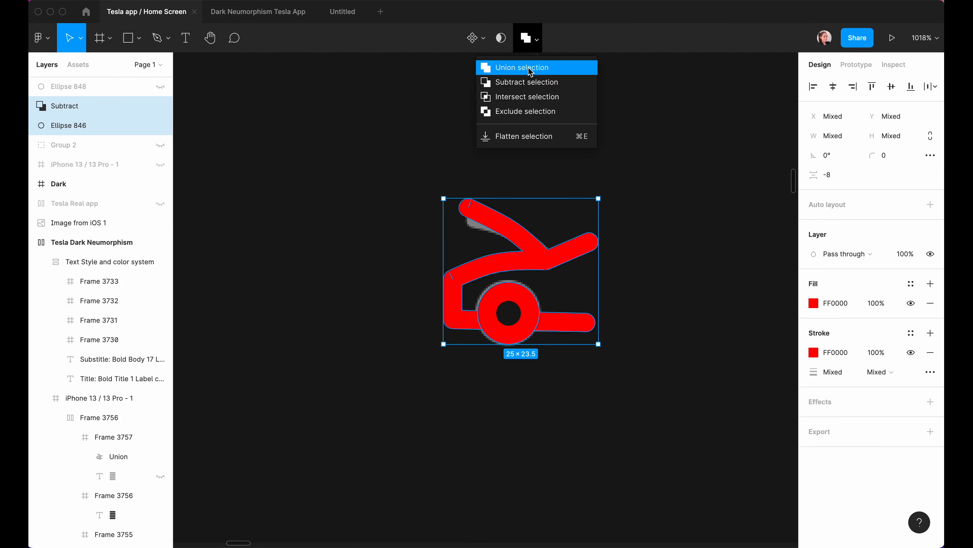
click(541, 74)
click(410, 120)
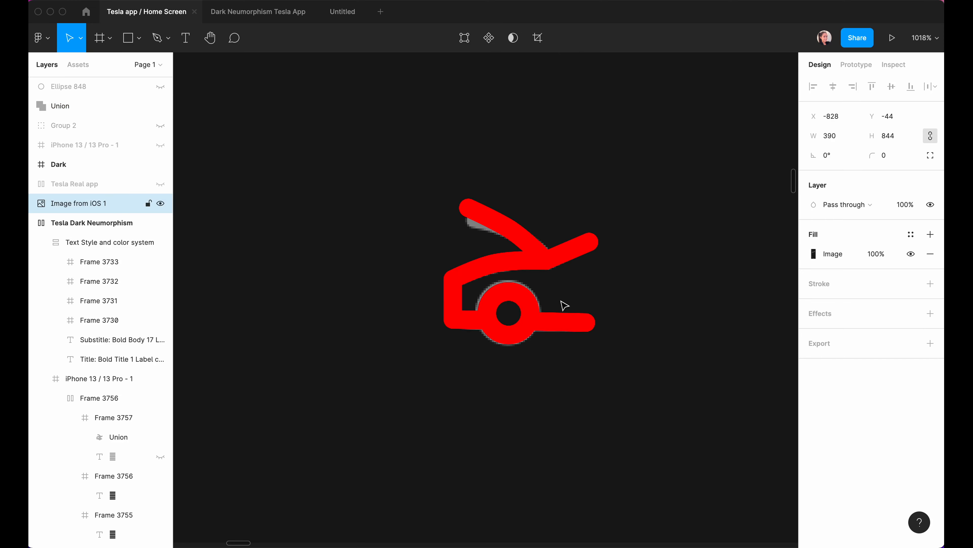
Move the car icon into the icon row, after the bolt.
drag(526, 302, 479, 353)
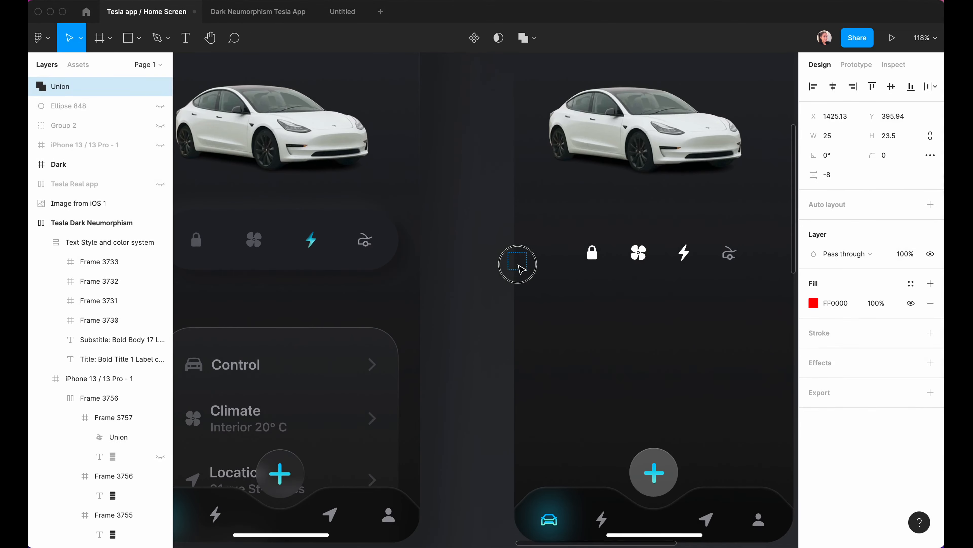
drag(522, 268, 701, 262)
scroll(713, 261, right, 5)
key(Escape)
scroll(531, 264, up, 10)
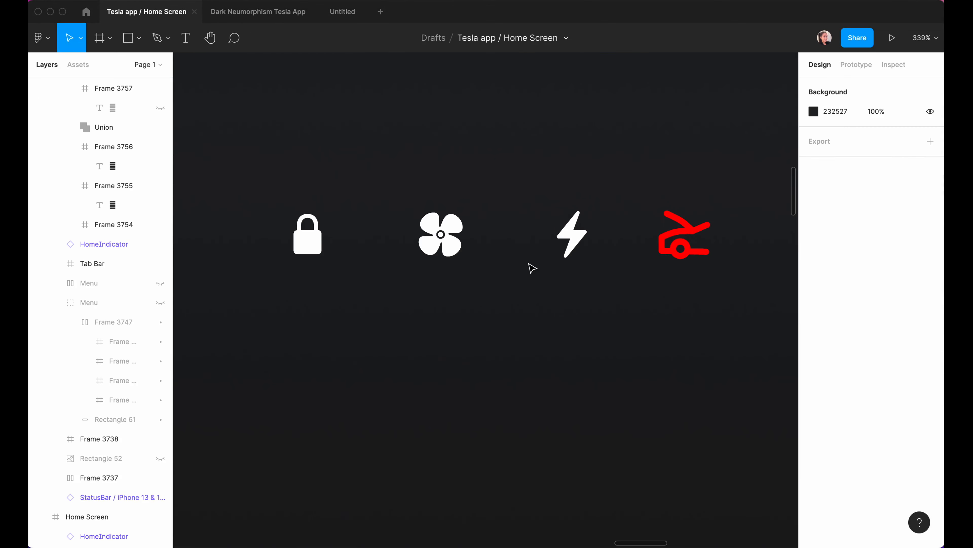
scroll(532, 268, up, 1)
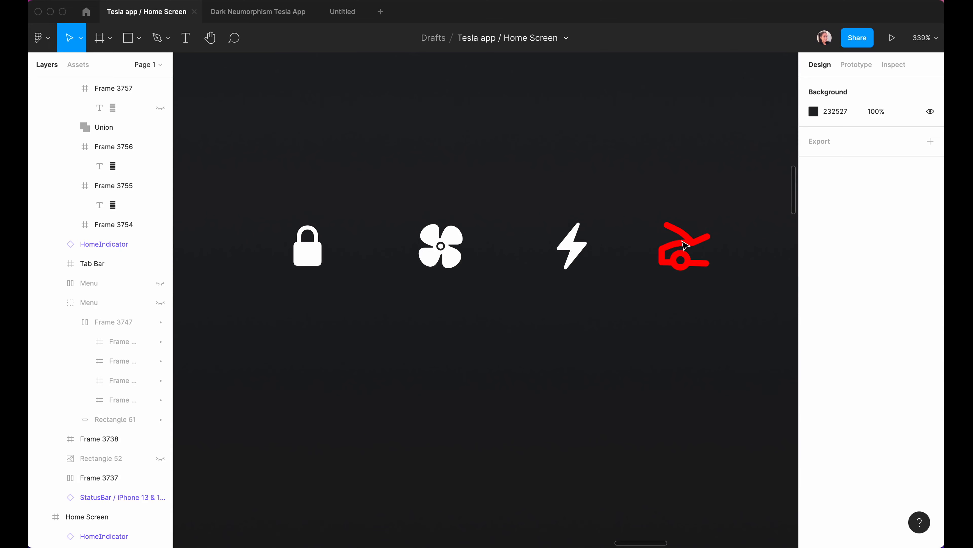
Give the car icon the Label Color/Dark/Secondary colour style.
double_click(686, 233)
click(73, 146)
key(shift+Return)
click(910, 367)
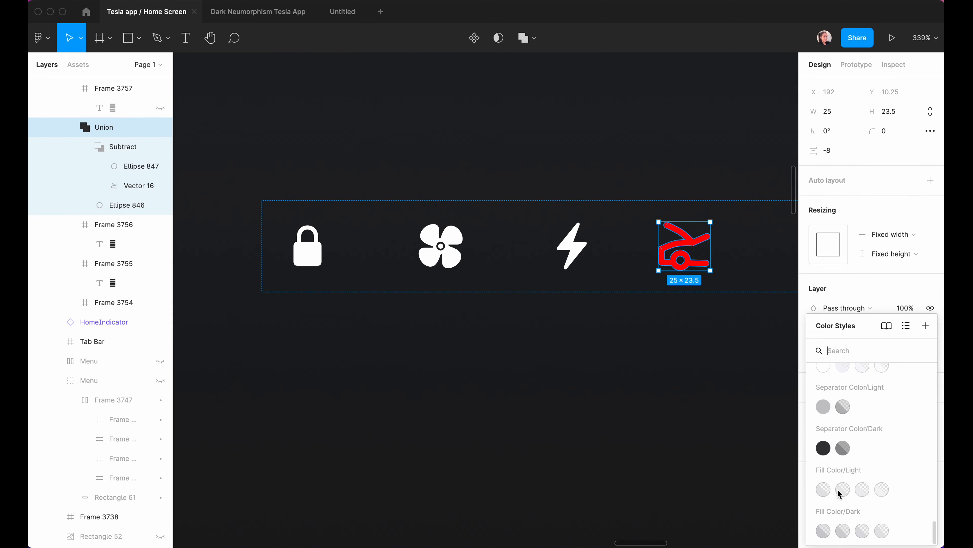
scroll(839, 494, up, 2)
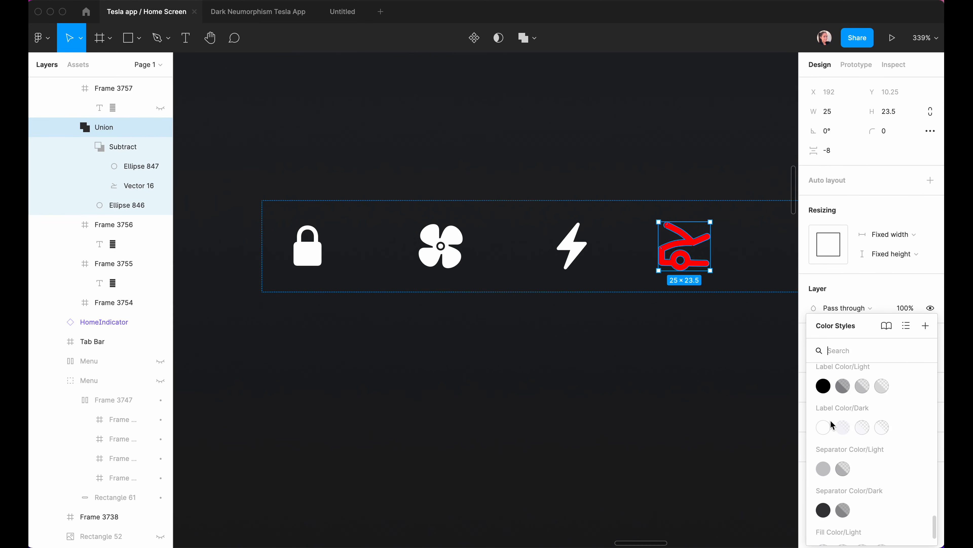
click(844, 428)
Select the icon row Frame 3756 and centre it horizontally on the screen.
drag(628, 295, 256, 271)
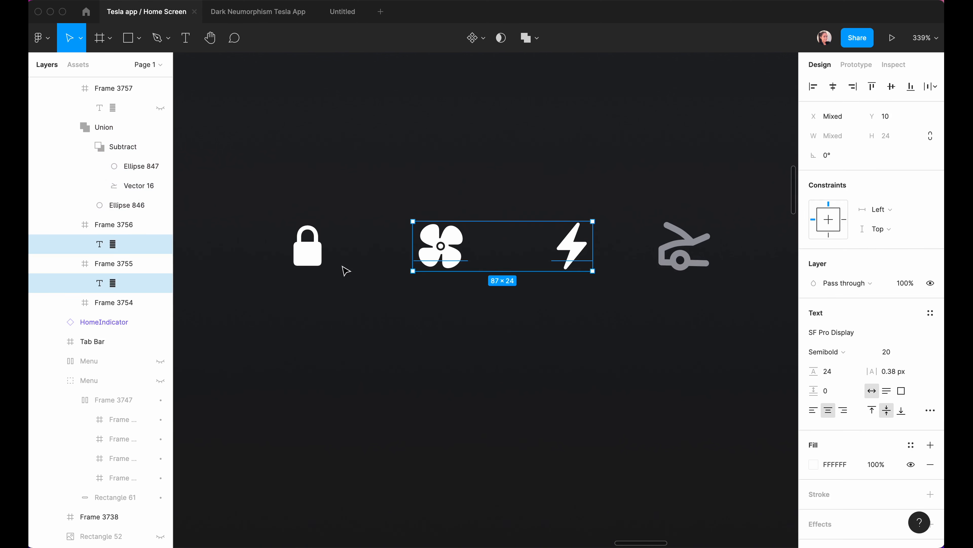
shift+click(307, 251)
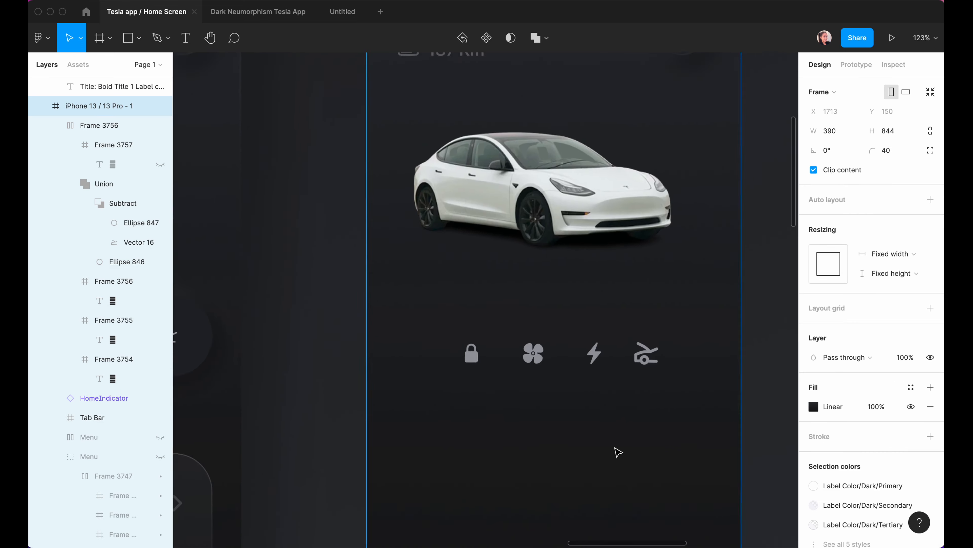
scroll(615, 449, up, 4)
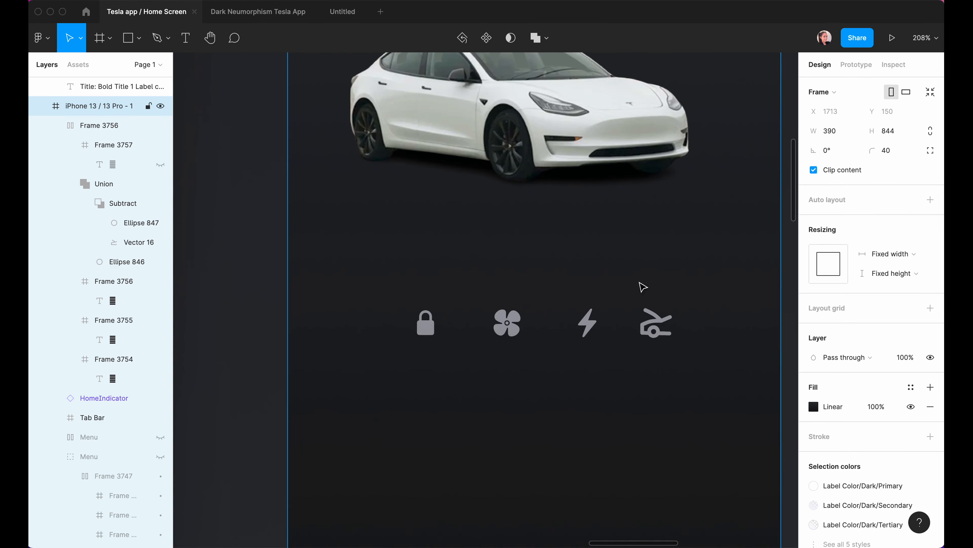
click(88, 130)
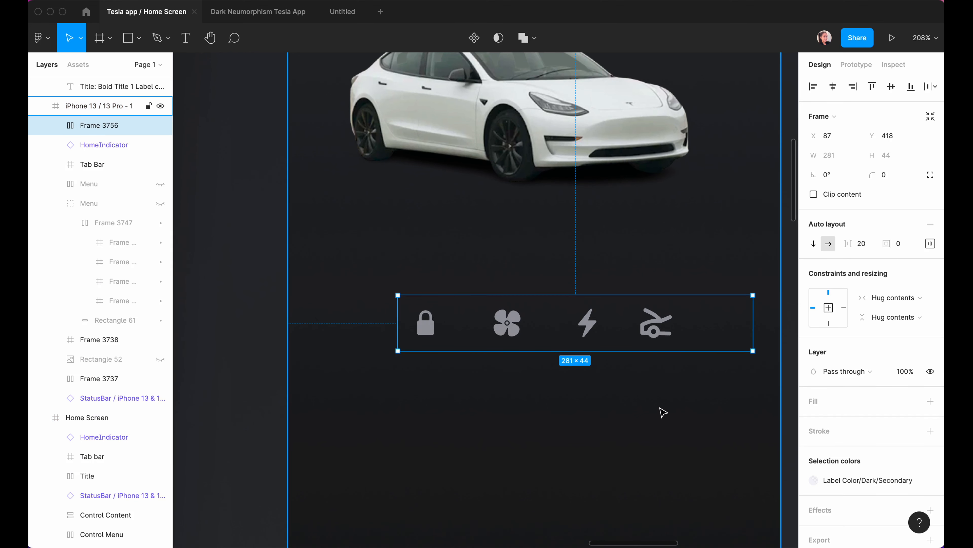
scroll(664, 412, right, 1)
click(836, 87)
Set the icon row's padding to 20, with 20 at the bottom and 30 on the left.
scroll(552, 422, left, 1)
click(931, 243)
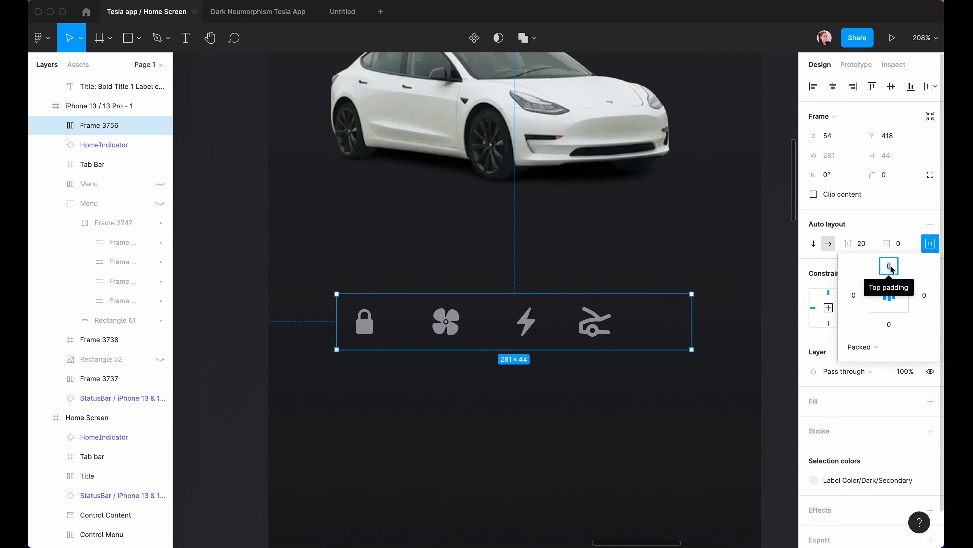
text(20)
click(889, 325)
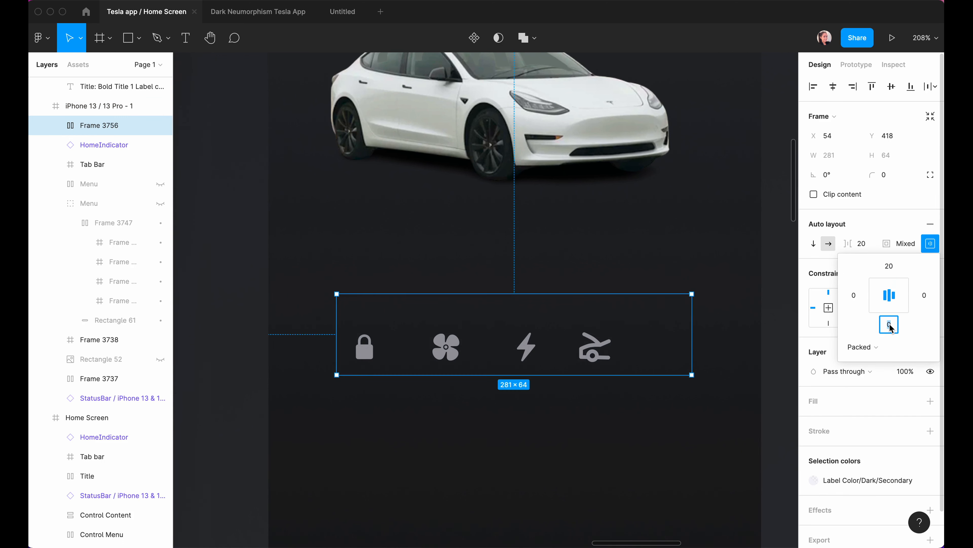
text(20)
click(854, 295)
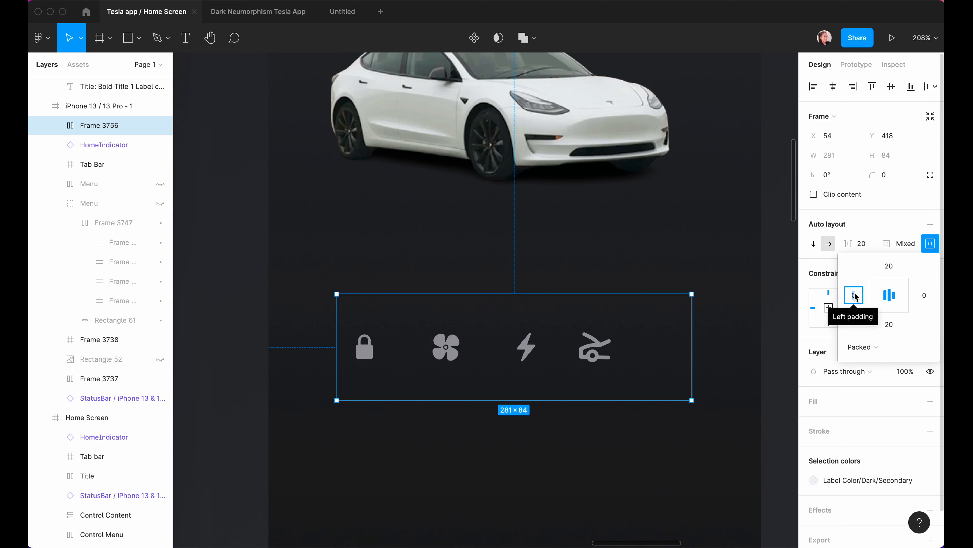
text(30)
key(Return)
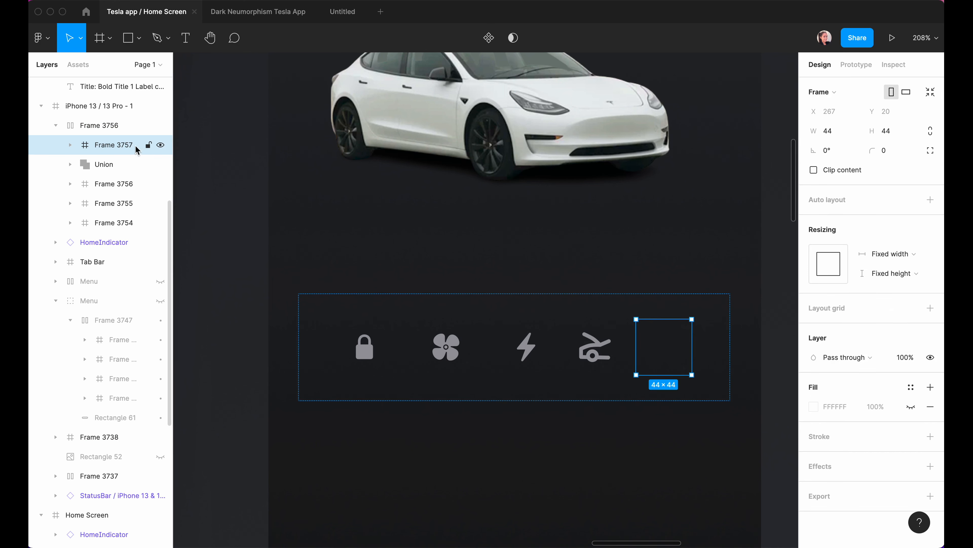
Wrap the car icon in its own 44×44 frame, Frame 3757, centred horizontally.
click(71, 145)
drag(91, 185, 110, 163)
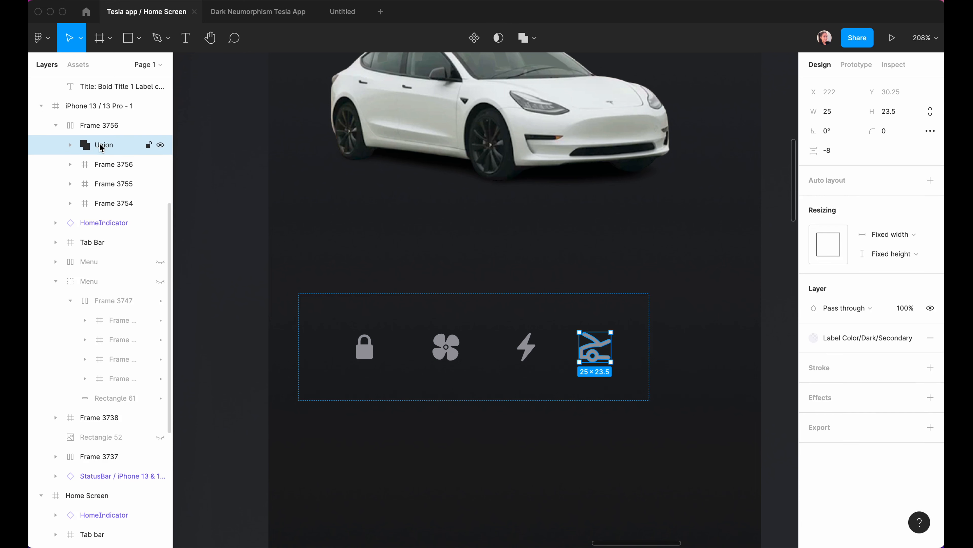
key(super+alt+g)
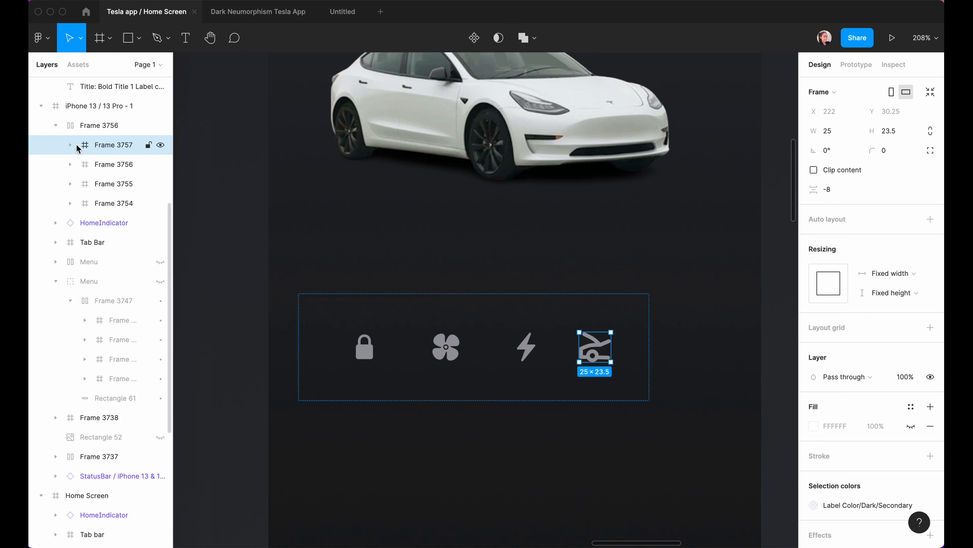
click(828, 133)
text(44)
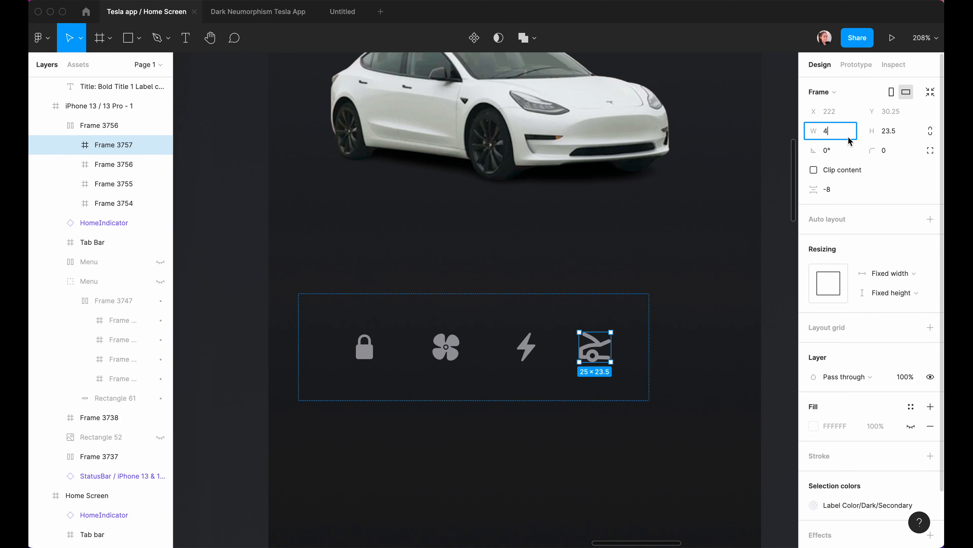
click(886, 132)
text(44)
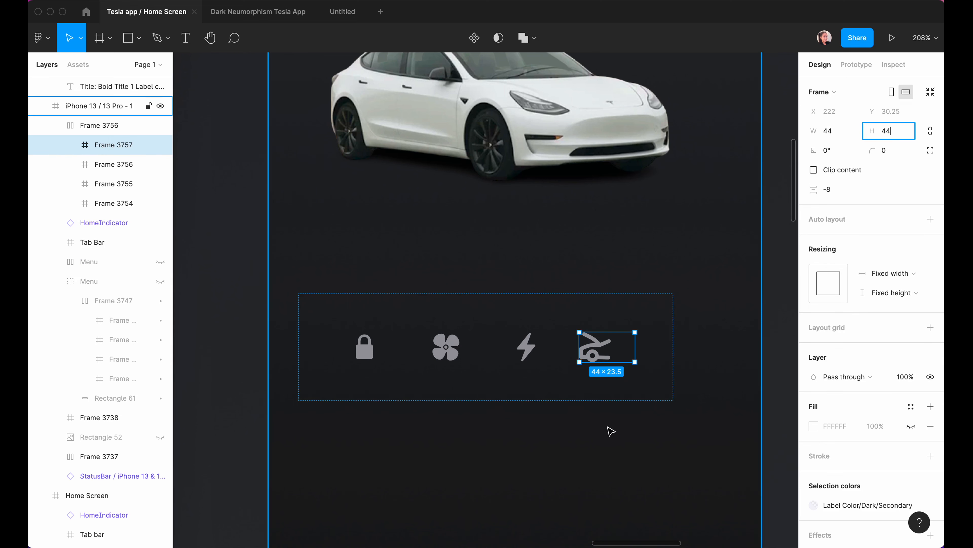
click(611, 430)
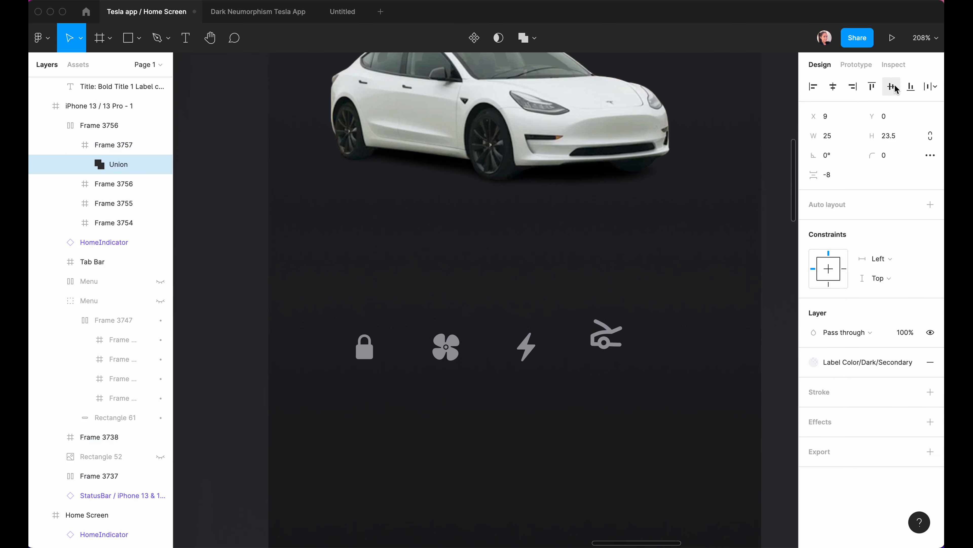
click(894, 85)
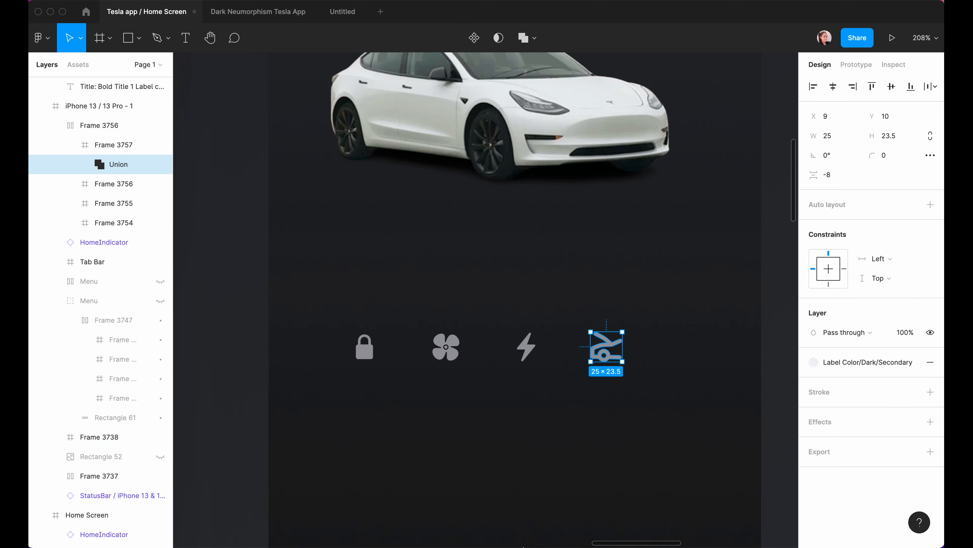
Centre the trunk icon vertically, name the frames Lock, Climate, Charge, Trunk, and the row Menu Control.
click(107, 200)
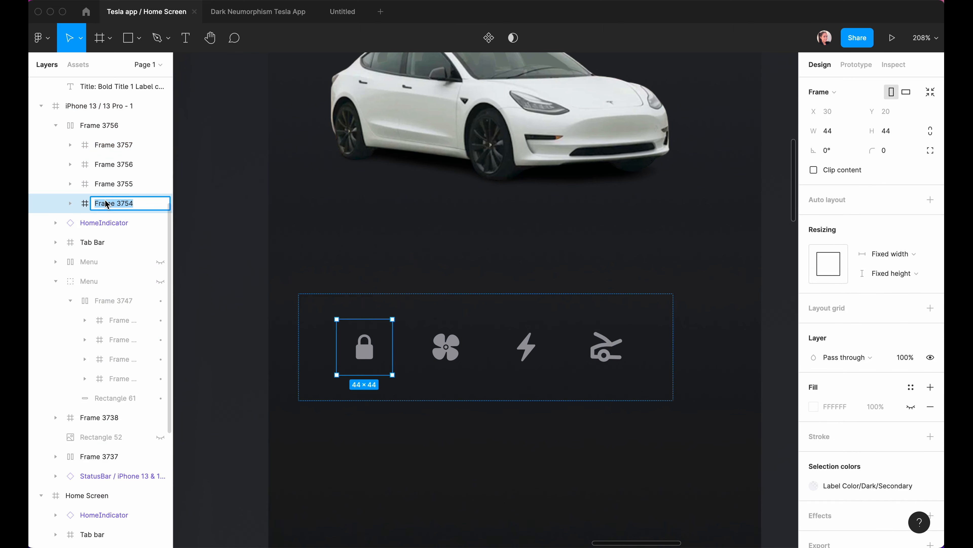
text(Lo)
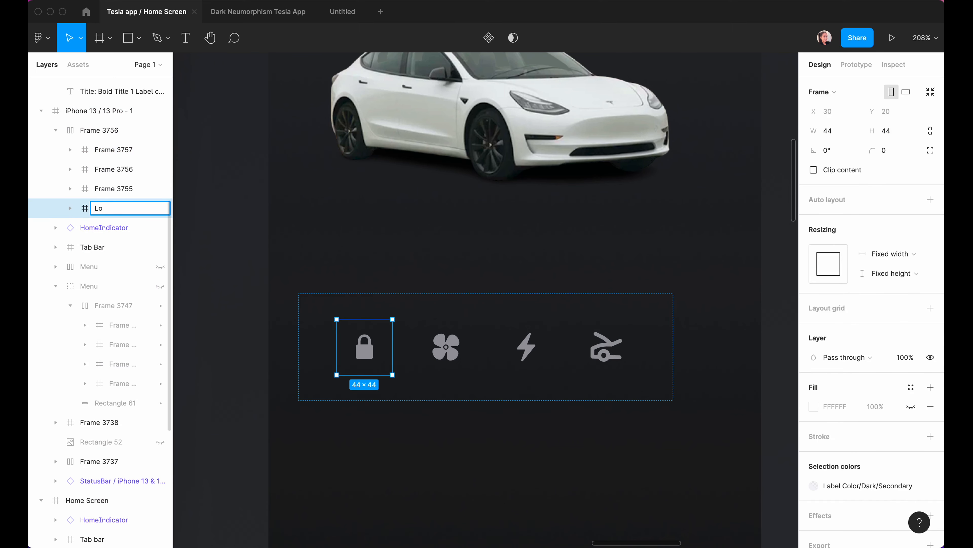
text(kck)
key(shift+Tab)
text(Climate)
key(shift+Tab)
text(Charge)
key(shift+Tab)
click(99, 151)
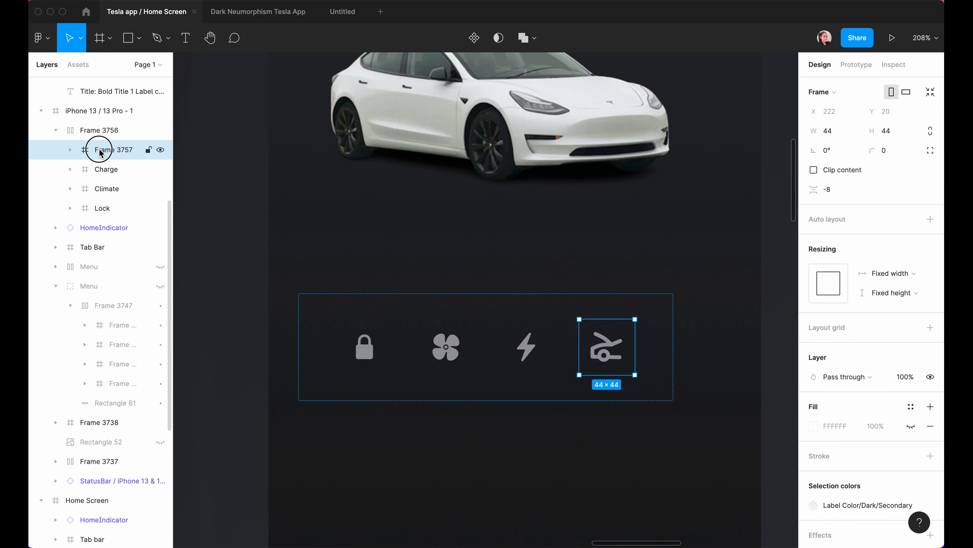
double_click(99, 151)
text(Trunk)
key(shift+Tab)
text(Menu Control)
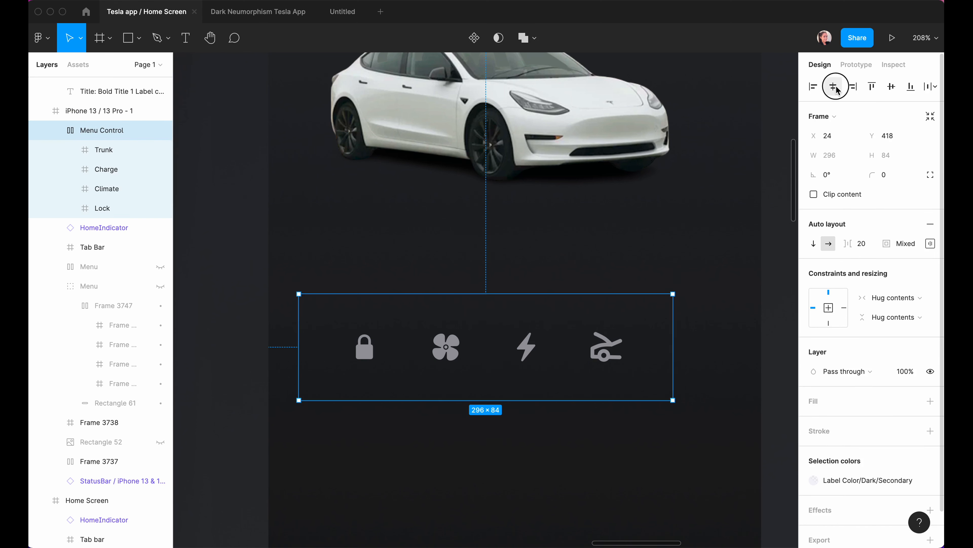
Centre the Menu Control row horizontally and set the icon spacing to 31.
drag(396, 356, 424, 355)
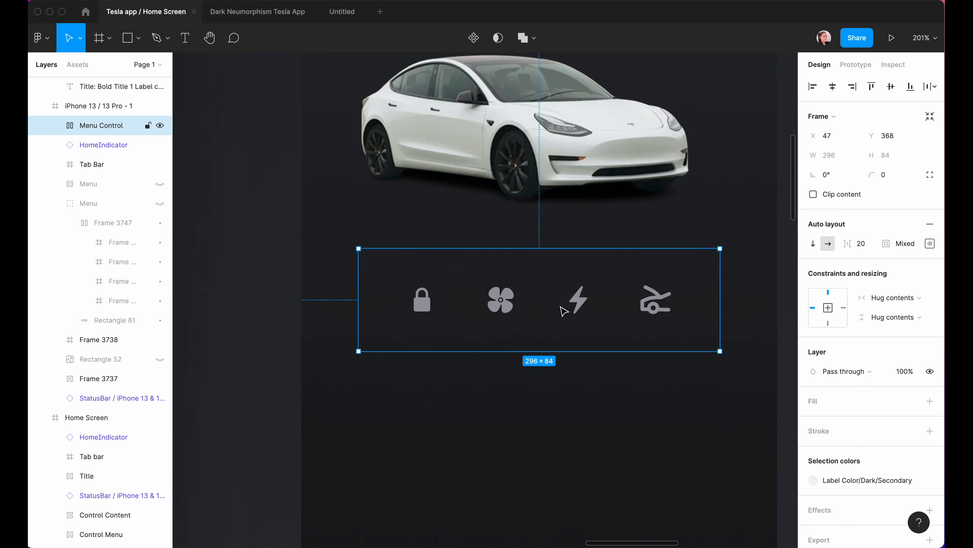
mouse_move(849, 243)
mouse_down()
mouse_move(861, 243)
mouse_move(846, 243)
mouse_up()
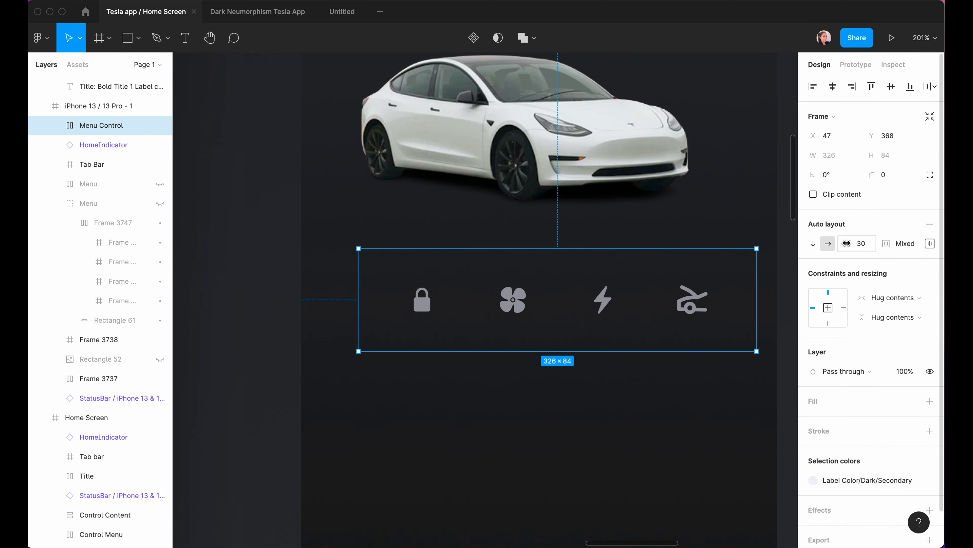
key(alt+h)
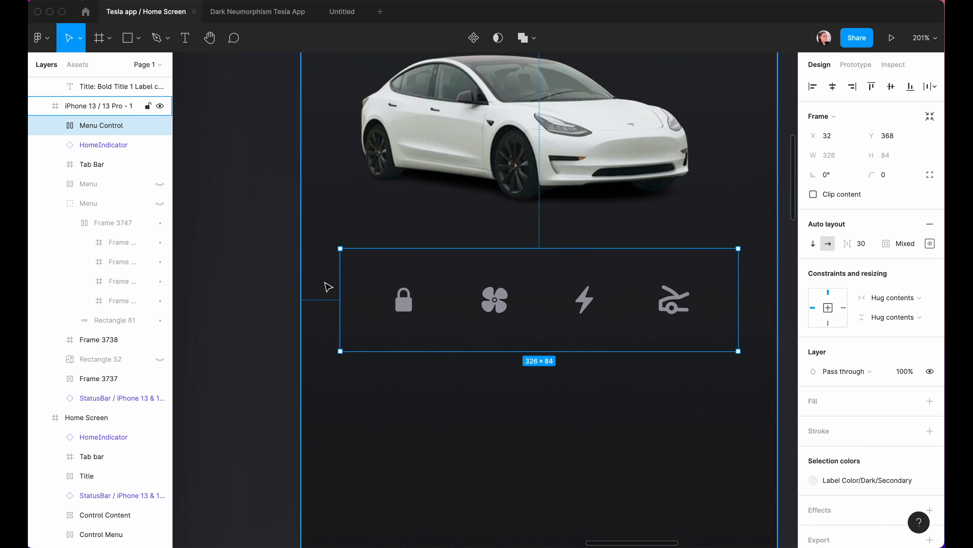
key(alt)
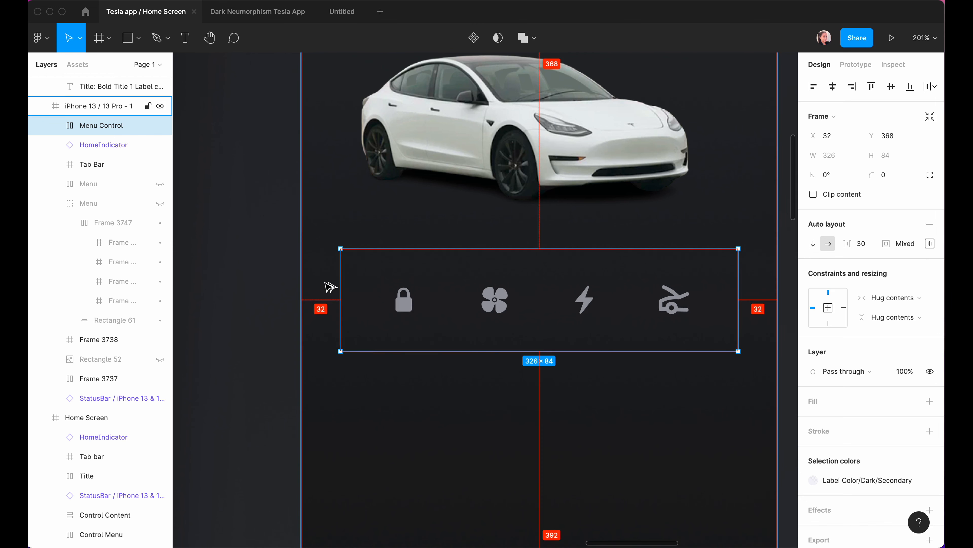
click(873, 248)
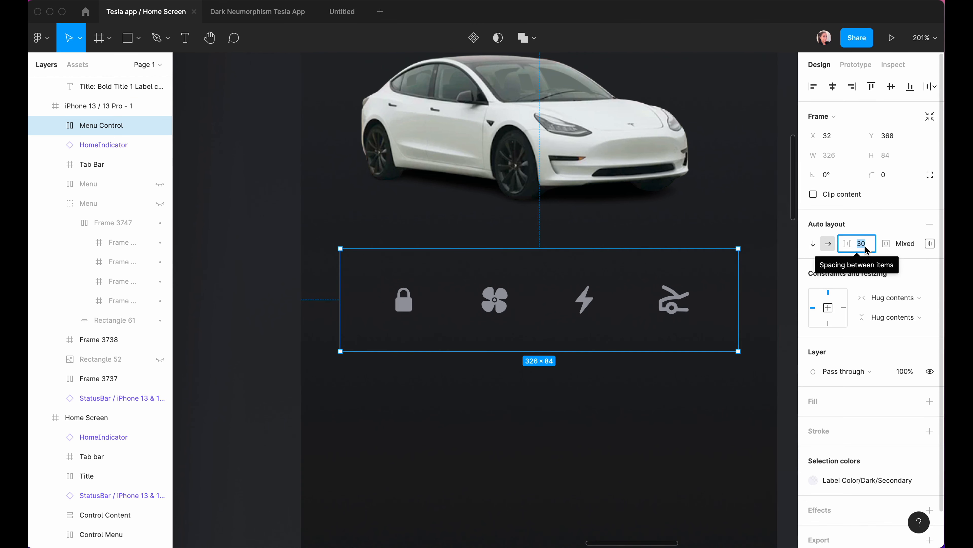
key(Up)
key(Up)
key(Down)
key(Return)
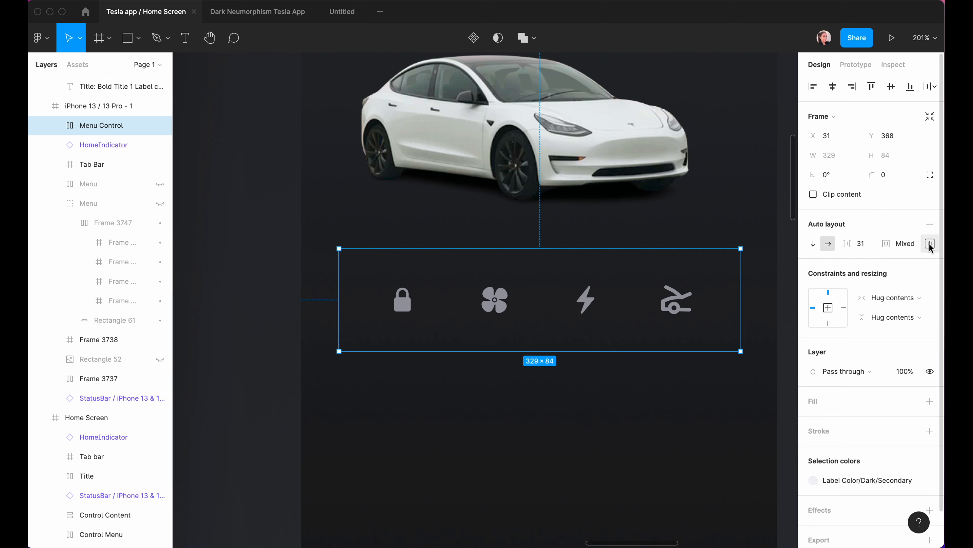
Distribute the icons with Space between and fix the row width at 330.
click(930, 247)
click(913, 346)
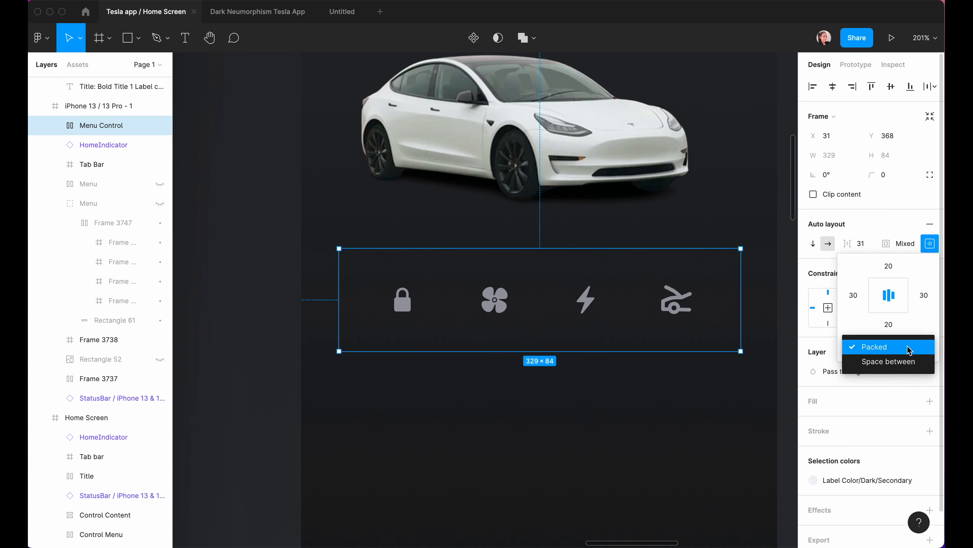
click(923, 361)
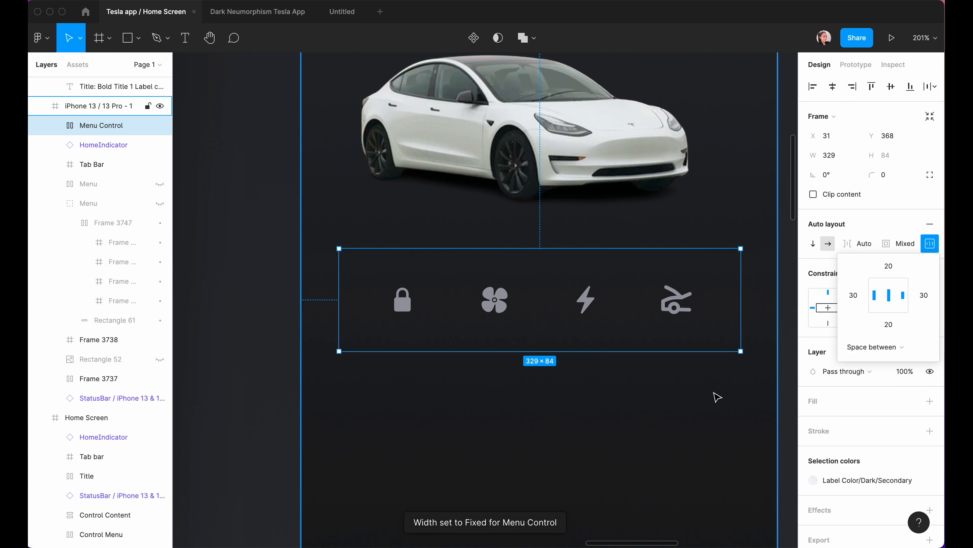
click(823, 158)
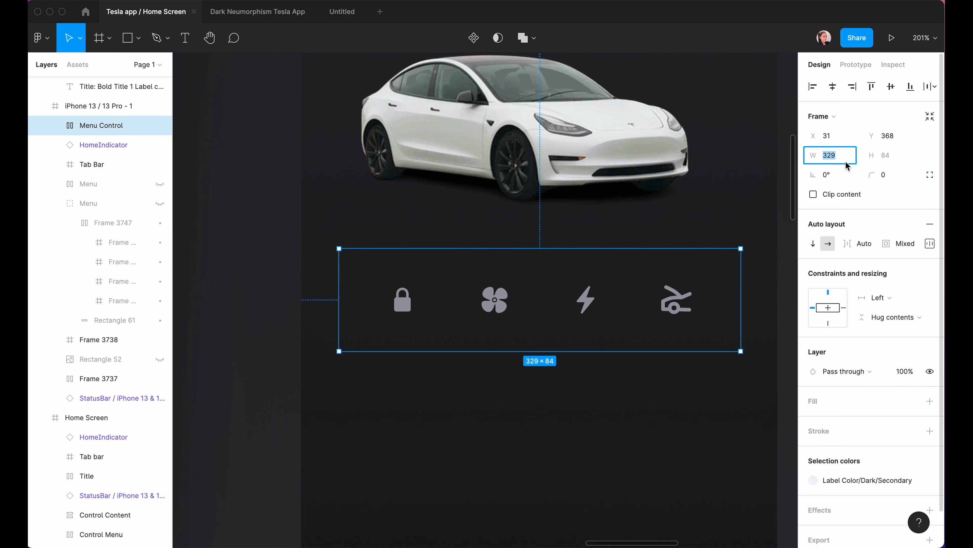
text(330)
key(Return)
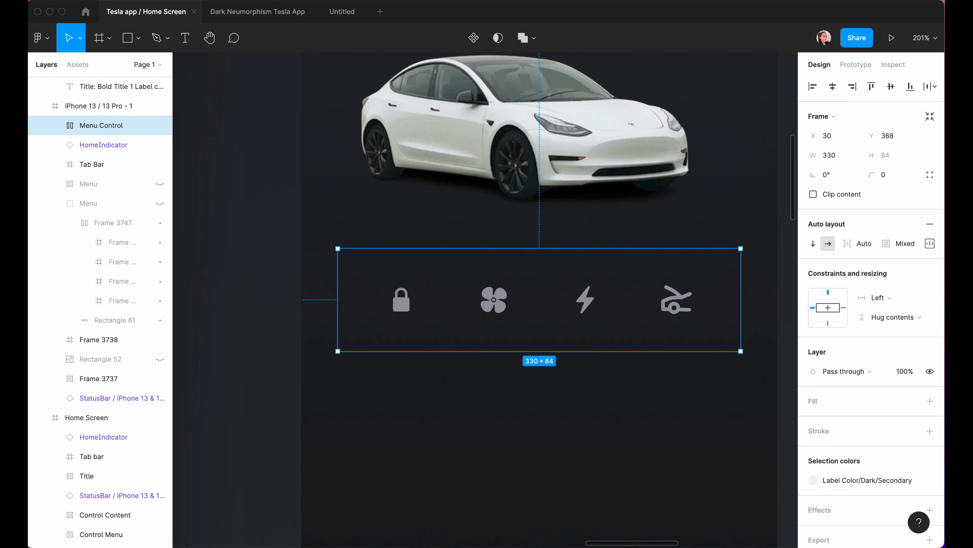
Pin the Menu Control row left and right, fill it with sampled 202224, and round corners to 50.
shift+click(843, 308)
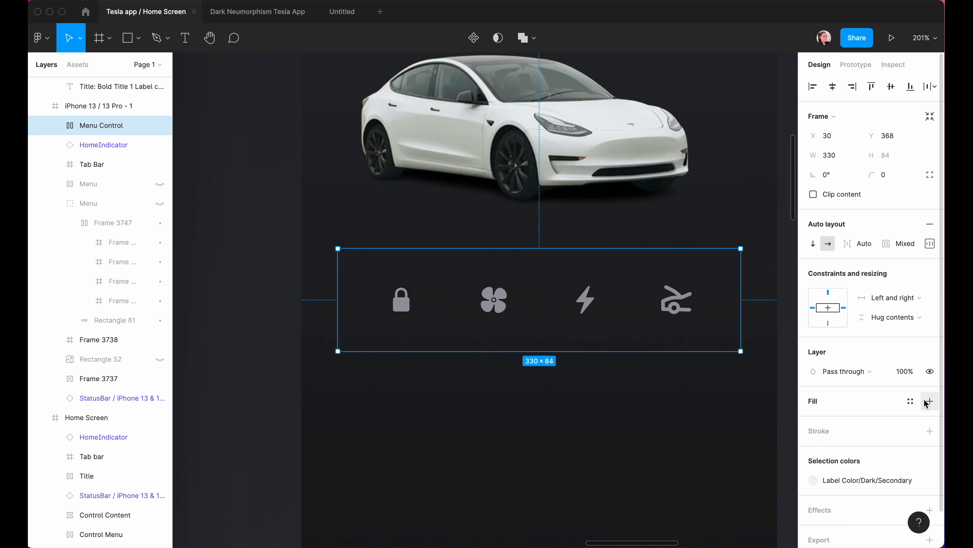
click(932, 406)
click(670, 412)
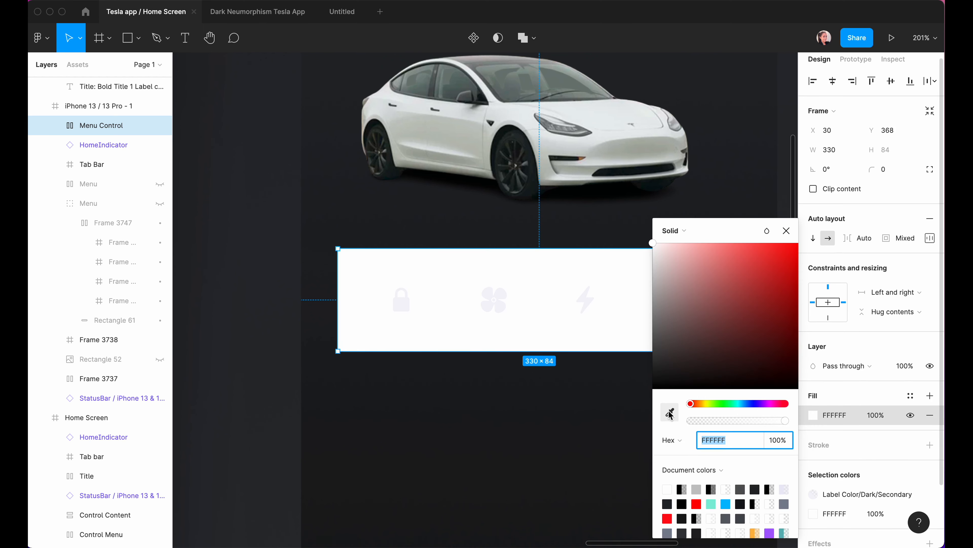
click(322, 265)
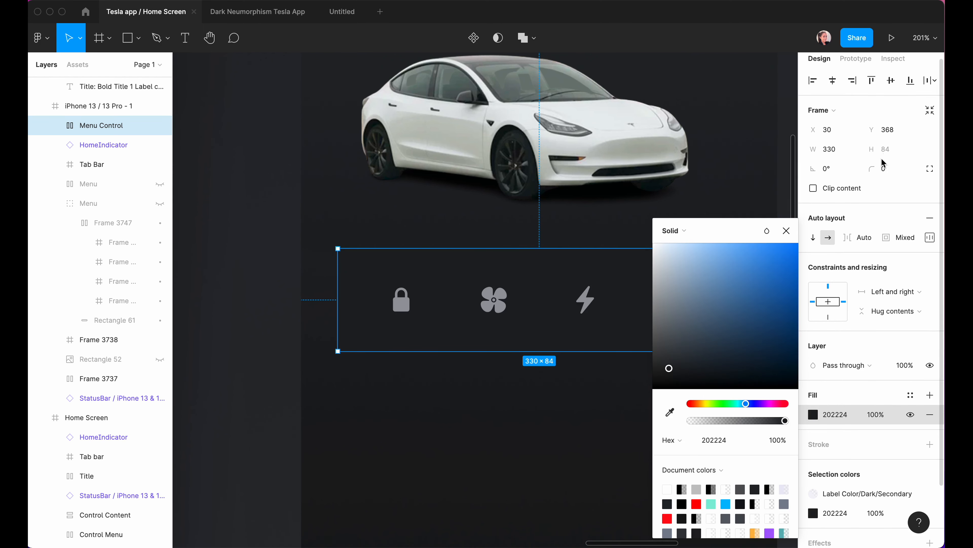
click(888, 175)
key(Return)
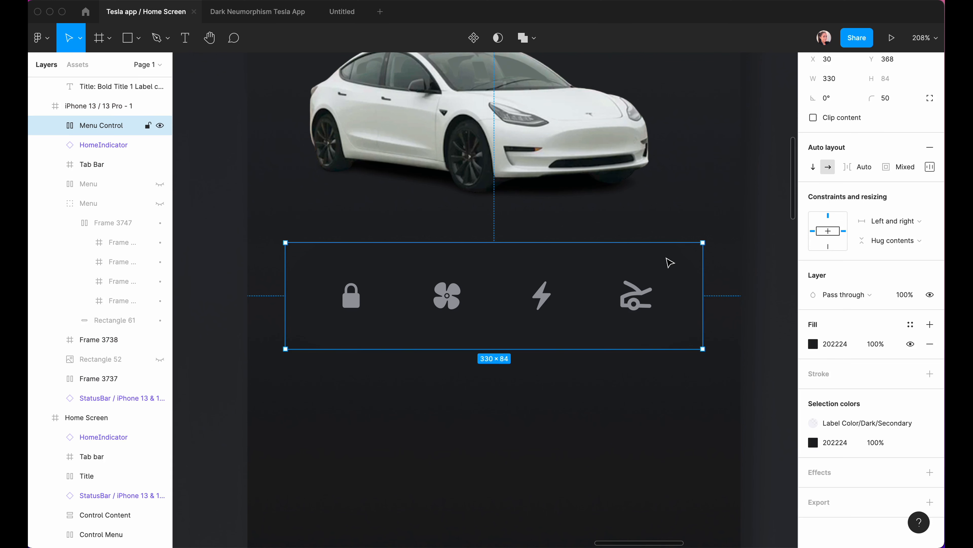
Add a first drop shadow to the Menu Control row with offset 10 and blur 20.
click(931, 472)
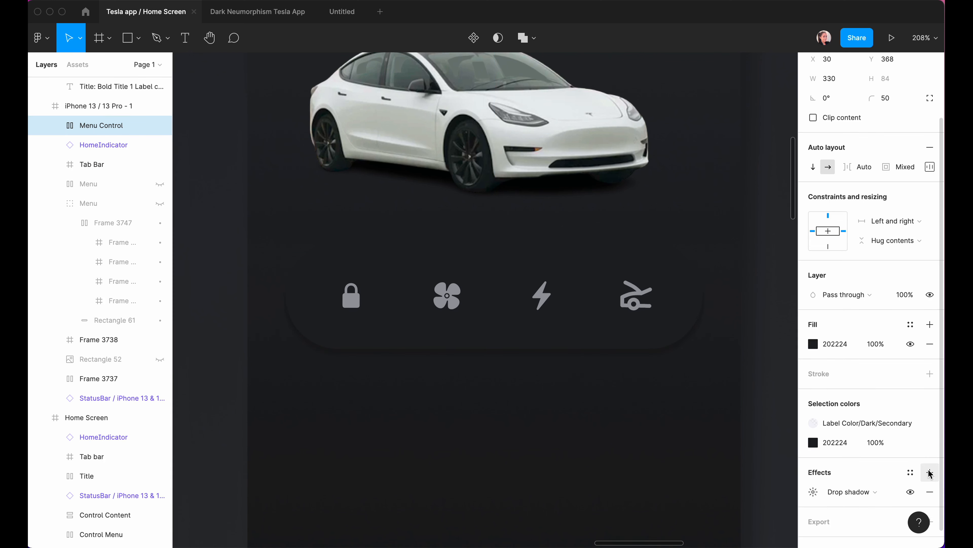
click(813, 491)
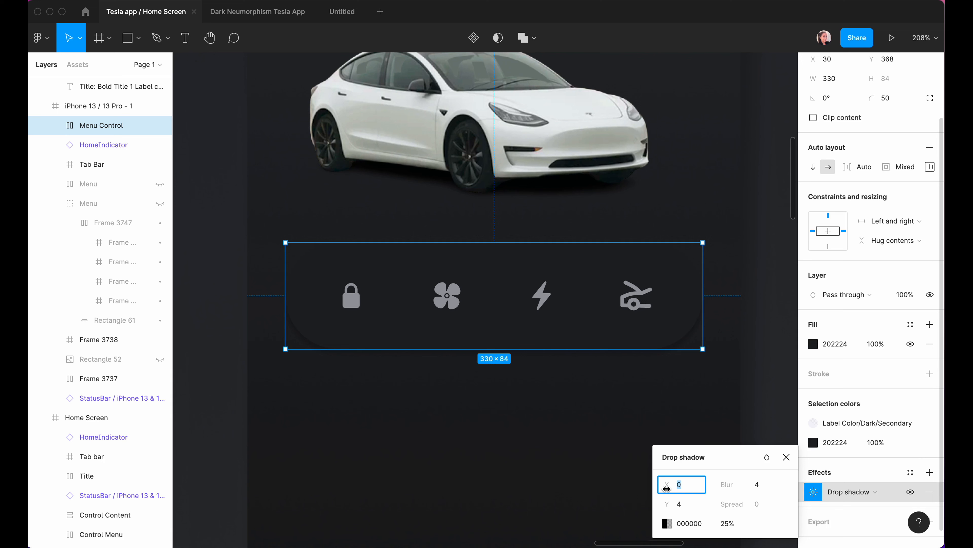
text(10)
click(681, 504)
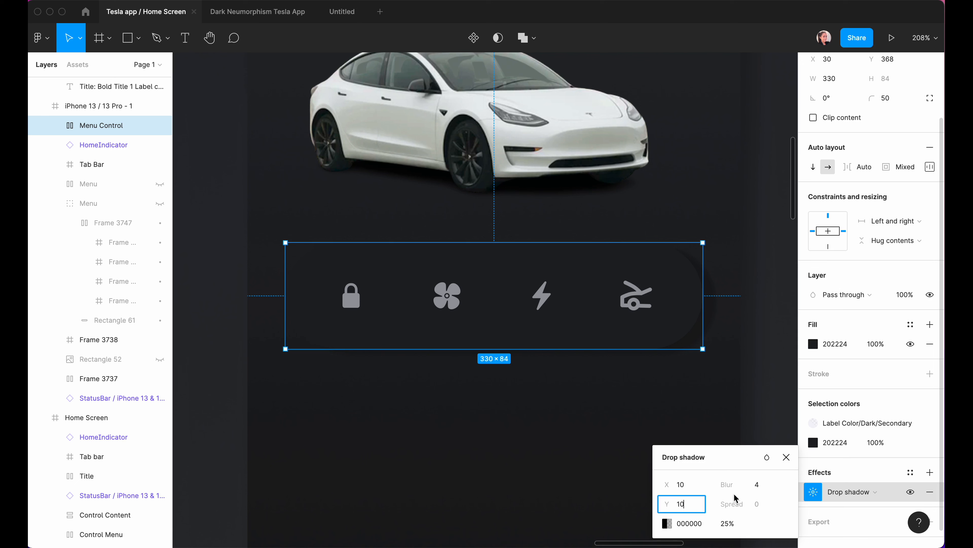
click(761, 489)
text(2)
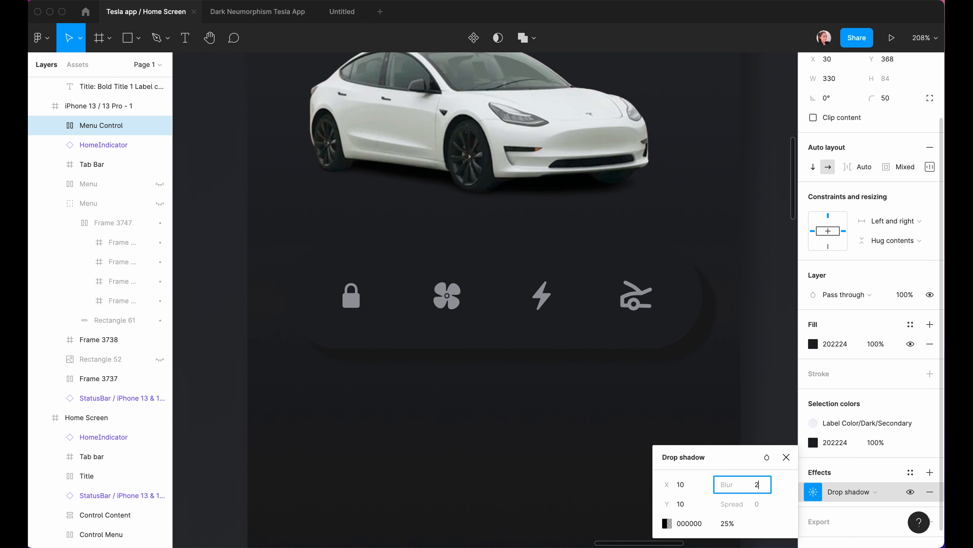
text(0)
key(Return)
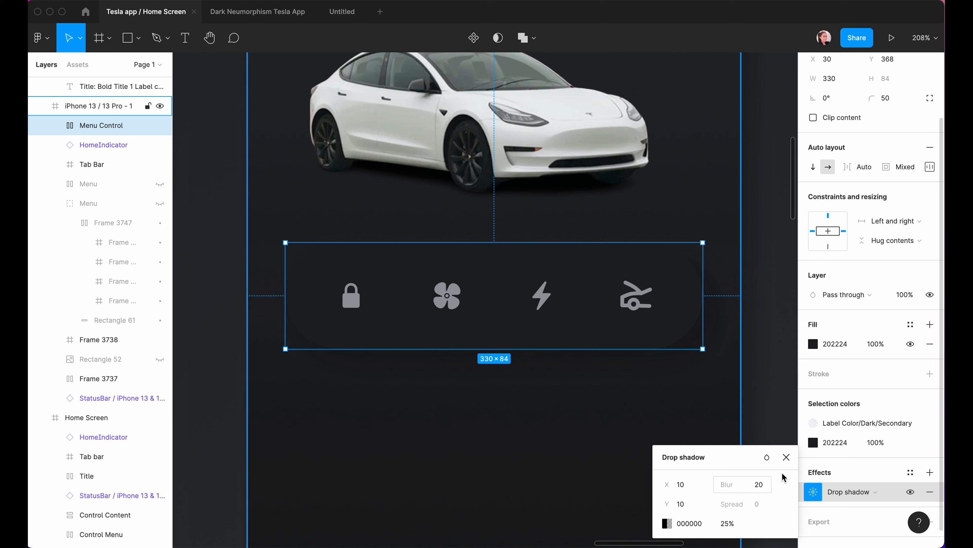
Add a second white FFFFFF drop shadow offset −10/−10 with blur 20.
click(930, 472)
click(811, 494)
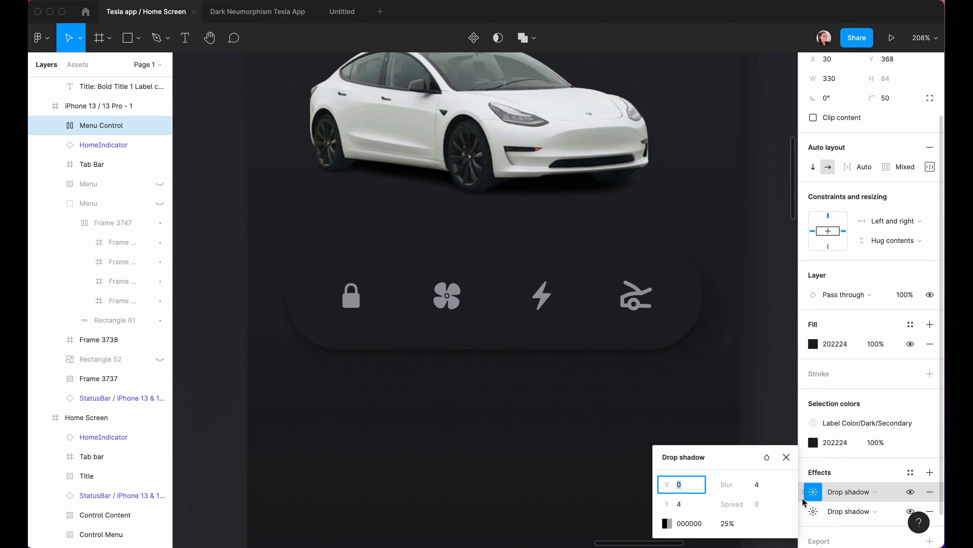
click(668, 523)
text(fff)
key(Return)
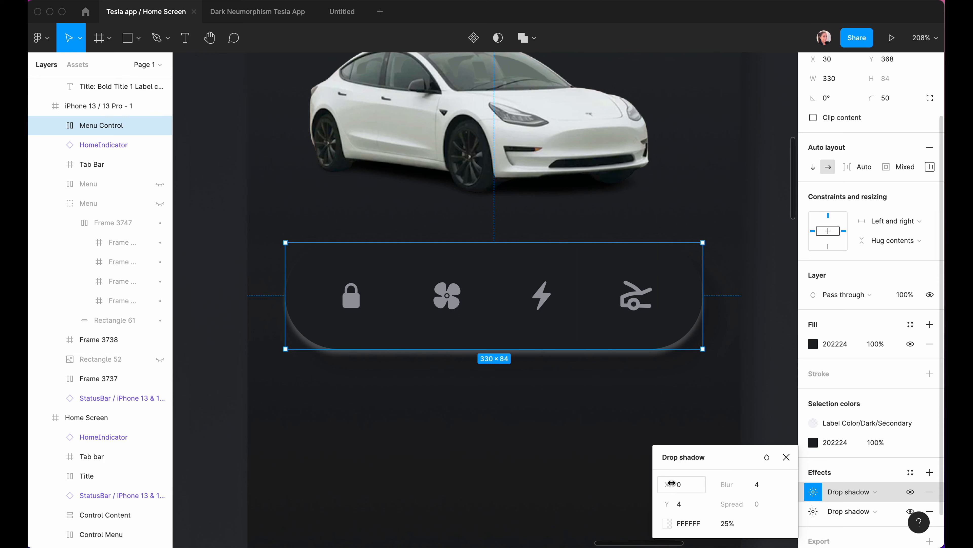
click(682, 484)
text(-10)
key(Tab)
text(-10)
key(Tab)
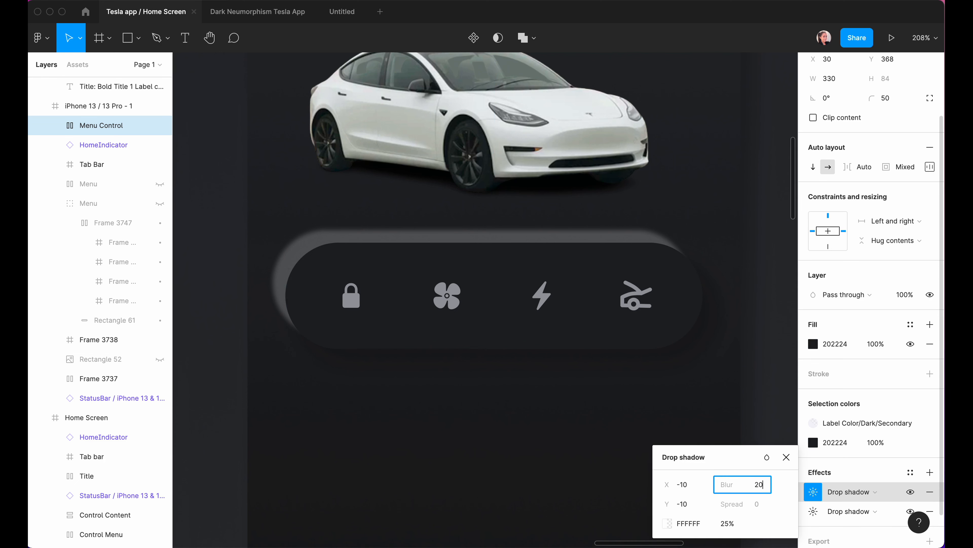
key(Return)
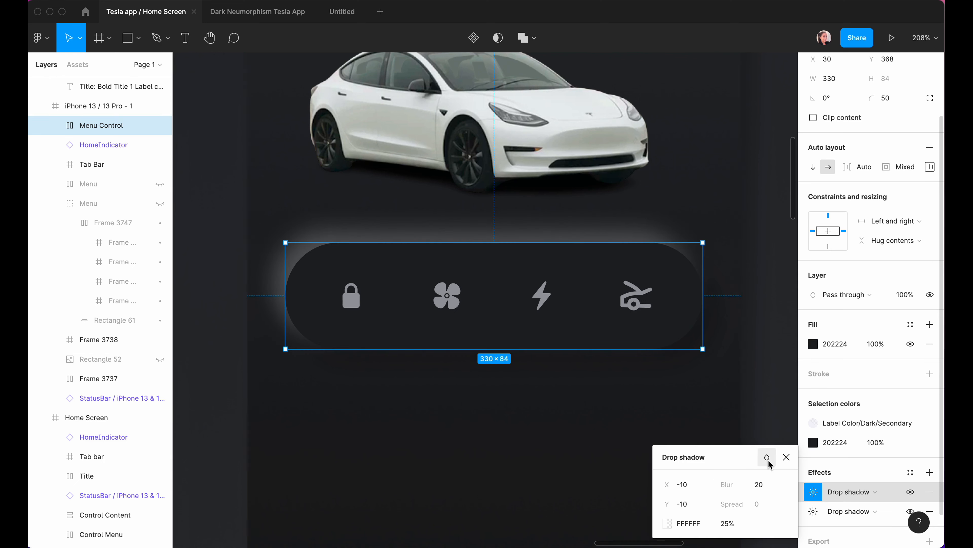
Set the white shadow's blend mode to Normal, keeping its opacity at 25%.
click(769, 458)
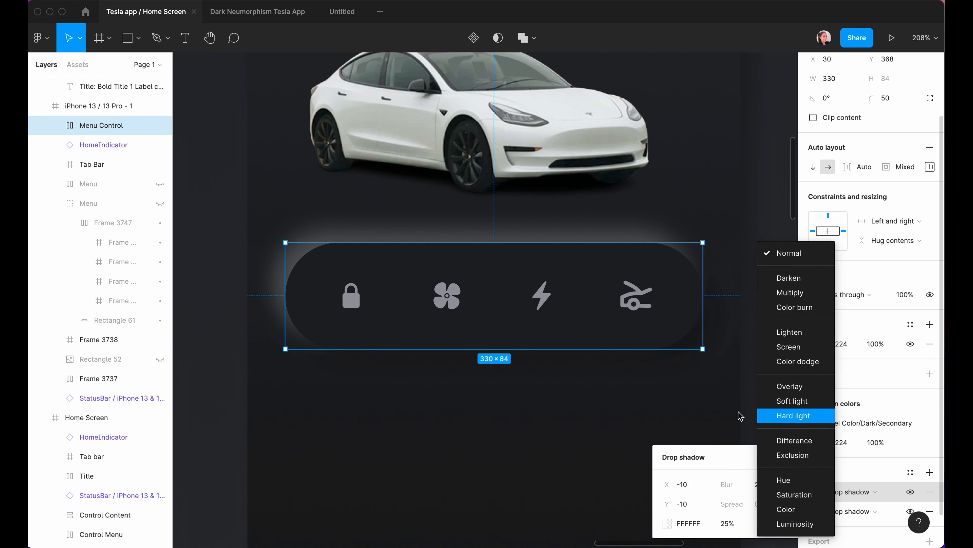
click(802, 386)
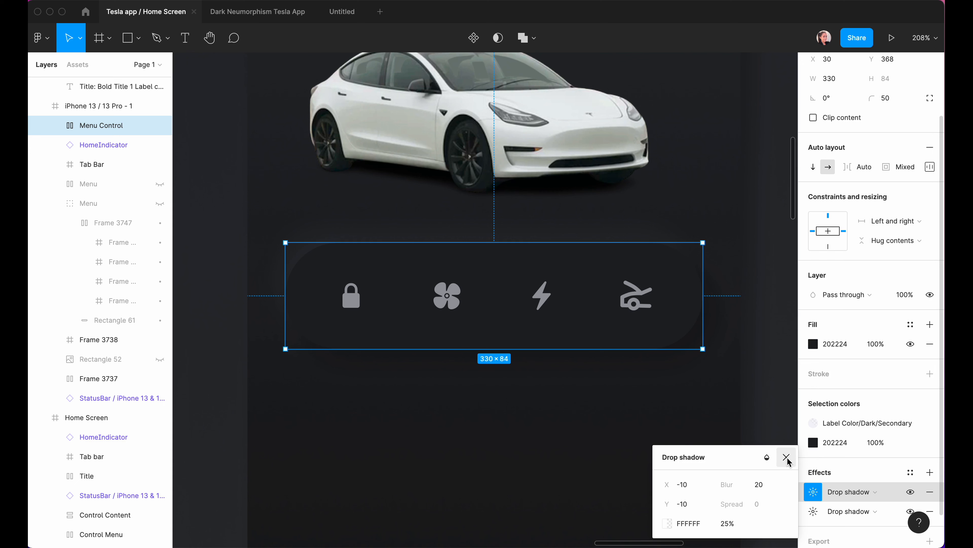
click(767, 456)
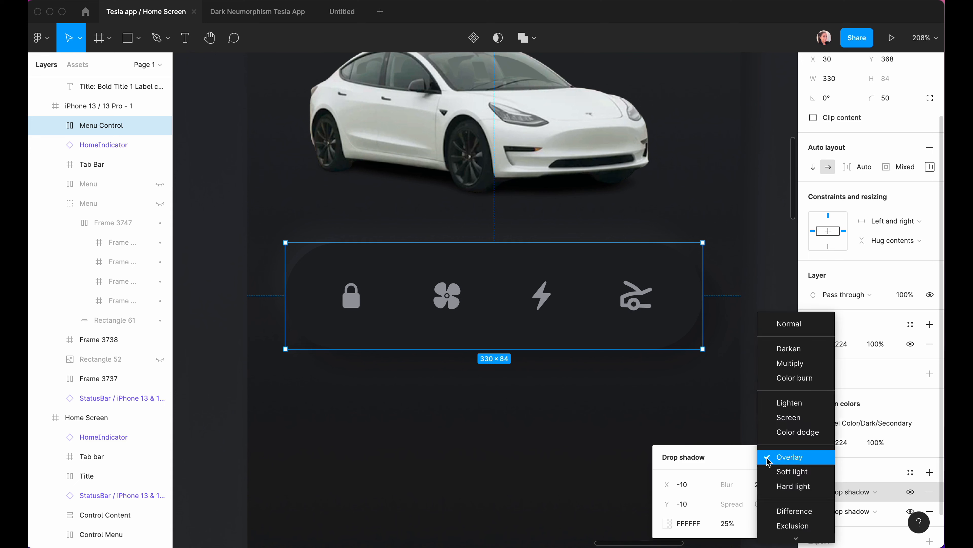
click(767, 320)
click(667, 523)
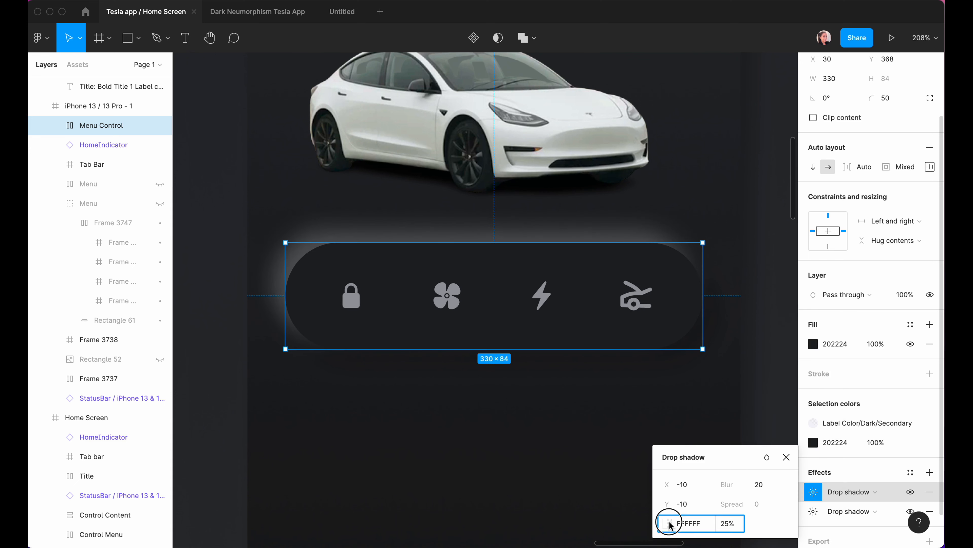
drag(619, 229, 827, 140)
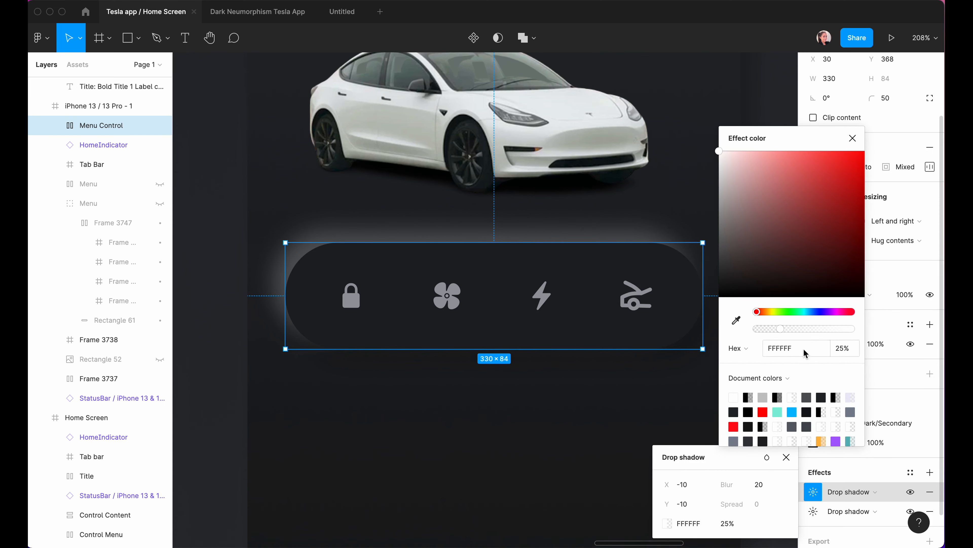
drag(780, 328, 758, 330)
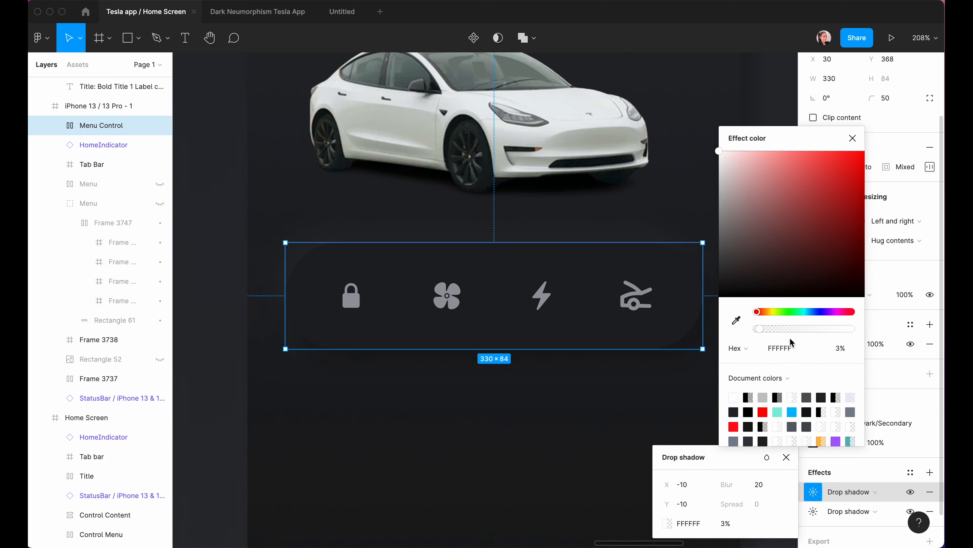
key(super+z)
key(super+z)
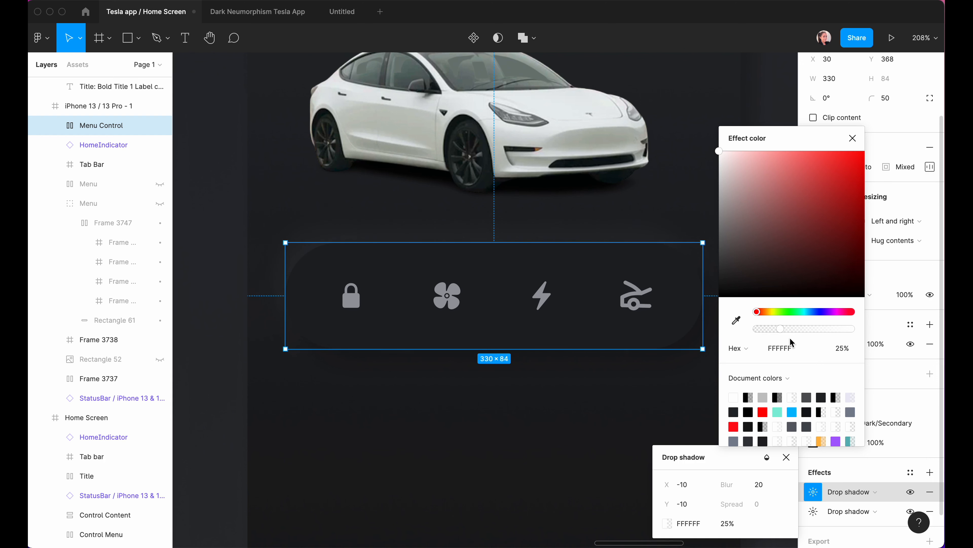
click(852, 138)
click(793, 400)
click(768, 398)
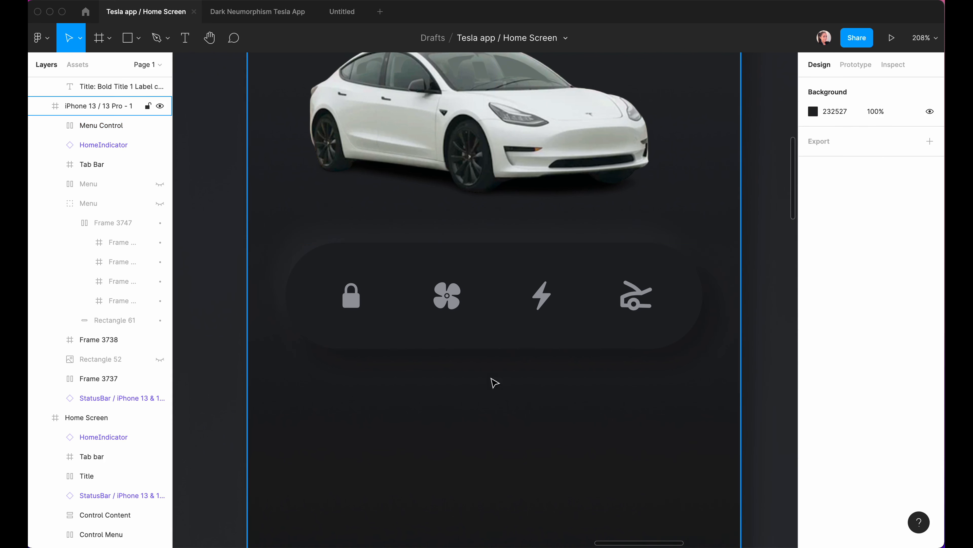
Review the Dark Neumorphism Tesla App reference, then zoom into the Home Screen's Control Content card.
scroll(653, 446, down, 5)
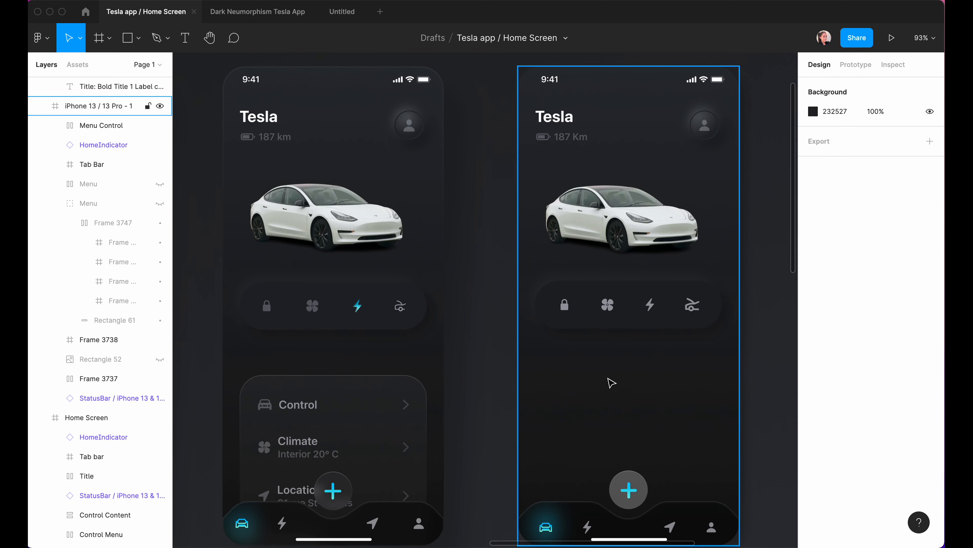
click(485, 372)
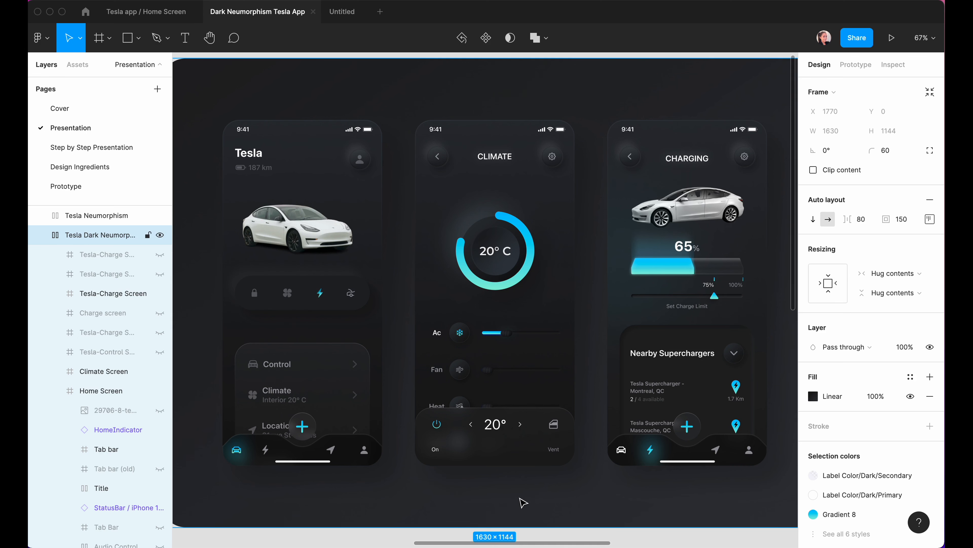
click(146, 11)
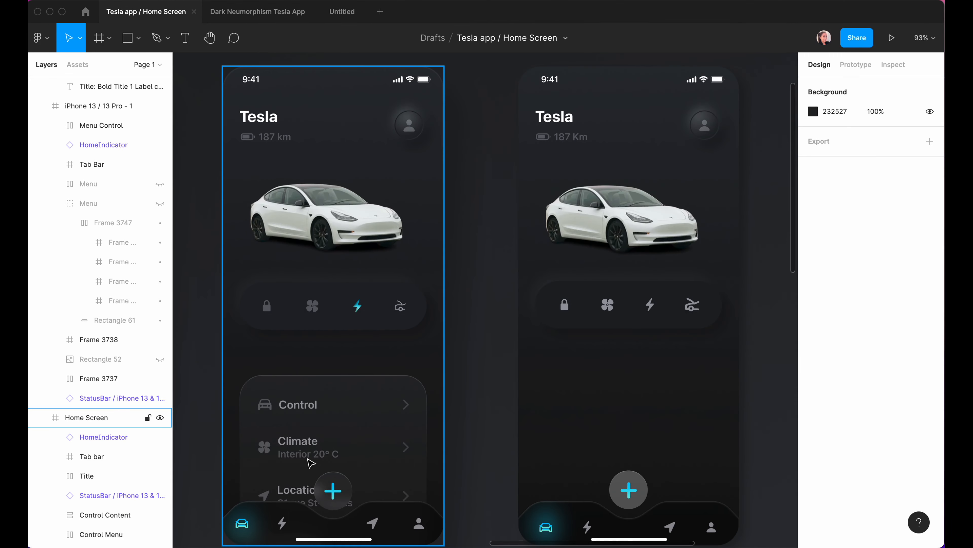
click(344, 449)
key(shift+2)
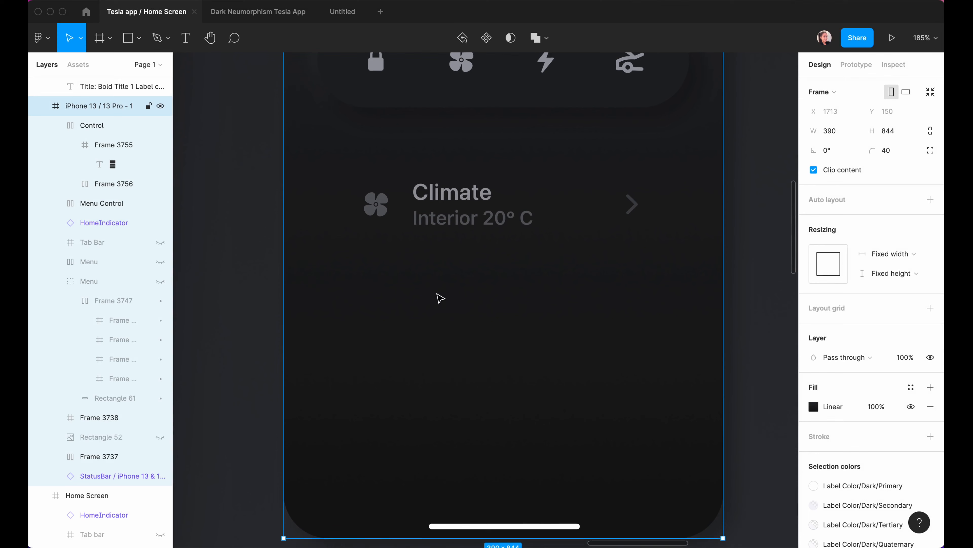
Add a Climate text label below the row with a pasted Interior 20° C line beneath it.
scroll(437, 261, down, 3)
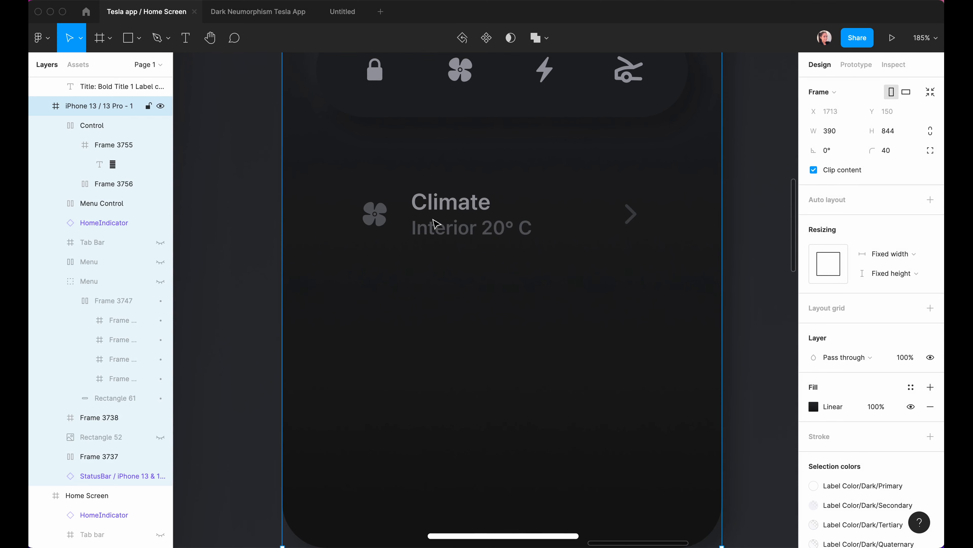
key(t)
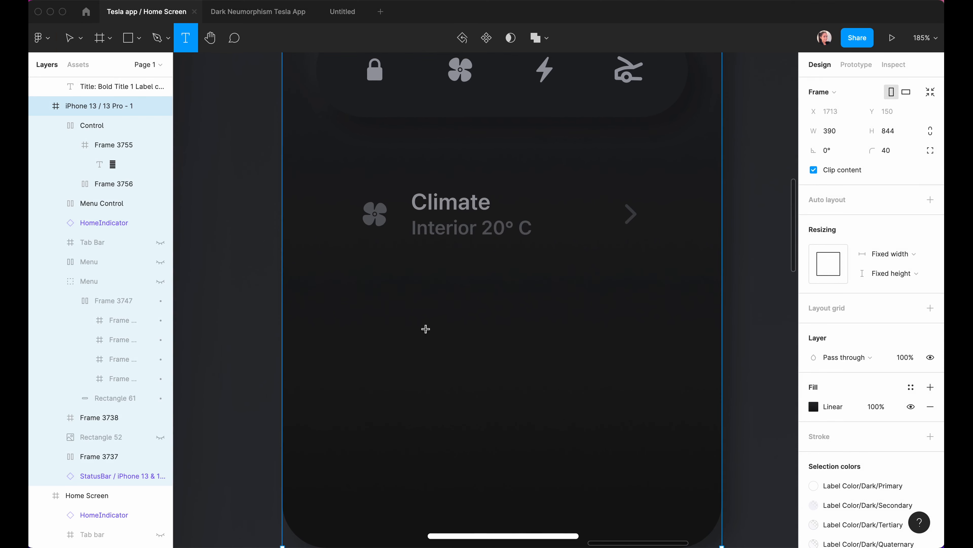
click(426, 327)
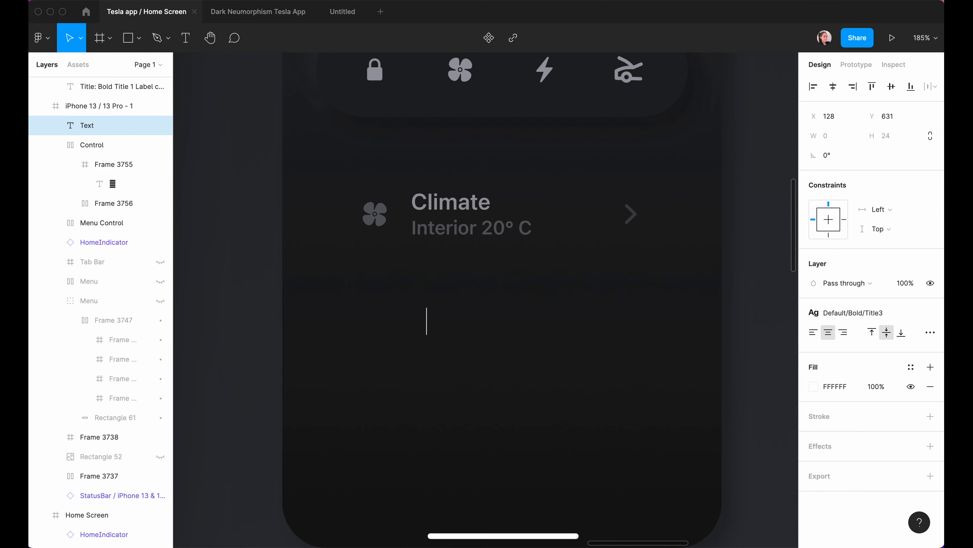
text(Climate)
key(Escape)
key(Escape)
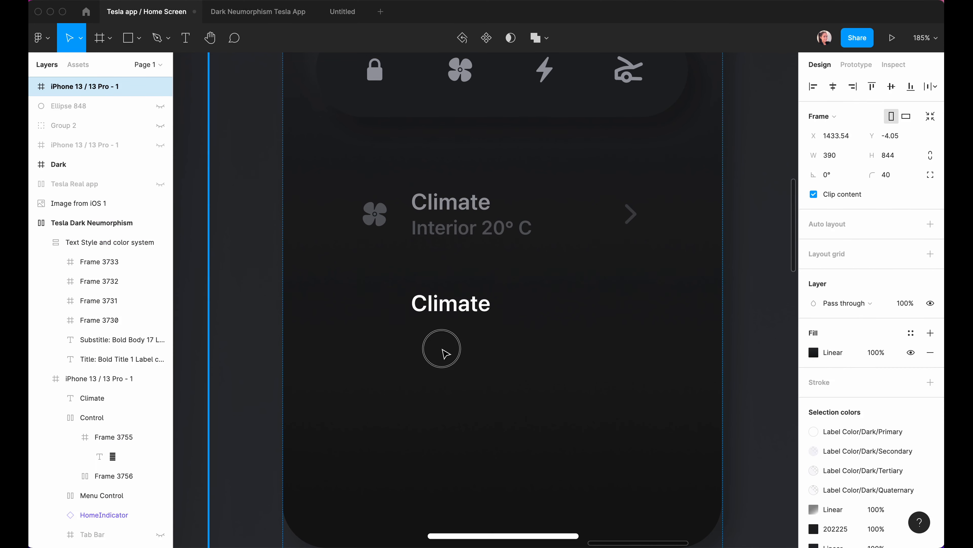
drag(441, 348, 444, 315)
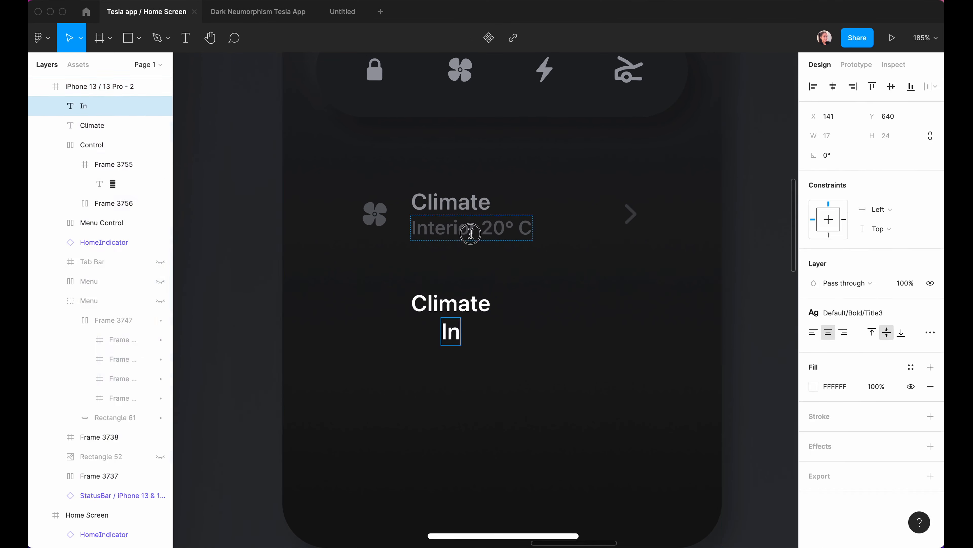
click(470, 231)
drag(413, 228, 546, 236)
key(super+c)
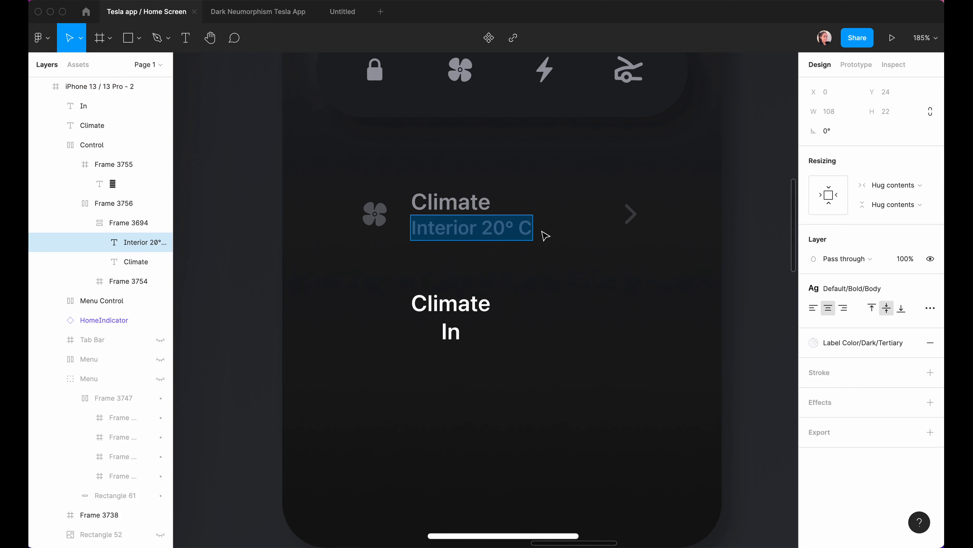
double_click(456, 332)
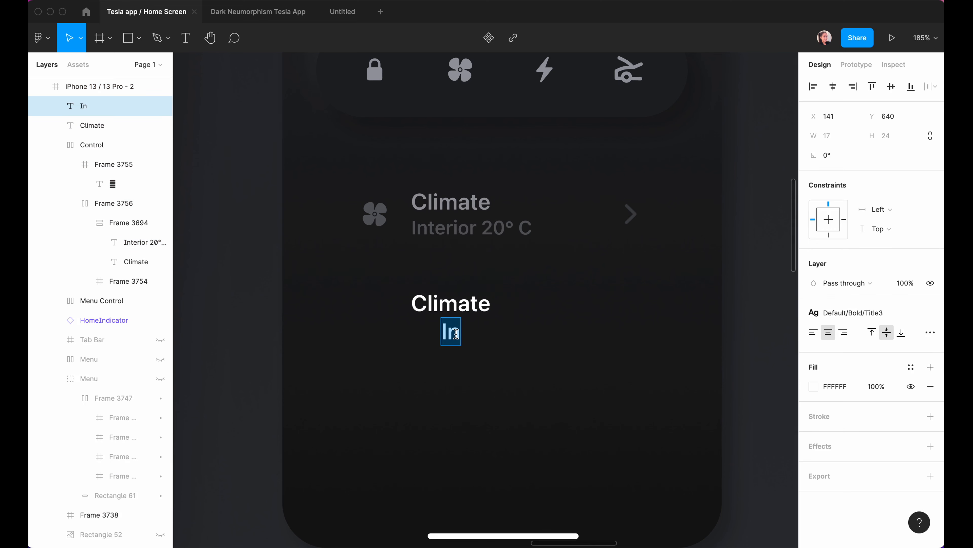
key(super+v)
key(Escape)
Apply the Title3 text style and Label Color/Dark/Secondary colour to the Climate label.
click(451, 314)
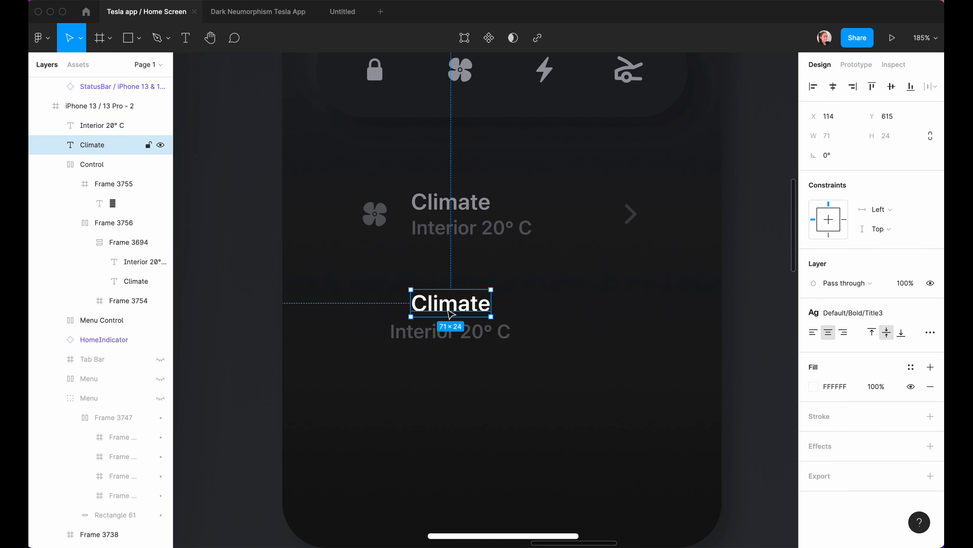
click(906, 314)
click(851, 455)
click(911, 366)
scroll(876, 483, down, 5)
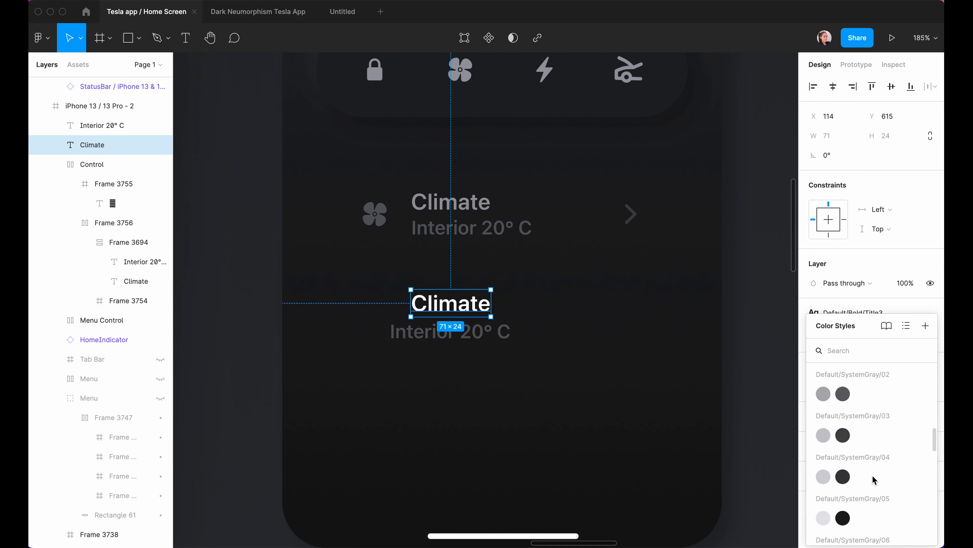
click(874, 480)
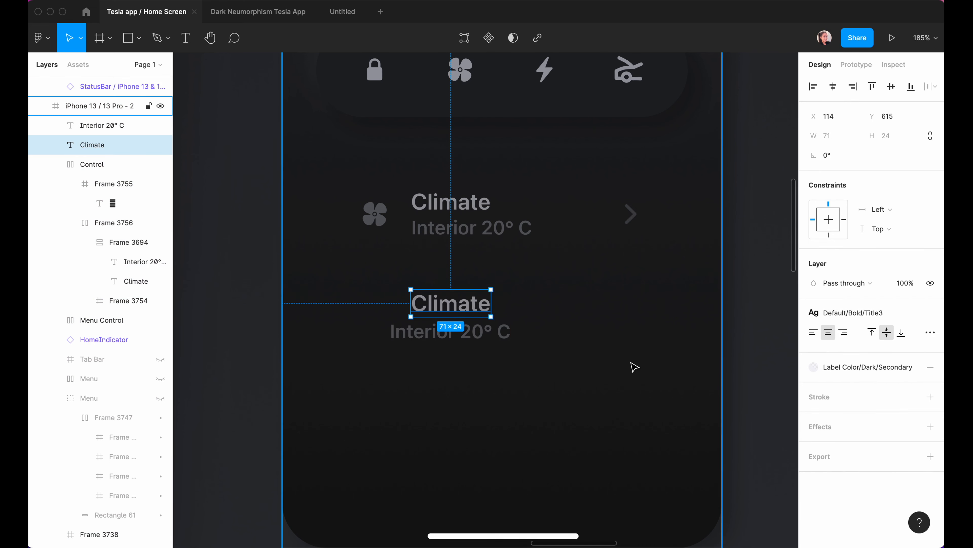
Wrap the Climate and Interior 20° C labels in a vertical auto-layout frame.
key(Escape)
click(447, 309)
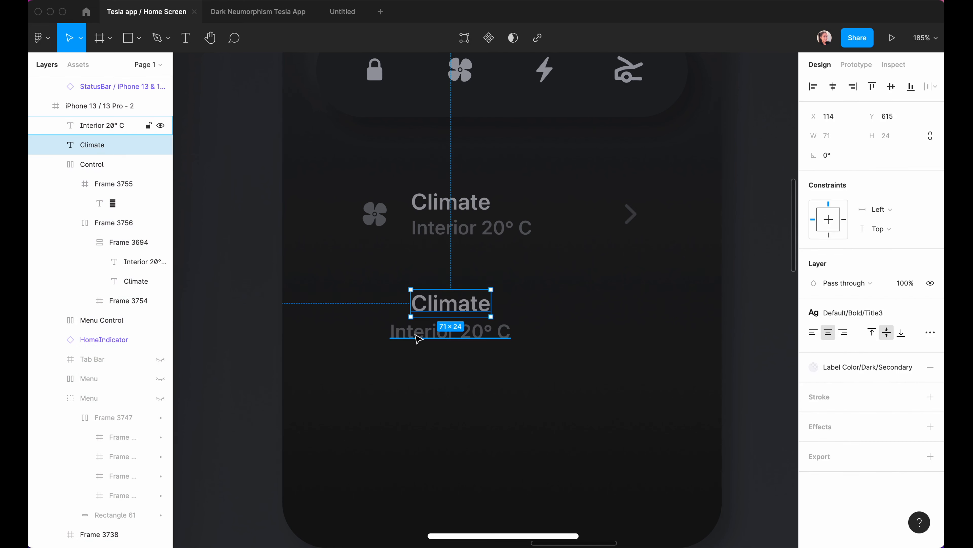
shift+click(426, 322)
key(shift+a)
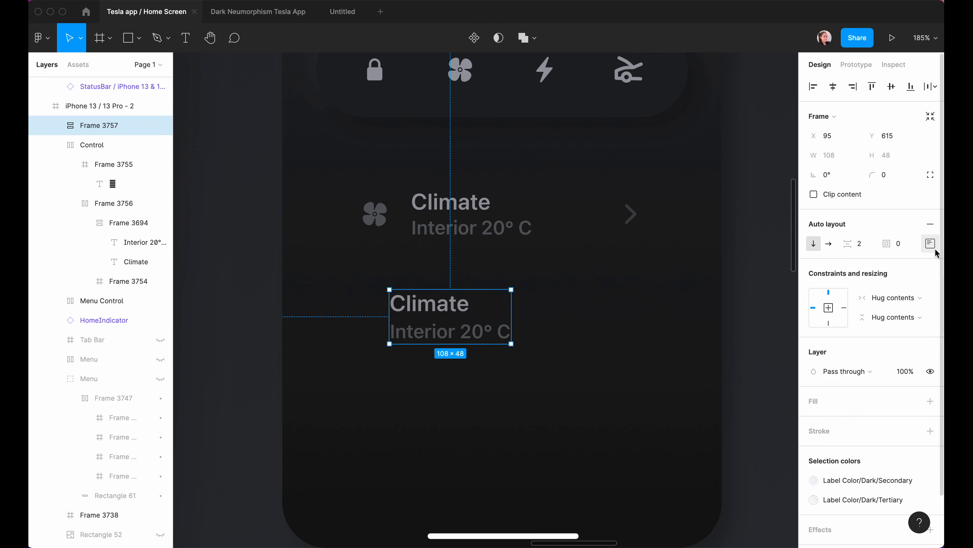
Give the new frame a fixed width.
click(851, 290)
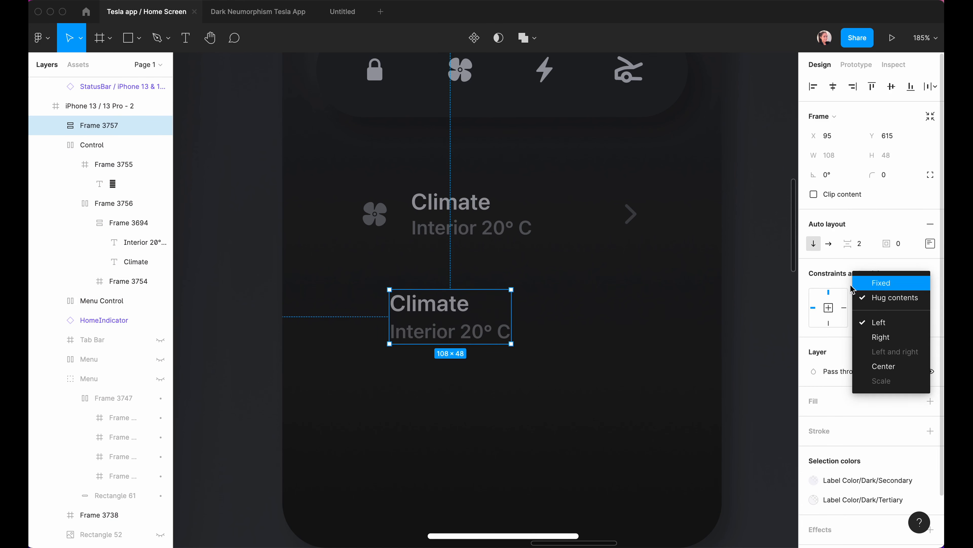
click(881, 283)
key(Escape)
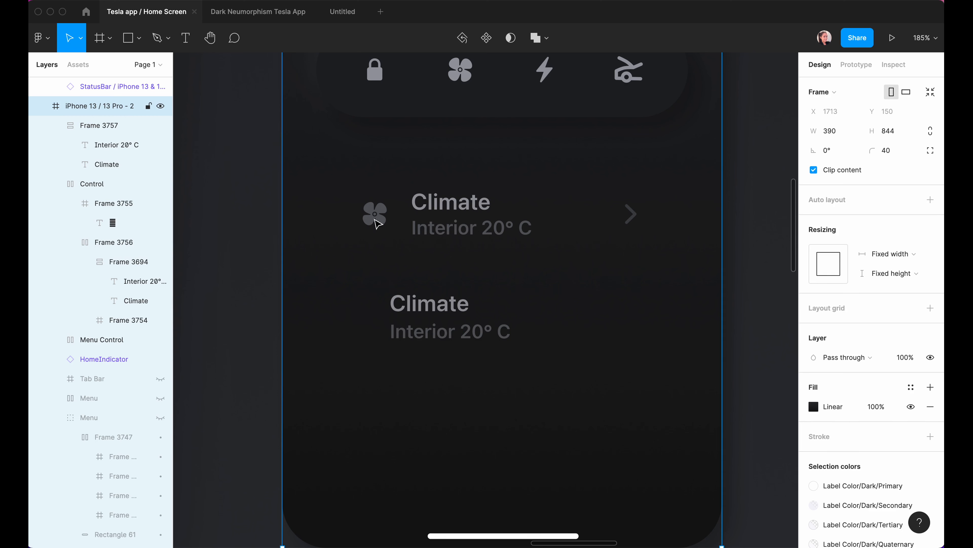
Copy the fan glyph from the Control row into a new text layer beside the Climate label.
super+click(377, 210)
super+click(387, 222)
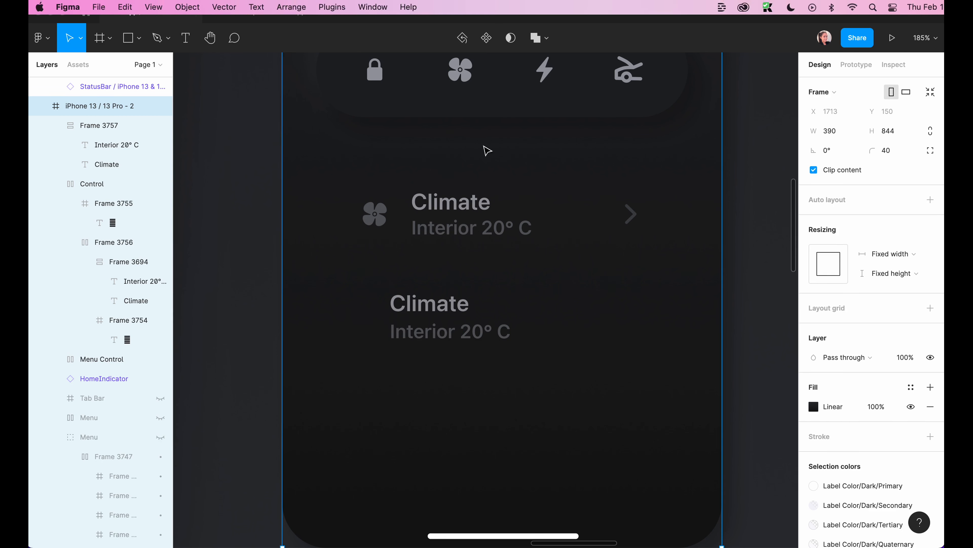
click(376, 215)
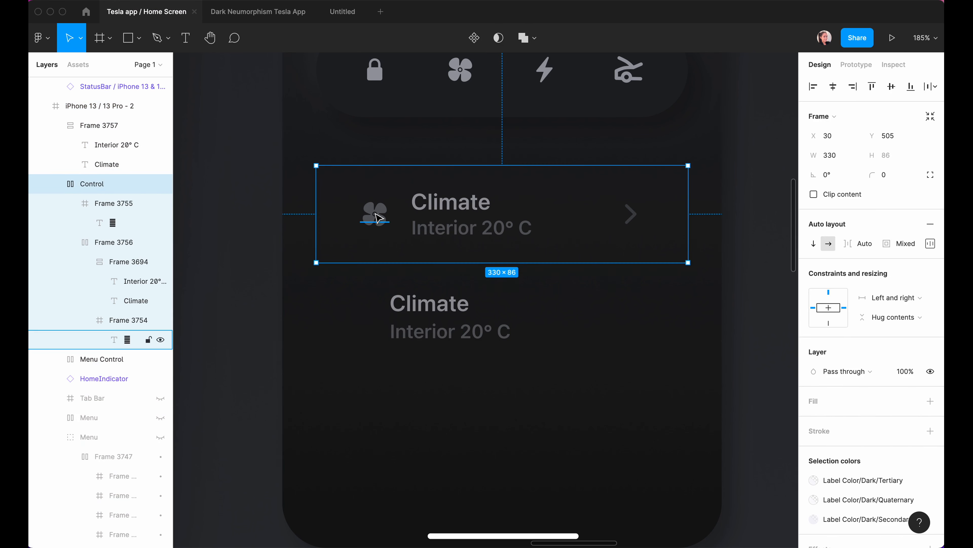
double_click(376, 216)
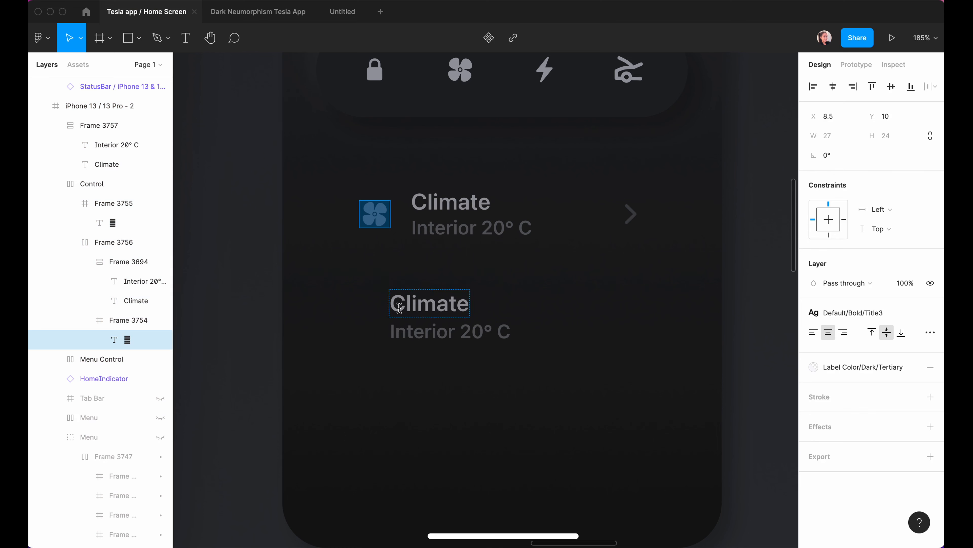
key(t)
click(337, 315)
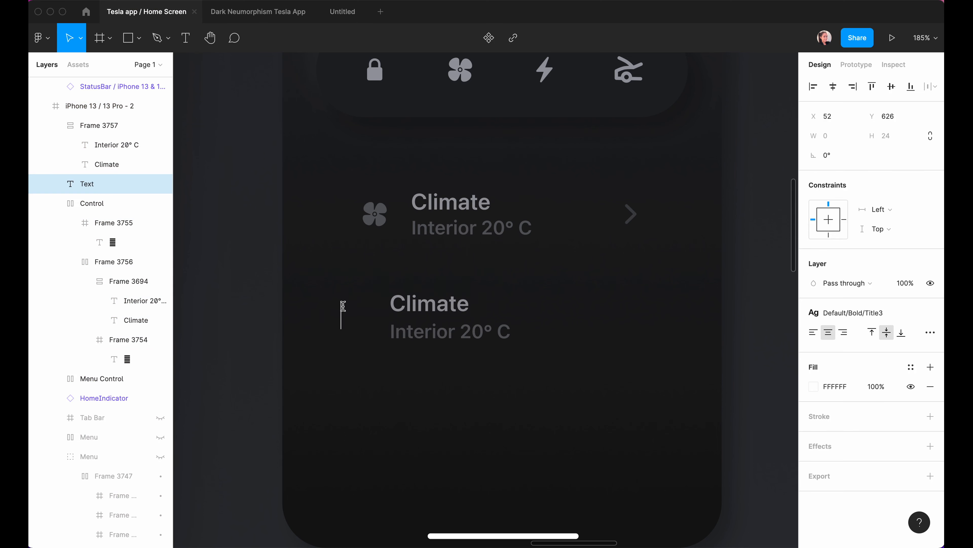
key(super+v)
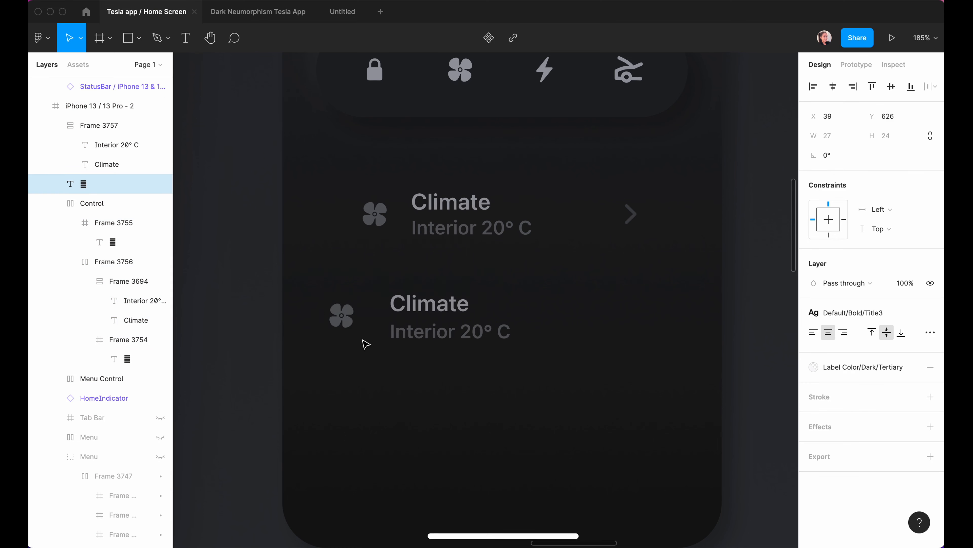
key(Escape)
drag(346, 320, 360, 323)
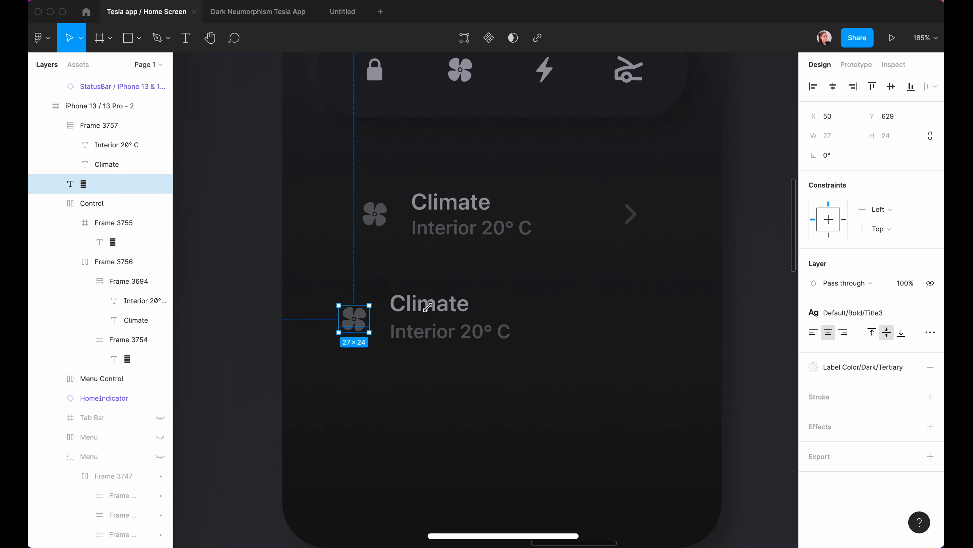
Wrap the lower fan icon in its own frame sized 44×44.
shift+click(396, 326)
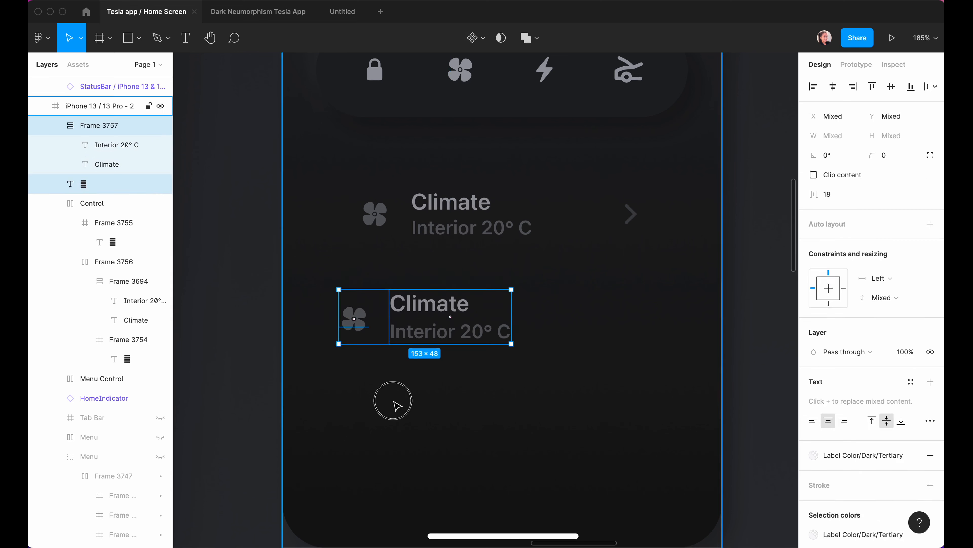
click(352, 320)
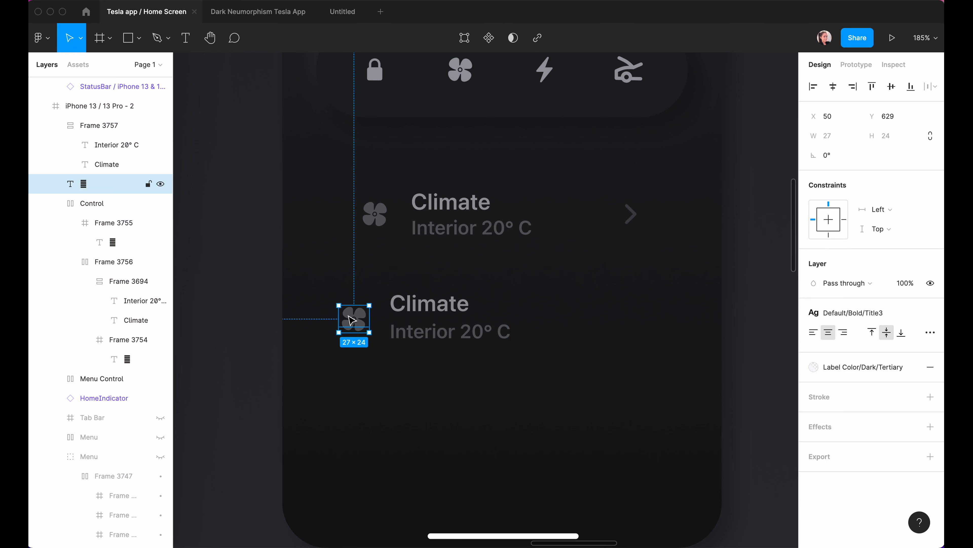
key(super+alt+g)
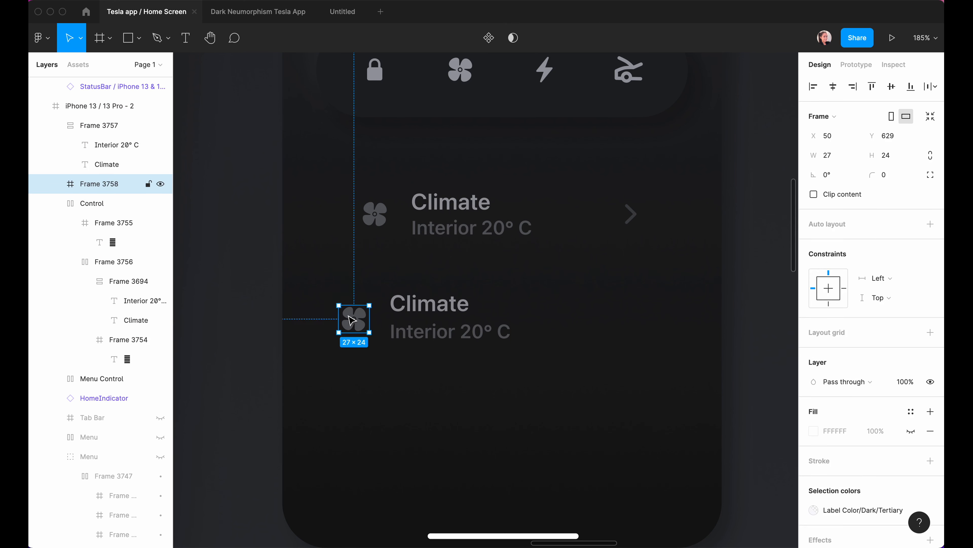
click(829, 155)
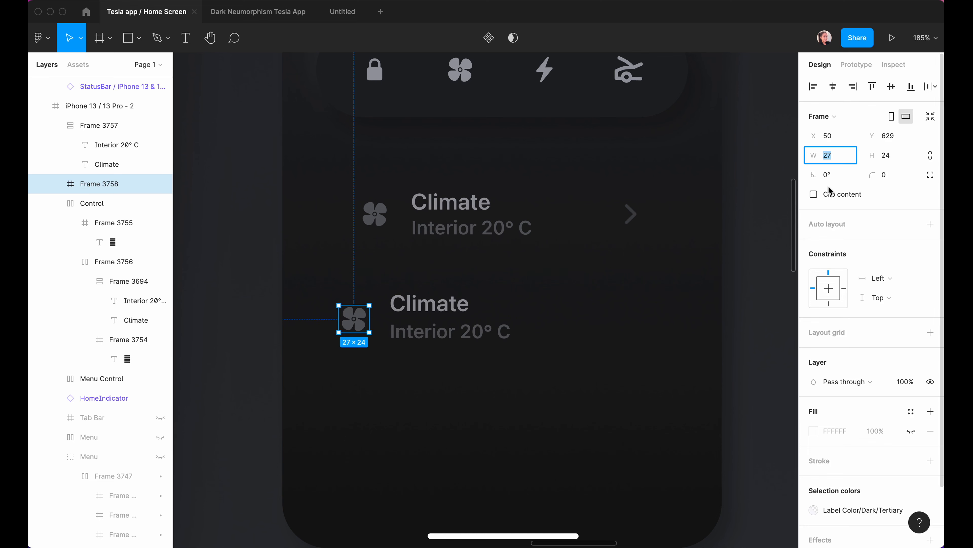
text(44)
click(887, 155)
text(44)
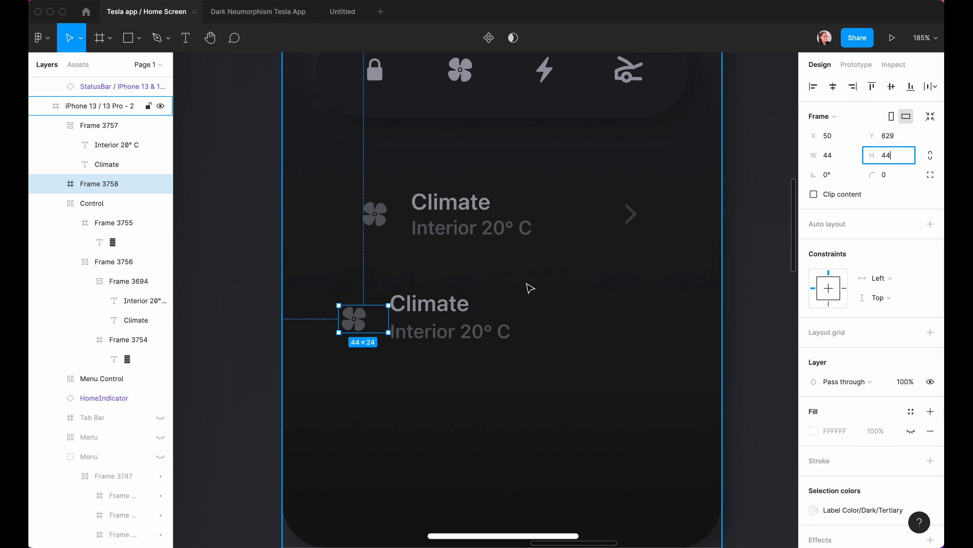
click(515, 378)
Centre the fan icon horizontally in its frame and nudge it down to centre vertically.
super+click(363, 321)
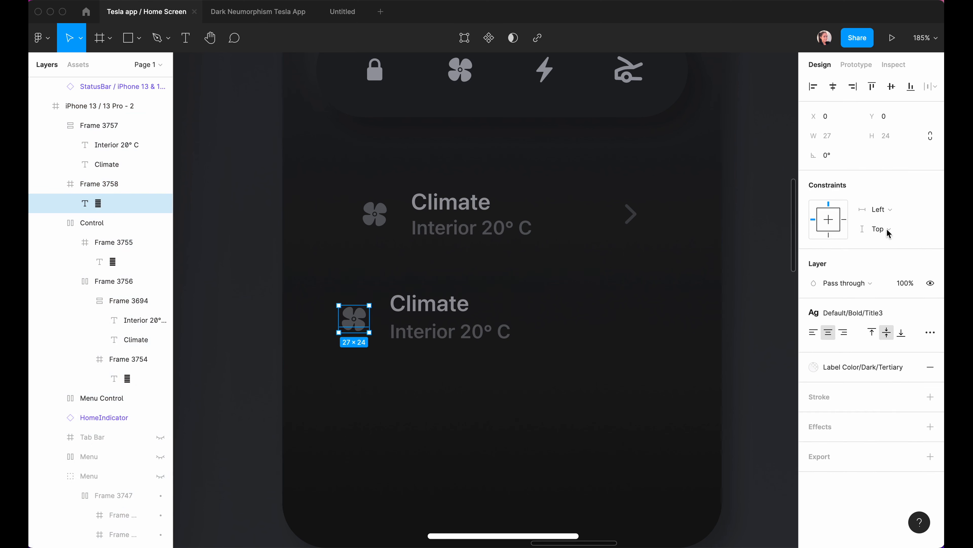
click(833, 87)
click(362, 333)
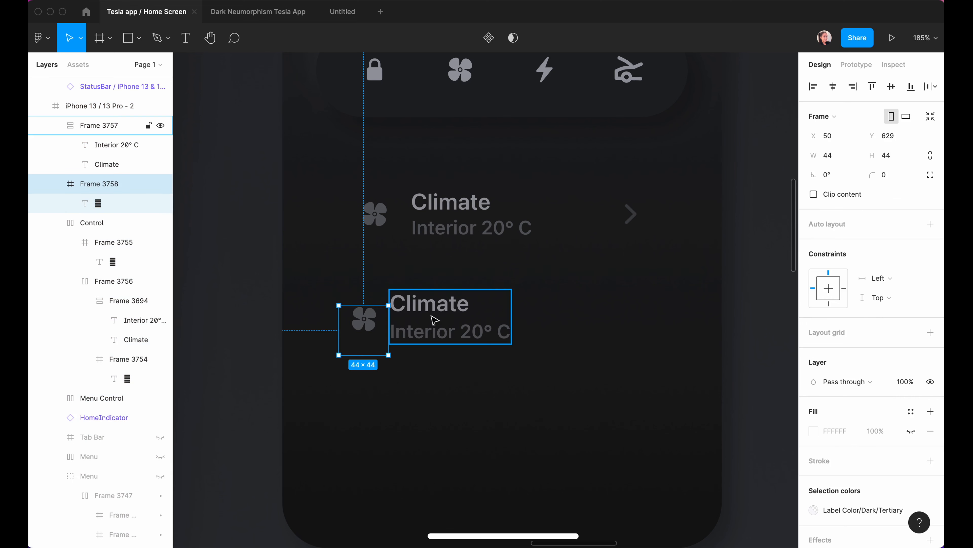
double_click(363, 319)
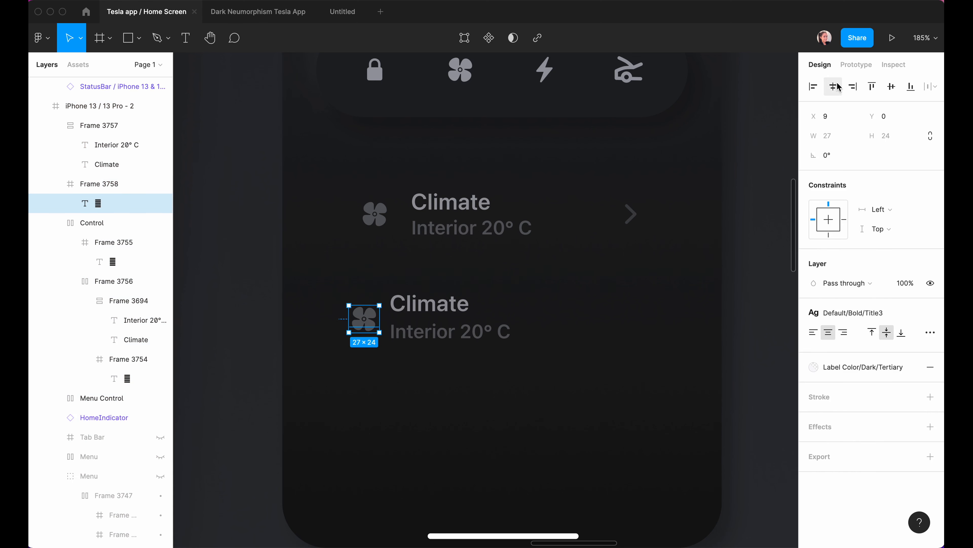
key(shift+Down)
click(110, 187)
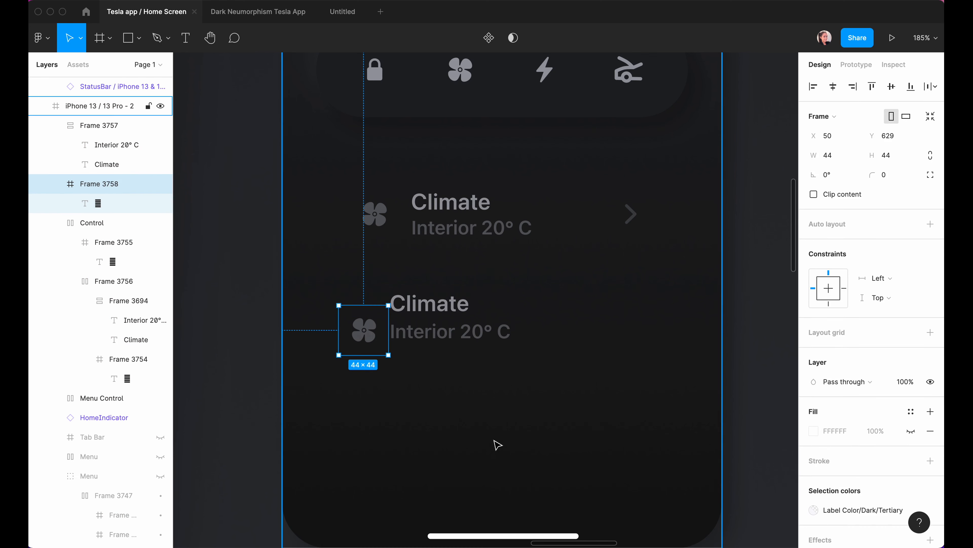
Move the icon frame beside the Climate text and join them in an auto-layout row with gap 10.
click(372, 387)
drag(383, 331, 370, 319)
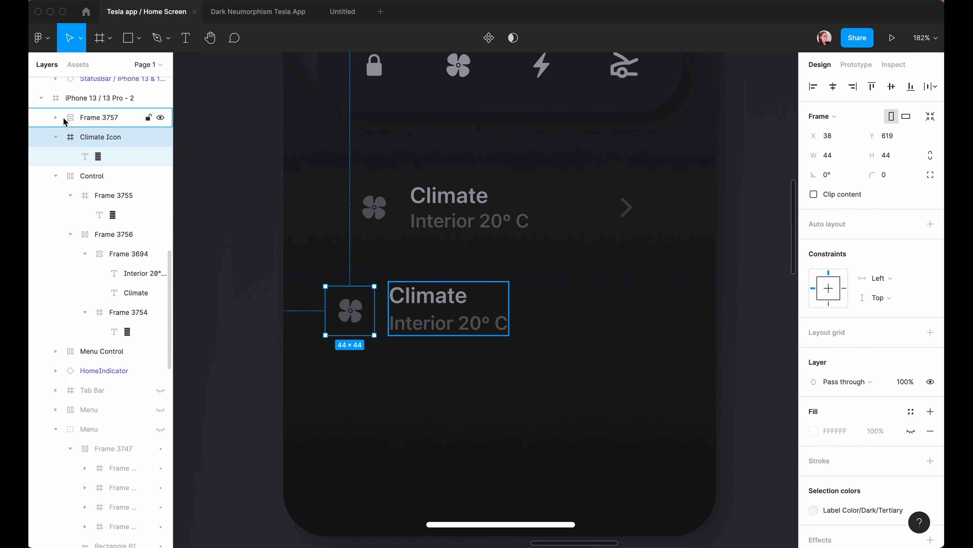
shift+click(456, 322)
key(shift+a)
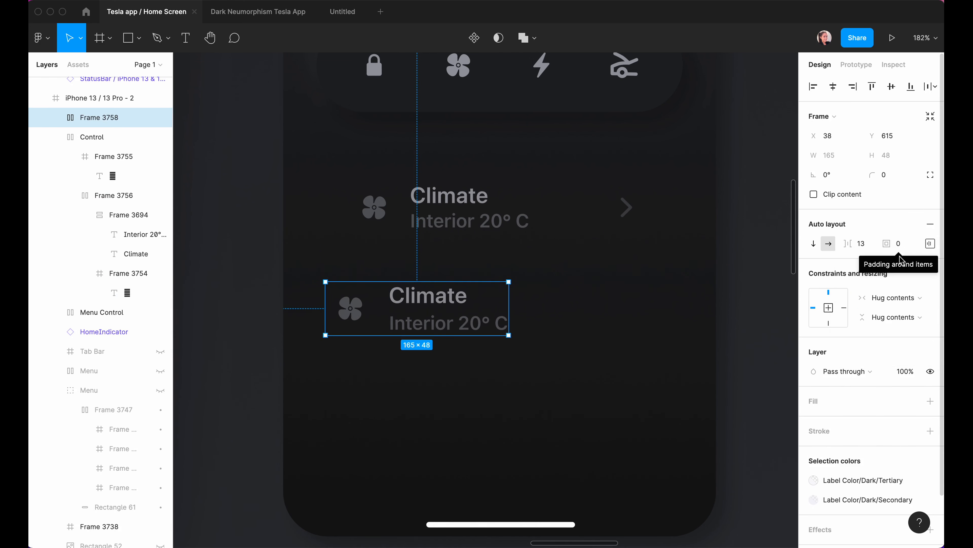
click(867, 250)
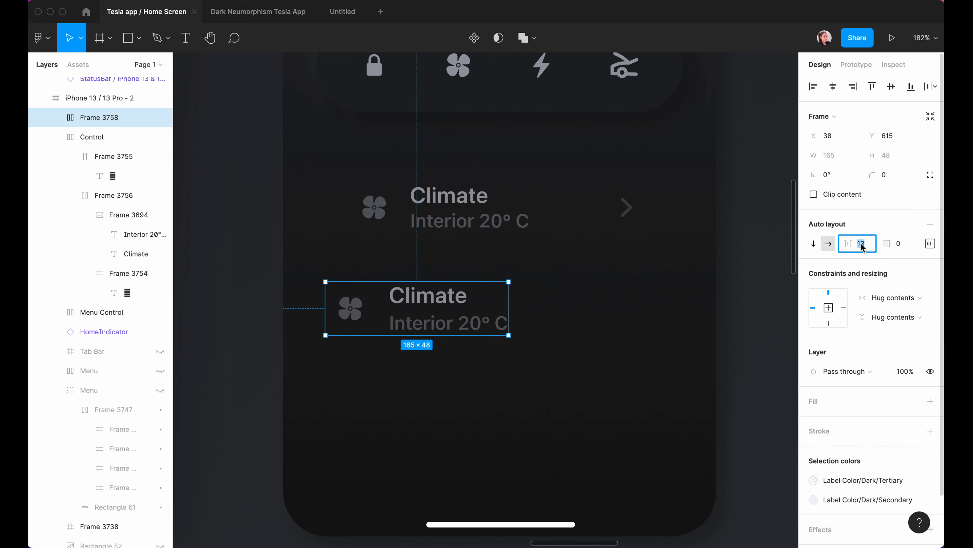
text(10)
key(Return)
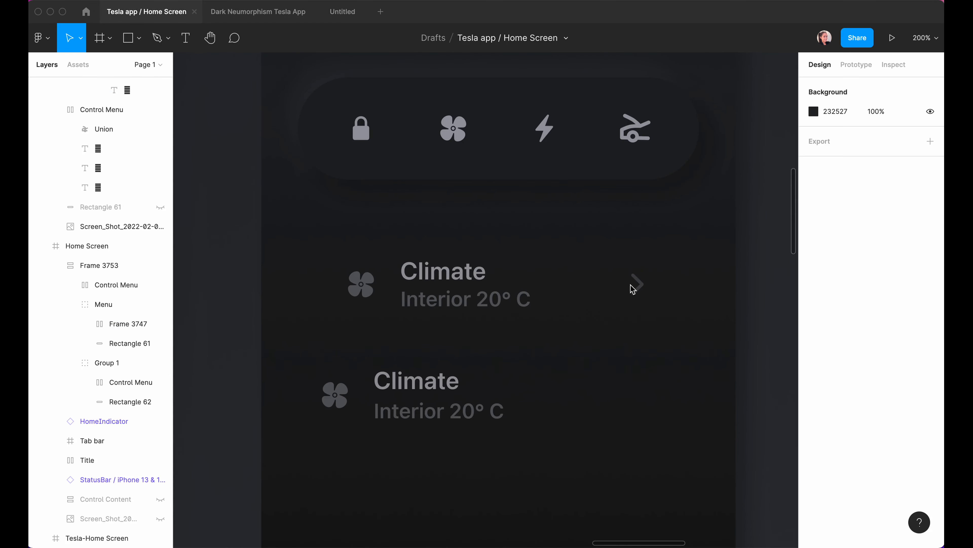
Copy the icon frame to the row's right end and swap its fan glyph for the chevron.
click(334, 393)
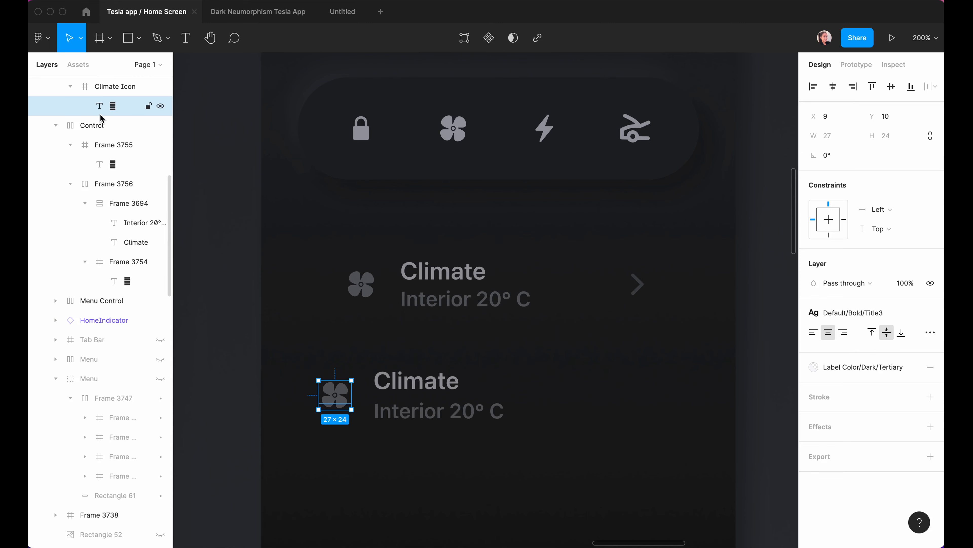
drag(341, 398, 617, 402)
click(643, 292)
double_click(640, 292)
key(ctrl+c)
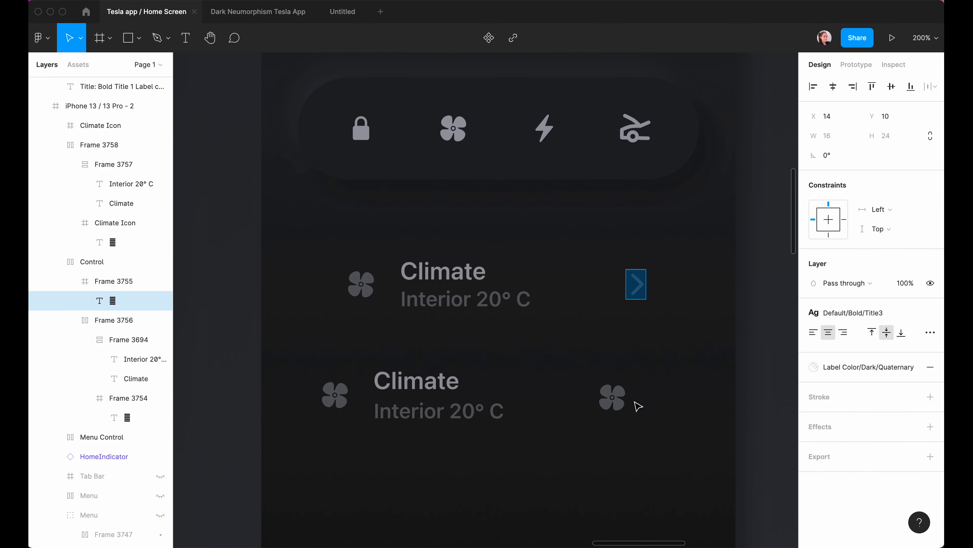
double_click(609, 399)
key(ctrl+v)
key(Escape)
key(Escape)
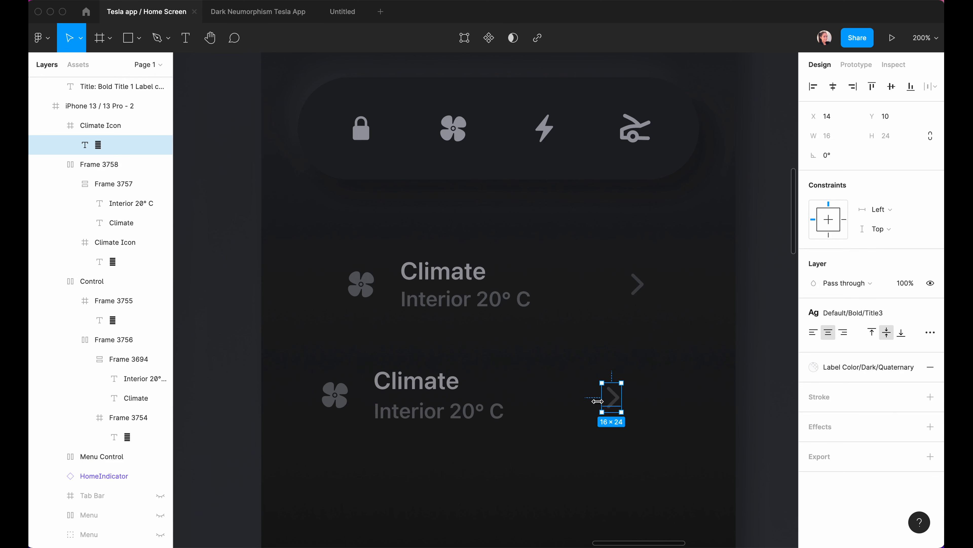
Rename the arrow frame 'Right Arrow' and align it under the upper chevron.
key(ctrl+r)
text(Rig)
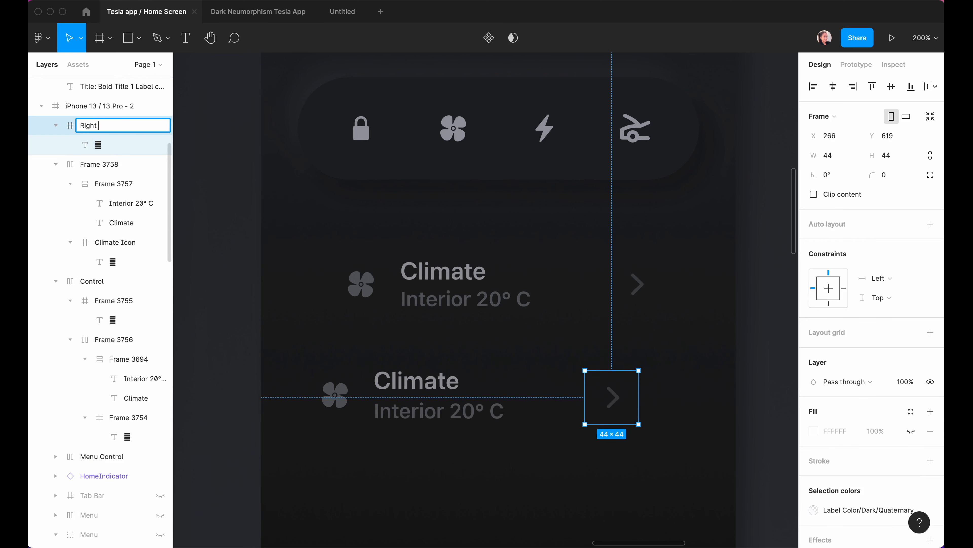
click(296, 169)
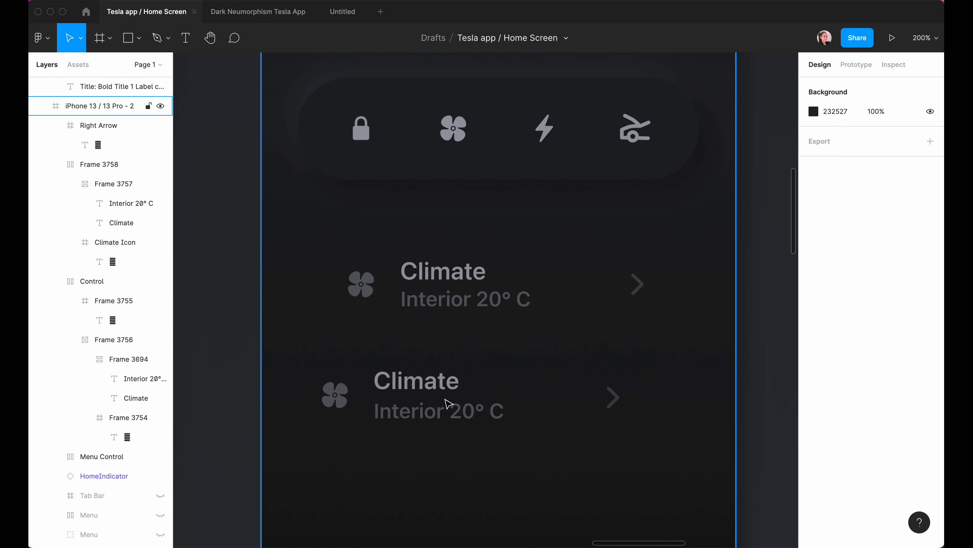
click(616, 399)
click(615, 400)
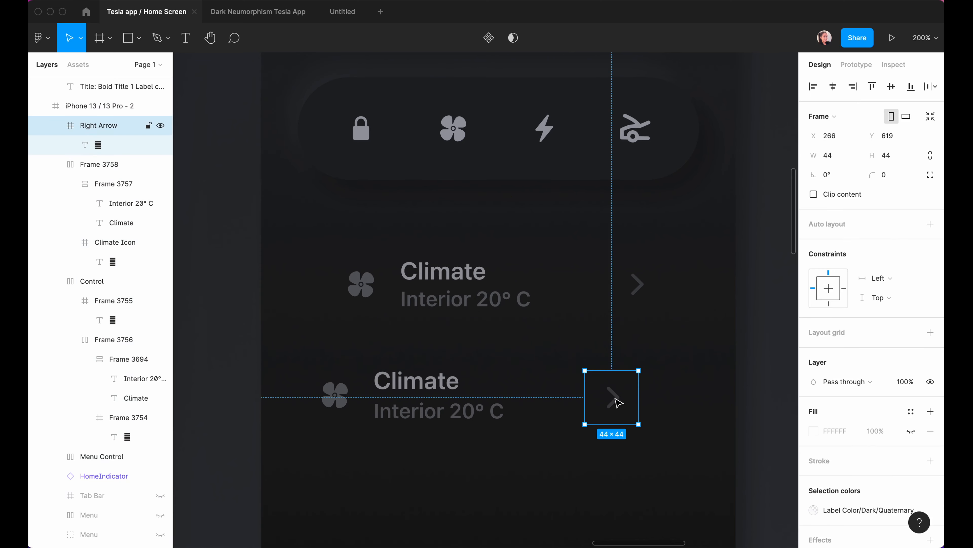
drag(615, 400, 634, 407)
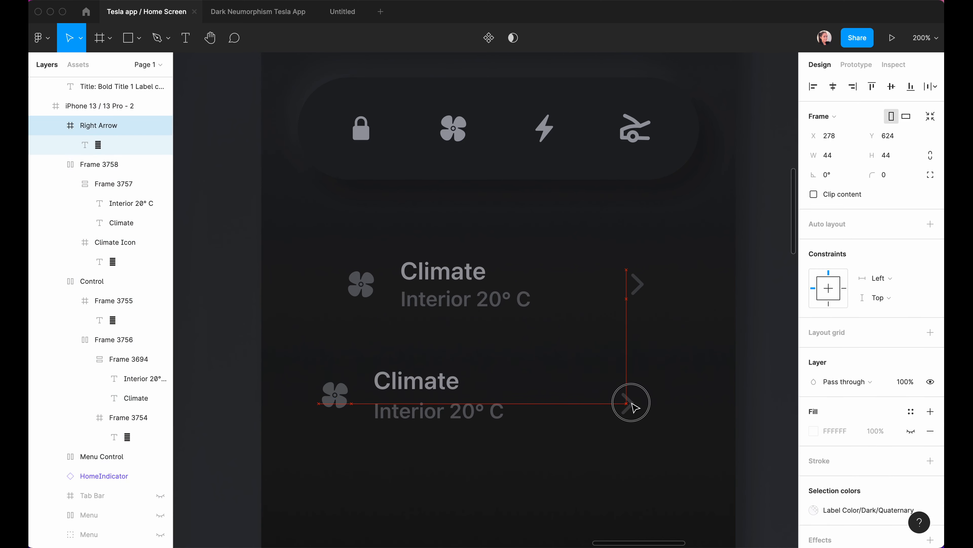
Combine the icon-and-text row and Right Arrow into one auto-layout row.
click(417, 408)
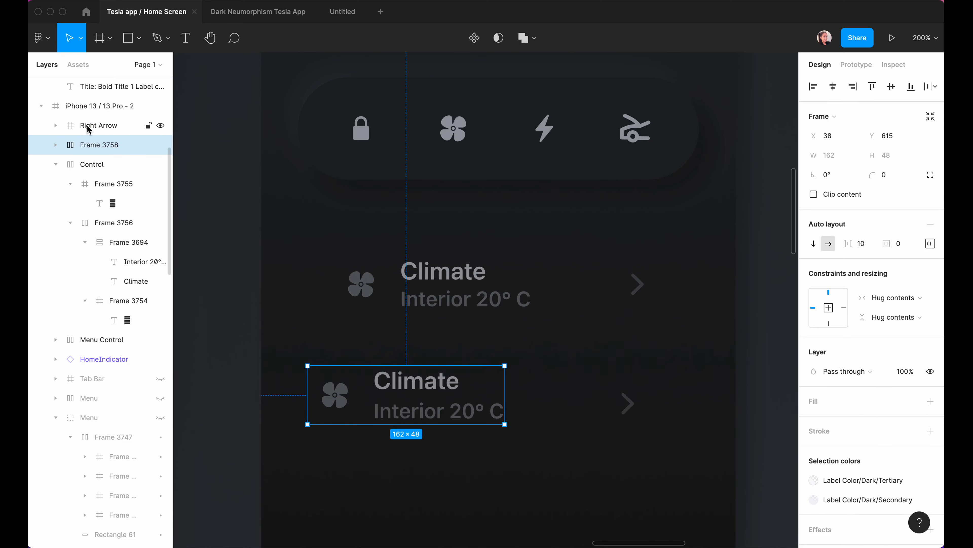
shift+click(89, 127)
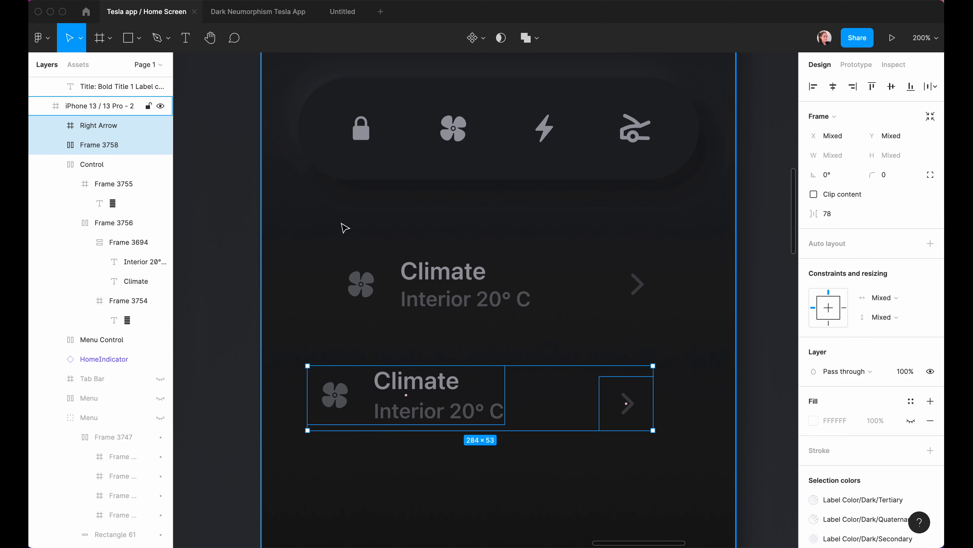
click(930, 243)
click(930, 243)
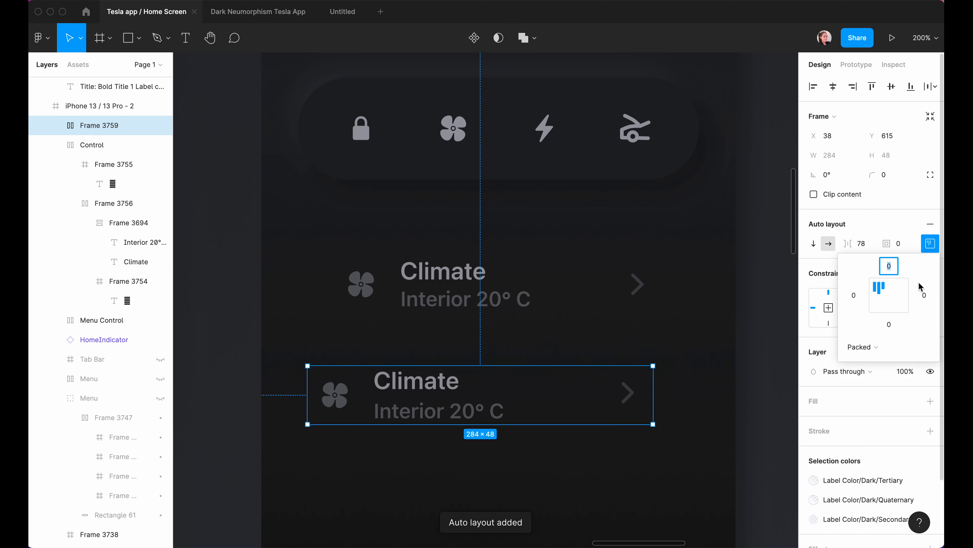
Centre the lower Climate row's contents vertically and give it 20 top and bottom padding.
click(886, 297)
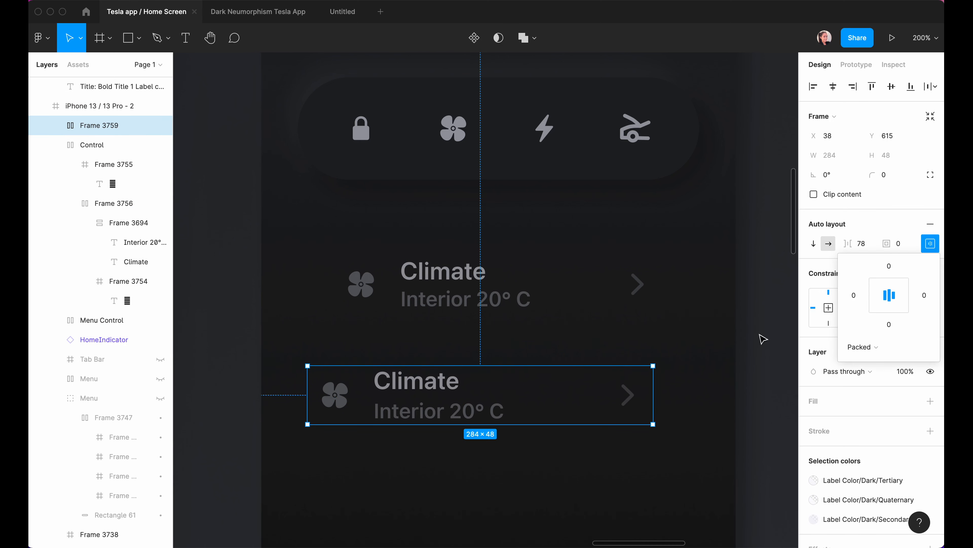
click(769, 334)
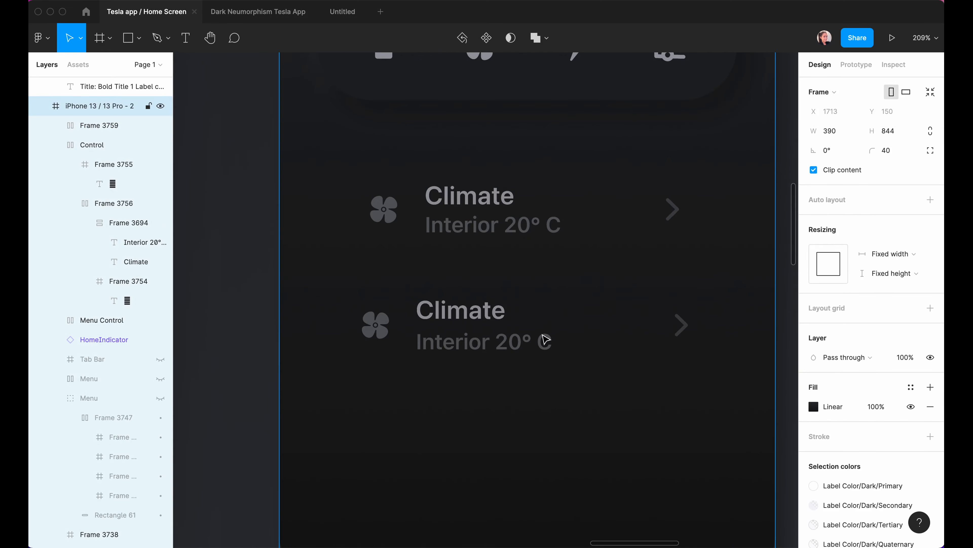
double_click(514, 340)
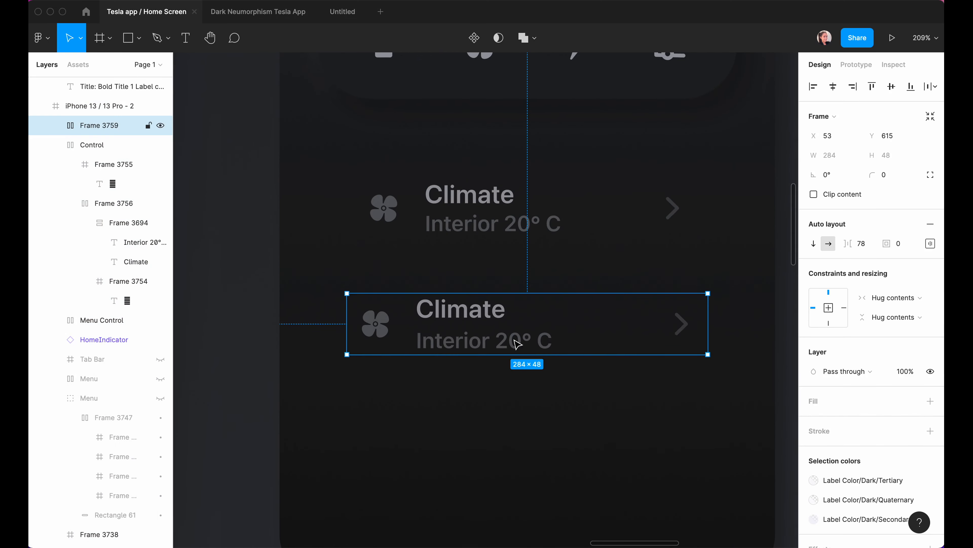
click(931, 243)
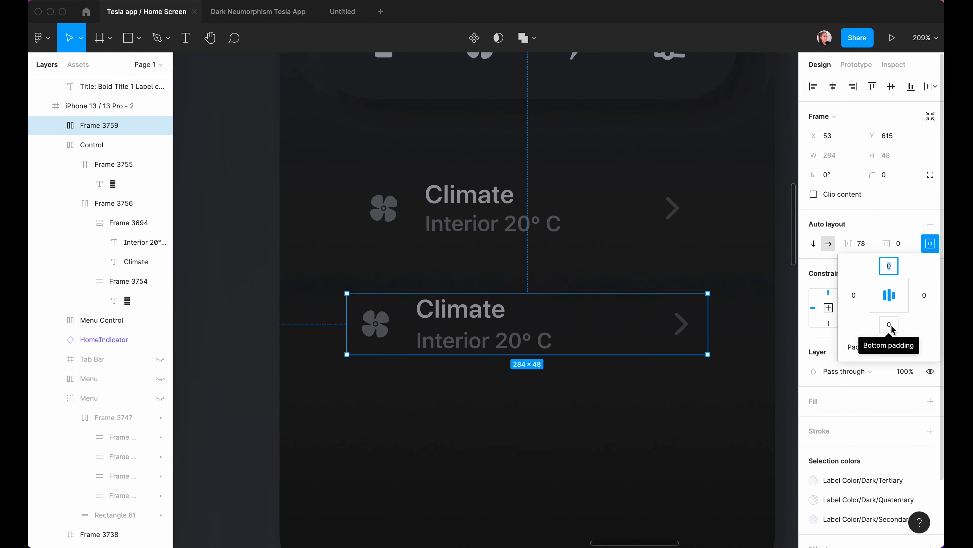
text(20)
key(Tab)
text(20)
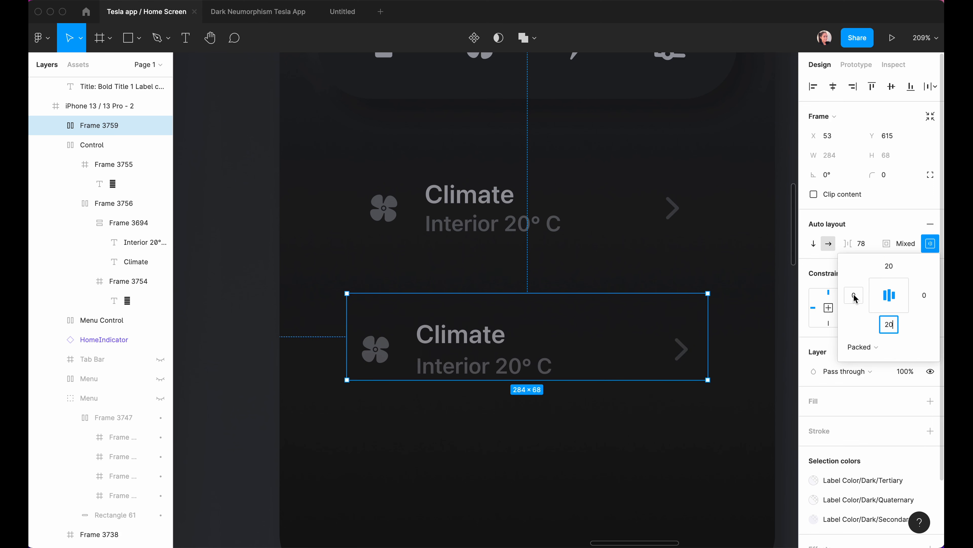
key(Tab)
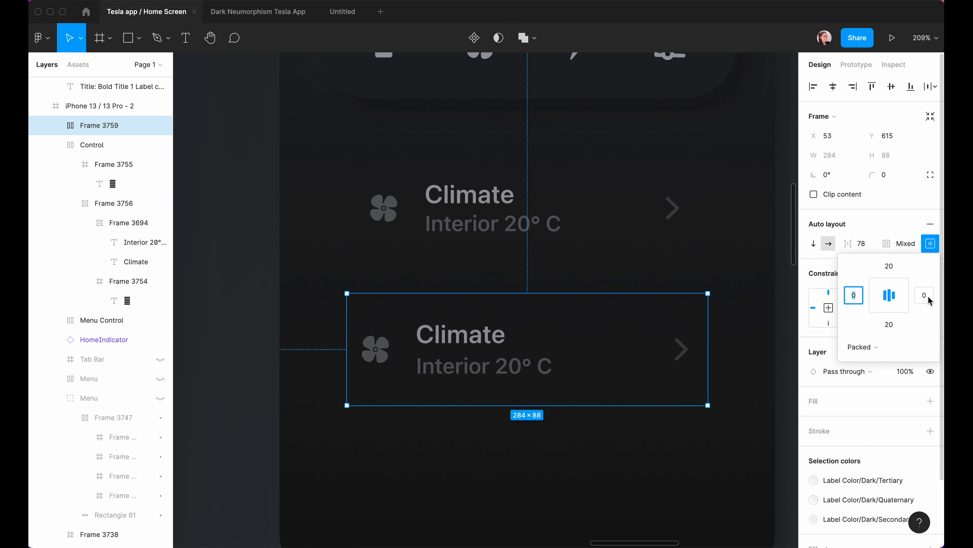
Duplicate the Climate row into a vertical auto-layout stack of four rows.
scroll(685, 408, down, 5)
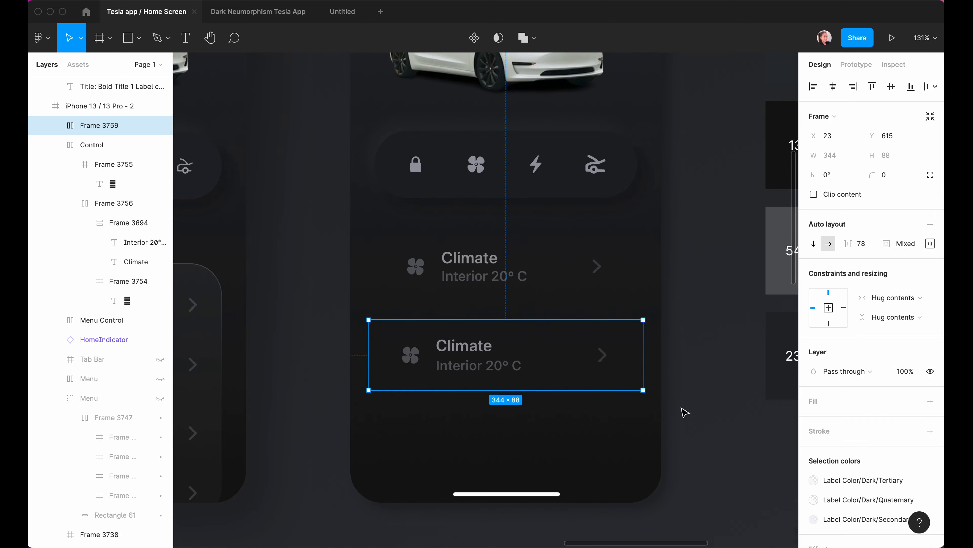
click(687, 356)
click(493, 301)
drag(496, 276, 493, 370)
shift+click(92, 145)
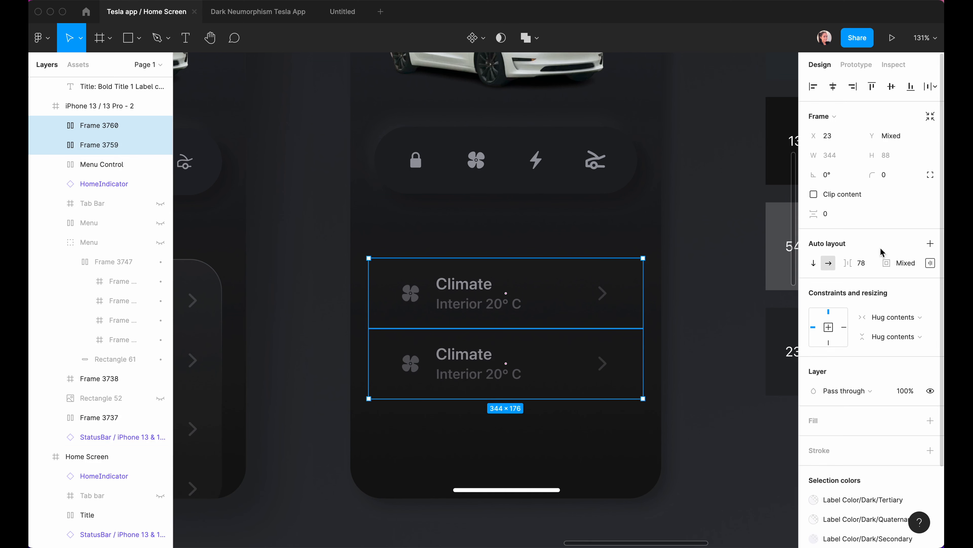
key(shift+a)
click(93, 147)
key(super+d)
key(super+d)
Retitle the right phone's first row 'Control' and hide its Interior 20° C subtitle.
click(363, 227)
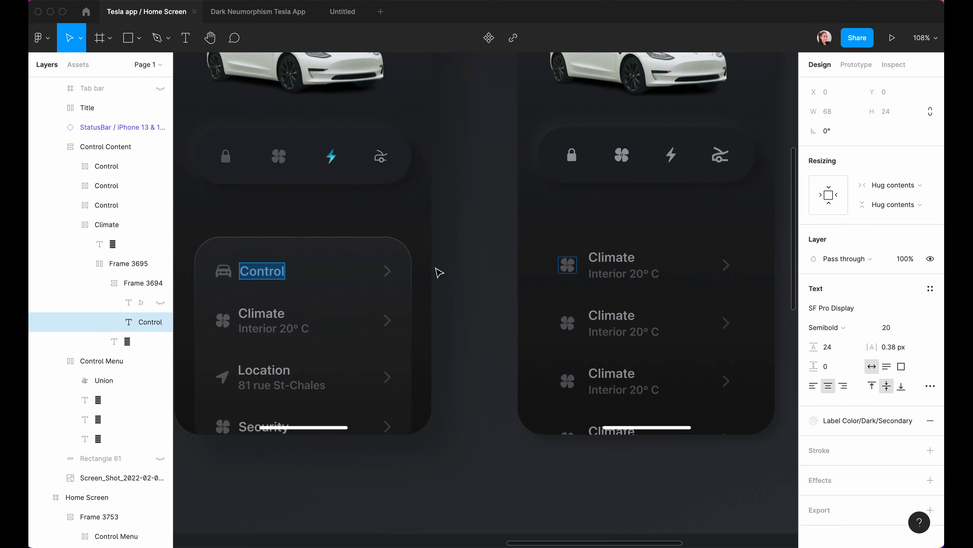
double_click(604, 261)
key(super+v)
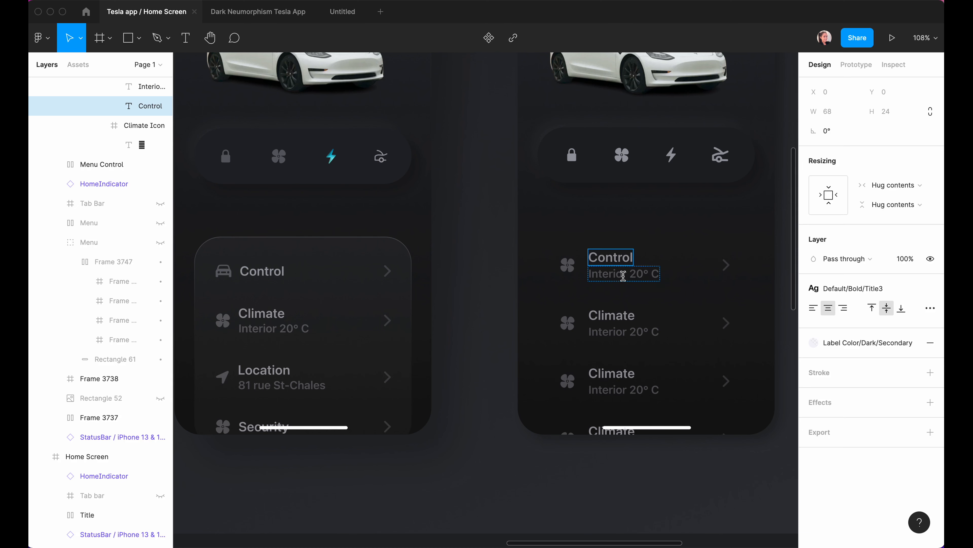
click(624, 275)
scroll(126, 173, up, 3)
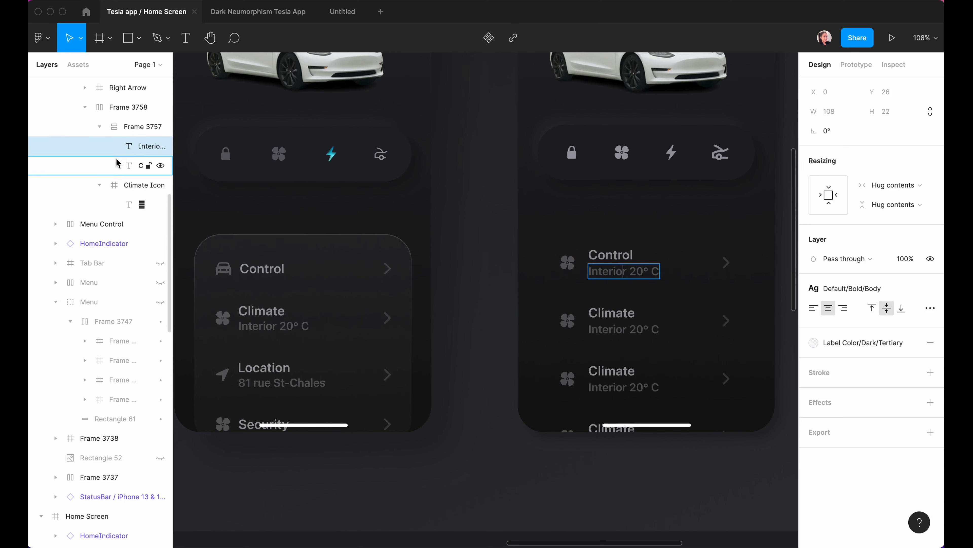
click(161, 147)
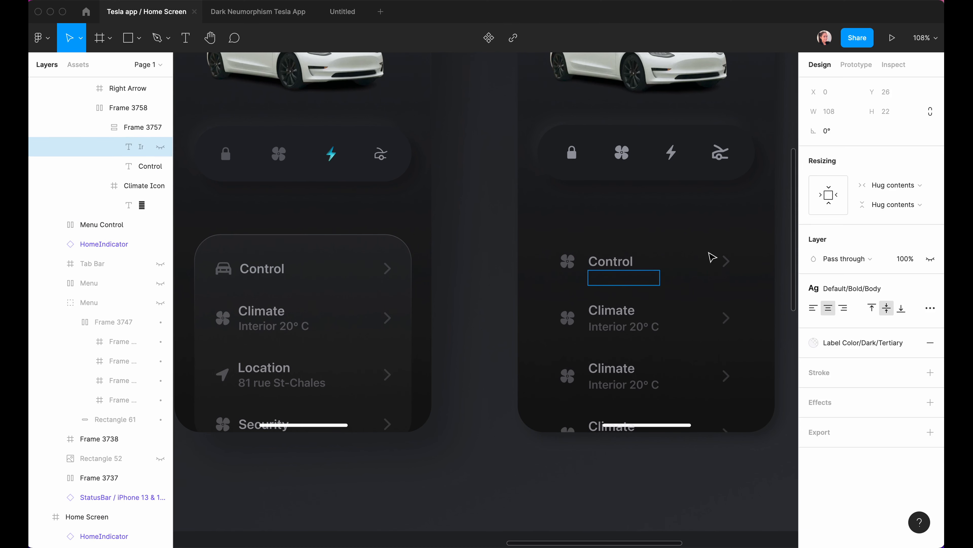
Replace the Control row's fan glyph with the car icon from the left phone.
click(473, 252)
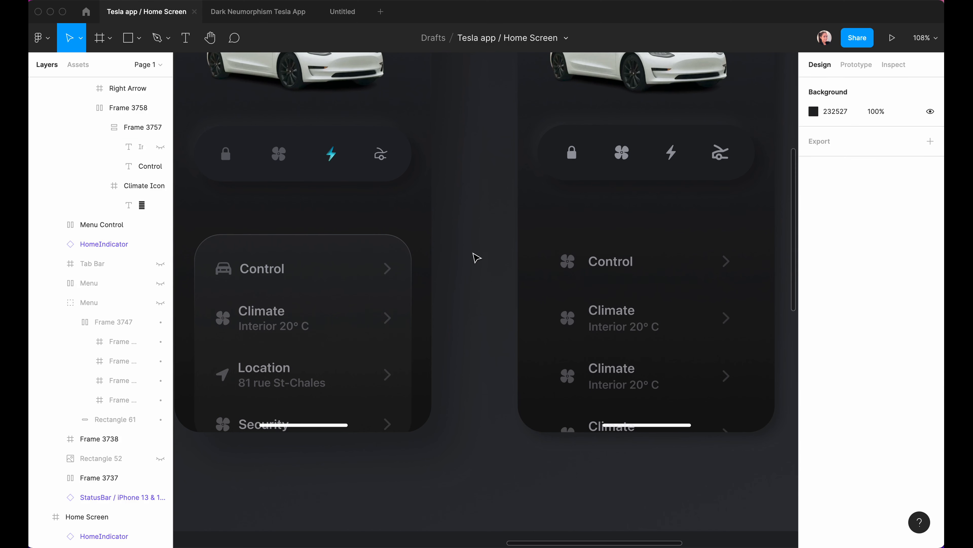
super+click(227, 274)
double_click(227, 274)
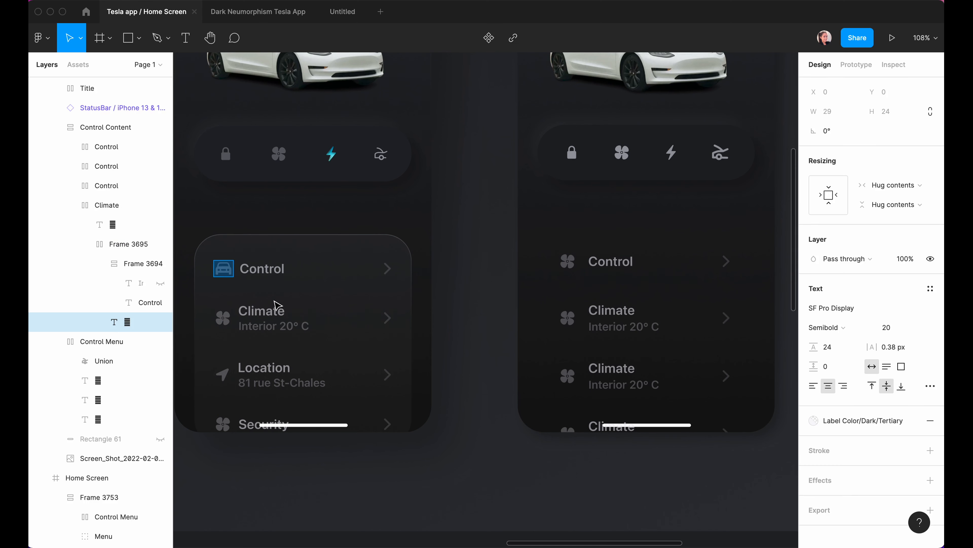
double_click(570, 262)
key(super+v)
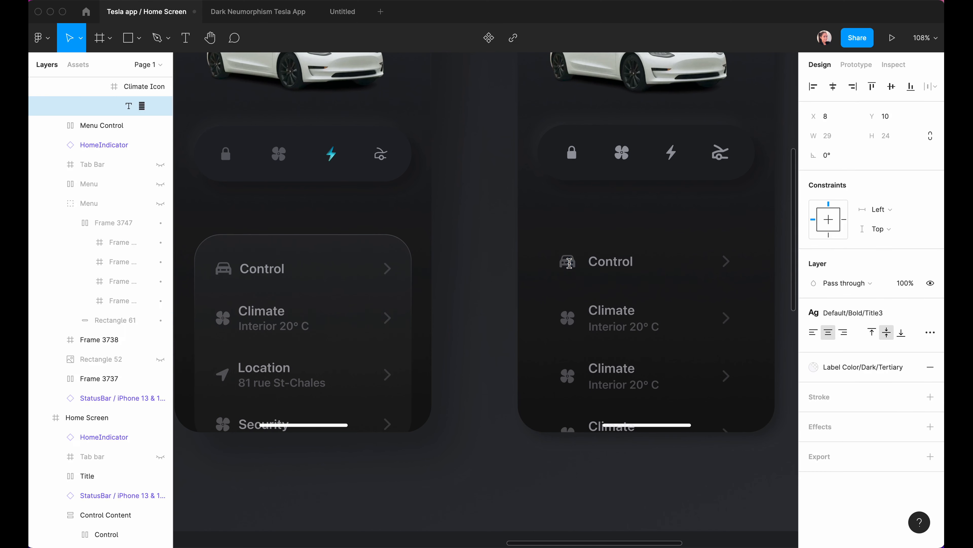
scroll(527, 329, down, 2)
click(441, 357)
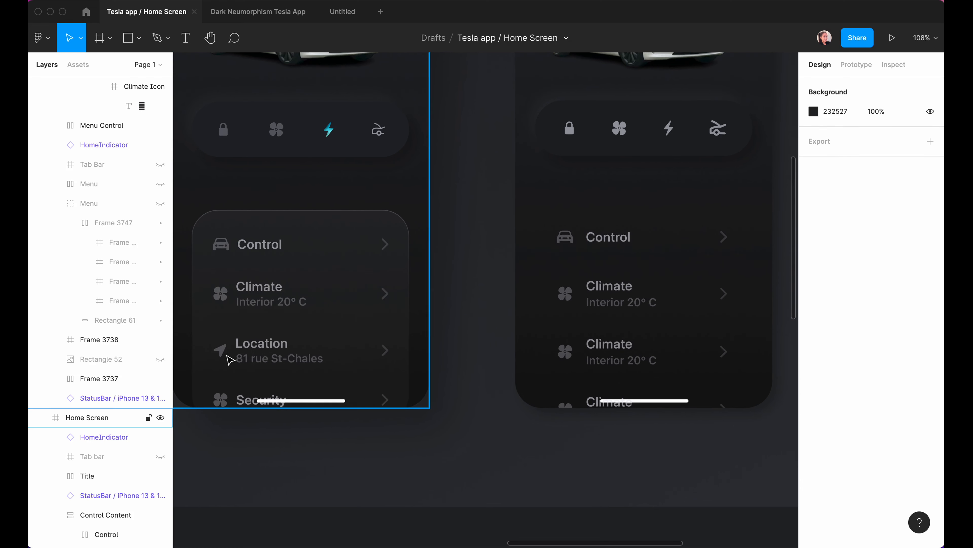
super+click(219, 347)
double_click(566, 352)
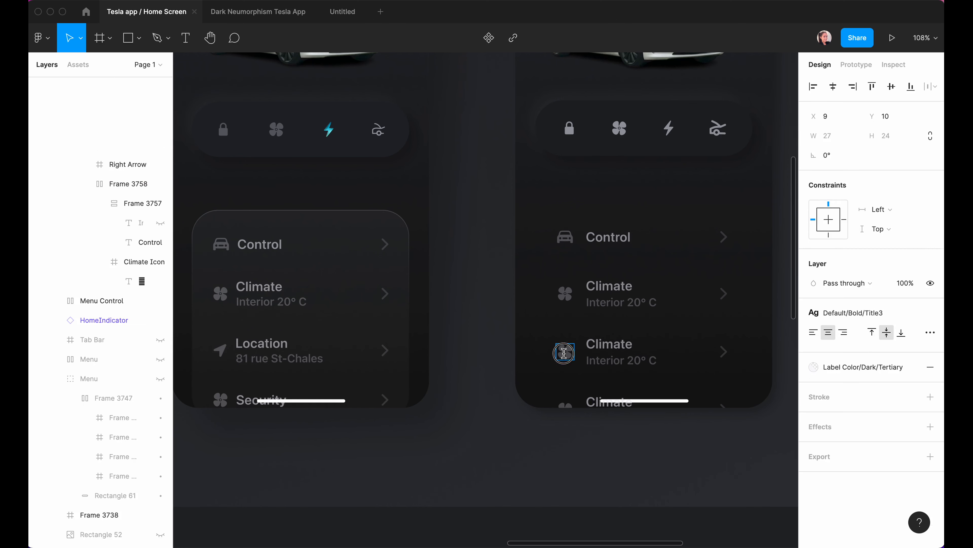
key(super+v)
double_click(220, 399)
scroll(198, 372, right, 2)
scroll(197, 372, up, 1)
double_click(215, 374)
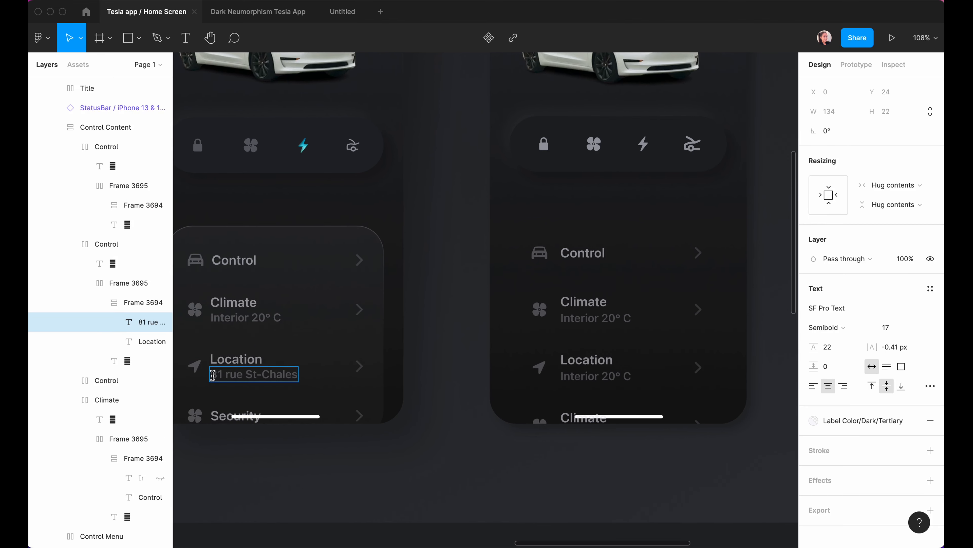
drag(213, 375, 290, 376)
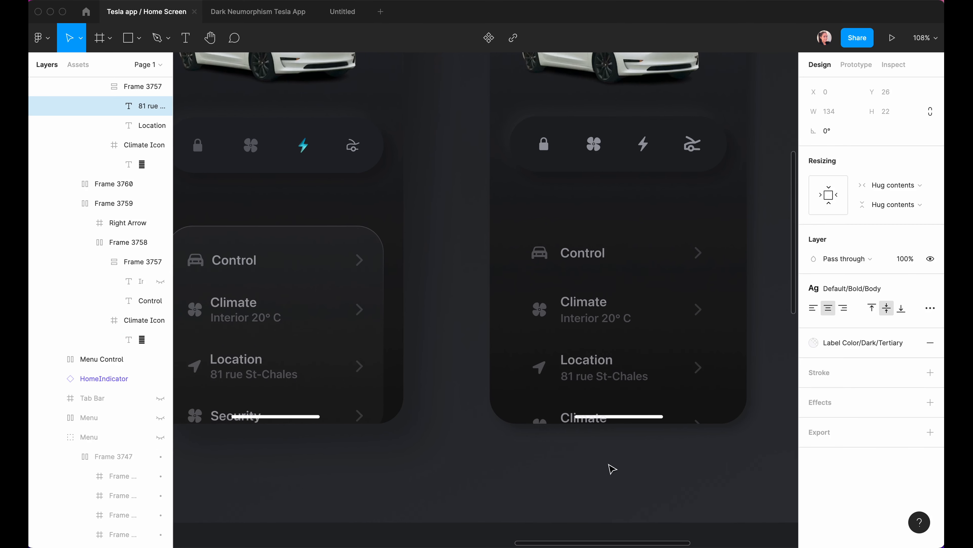
click(560, 467)
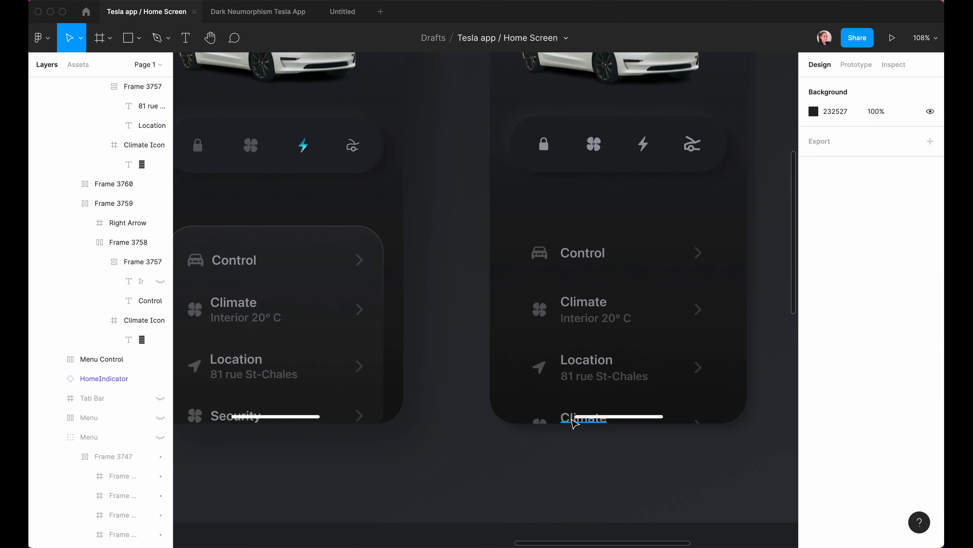
click(218, 419)
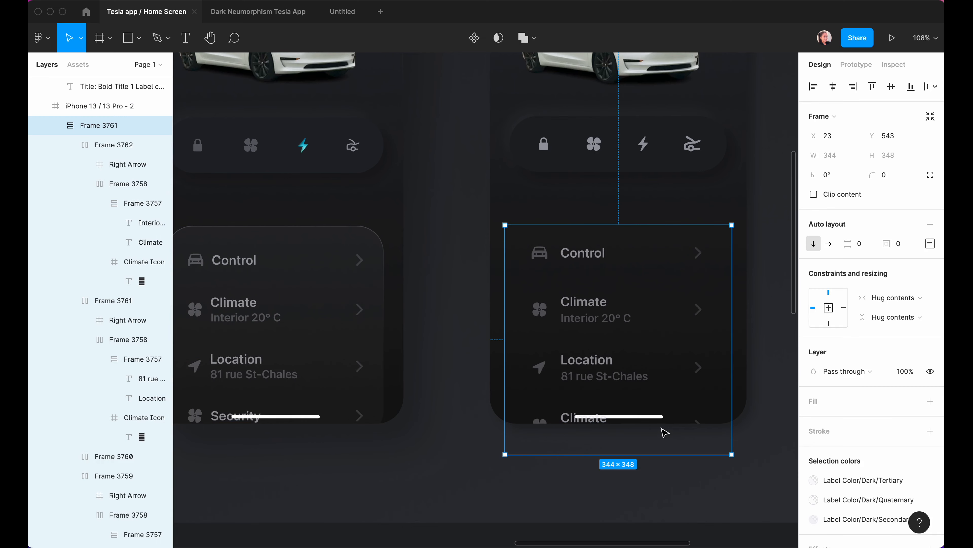
Hide the home indicator bar and select the right phone's menu card.
super+click(659, 416)
click(162, 303)
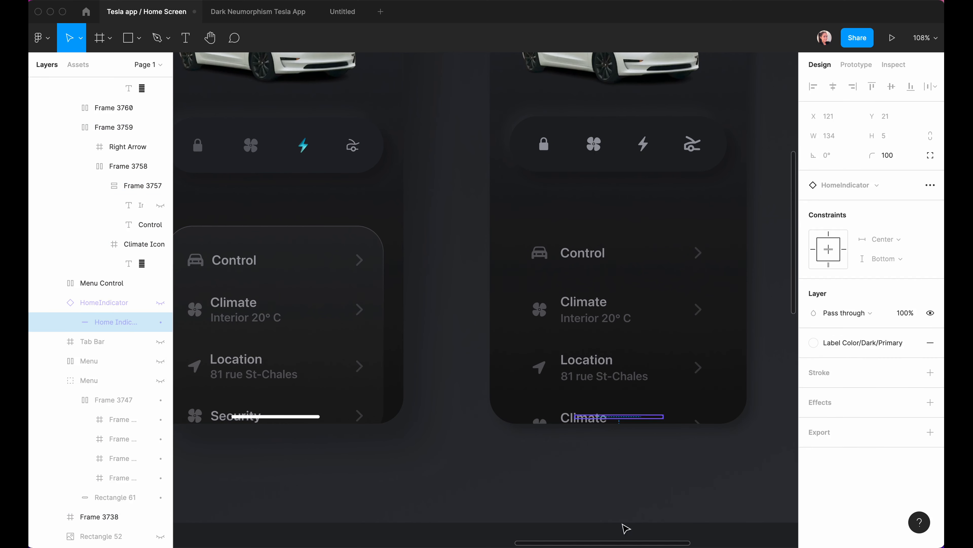
click(610, 513)
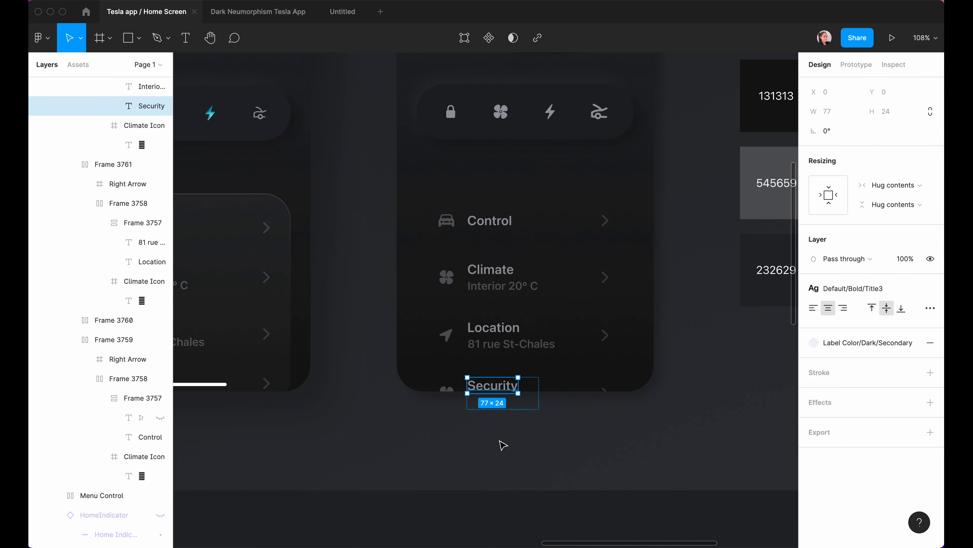
click(485, 447)
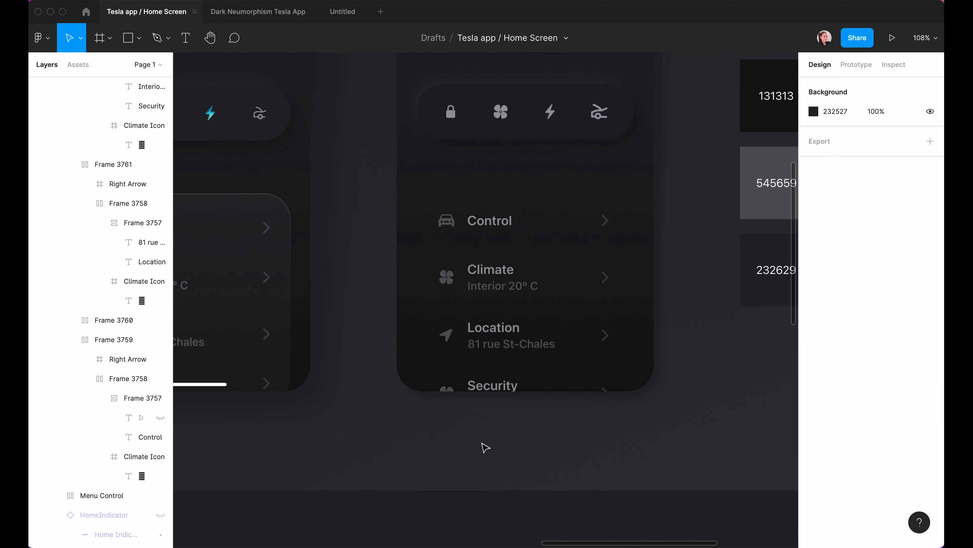
scroll(667, 341, up, 3)
scroll(681, 509, right, 2)
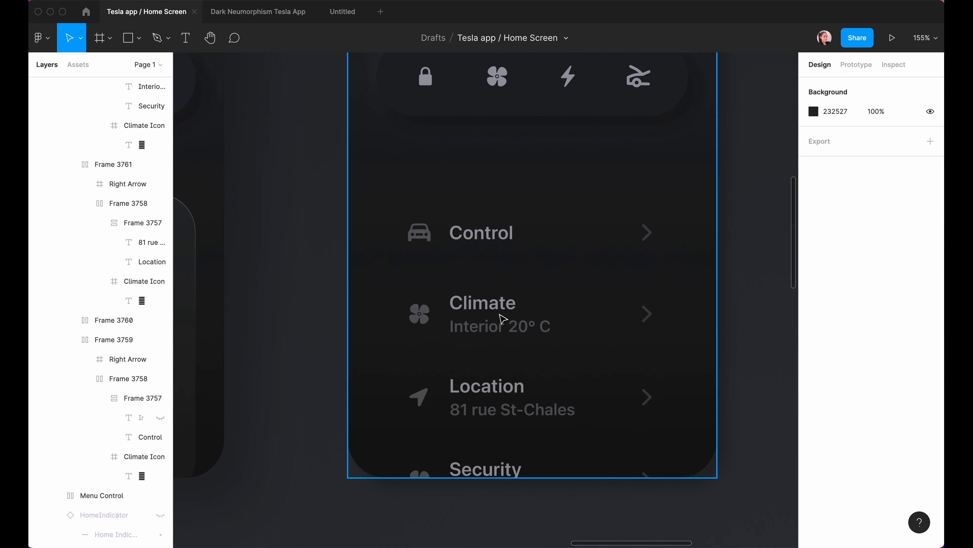
click(500, 320)
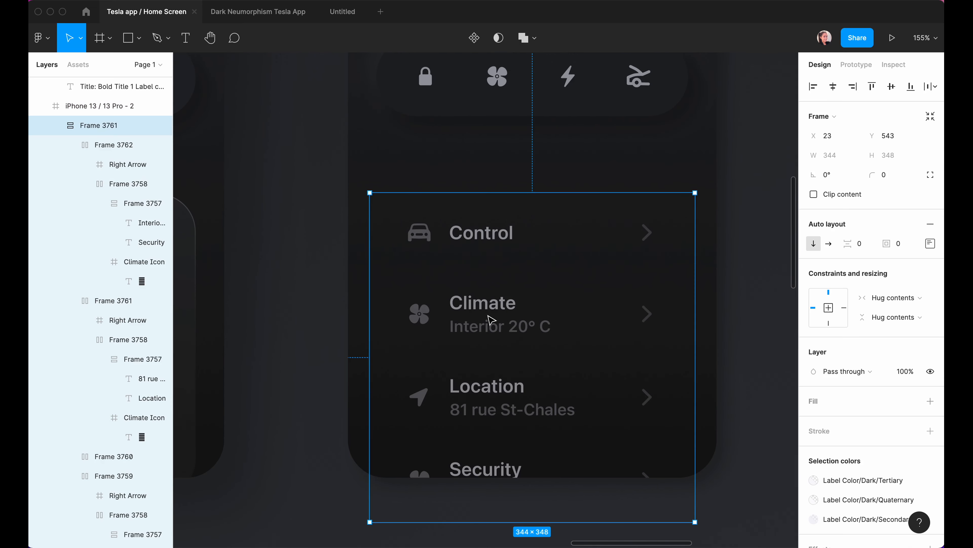
Give the card a white fill at 45% opacity in Overlay blend, with 40 corner radius.
click(931, 401)
click(814, 421)
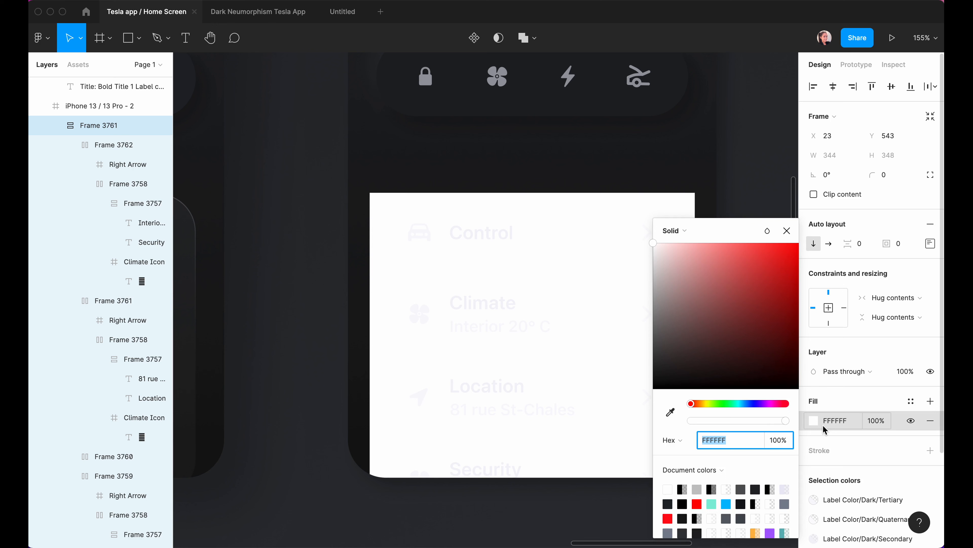
click(778, 440)
text(45)
key(Return)
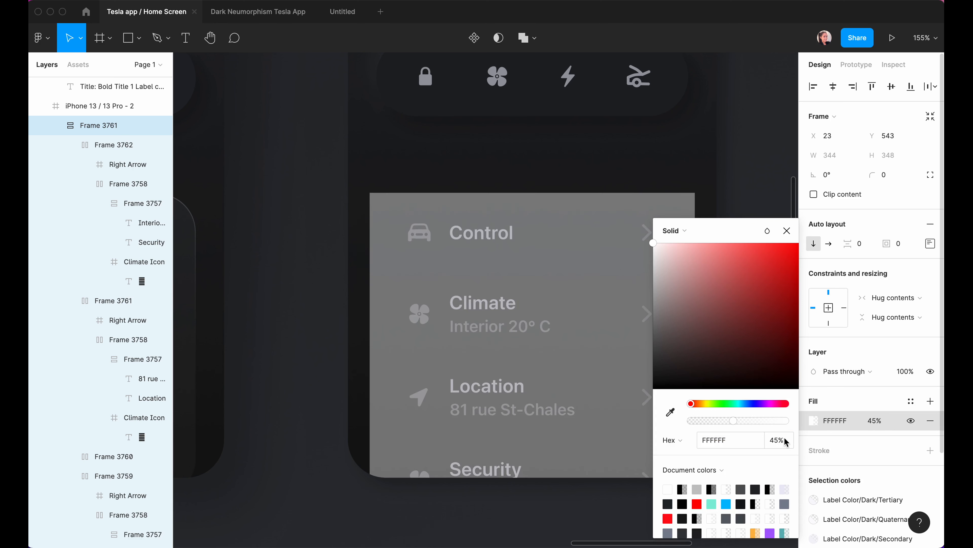
click(887, 175)
text(4)
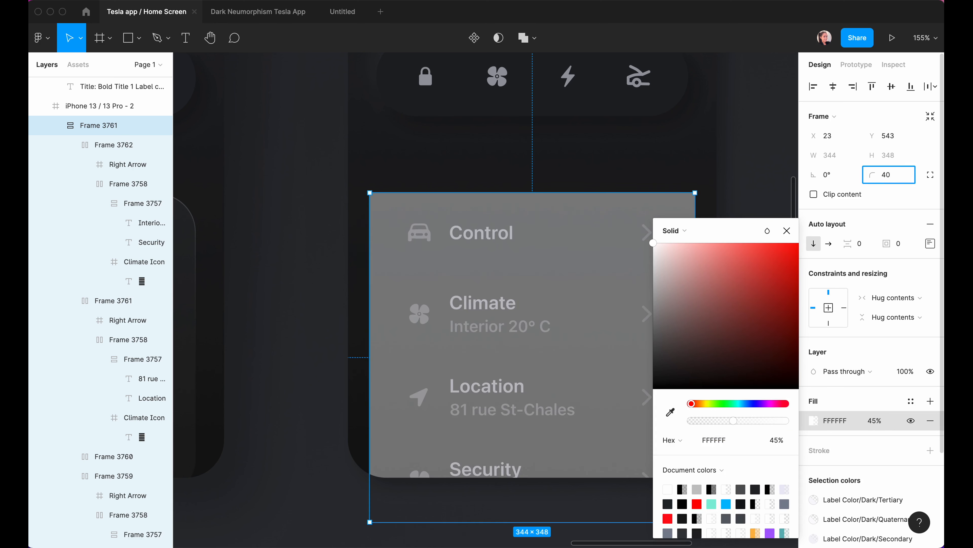
key(Return)
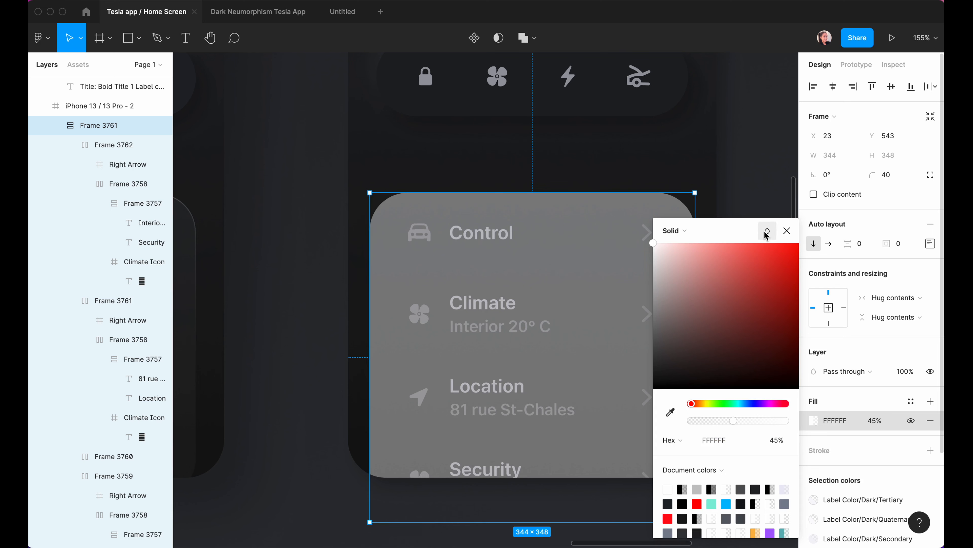
click(767, 231)
click(791, 364)
key(Escape)
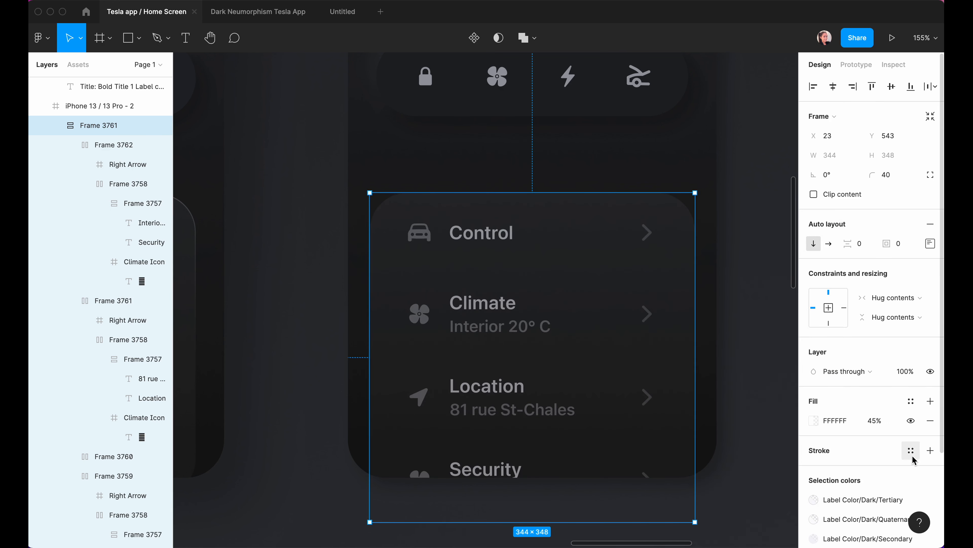
Add a linear white-to-transparent gradient stroke in Overlay blend and centre the card horizontally.
click(930, 449)
click(814, 469)
click(676, 231)
click(682, 246)
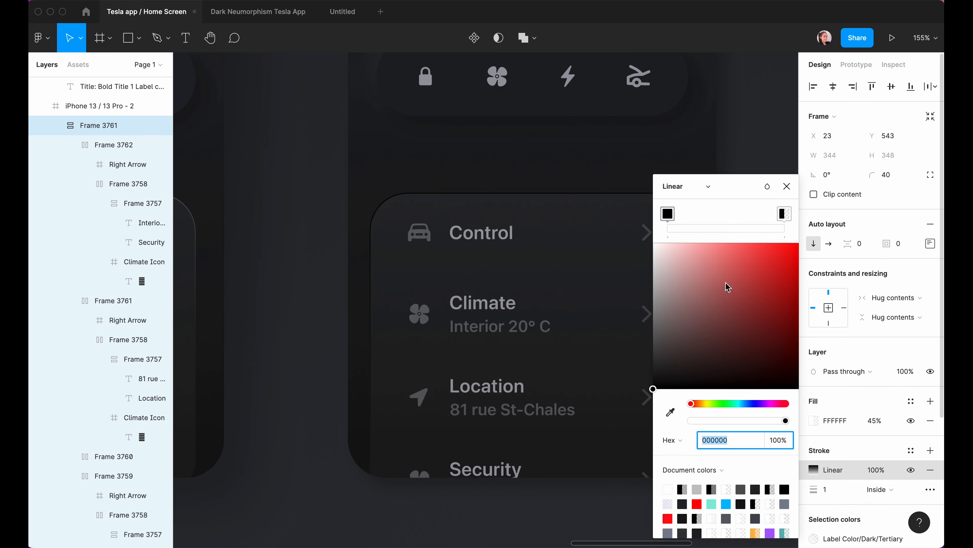
scroll(540, 201, right, 3)
click(423, 188)
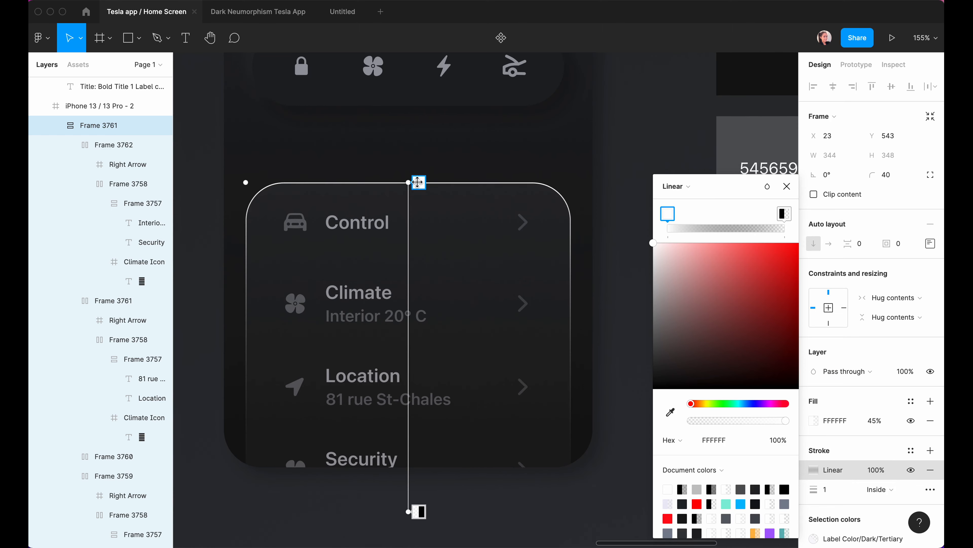
click(418, 511)
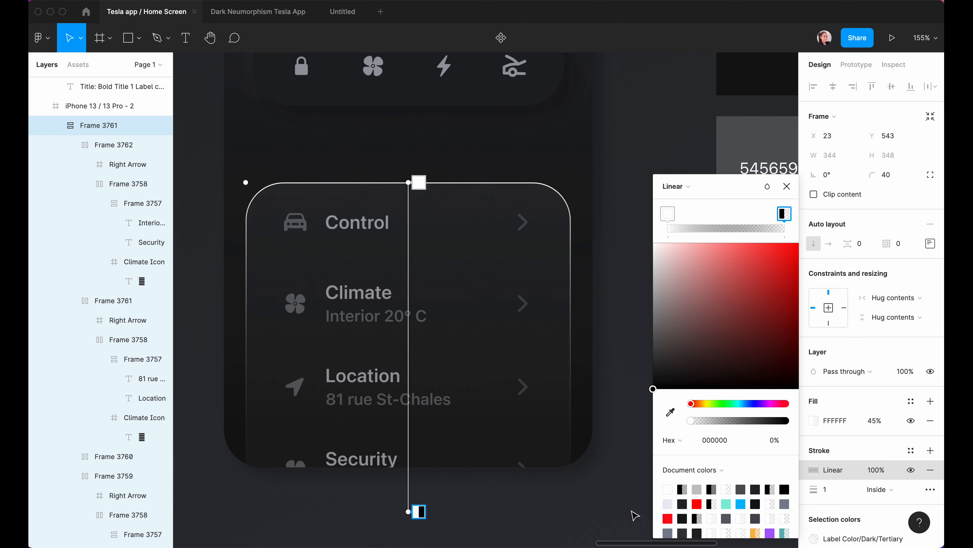
click(419, 182)
click(768, 186)
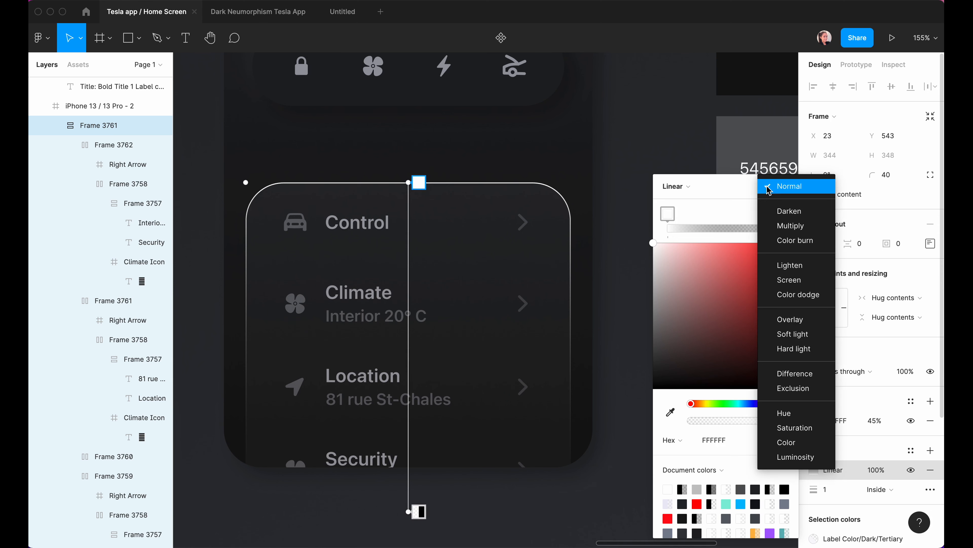
click(803, 320)
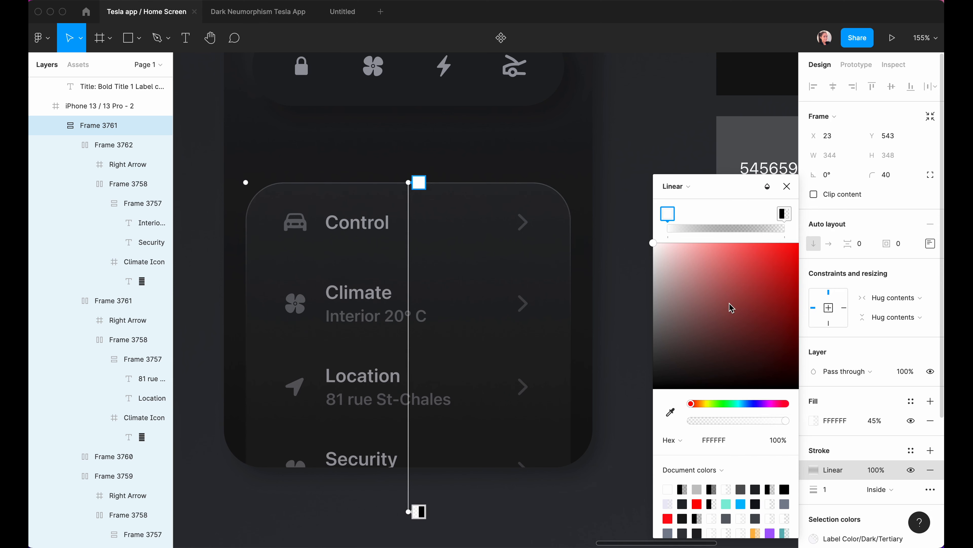
click(787, 187)
click(834, 84)
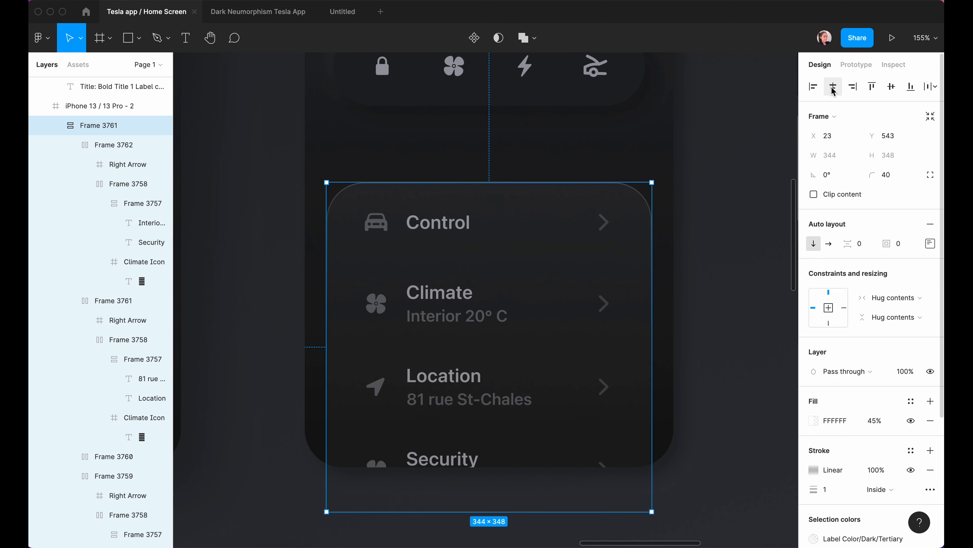
Give the card fixed width with Left and right constraints and narrow it to 330 wide.
click(863, 295)
click(864, 286)
click(883, 298)
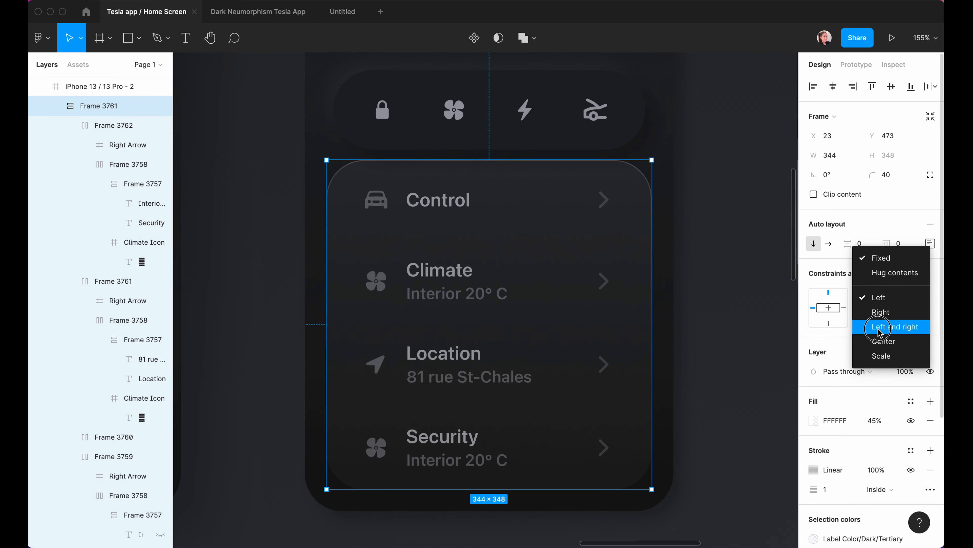
click(879, 328)
drag(327, 297, 333, 299)
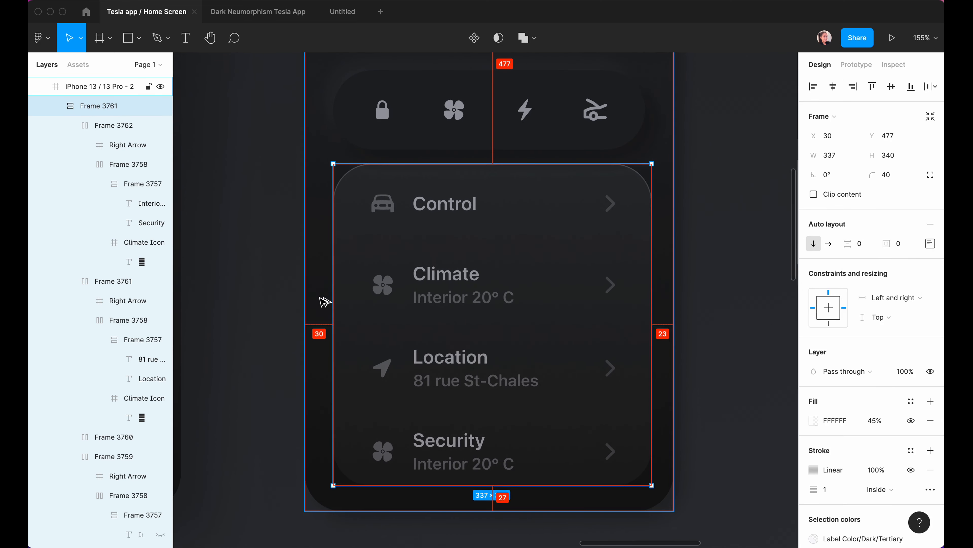
drag(652, 364, 645, 365)
key(alt+Up)
key(alt+Up)
key(alt+Up)
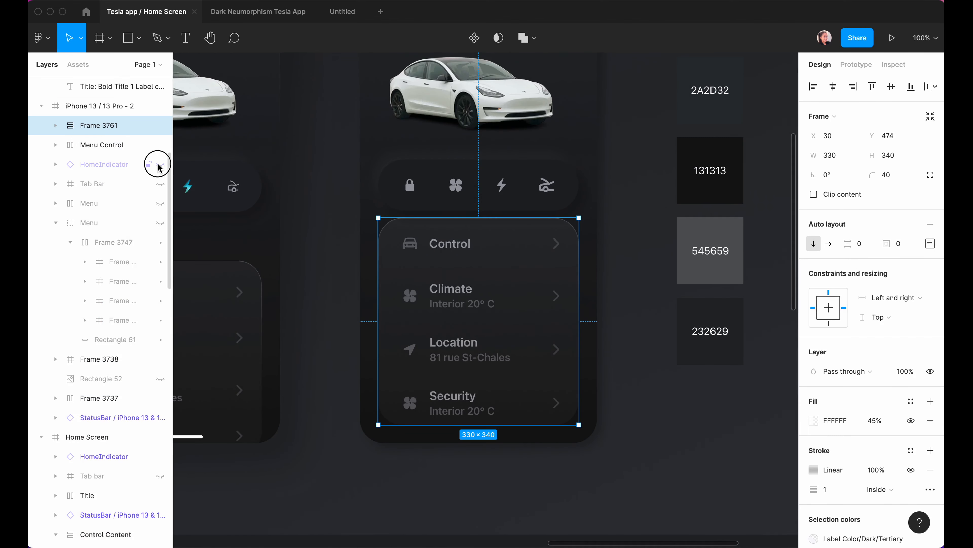
Show the home indicator and Tab Bar, layer the card beneath Tab Bar, and move it to Y 544.
click(161, 164)
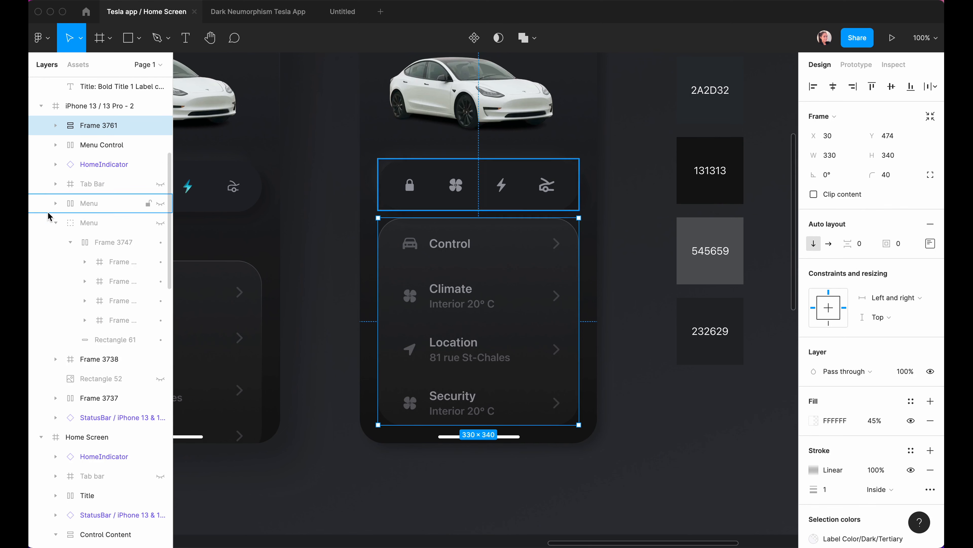
click(56, 222)
click(160, 183)
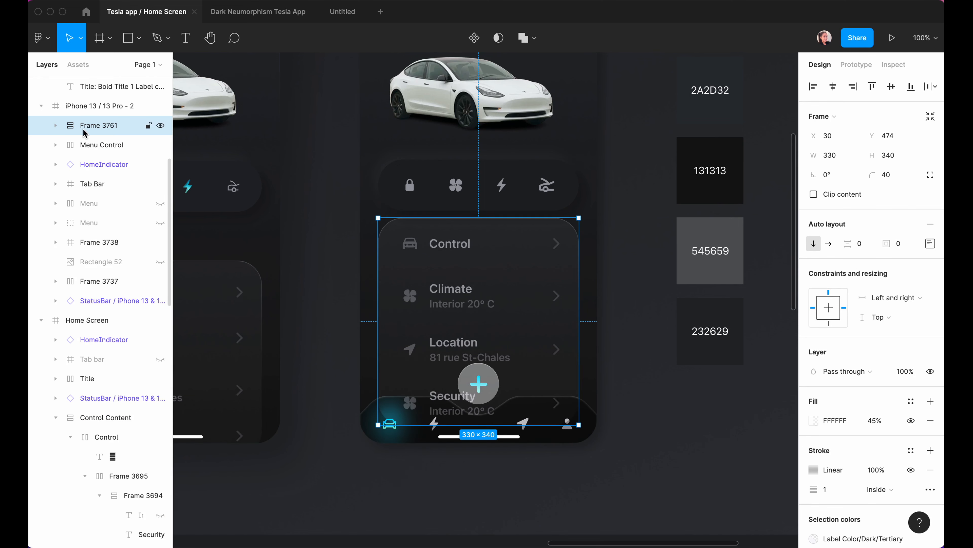
drag(89, 126, 95, 192)
click(372, 498)
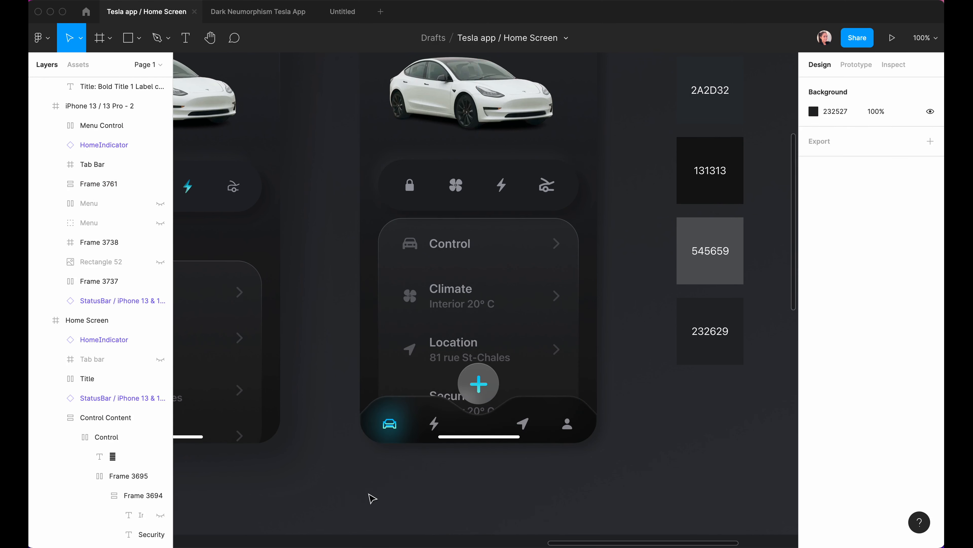
click(526, 253)
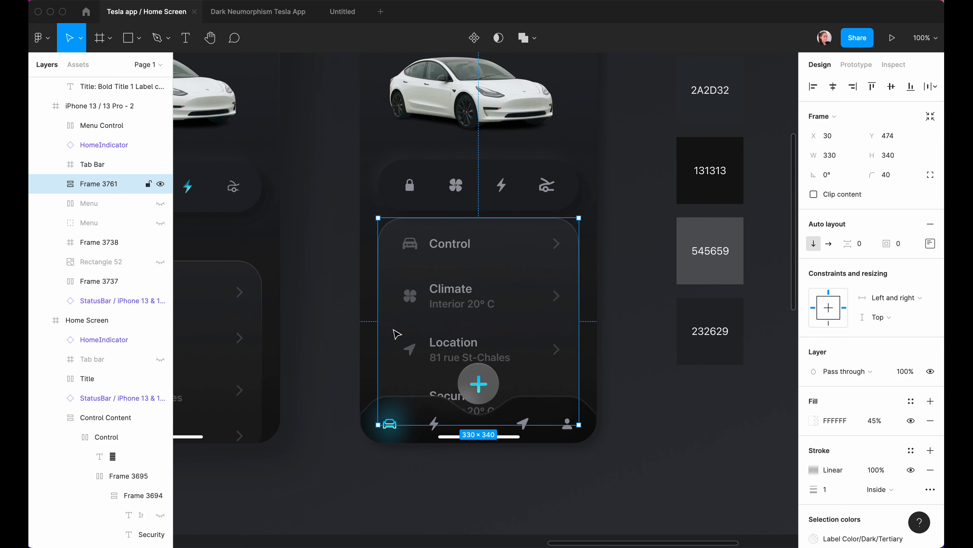
key(shift+Down)
key(shift+Down)
key(shift+Down)
key(shift+Down)
key(shift+Down)
key(shift+Down)
key(shift+Down)
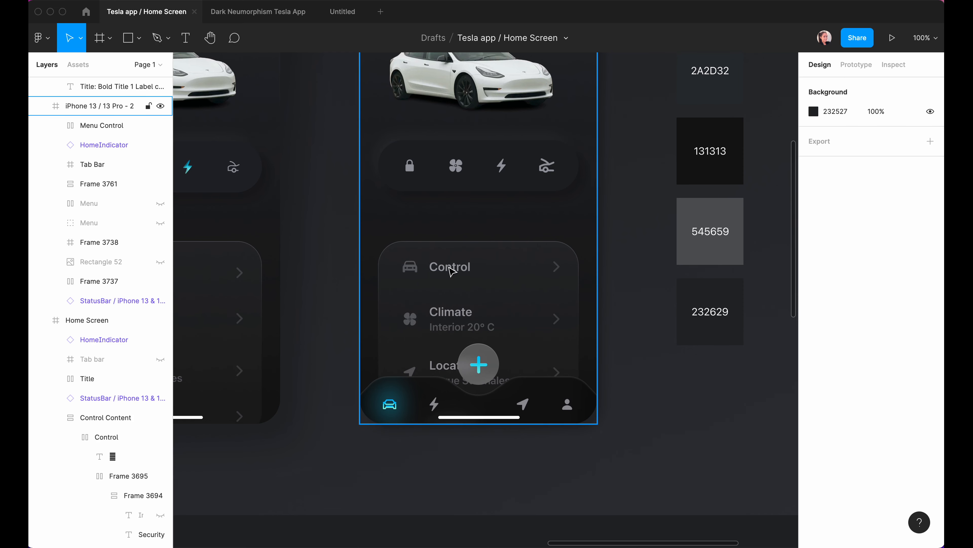
scroll(452, 271, up, 3)
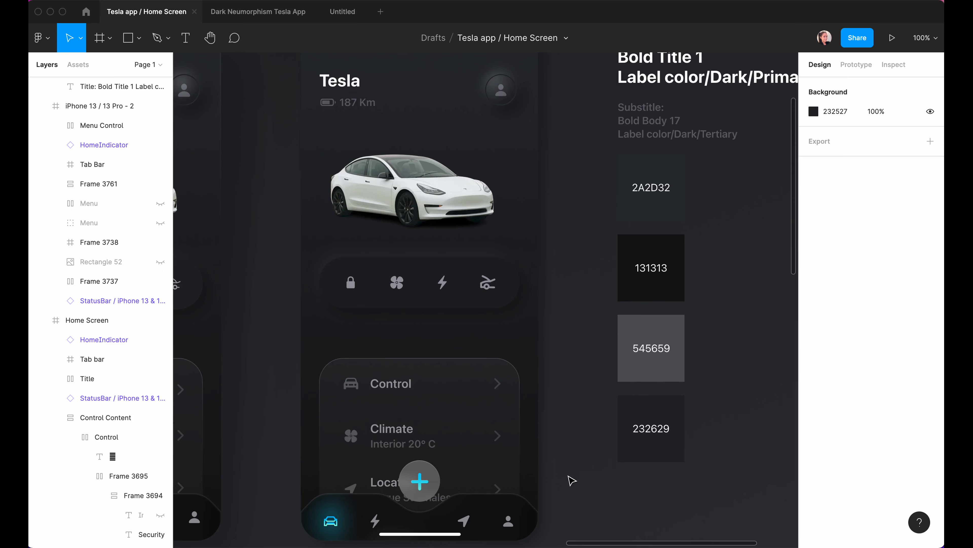
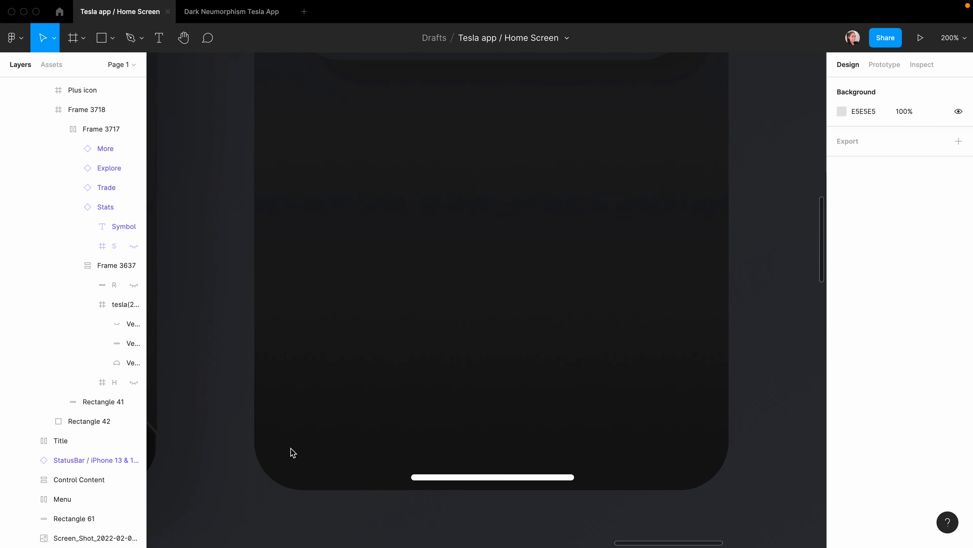
Draw a 390×78 rectangle centred and flush to the iPhone frame's bottom, then enter point editing.
key(r)
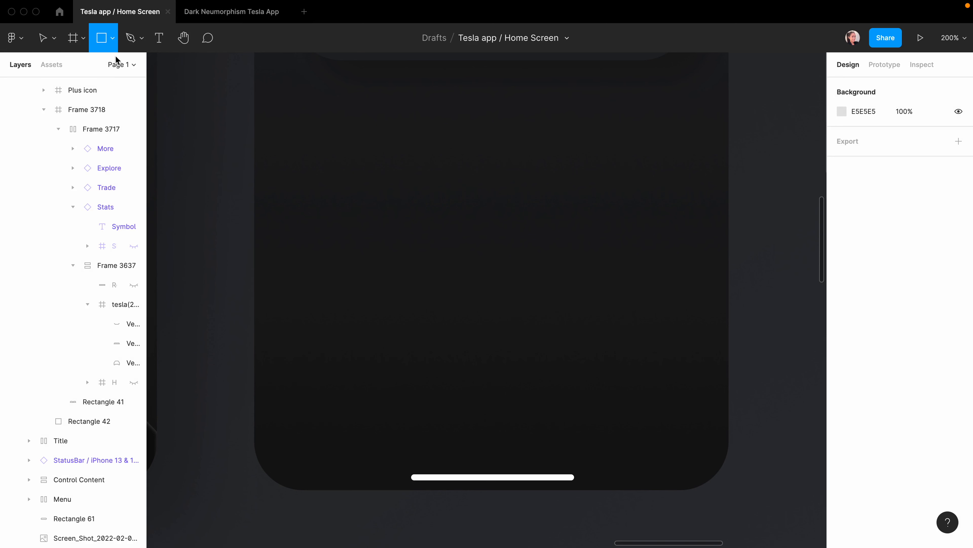
click(114, 40)
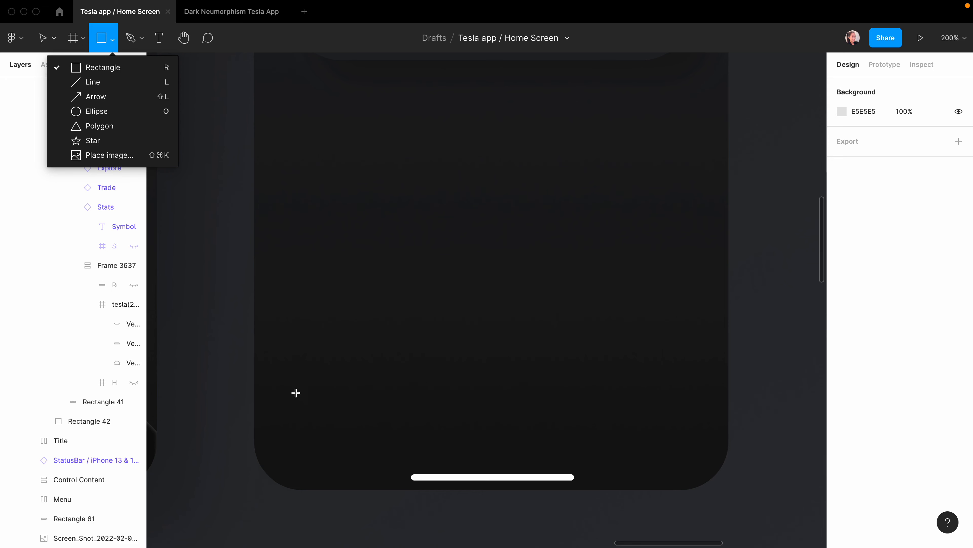
click(300, 420)
mouse_move(267, 359)
mouse_down()
mouse_move(697, 437)
mouse_move(720, 458)
mouse_up()
key(Tab)
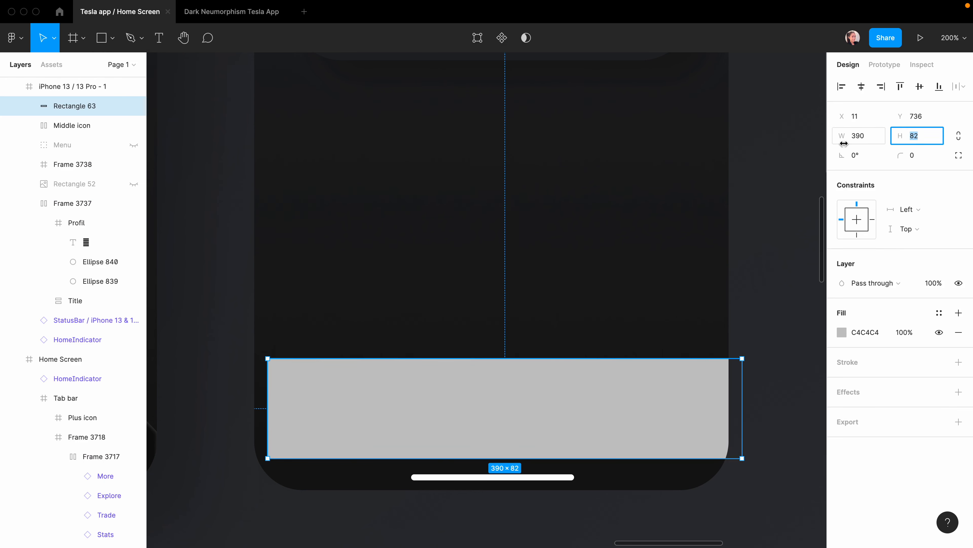
text(7)
key(Return)
click(862, 86)
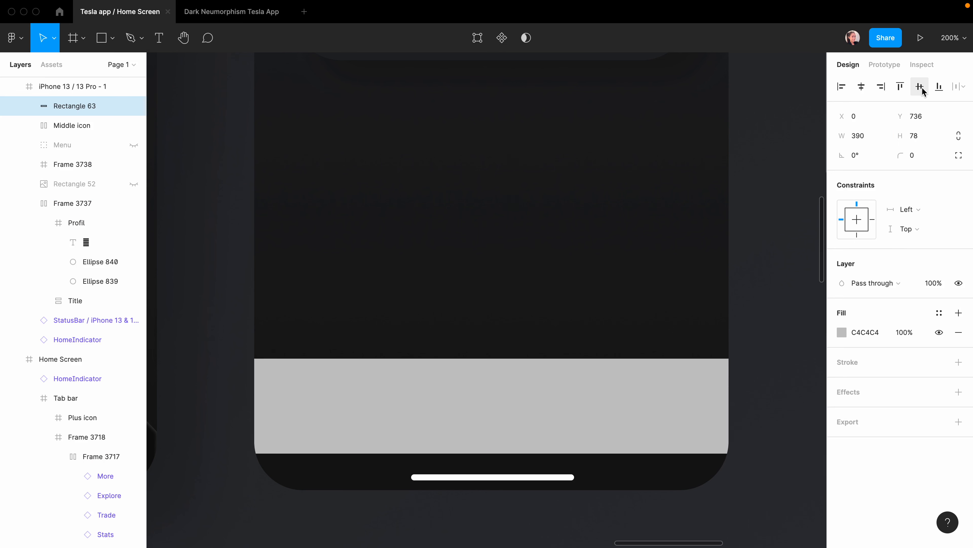
click(939, 86)
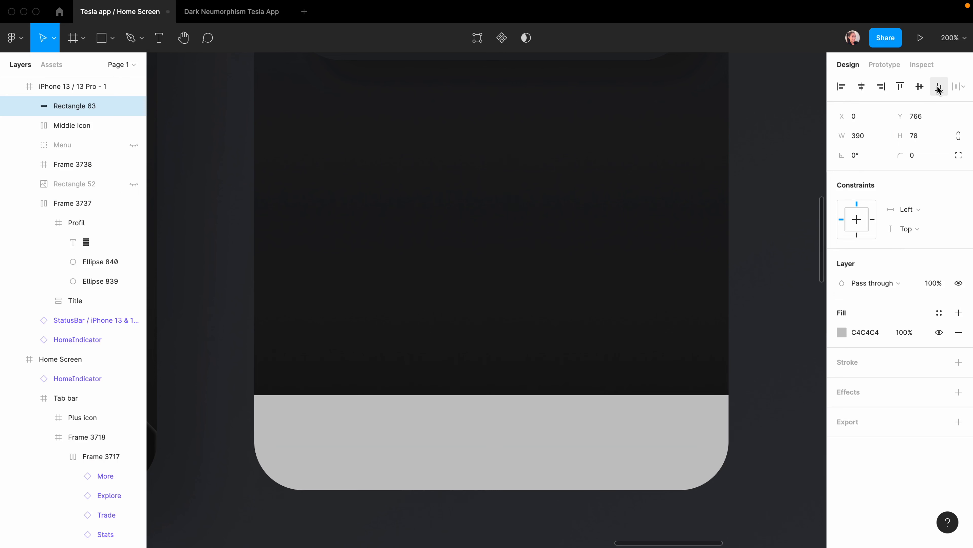
double_click(391, 450)
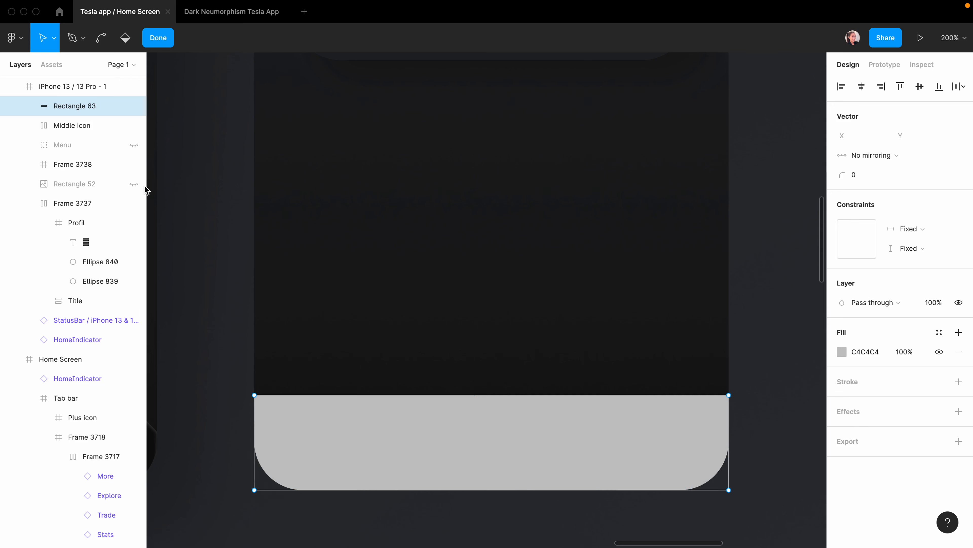
Add points along the rectangle's top edge and drag the centre point down into a V notch.
click(492, 394)
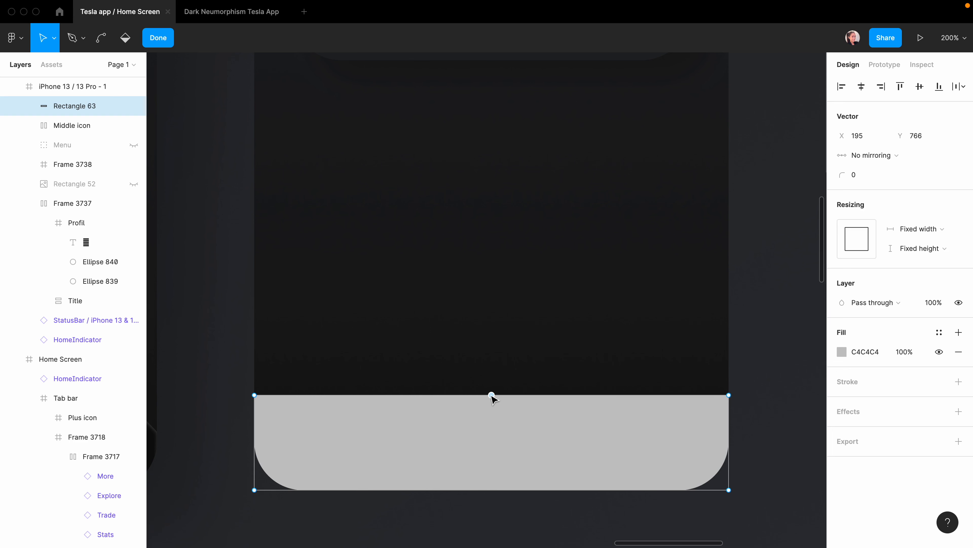
click(373, 394)
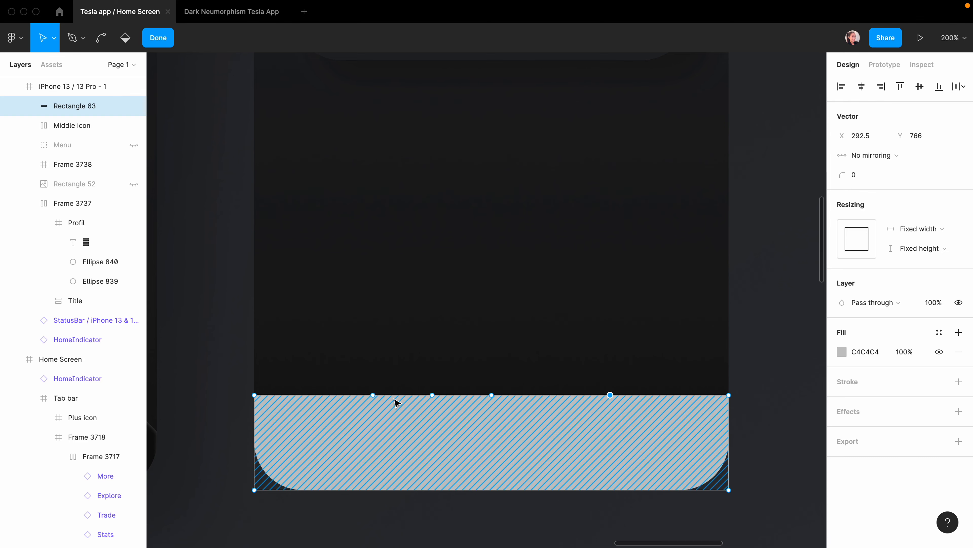
click(432, 394)
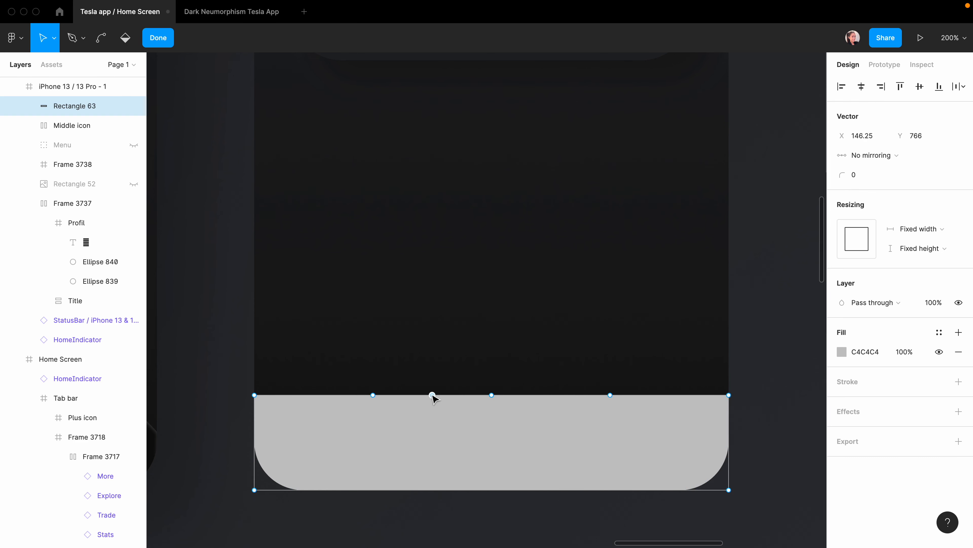
click(551, 395)
click(491, 381)
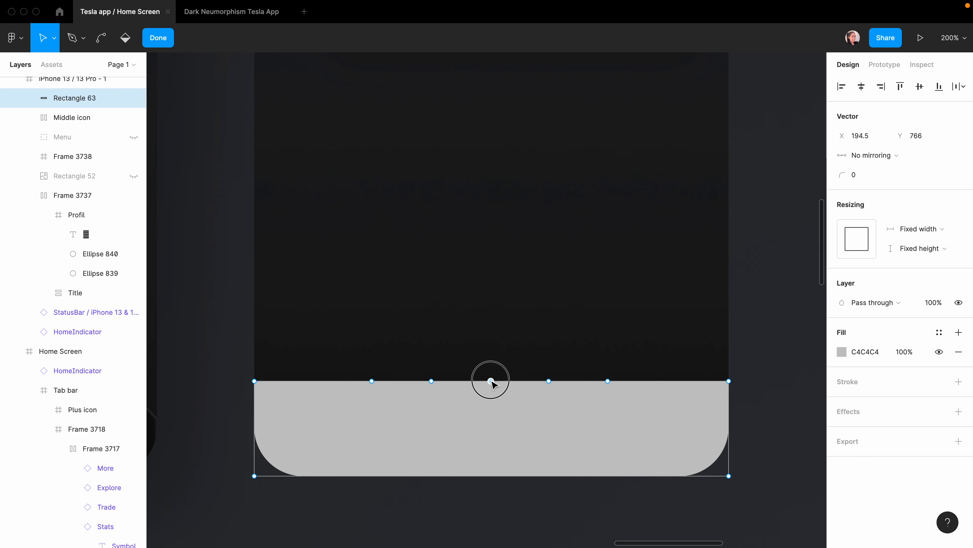
drag(491, 381, 489, 432)
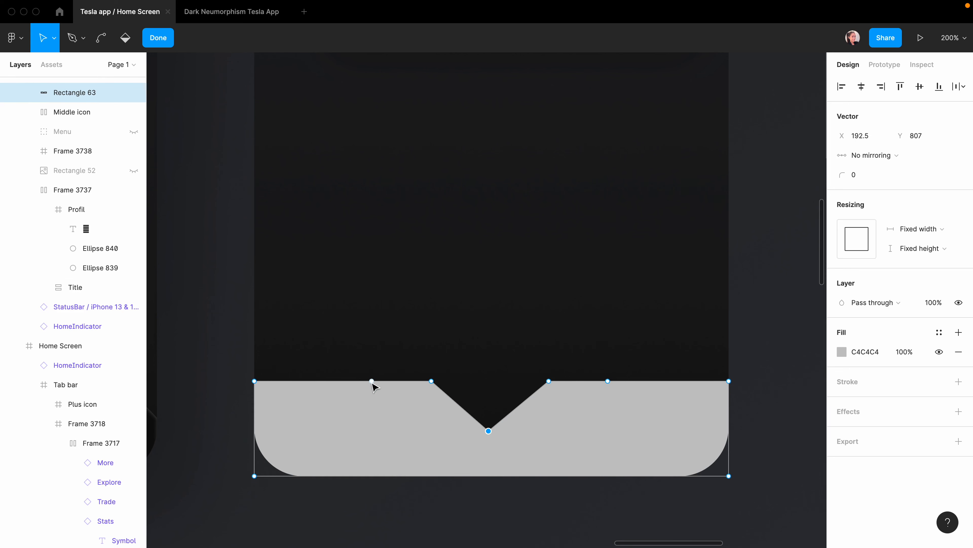
click(372, 381)
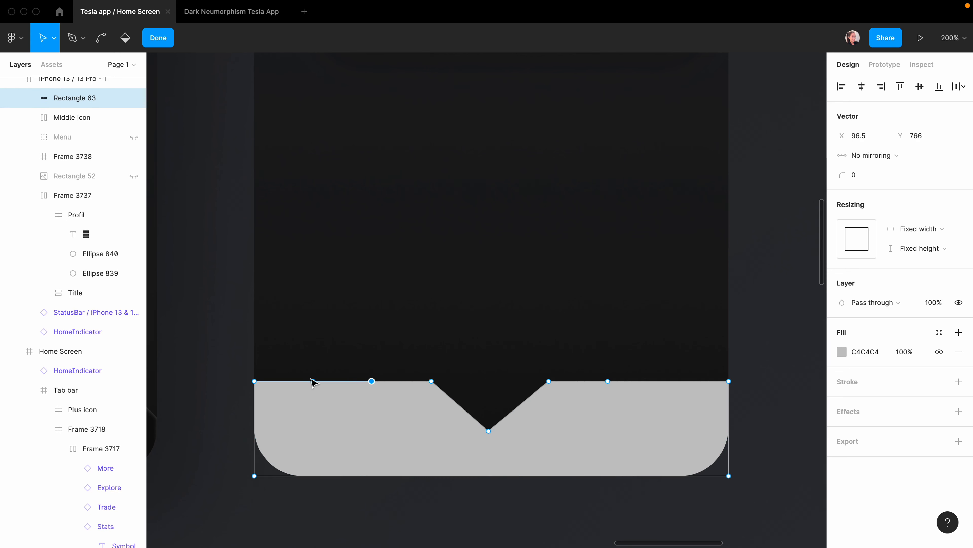
Show rulers, place guides 25 from each side, and nudge the outer top-edge points onto them.
click(954, 38)
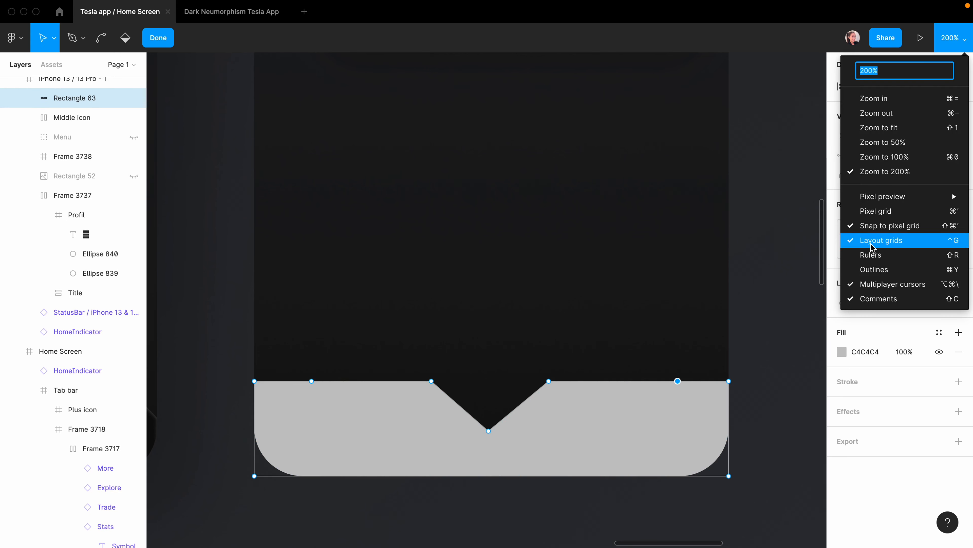
click(866, 254)
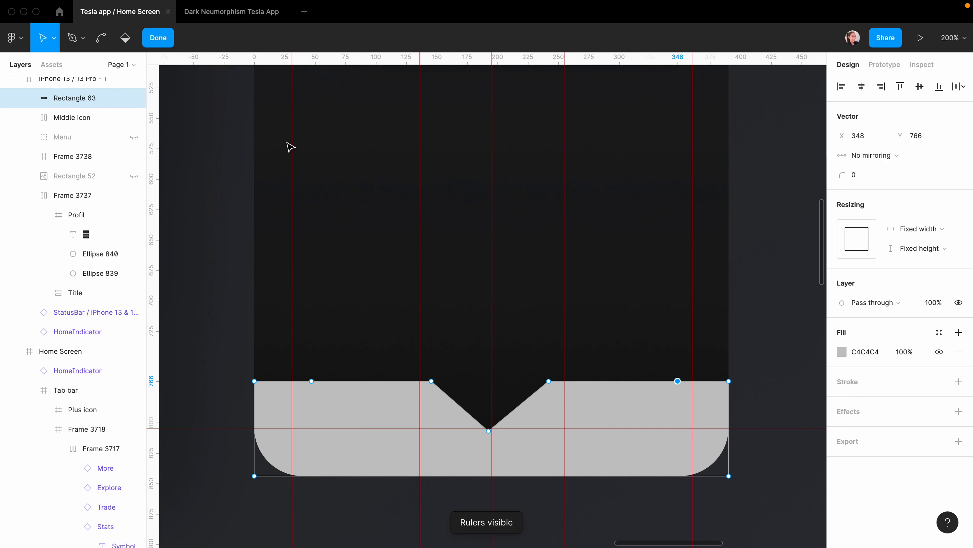
drag(293, 57, 286, 55)
drag(692, 58, 697, 57)
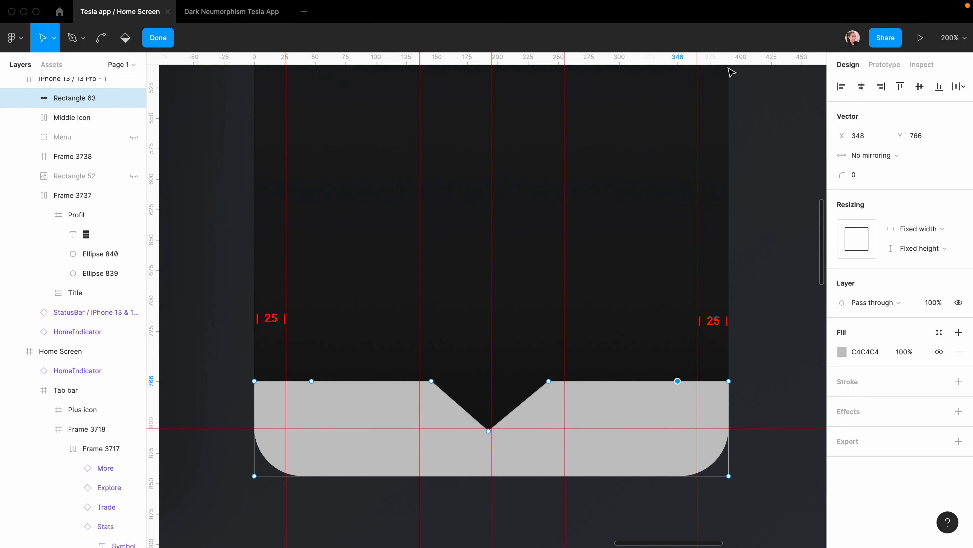
click(311, 381)
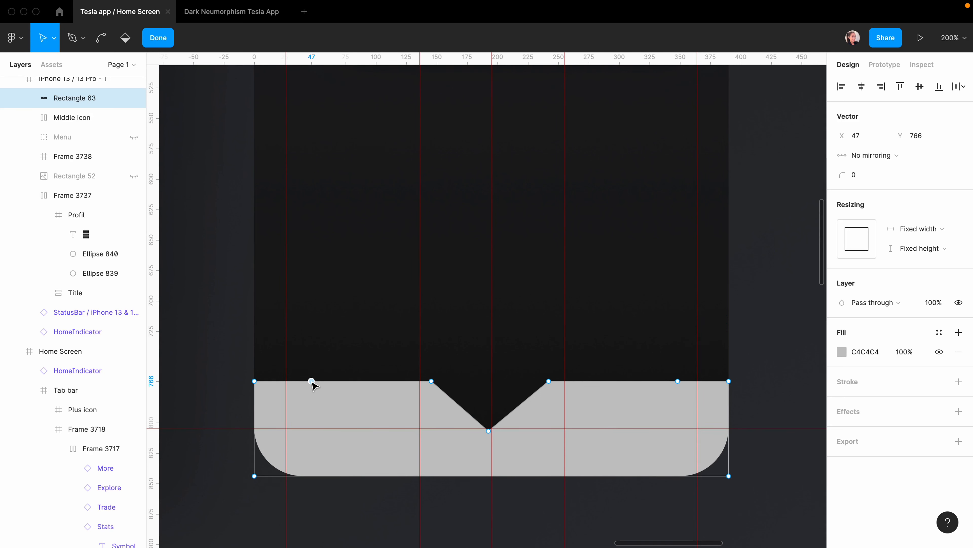
key(Left)
key(Left)
key(Left)
key(Left)
key(Left)
key(Left)
key(Left)
key(Left)
key(Left)
key(Left)
key(Left)
key(Left)
key(Left)
key(Left)
key(Left)
key(Left)
key(Left)
key(Left)
key(Left)
key(Left)
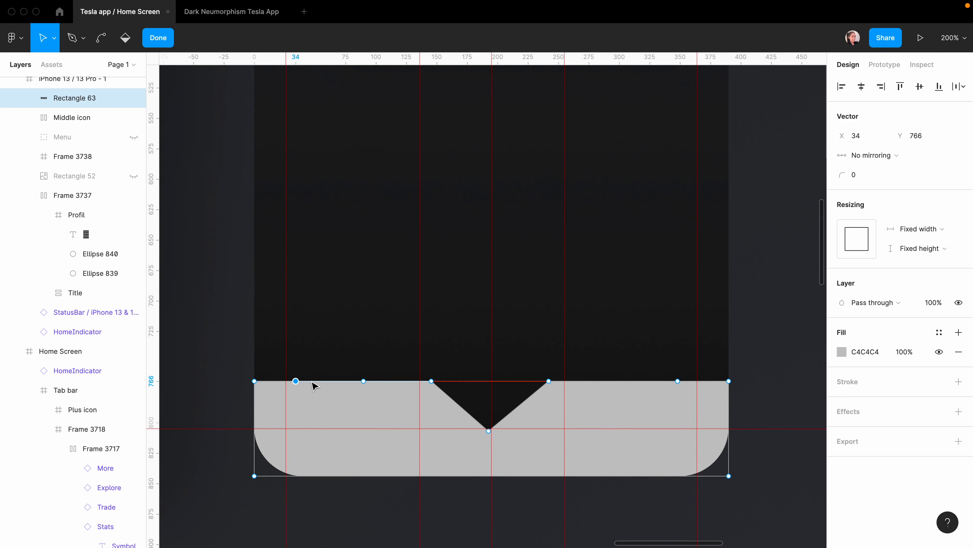
click(677, 381)
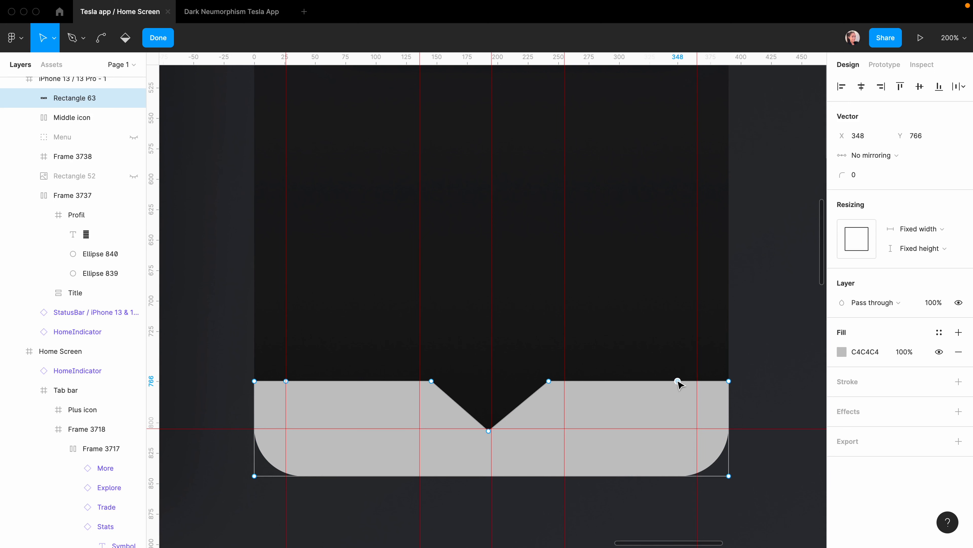
key(Right)
key(Right)
key(Right)
key(Right)
key(Right)
key(Right)
key(Right)
key(Right)
key(Right)
key(Right)
key(Right)
key(Right)
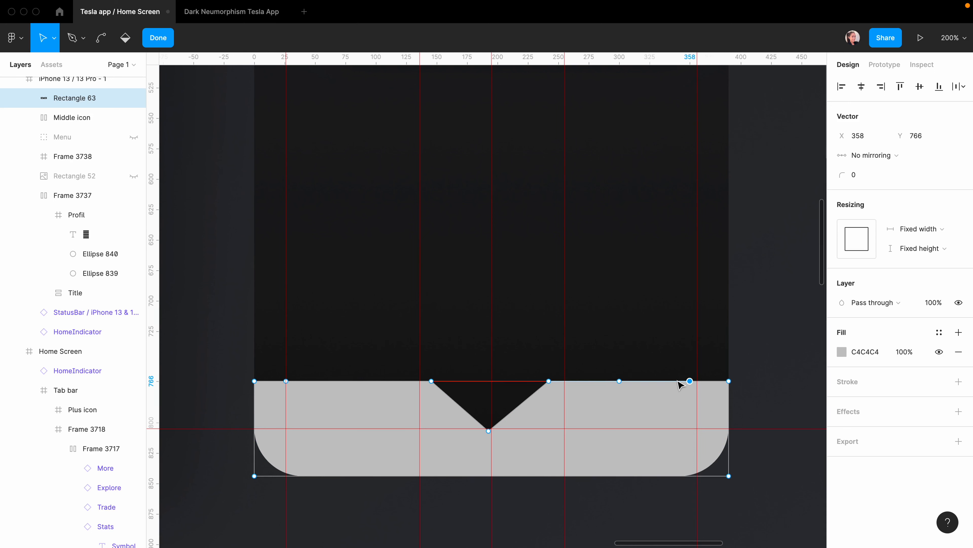
key(Right)
key(Right)
key(Right)
key(Right)
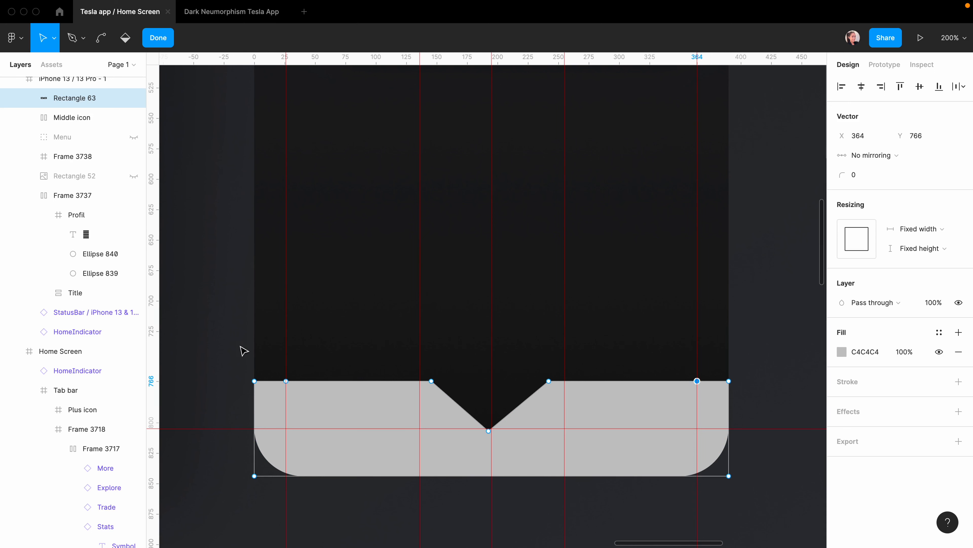
Lower the top-left and top-right corner points together.
drag(211, 351, 268, 419)
drag(745, 360, 726, 399)
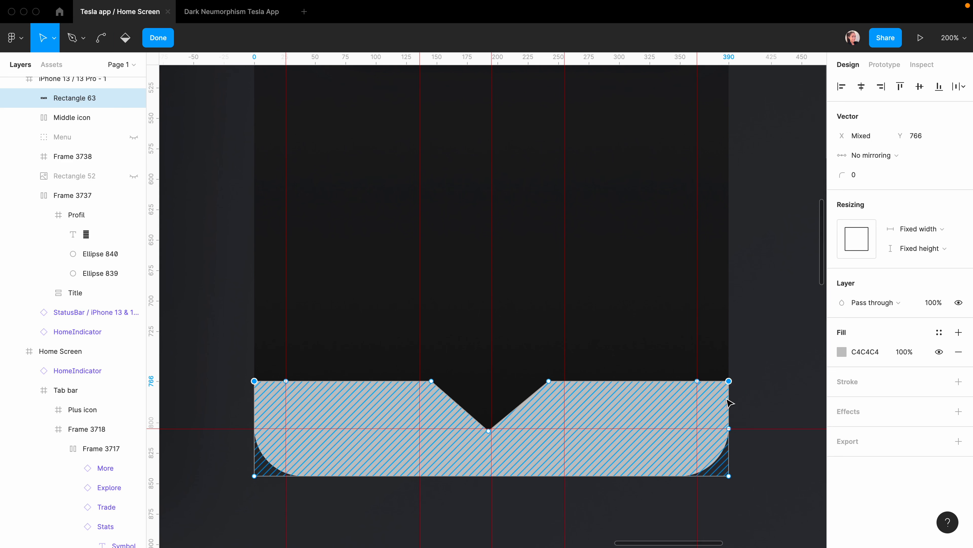
key(Down)
key(Down)
key(Down)
key(Down)
key(Down)
key(Down)
key(Down)
key(Down)
key(Down)
key(Down)
key(Down)
key(Down)
key(Down)
key(Down)
key(Down)
key(Down)
key(Down)
key(Down)
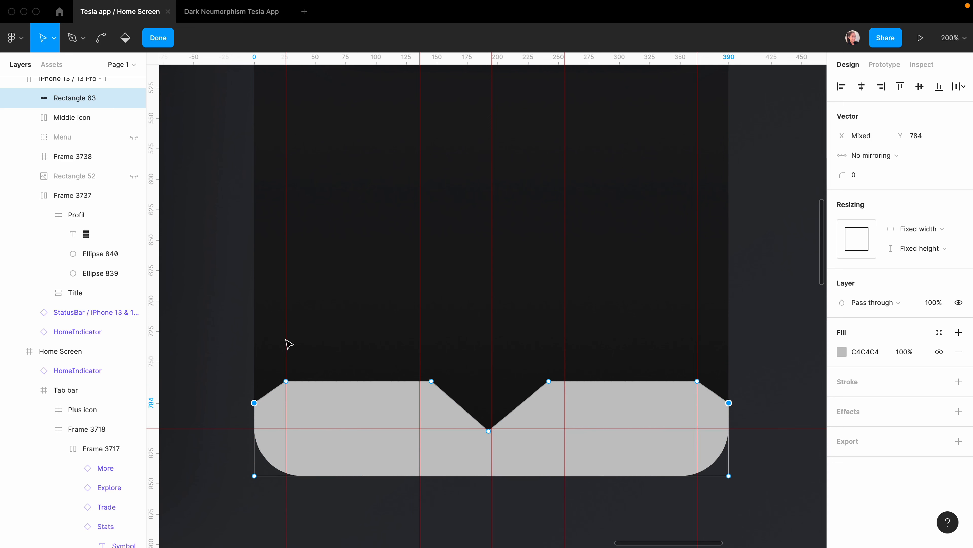
Give the four shoulder points a 42 corner radius and the notch bottom a 45 radius.
drag(274, 343, 724, 403)
click(856, 178)
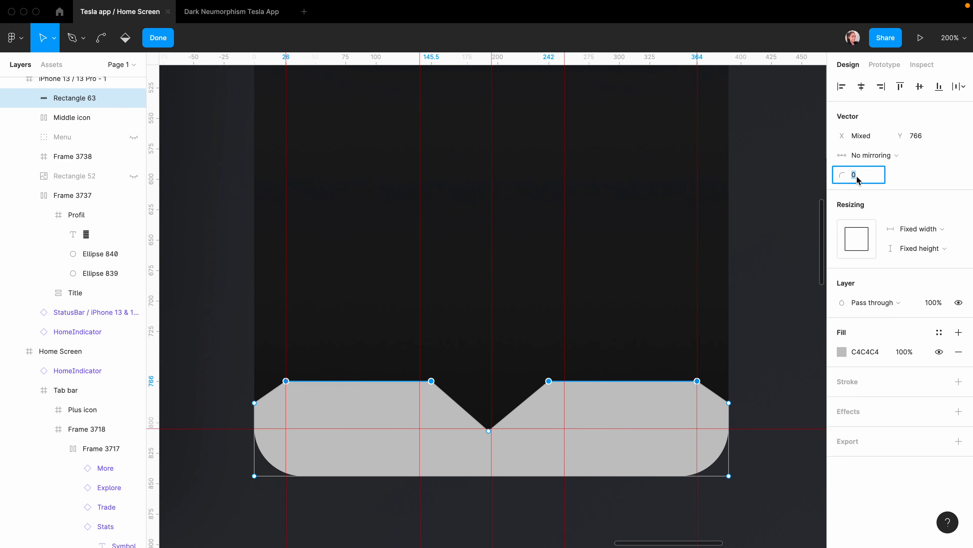
text(42)
key(Return)
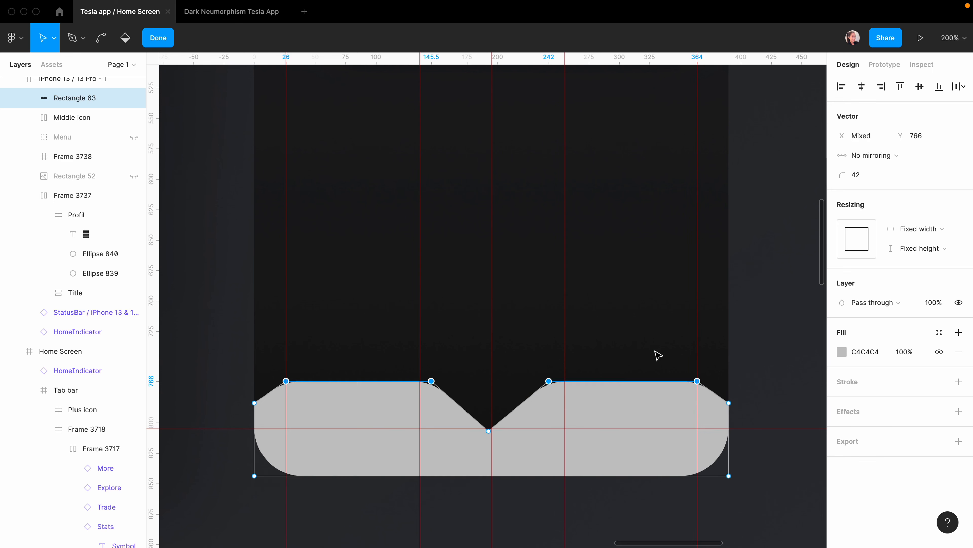
drag(507, 407, 471, 449)
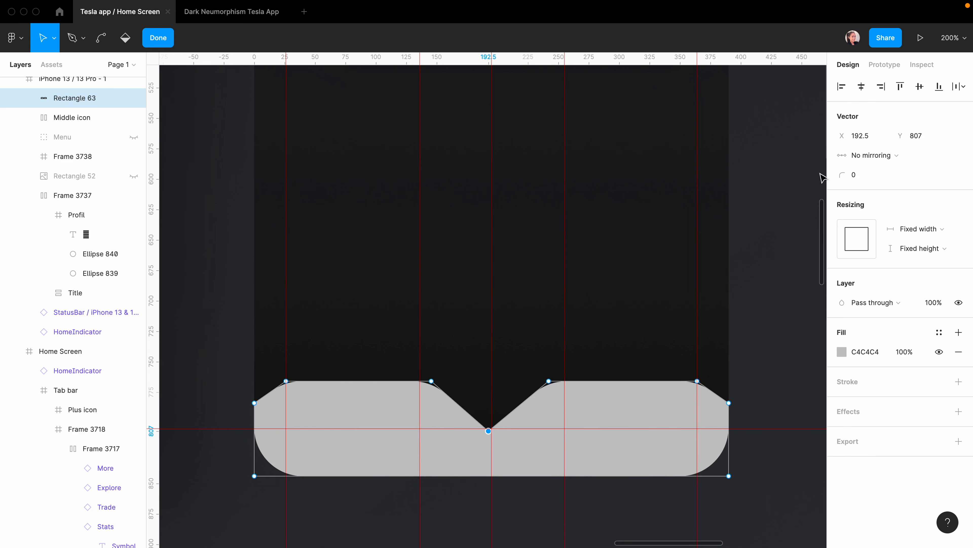
click(853, 177)
key(Return)
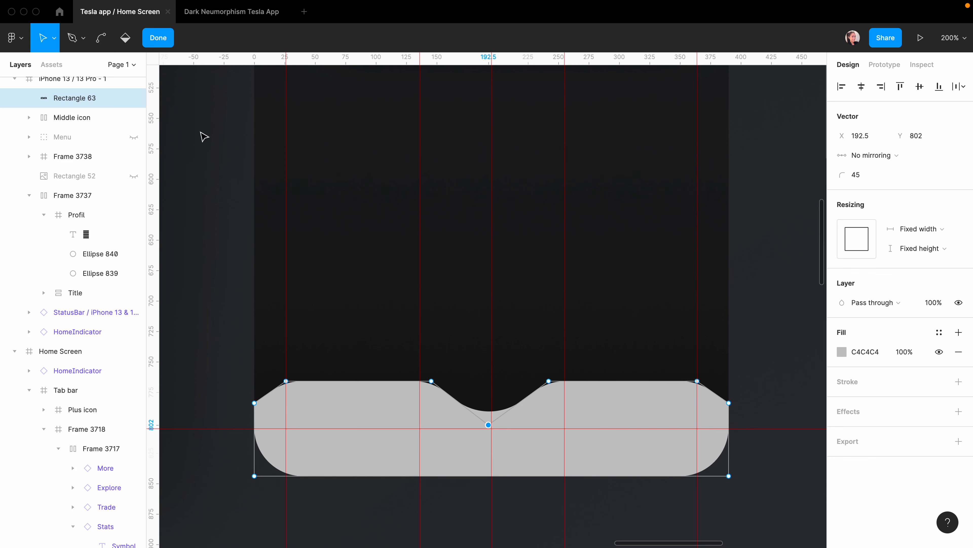
key(Escape)
key(Escape)
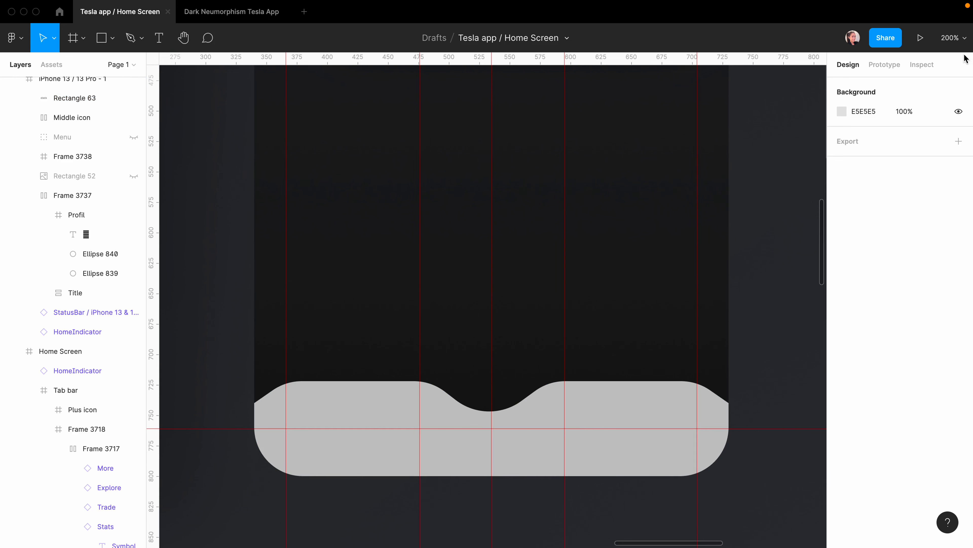
Hide the rulers and add a 68×68 circle, centred horizontally and nudged down above the notch.
click(954, 37)
click(874, 255)
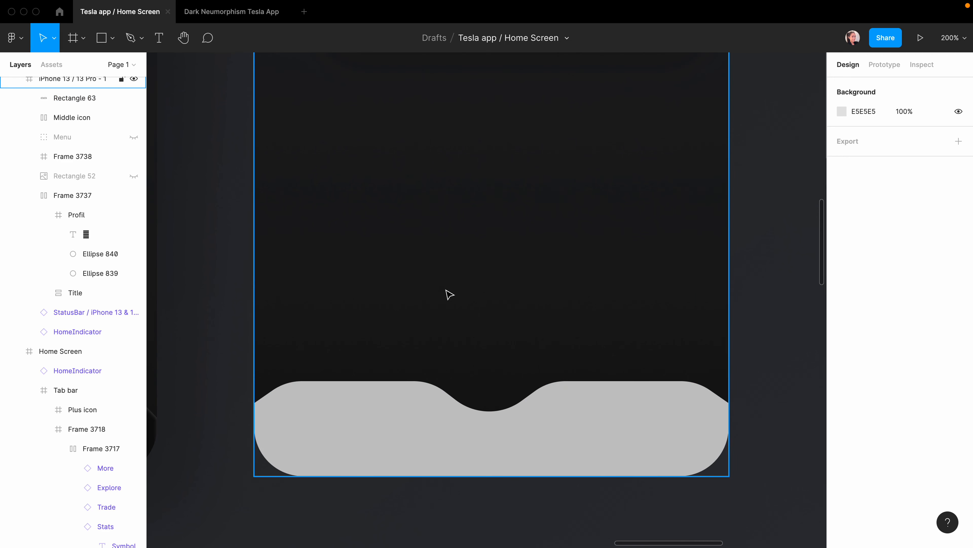
key(o)
drag(436, 278, 504, 354)
click(857, 137)
text(6)
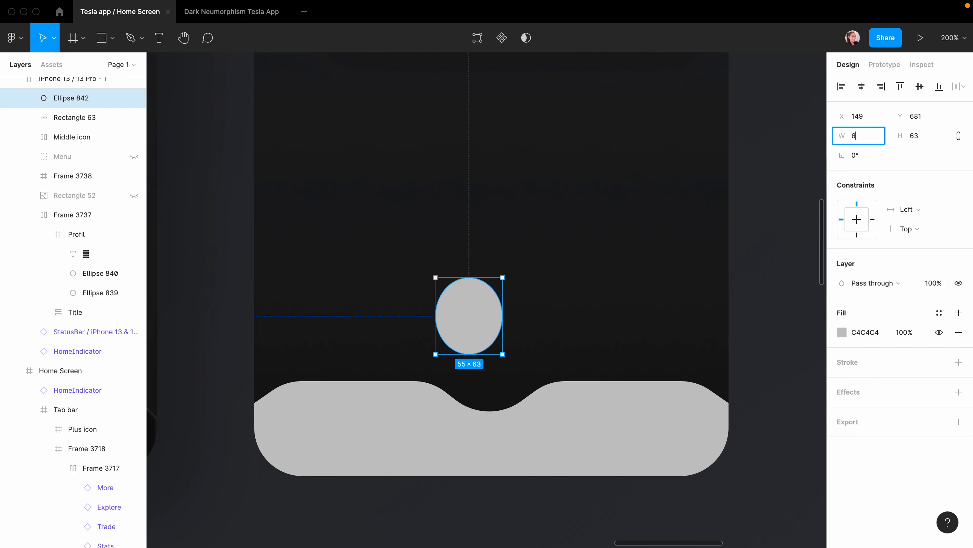
text(8)
key(Tab)
text(68)
key(Return)
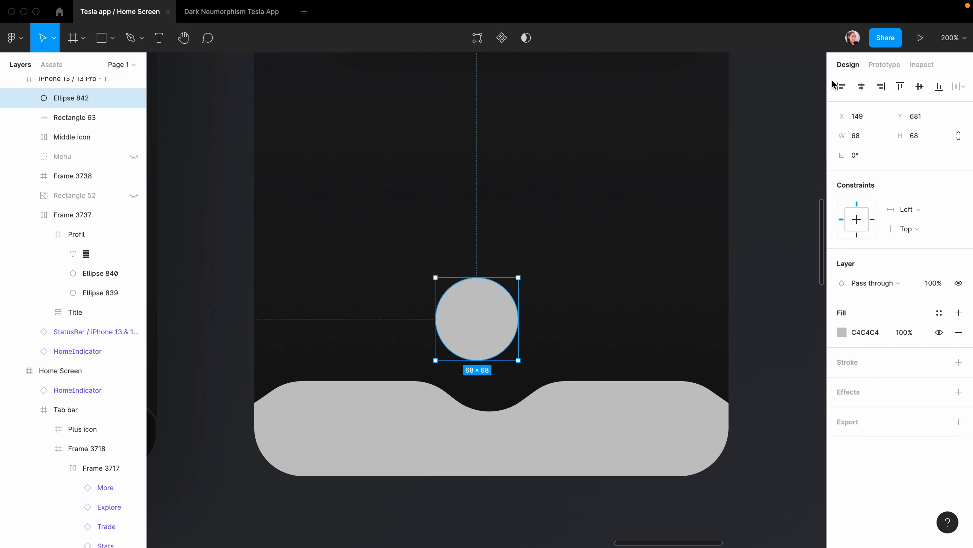
click(863, 86)
key(shift+Down)
key(shift+Down)
key(shift+Down)
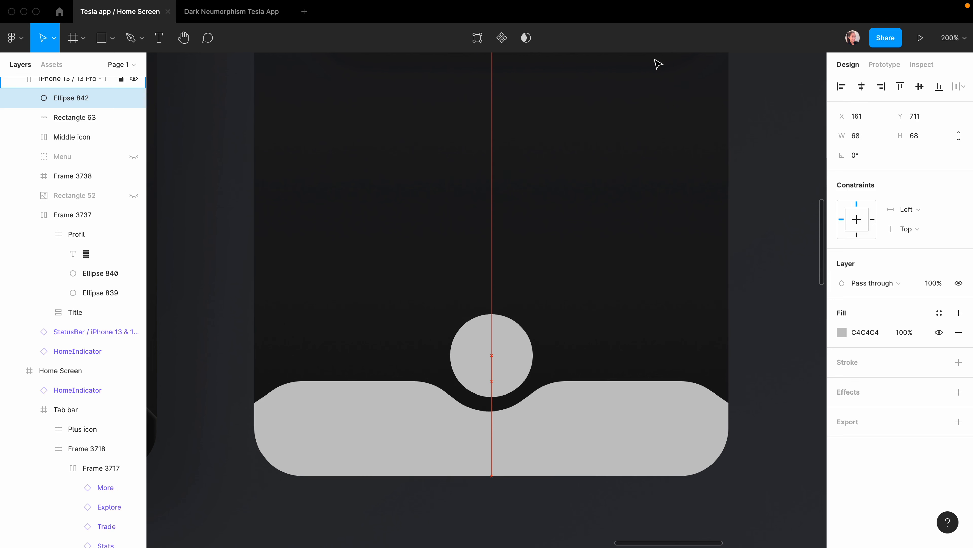
key(Down)
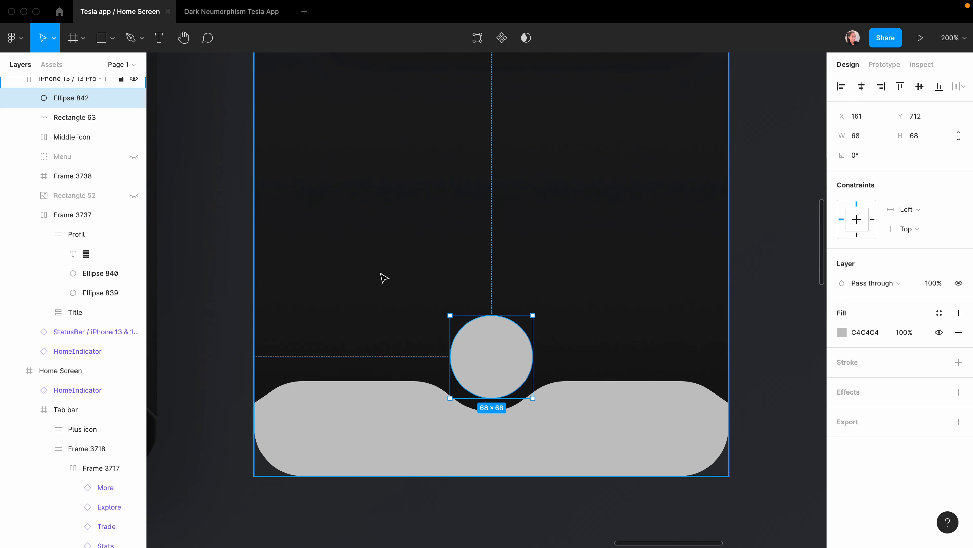
click(436, 502)
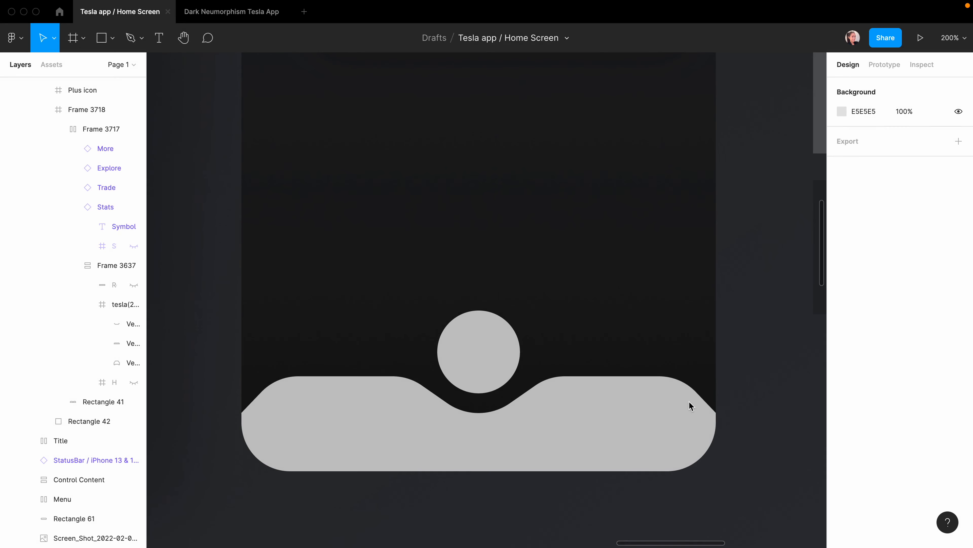
Fill the tab bar with black 000000 at 45% opacity.
click(597, 428)
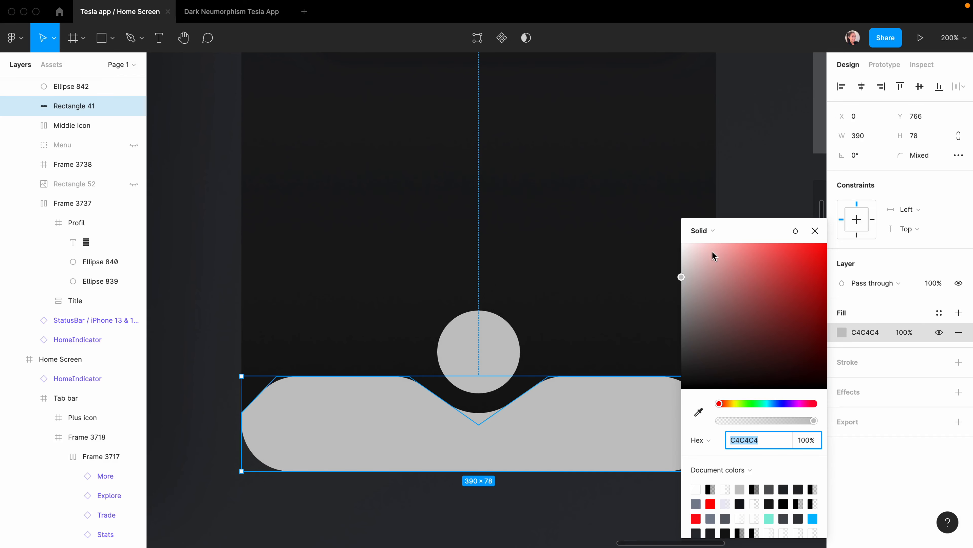
text(000000)
key(Return)
click(806, 441)
text(45)
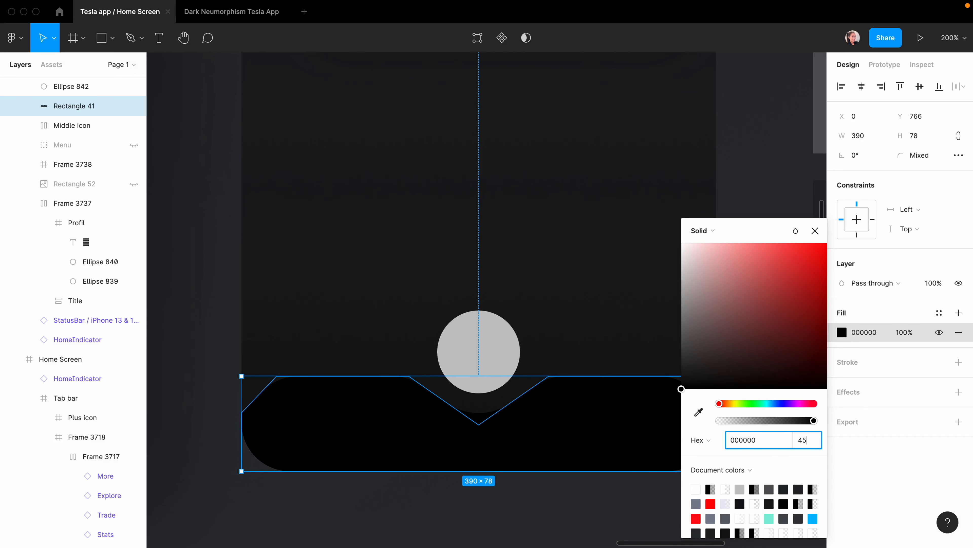
key(Return)
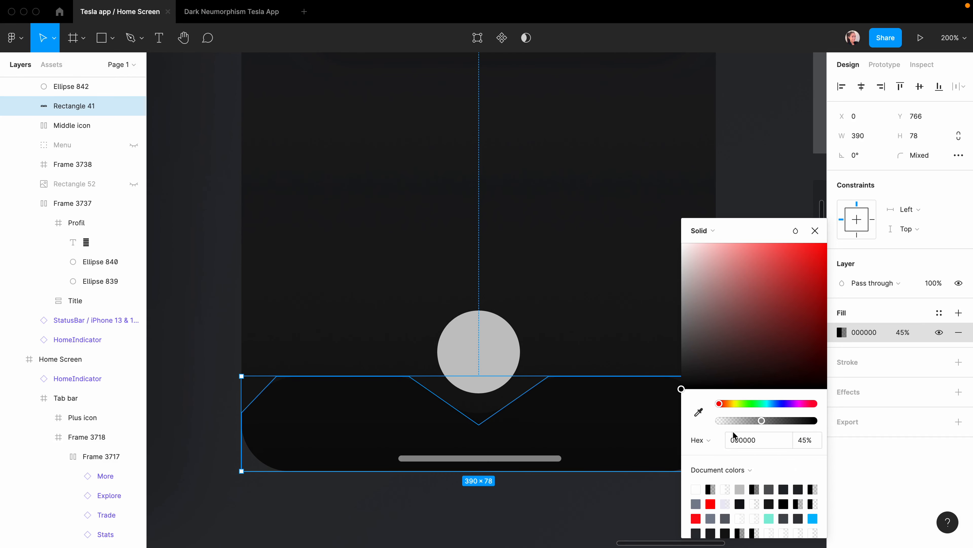
click(543, 417)
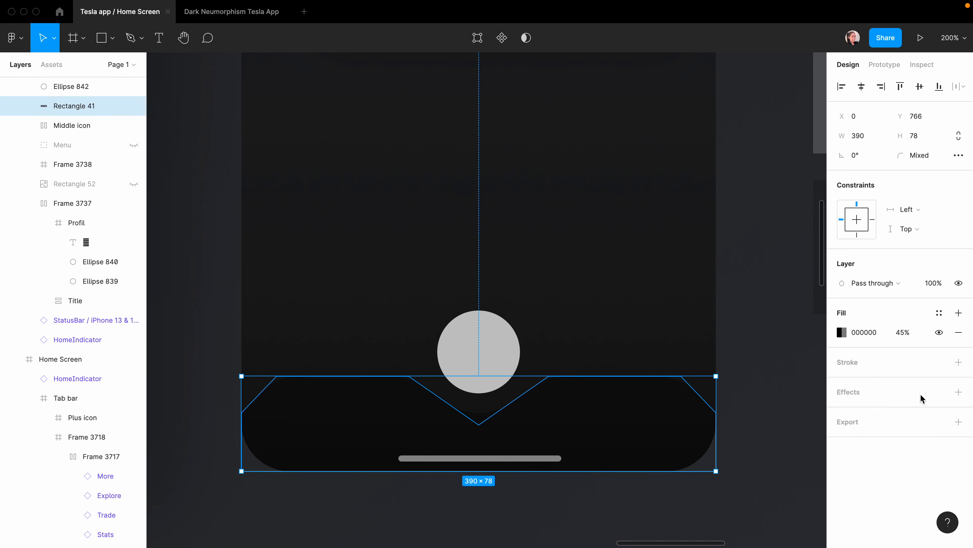
Add a background blur of 40 to the tab bar.
click(958, 391)
click(879, 411)
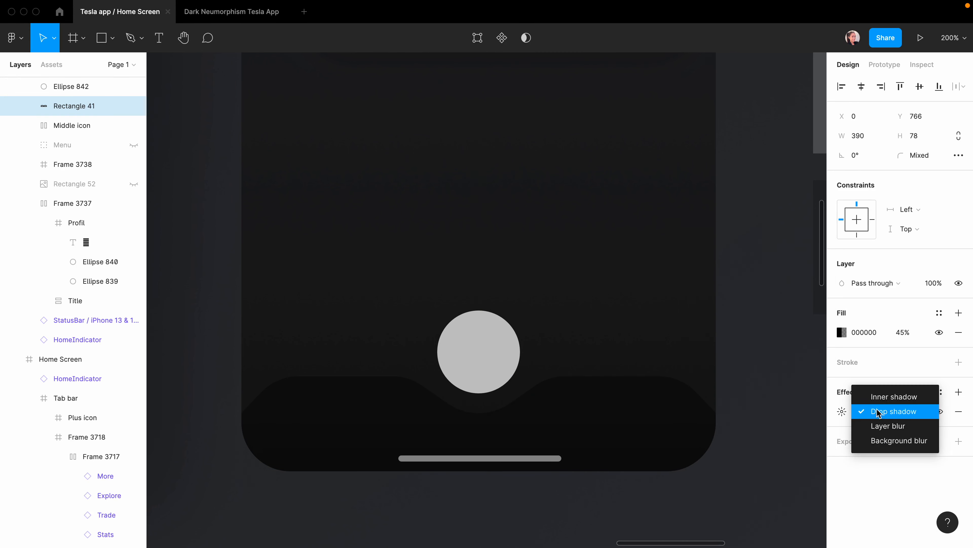
click(885, 440)
text(40)
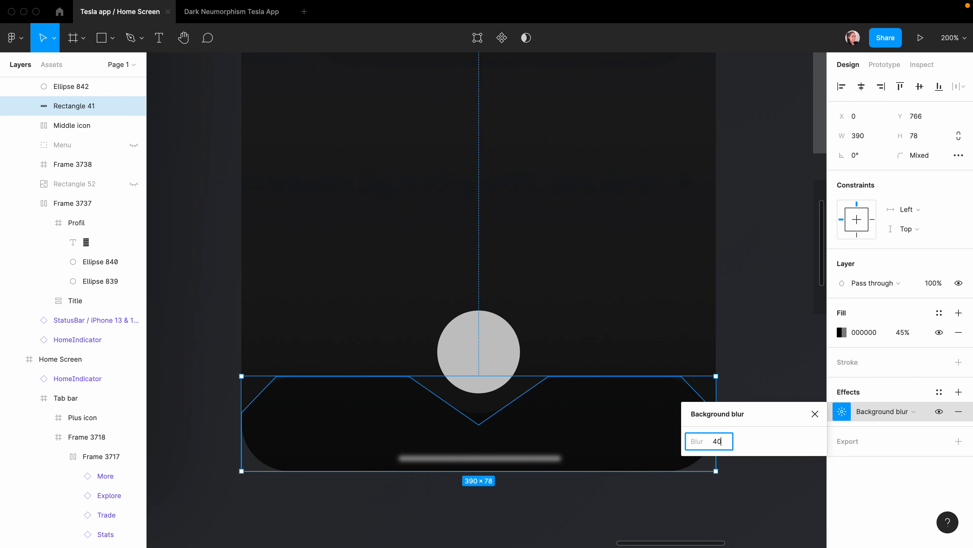
key(Return)
Add a white inner shadow with Y 1, blur 2 and 15% opacity.
click(958, 391)
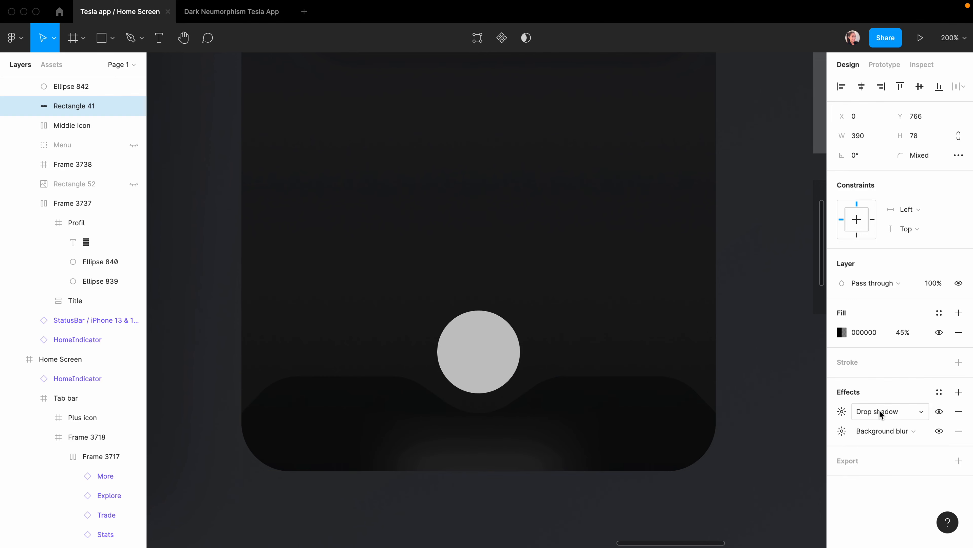
click(880, 413)
click(882, 395)
click(704, 484)
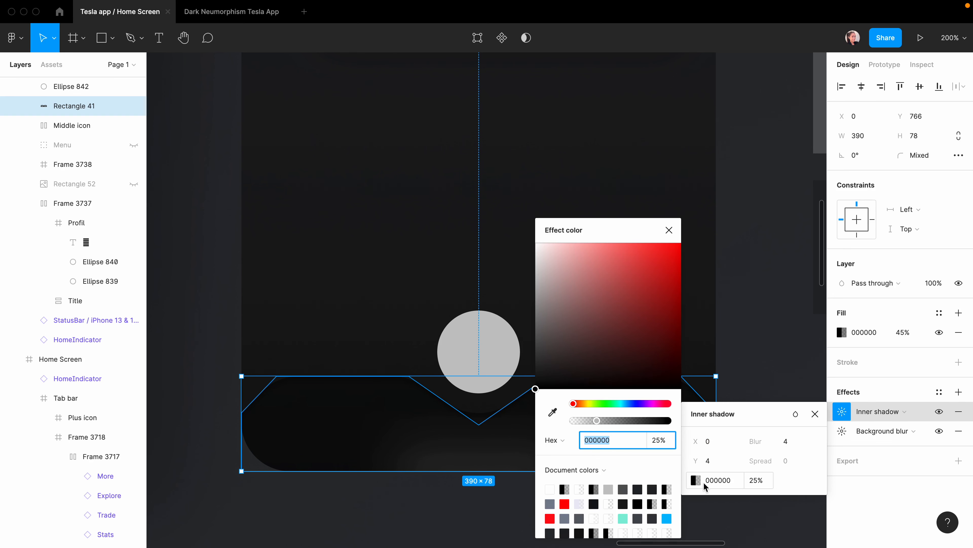
drag(582, 301, 536, 242)
click(785, 442)
text(3)
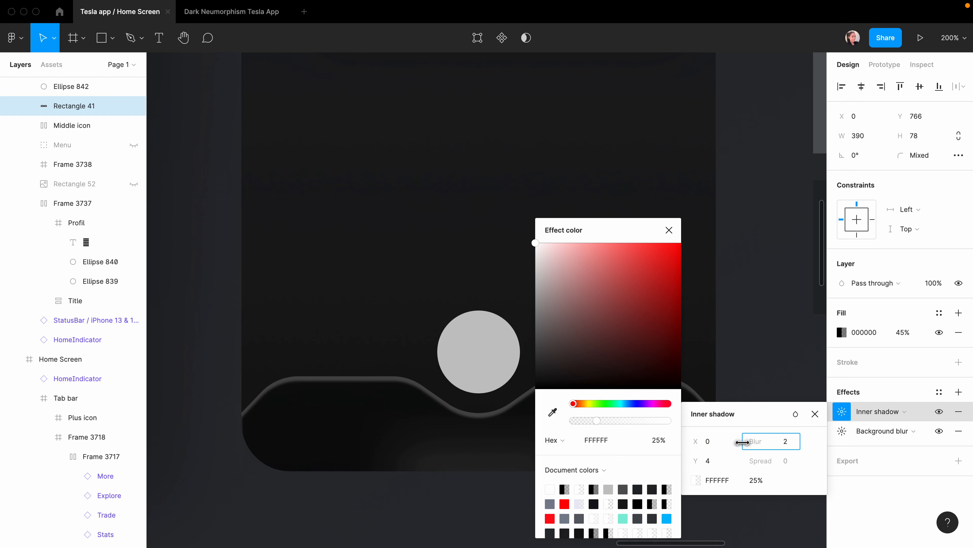
drag(698, 461, 696, 463)
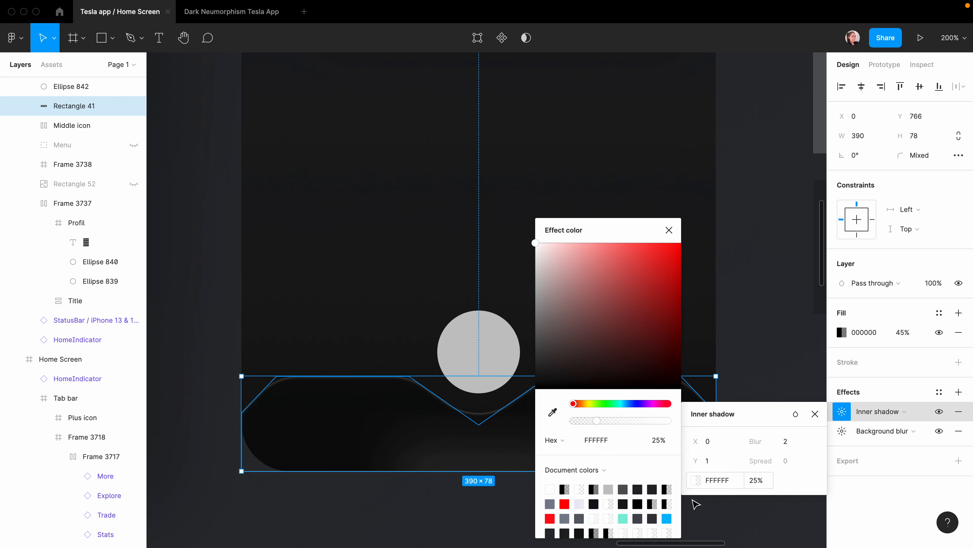
drag(599, 424, 583, 428)
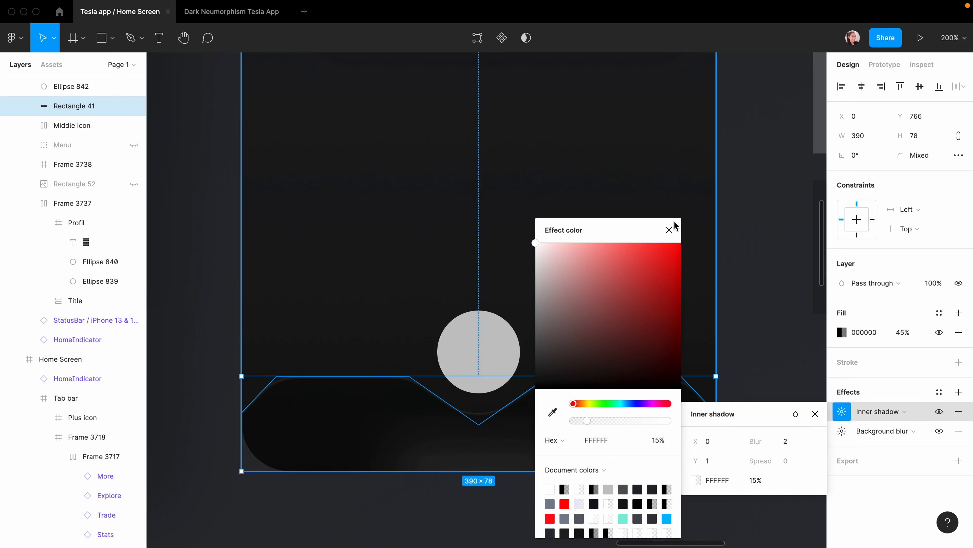
click(805, 420)
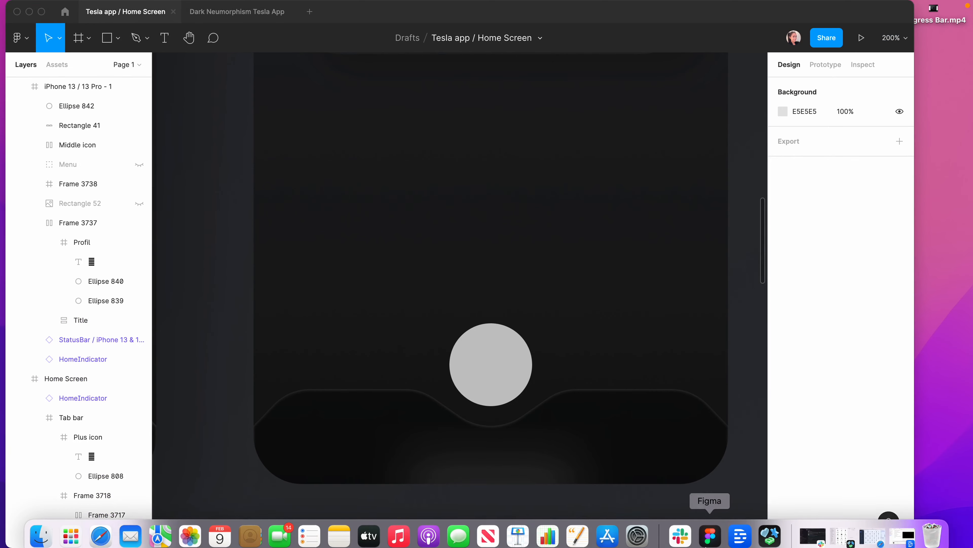
Copy the bolt.fill symbol in SF Symbols.
click(774, 529)
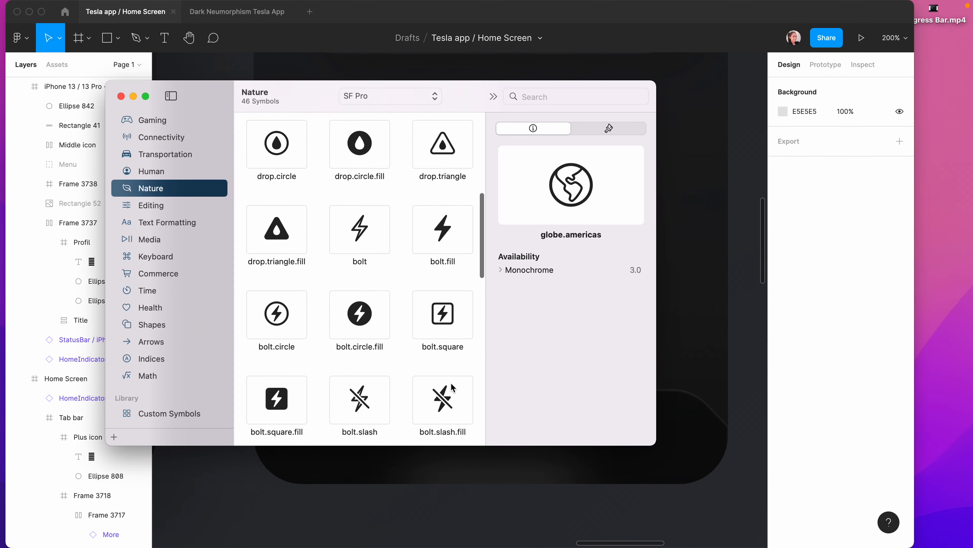
scroll(422, 254, up, 1)
click(422, 253)
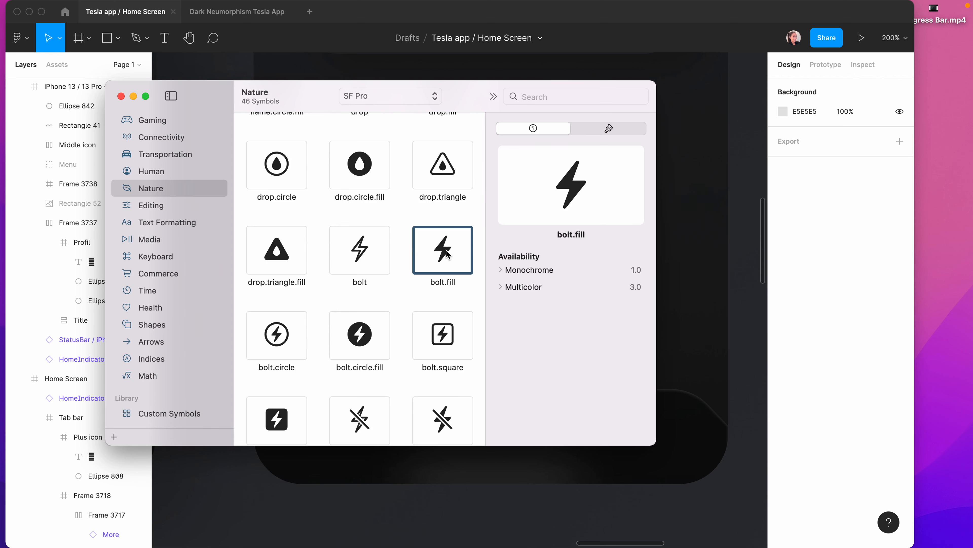
Paste the bolt glyph as a text layer on the tab bar's left side.
click(542, 505)
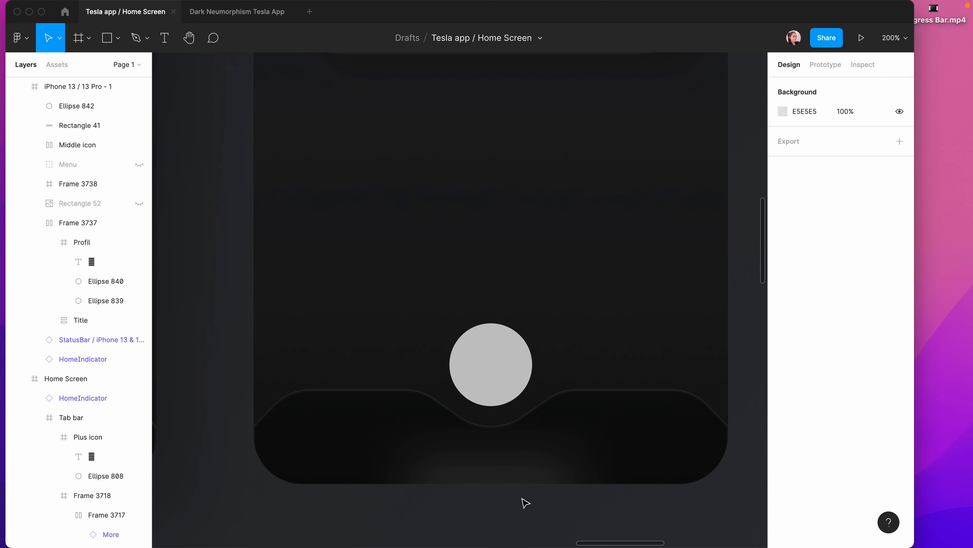
click(369, 439)
key(t)
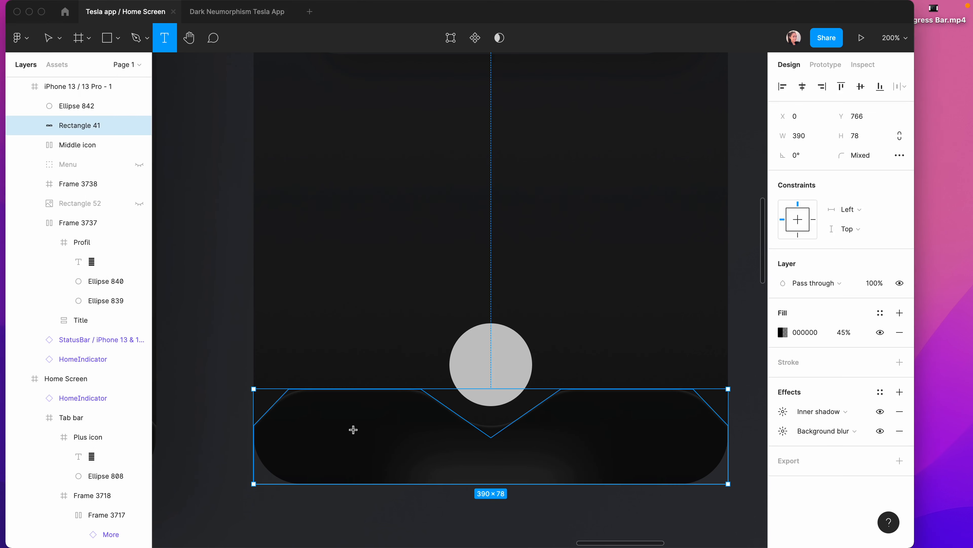
click(332, 434)
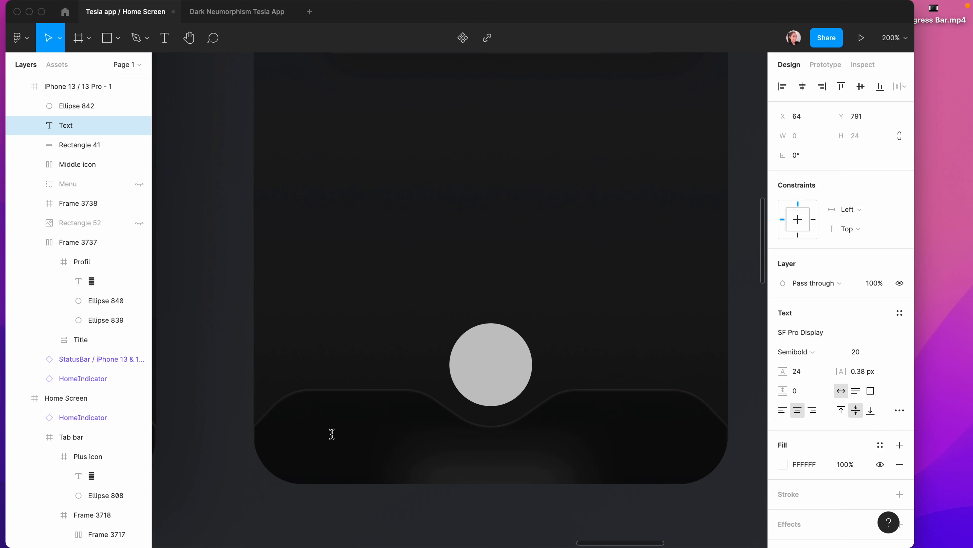
text(⚡)
key(Escape)
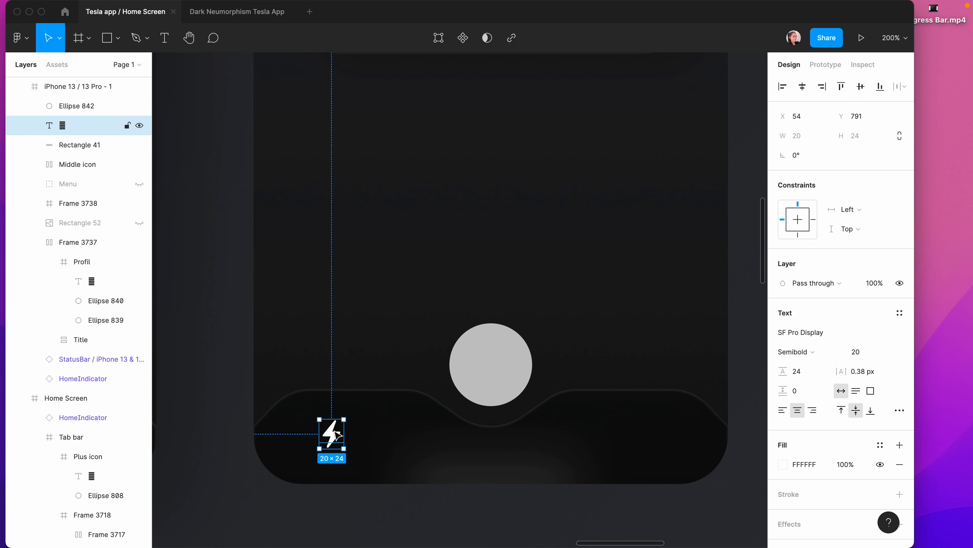
Wrap the bolt in a 44×44 frame and centre the glyph inside it.
key(super+alt+g)
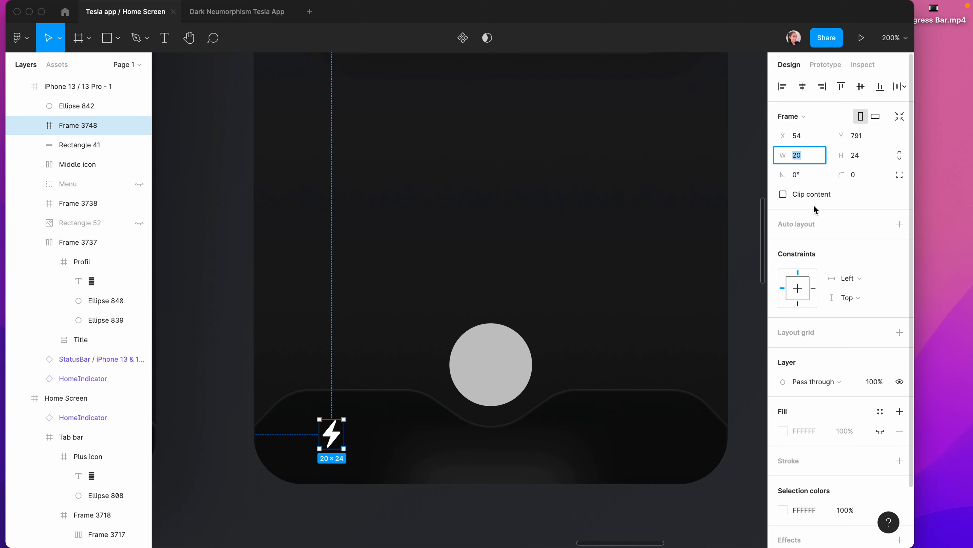
text(44)
click(854, 157)
click(40, 125)
click(72, 145)
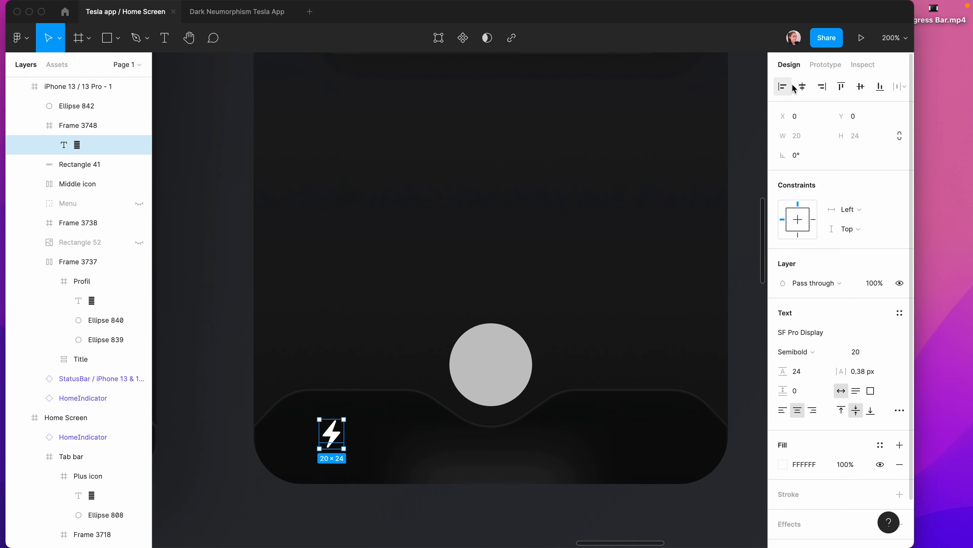
click(802, 87)
click(861, 86)
click(78, 126)
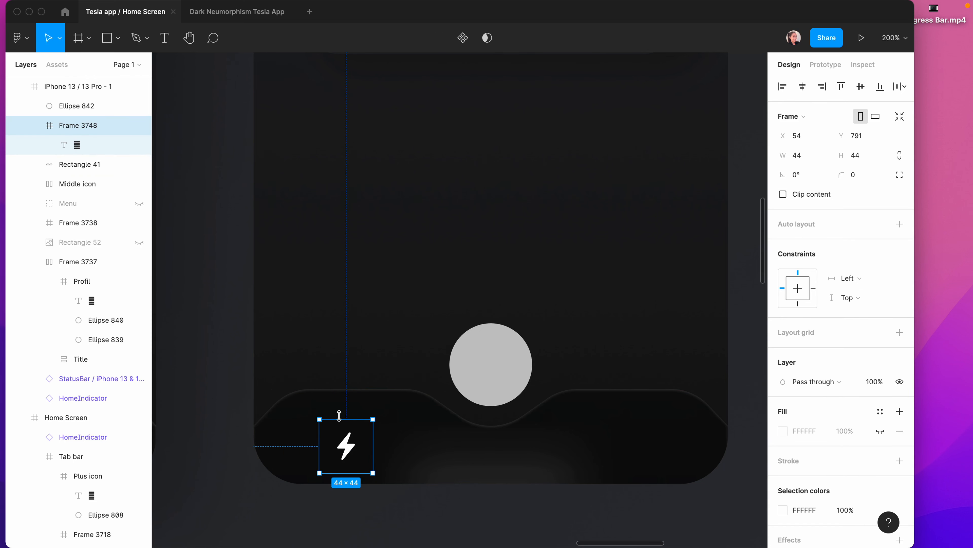
Duplicate the bolt frame into an auto-layout row of five icons.
drag(341, 440, 412, 441)
shift+click(66, 142)
key(shift+a)
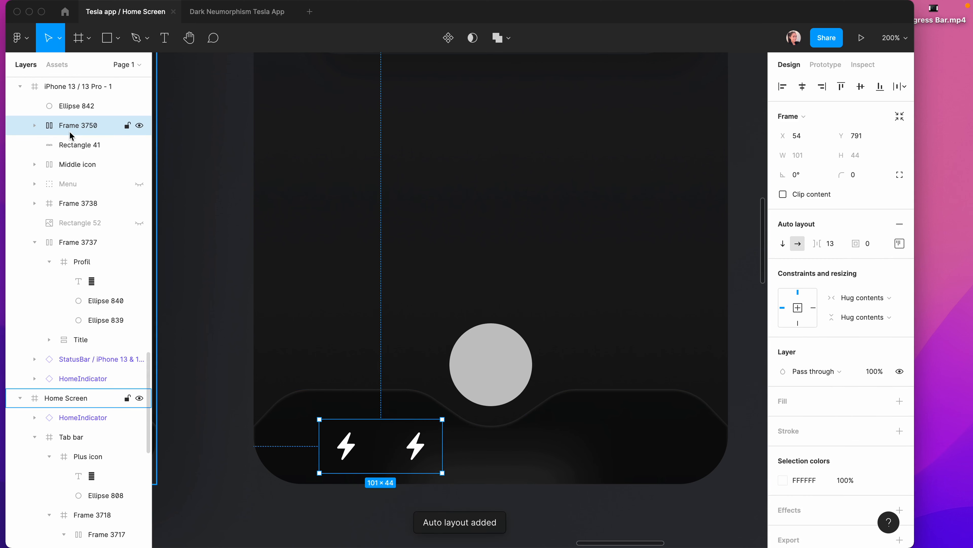
click(35, 125)
click(86, 147)
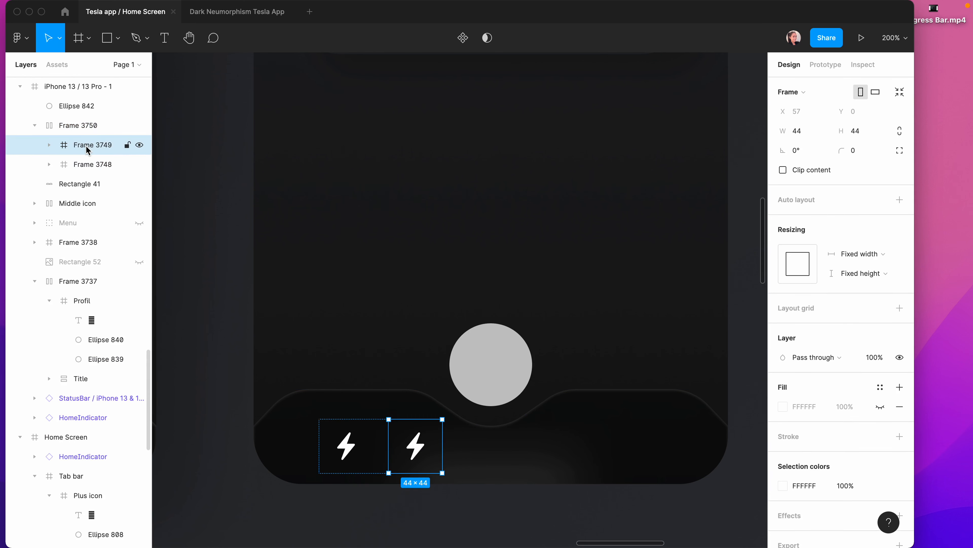
key(super+d)
key(super+d)
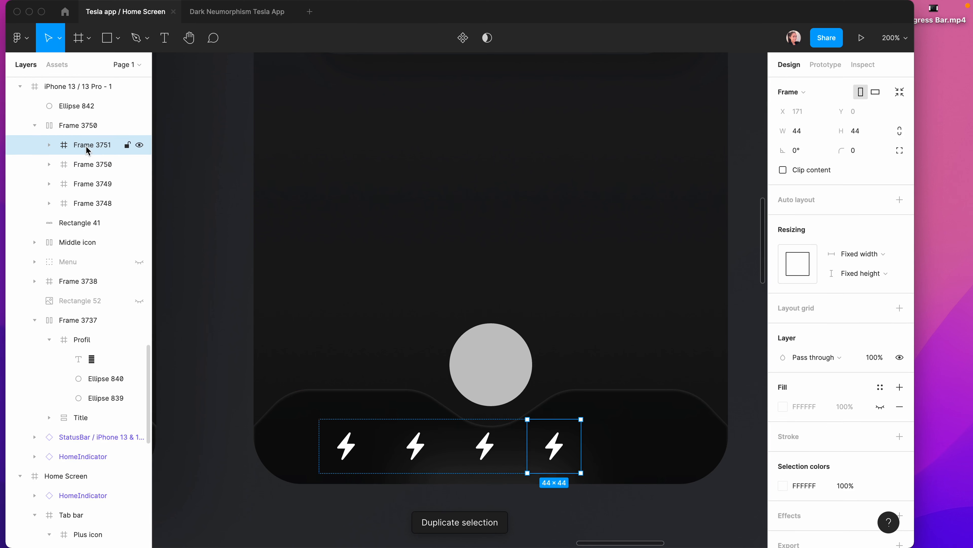
key(super+d)
Hide the middle bolt glyph and widen the row's spacing to 29.
double_click(485, 446)
click(900, 283)
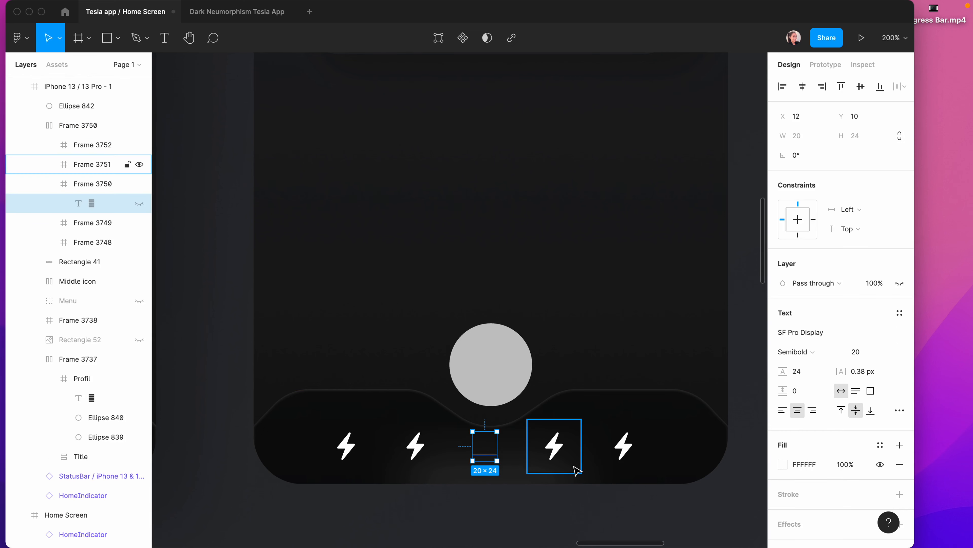
click(517, 511)
click(355, 452)
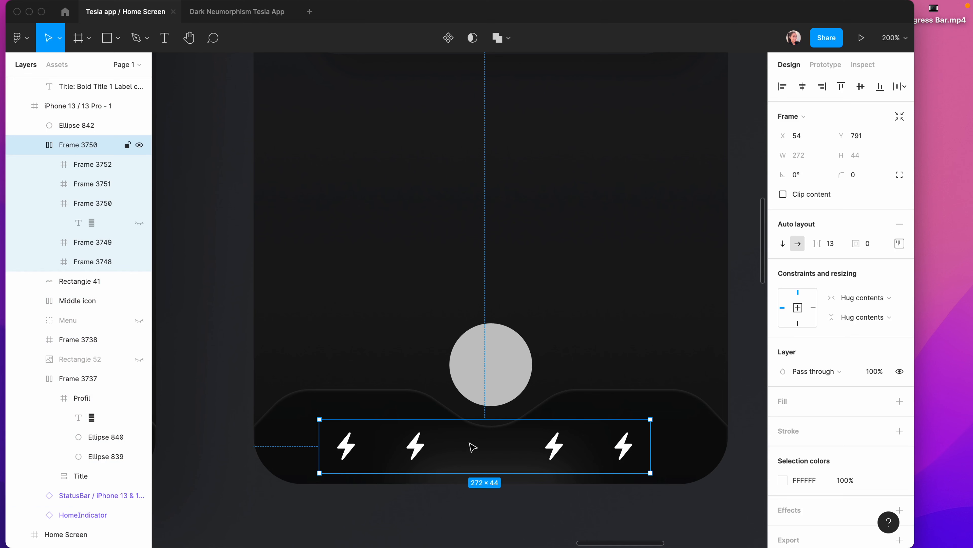
drag(820, 243, 834, 253)
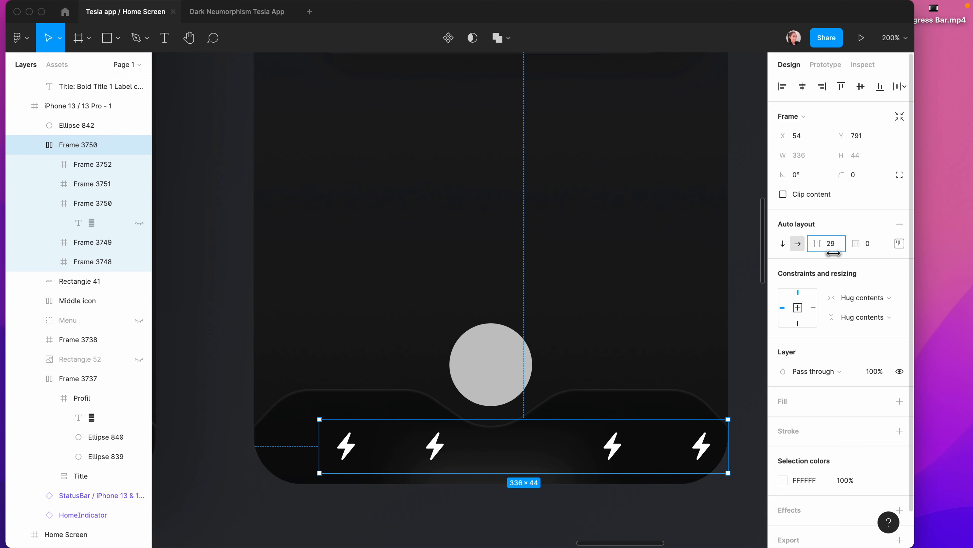
key(Escape)
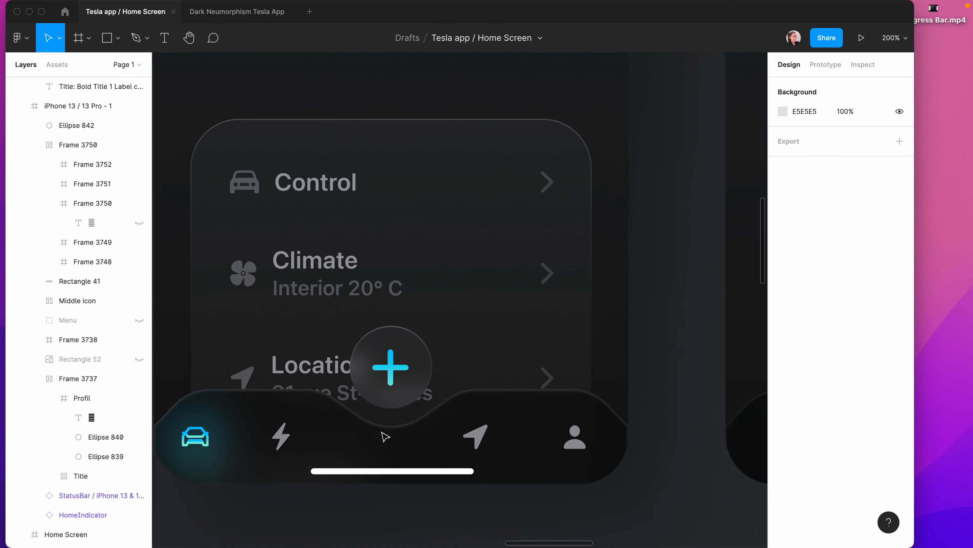
Copy person.fill from SF Symbols and paste it over the rightmost bolt glyph.
scroll(385, 436, left, 2)
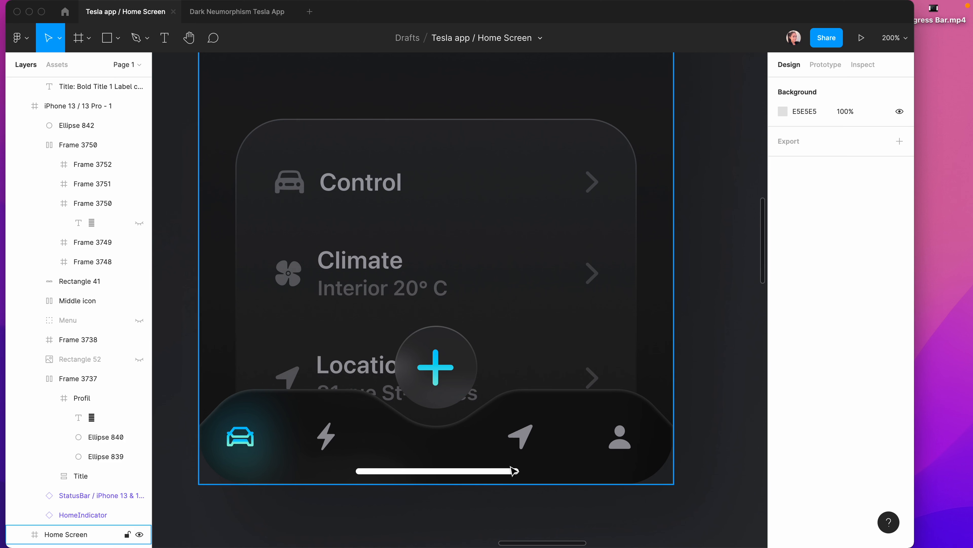
scroll(526, 466, right, 10)
scroll(529, 468, left, 10)
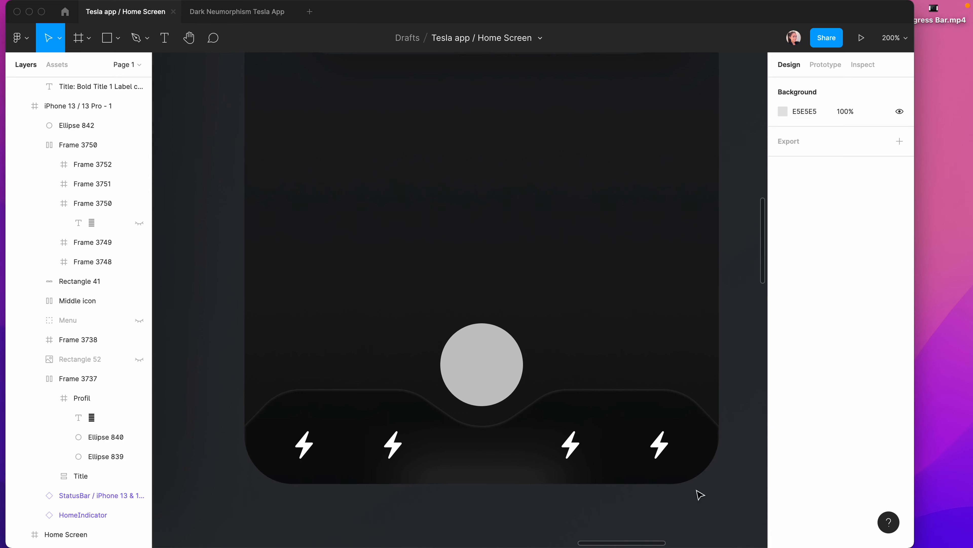
mouse_move(701, 522)
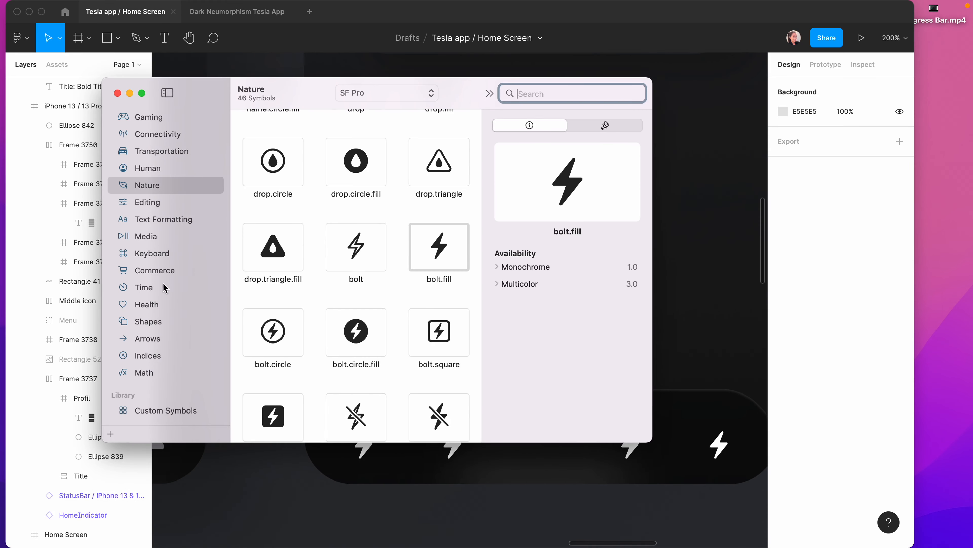
key(Up)
click(678, 287)
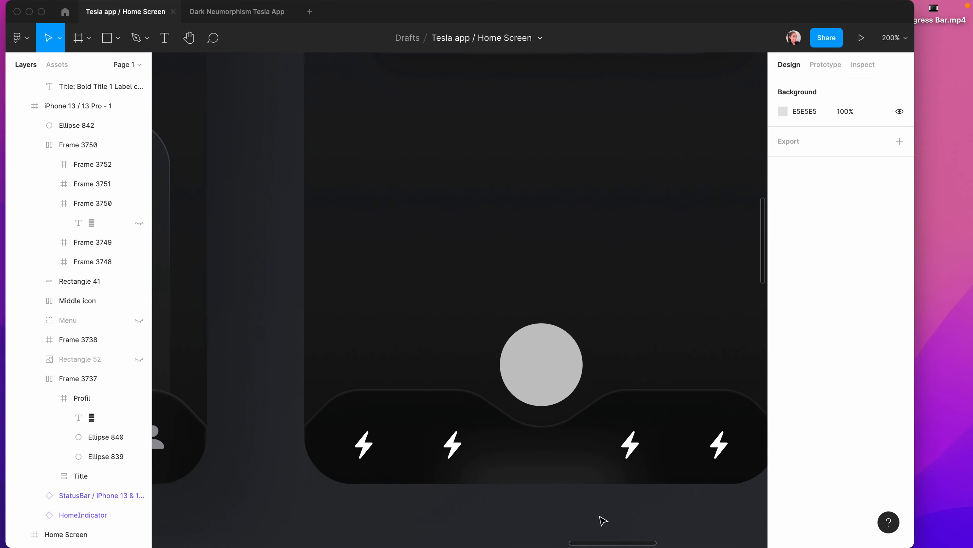
super+double_click(719, 444)
key(super+v)
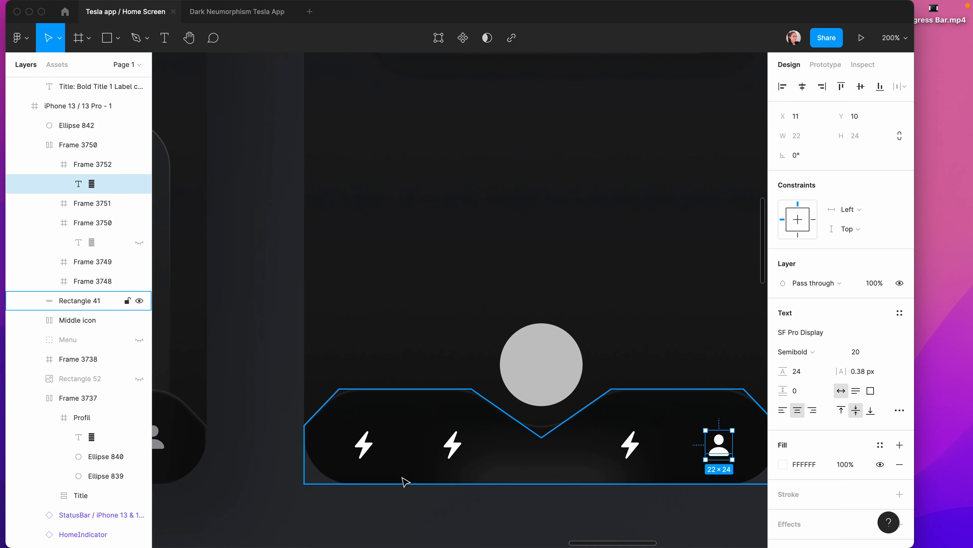
Search SF Symbols for 'locat' and copy the location.fill symbol.
scroll(414, 476, left, 5)
click(794, 534)
click(511, 101)
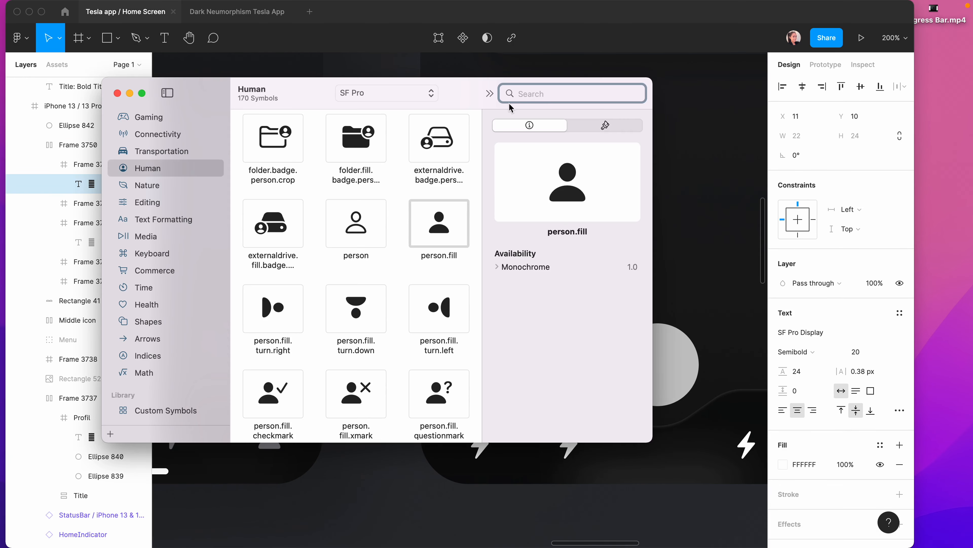
text(locat)
click(447, 157)
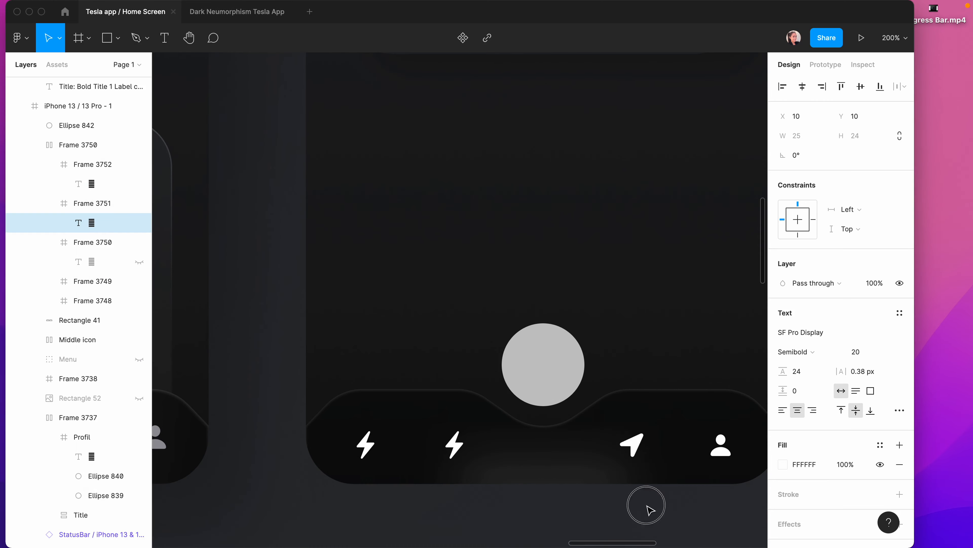
scroll(517, 513, left, 10)
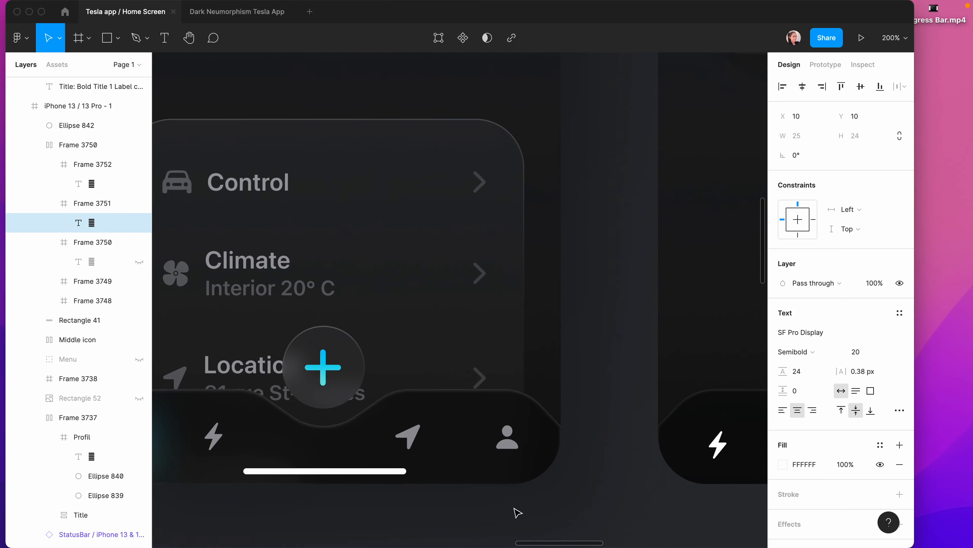
click(894, 528)
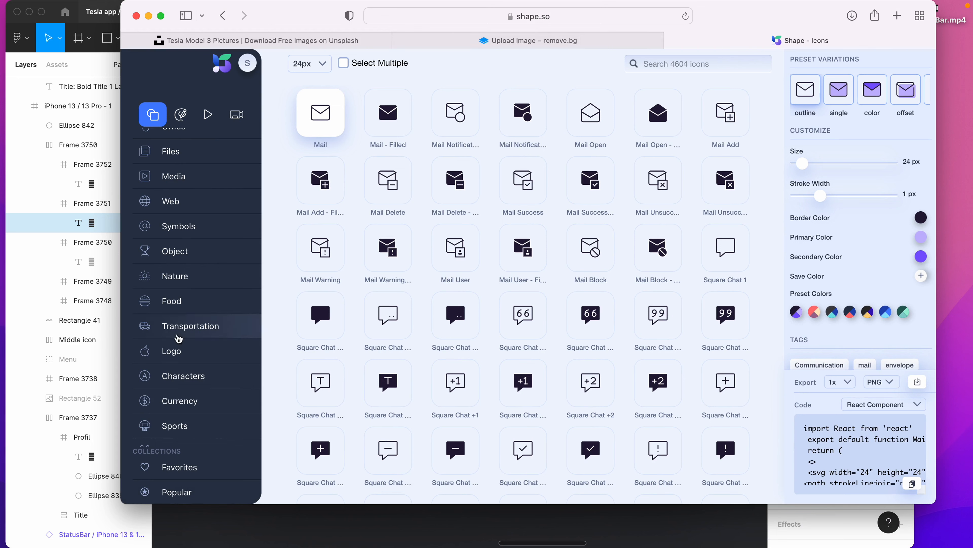
Pick the outline Tesla car icon under Transportation and download it as SVG.
click(196, 326)
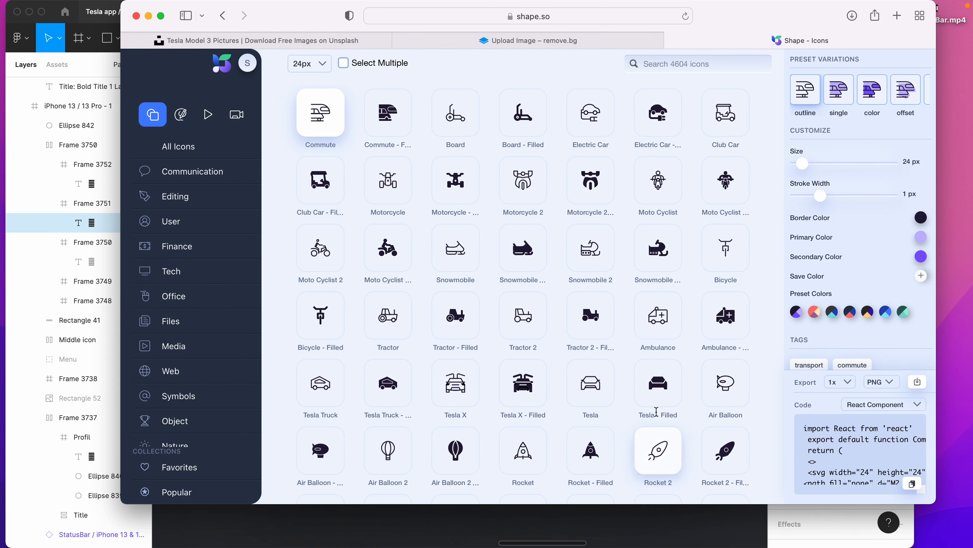
click(656, 383)
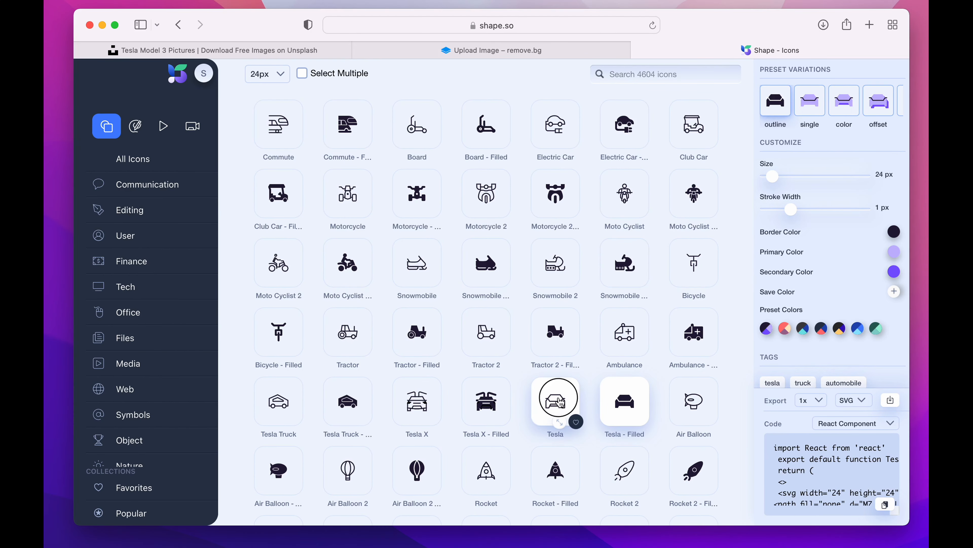
click(564, 401)
click(860, 400)
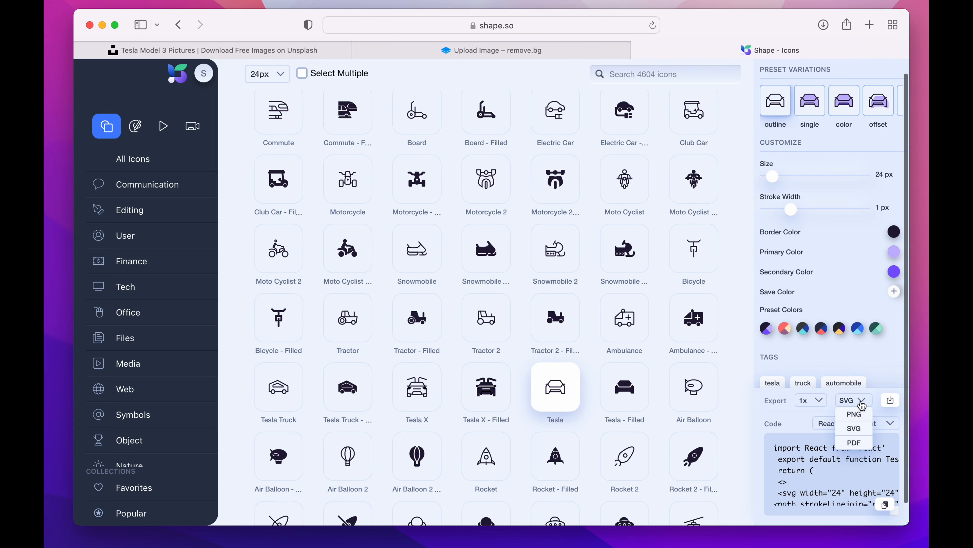
click(855, 428)
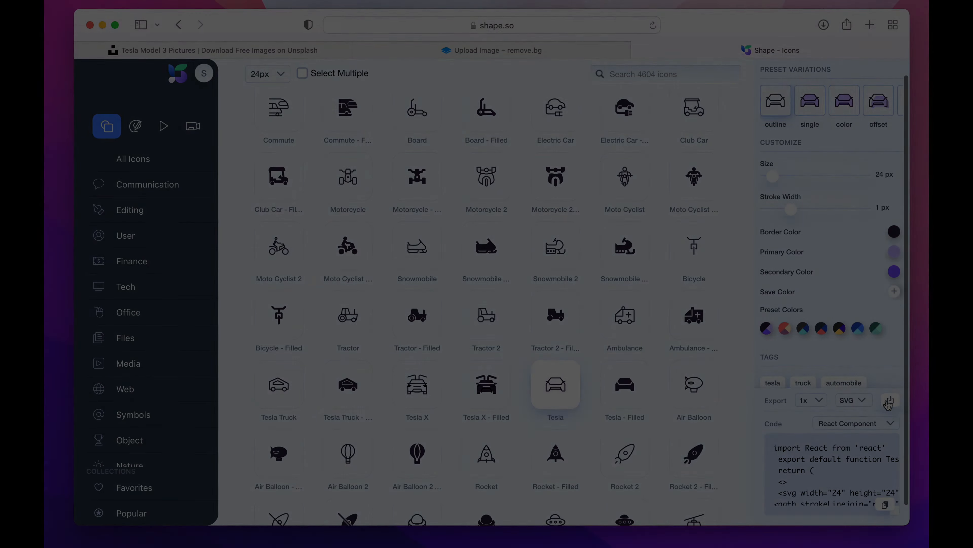
Place the downloaded Tesla SVG in the first tab slot and colour it with Gradient 8.
click(316, 83)
drag(215, 141, 560, 226)
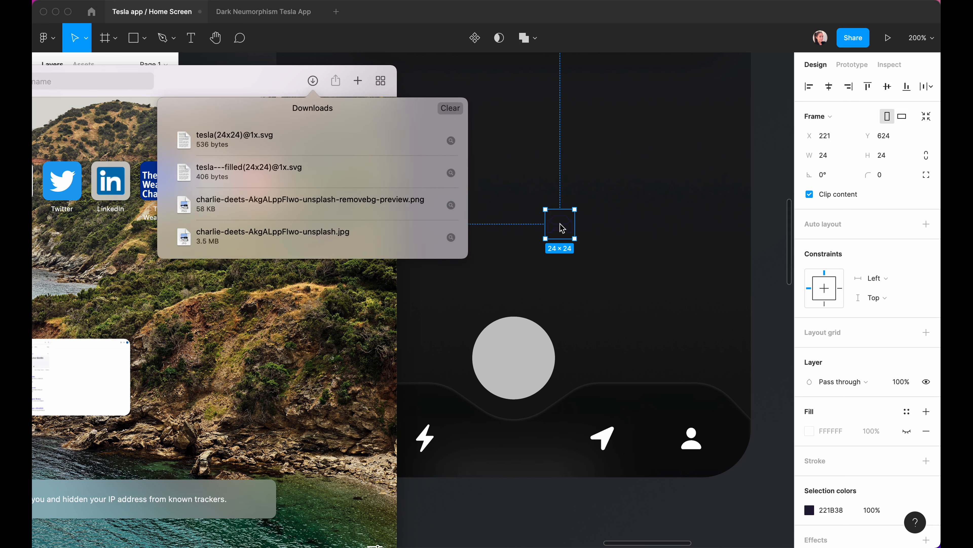
click(571, 230)
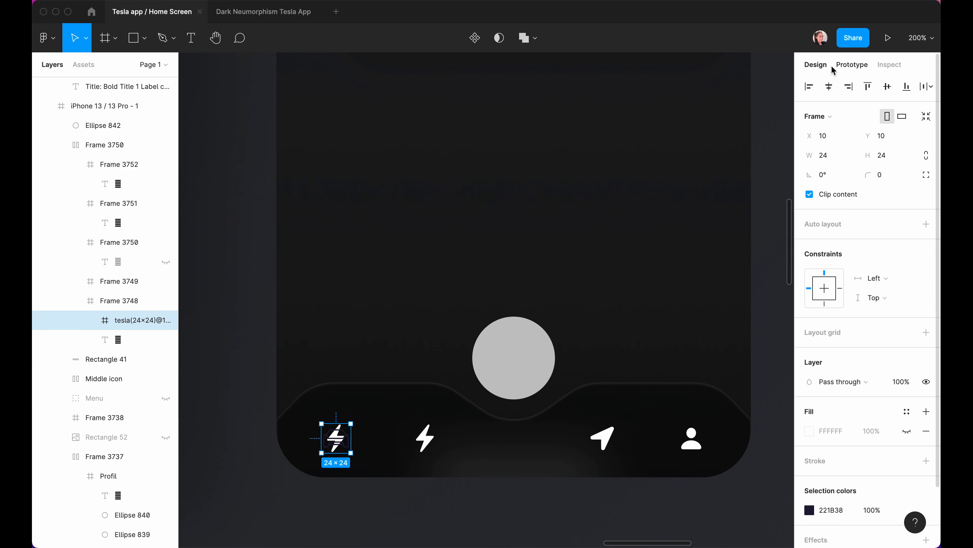
click(868, 85)
scroll(864, 487, down, 2)
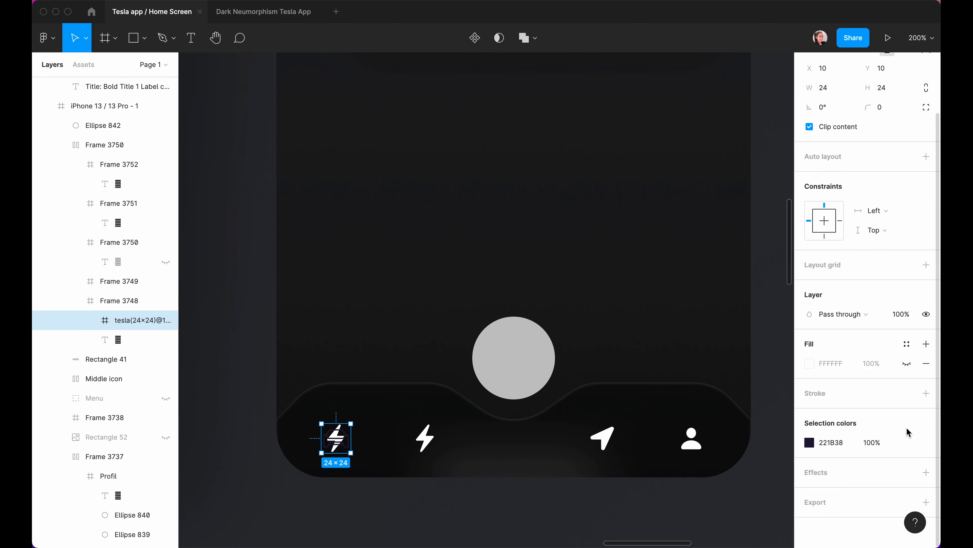
click(906, 441)
click(783, 432)
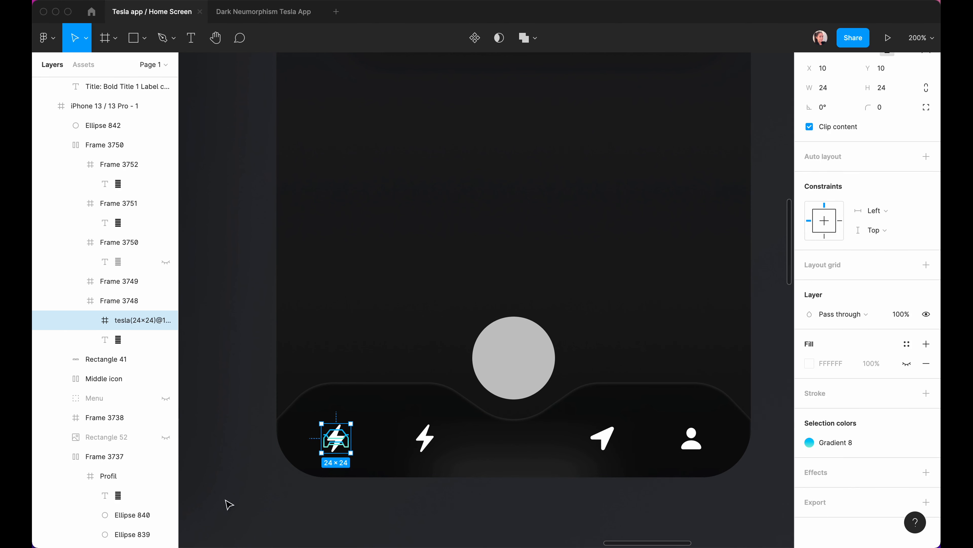
Hide and delete the old bolt glyph behind the car icon.
click(166, 340)
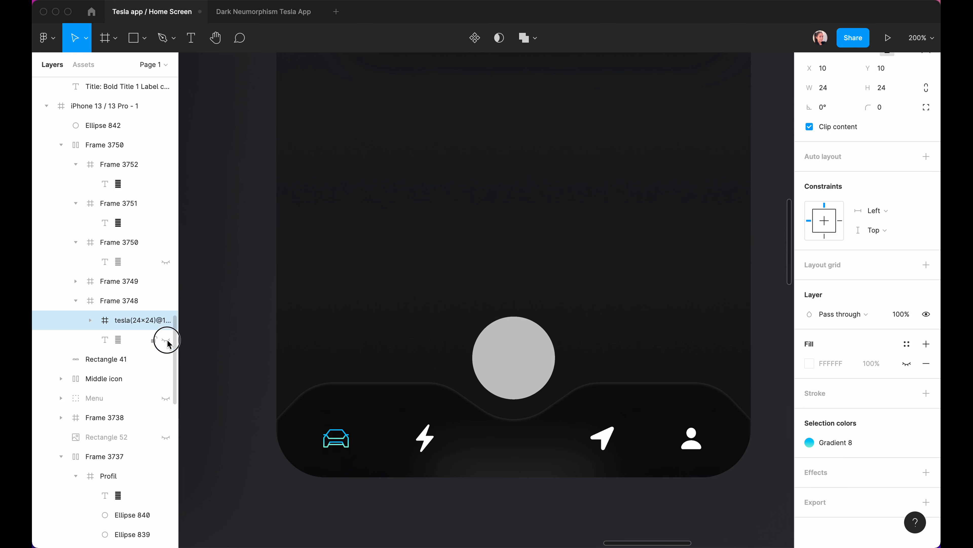
click(113, 341)
key(Delete)
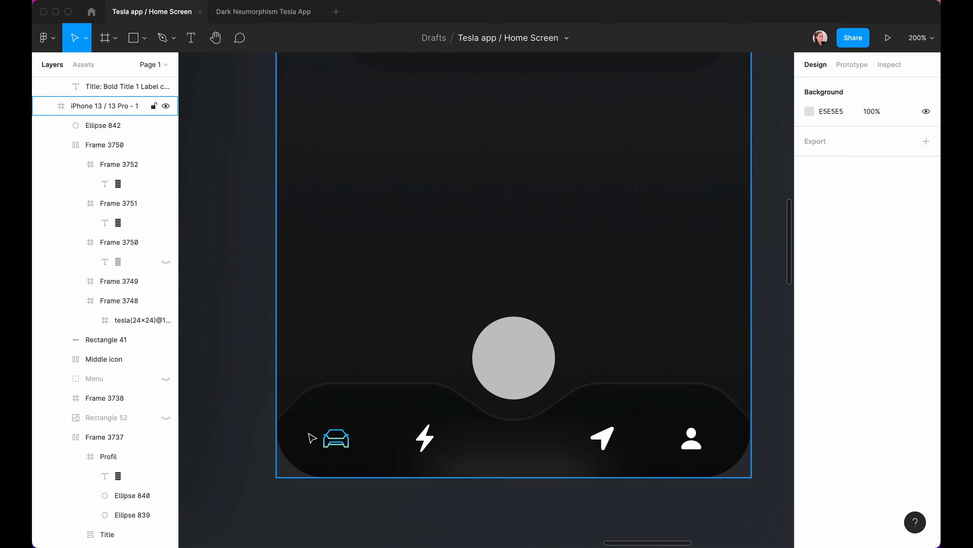
Draw a 30-unit-high circle and position it behind the car tab icon.
click(360, 420)
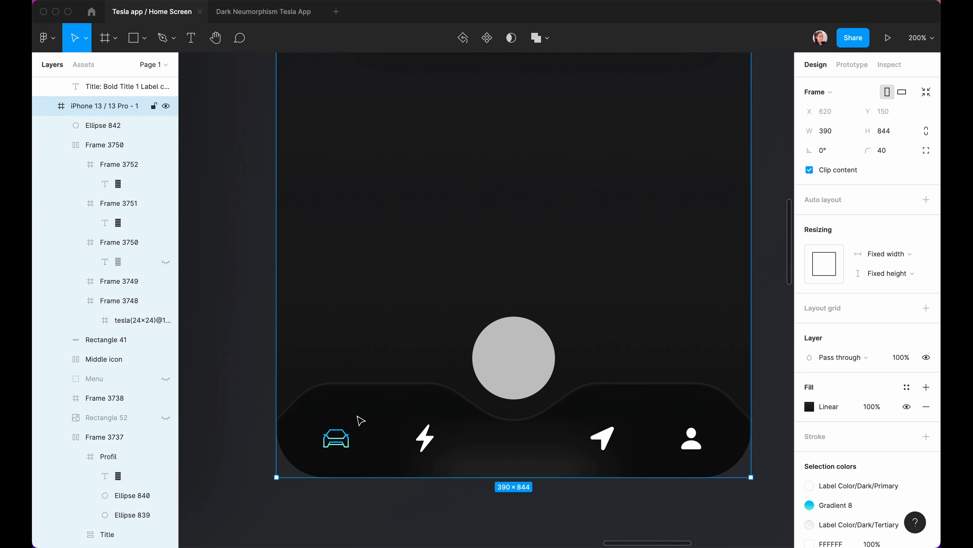
key(o)
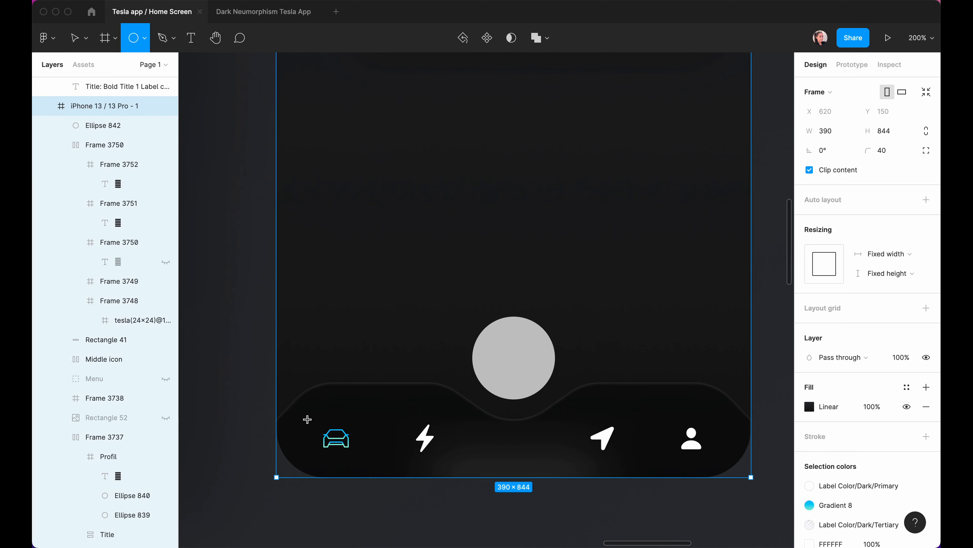
drag(313, 416, 351, 452)
click(883, 141)
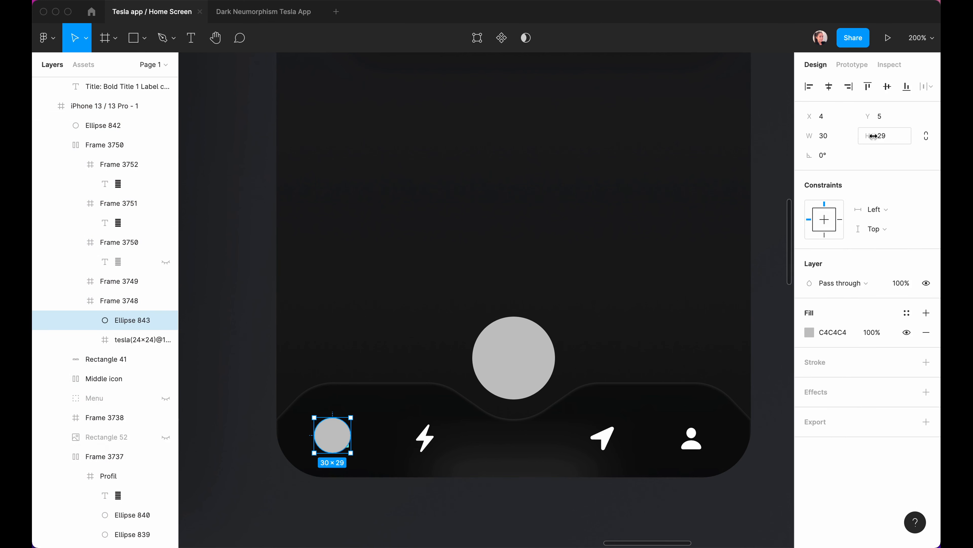
text(30)
key(Return)
drag(330, 432, 335, 438)
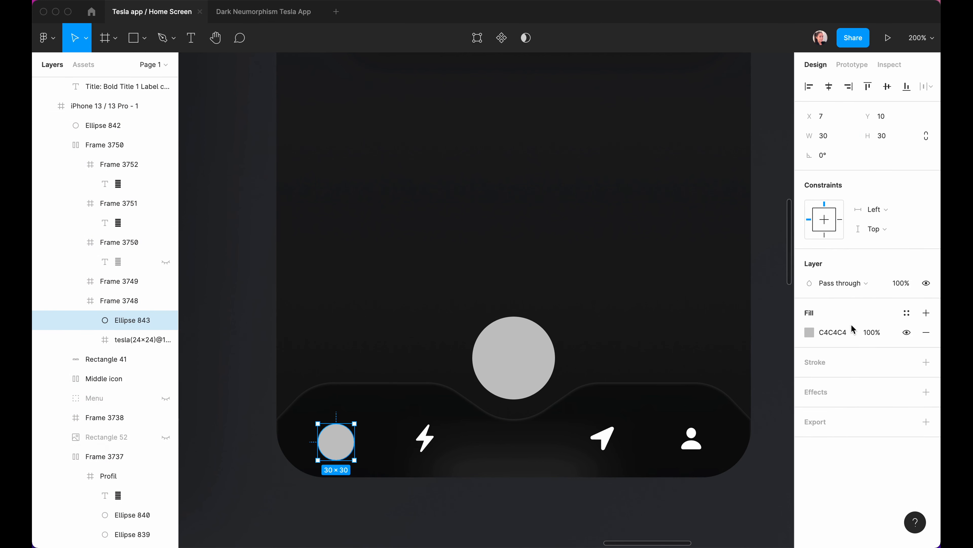
Give the circle a 51% Blue 3 fill and move it out of Frame 3748 below Rectangle 41.
click(809, 332)
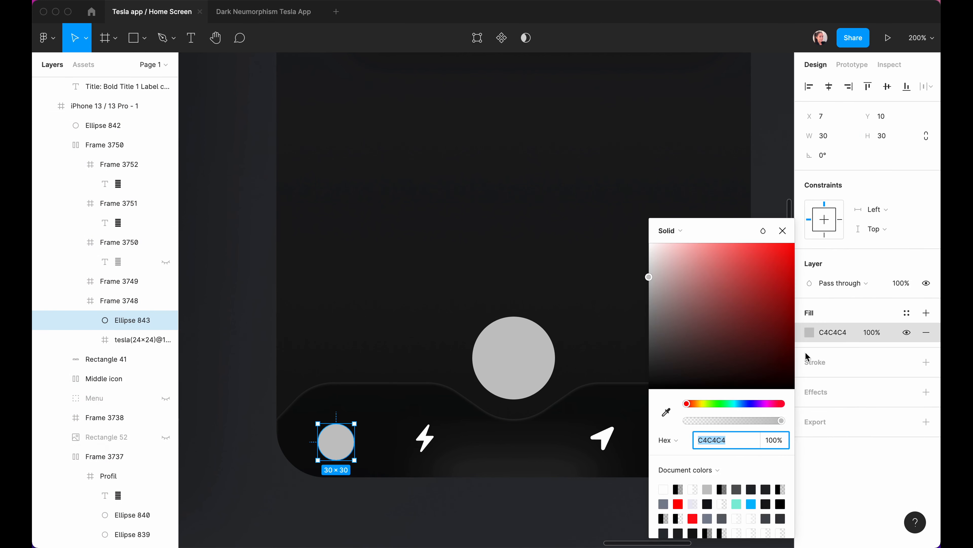
drag(779, 421, 735, 421)
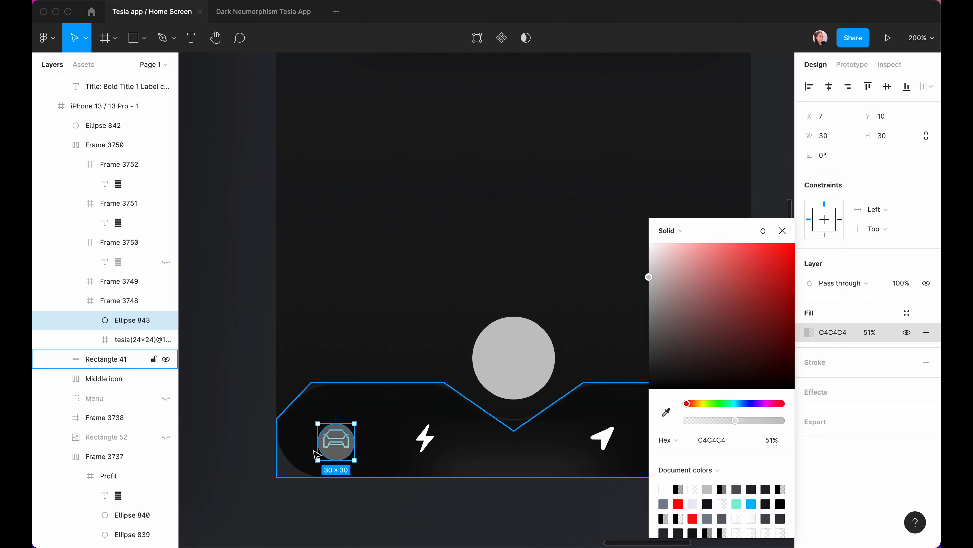
drag(331, 452, 332, 453)
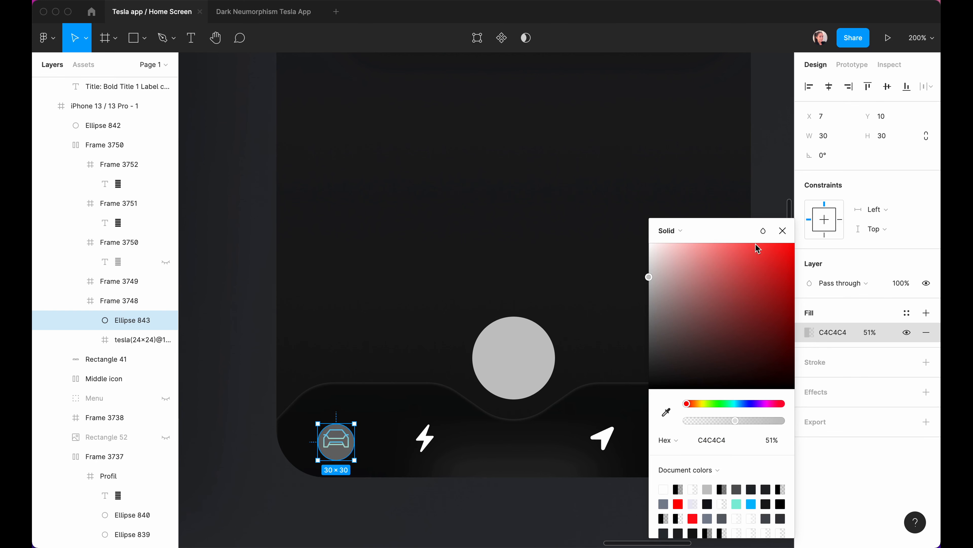
click(783, 231)
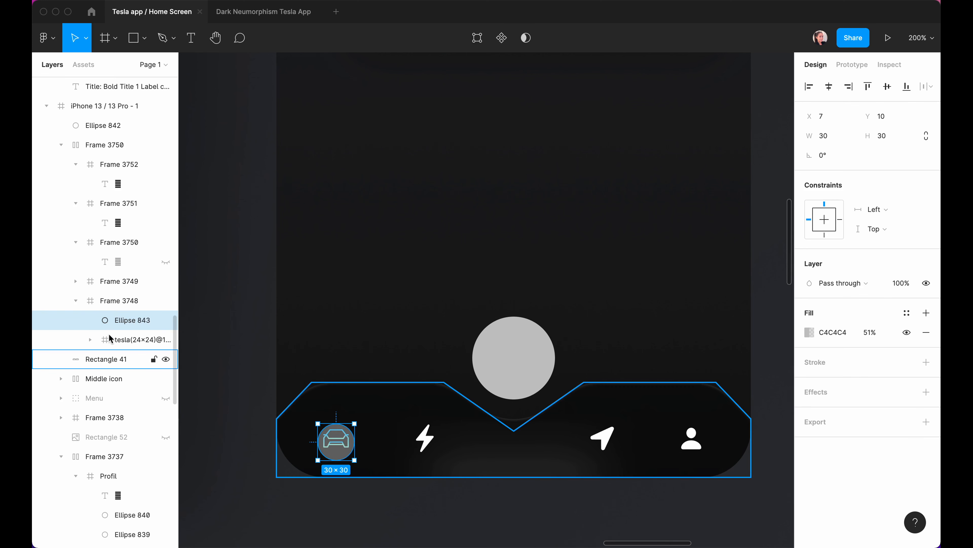
drag(113, 322, 97, 364)
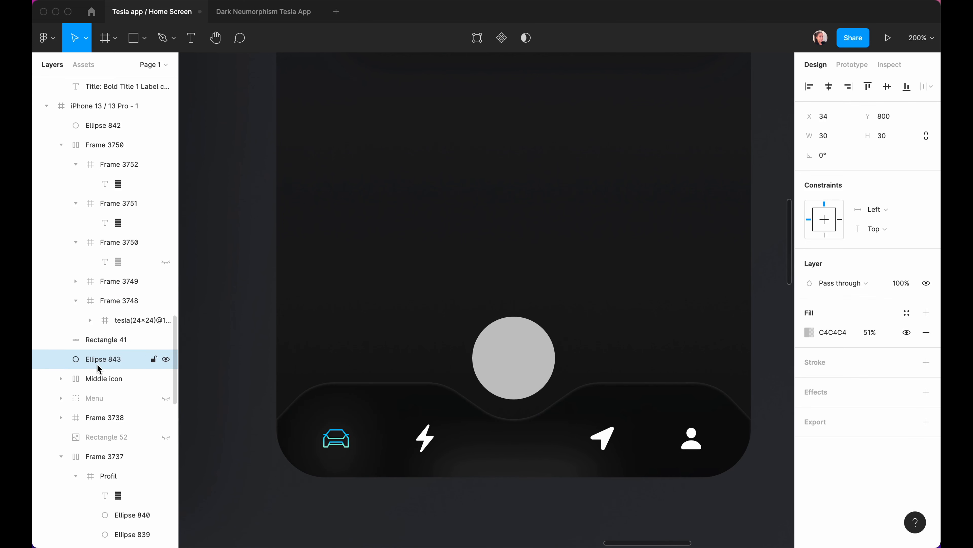
click(907, 314)
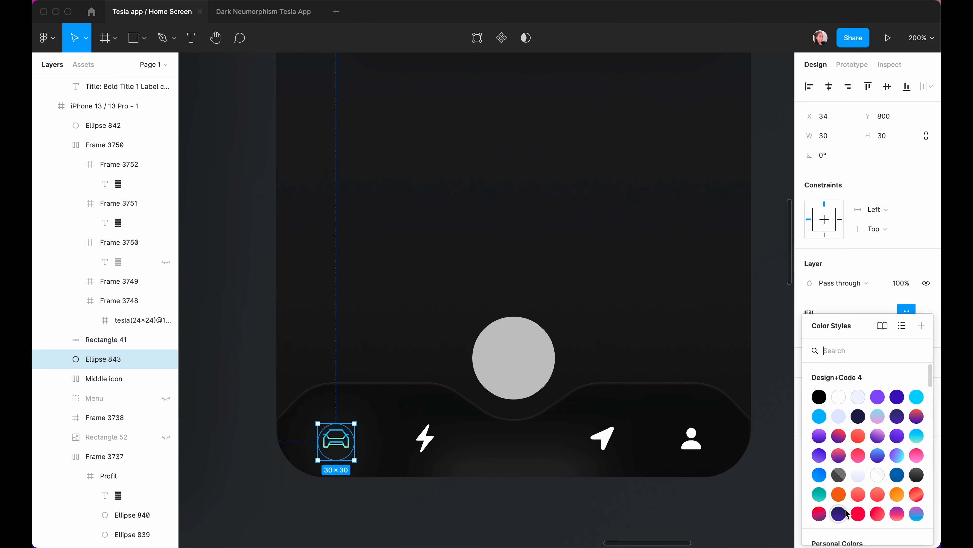
scroll(846, 514, down, 5)
click(847, 376)
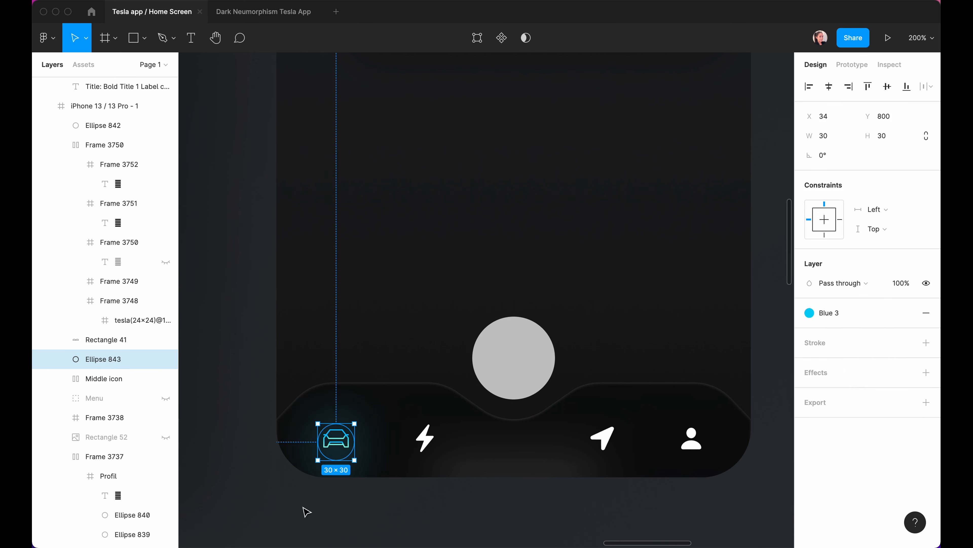
click(376, 510)
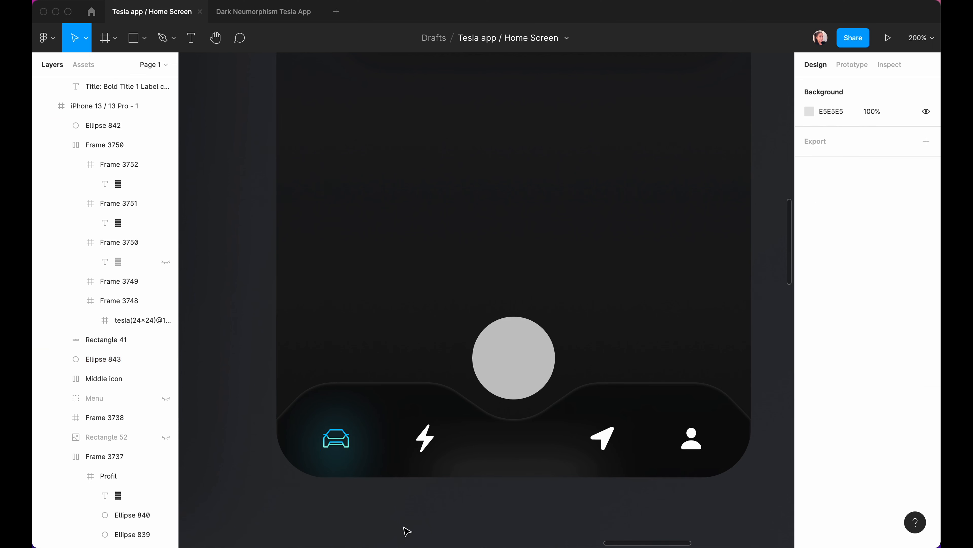
Move the HomeIndicator layer into the iPhone 13 frame so it shows over the tab bar.
click(550, 459)
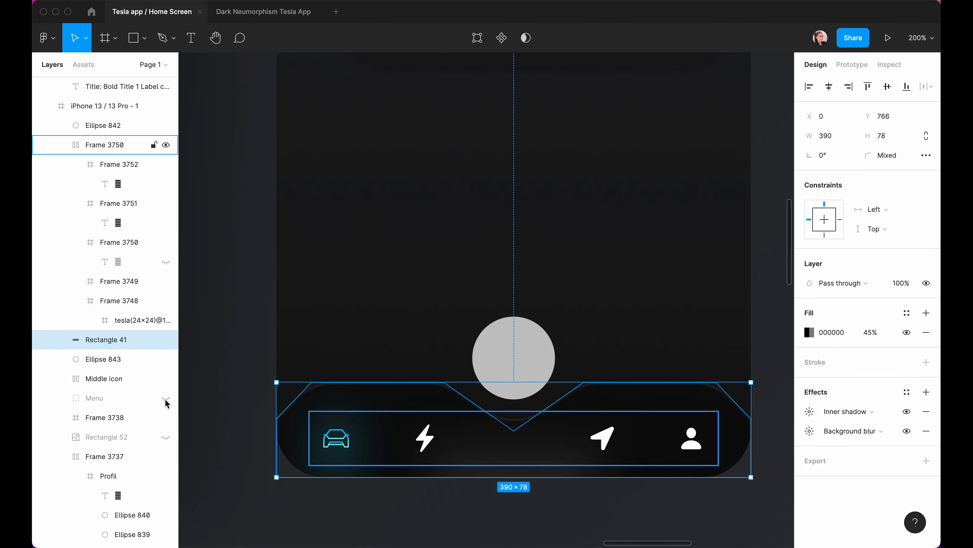
scroll(153, 440, down, 1)
click(99, 477)
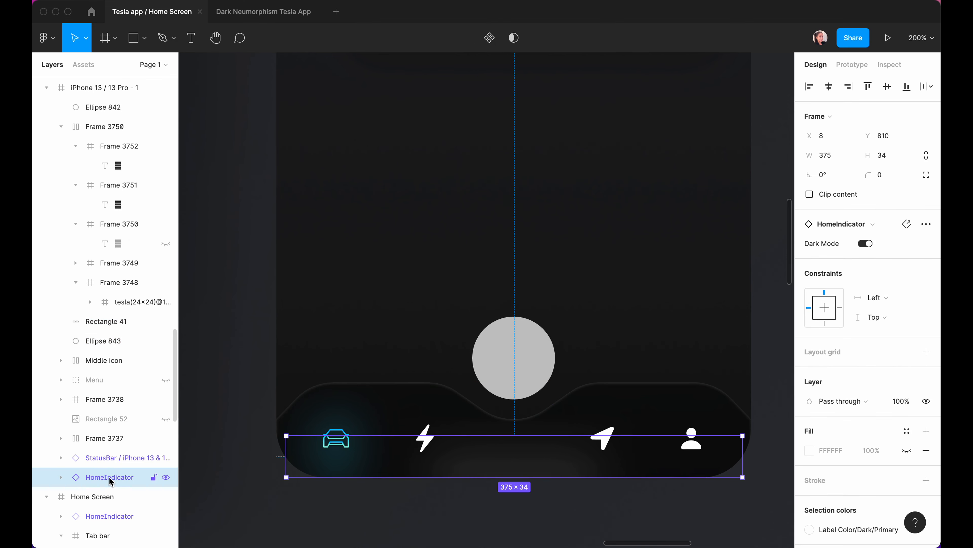
drag(102, 480, 98, 99)
click(458, 525)
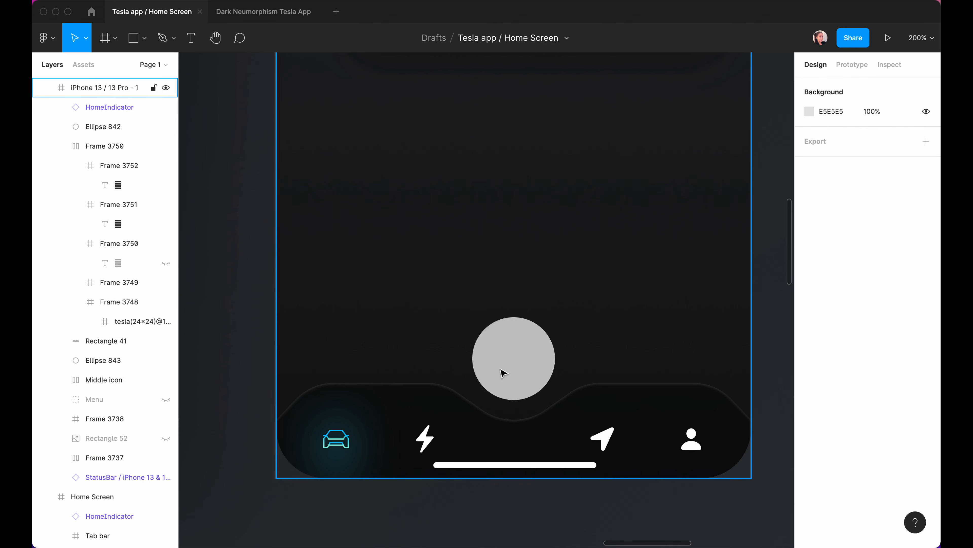
Set the large circle above the notch to a white fill at 30% opacity.
click(520, 344)
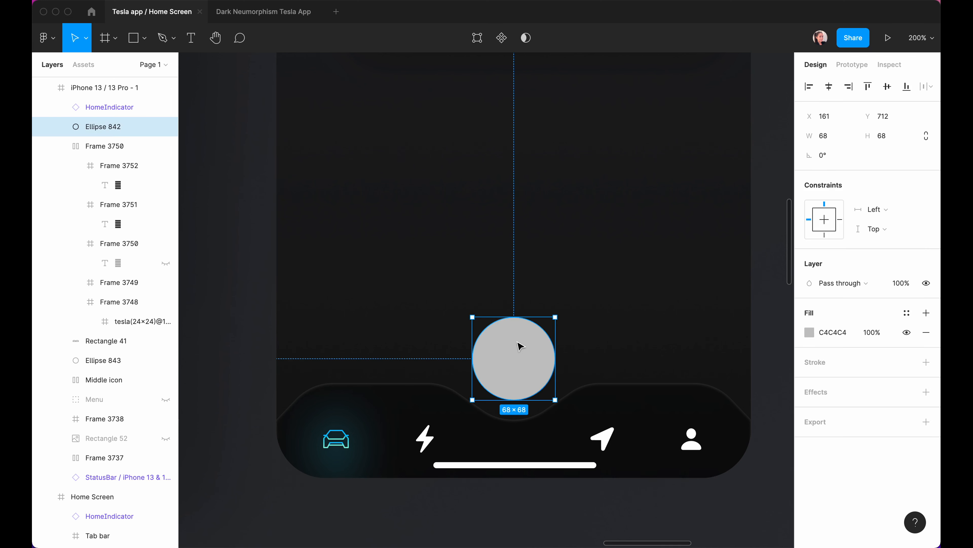
scroll(519, 344, down, 1)
click(809, 332)
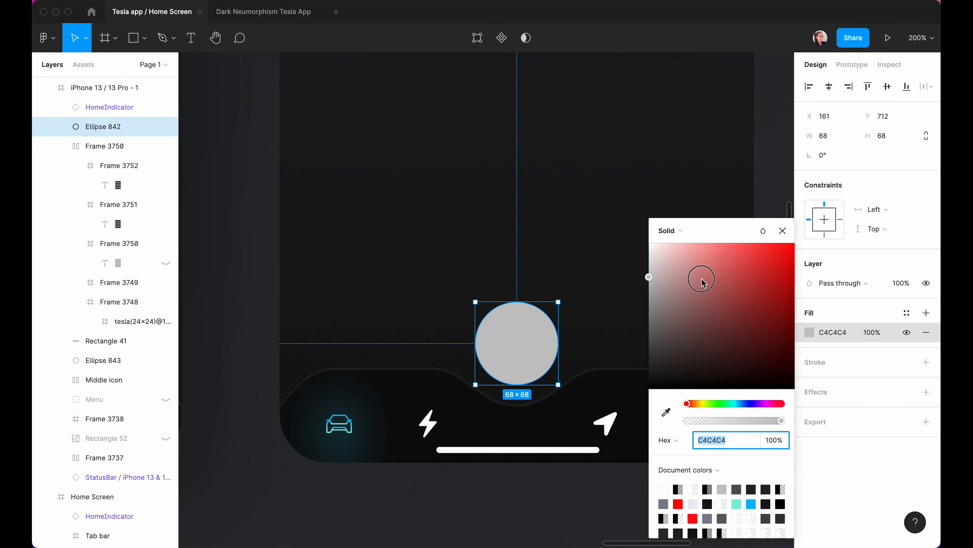
drag(702, 278, 454, 149)
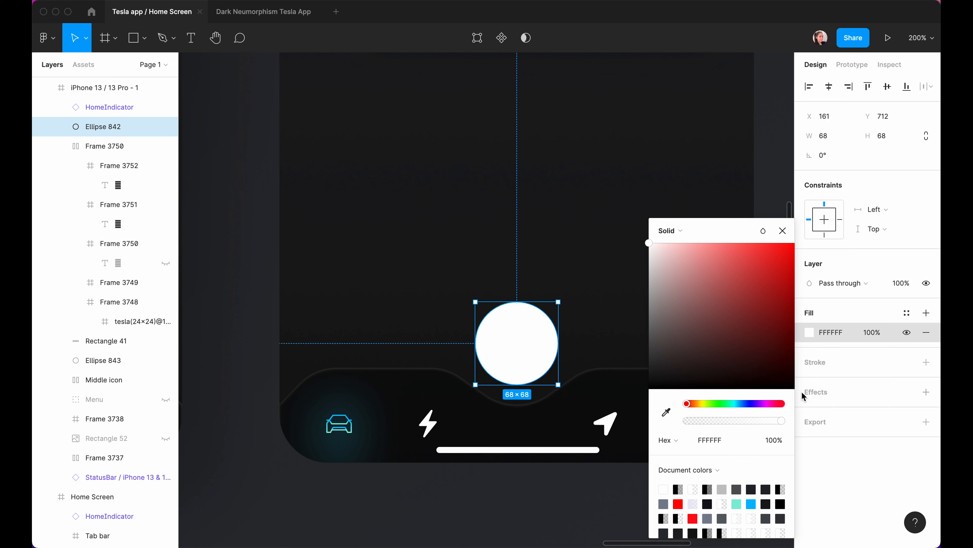
click(773, 440)
text(30)
key(Return)
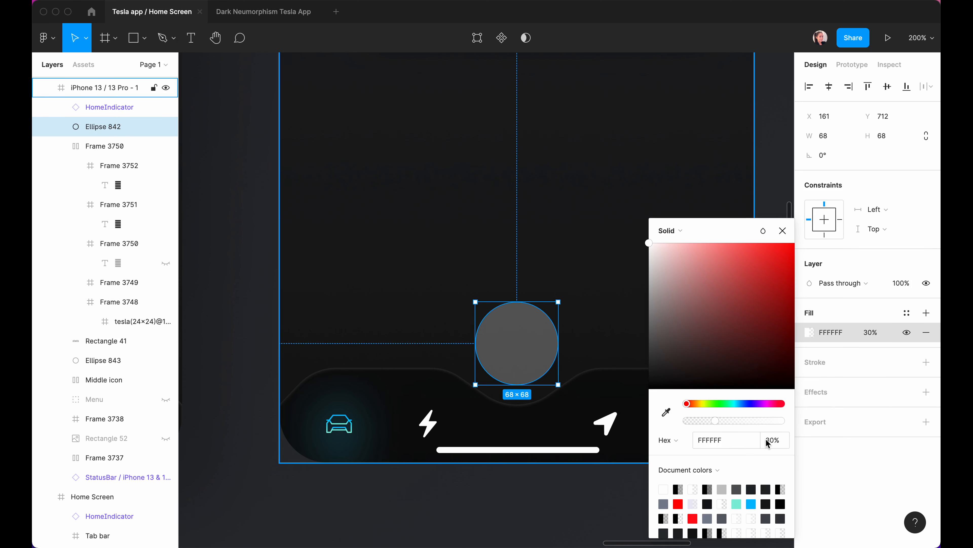
Add a linear gradient stroke to the circle, fading from white at 60% to transparent.
click(927, 363)
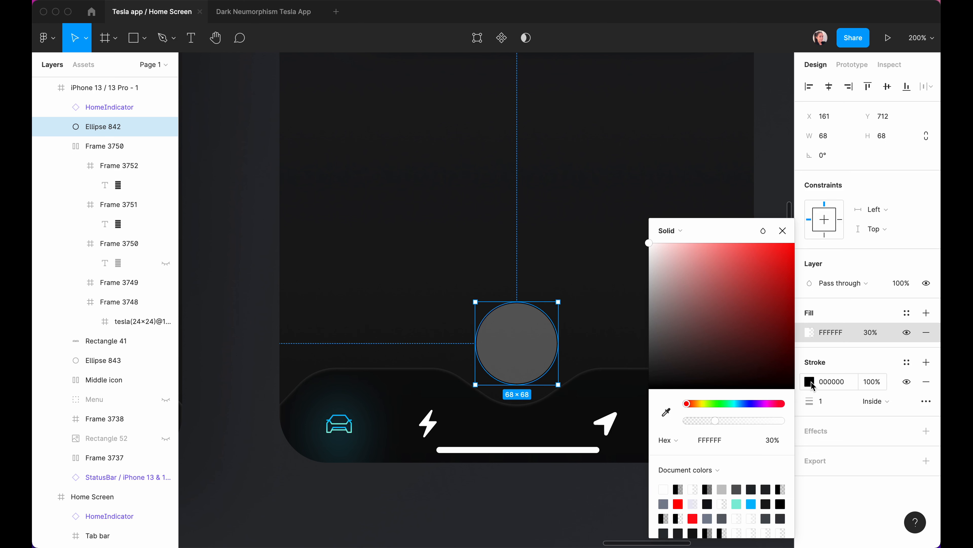
click(811, 383)
click(671, 231)
click(683, 244)
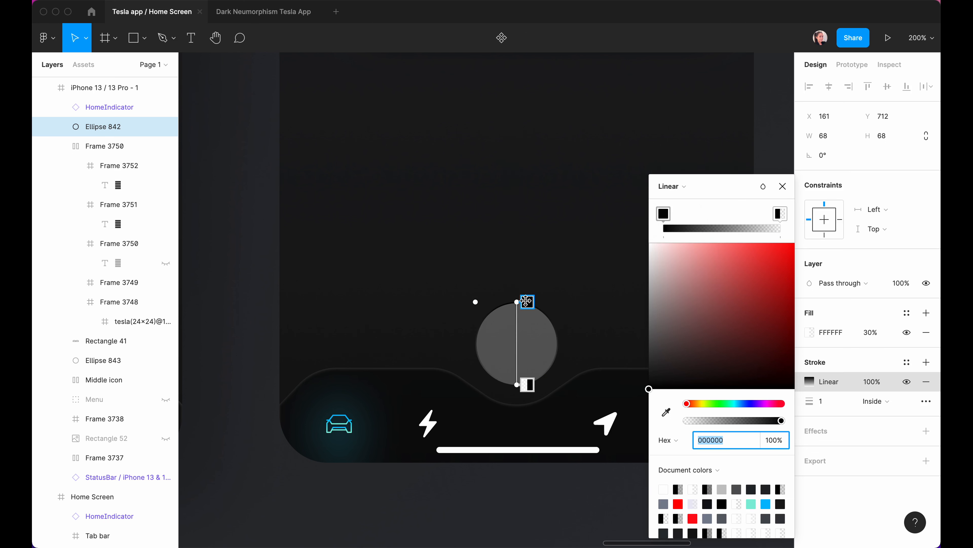
drag(665, 283, 557, 166)
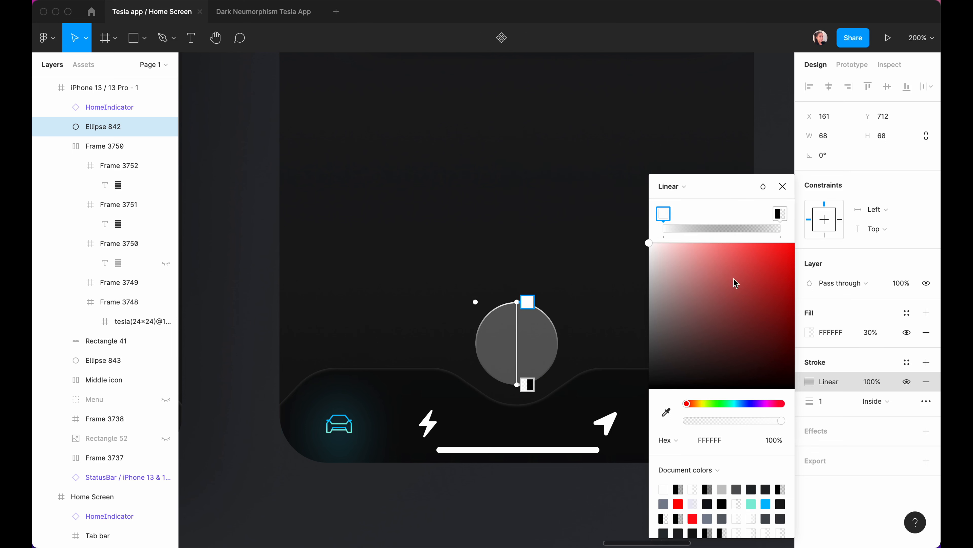
click(774, 445)
text(60)
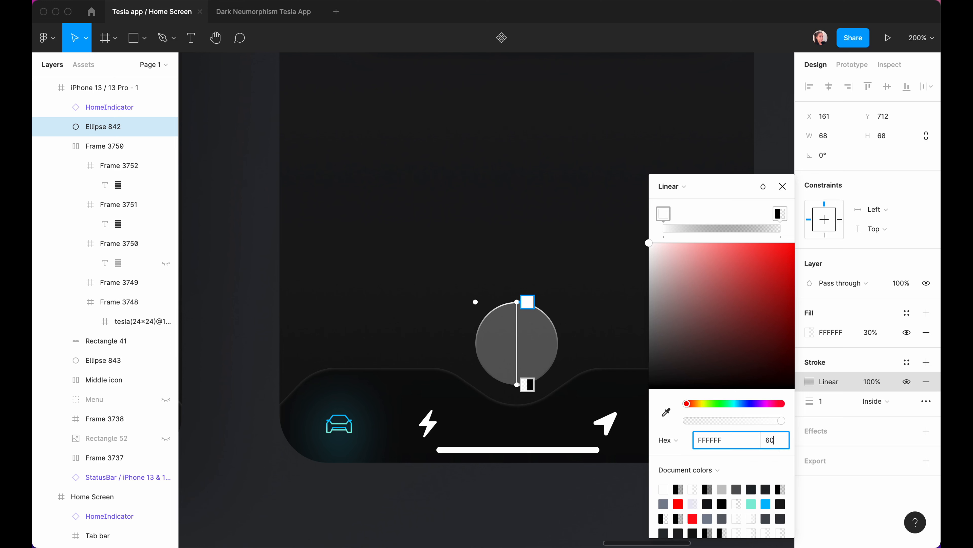
key(Return)
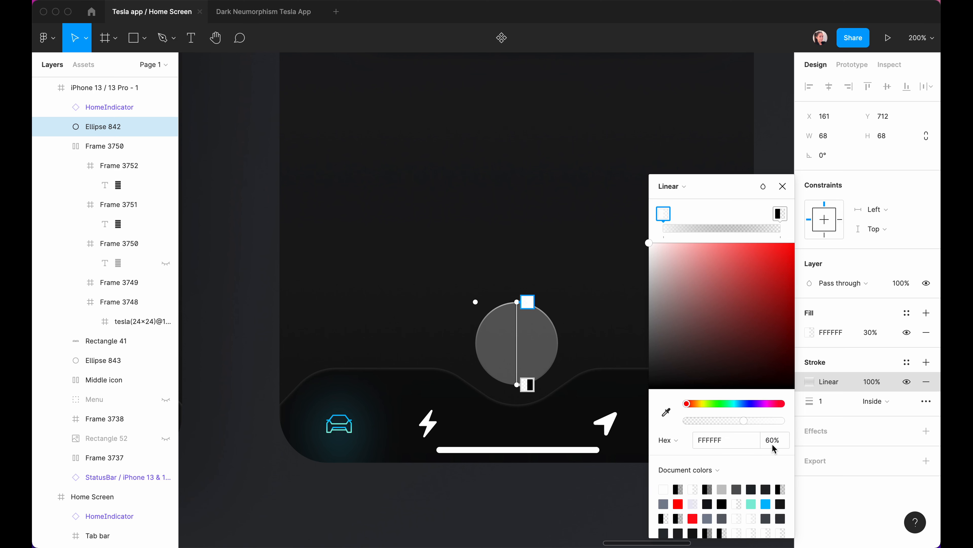
click(528, 384)
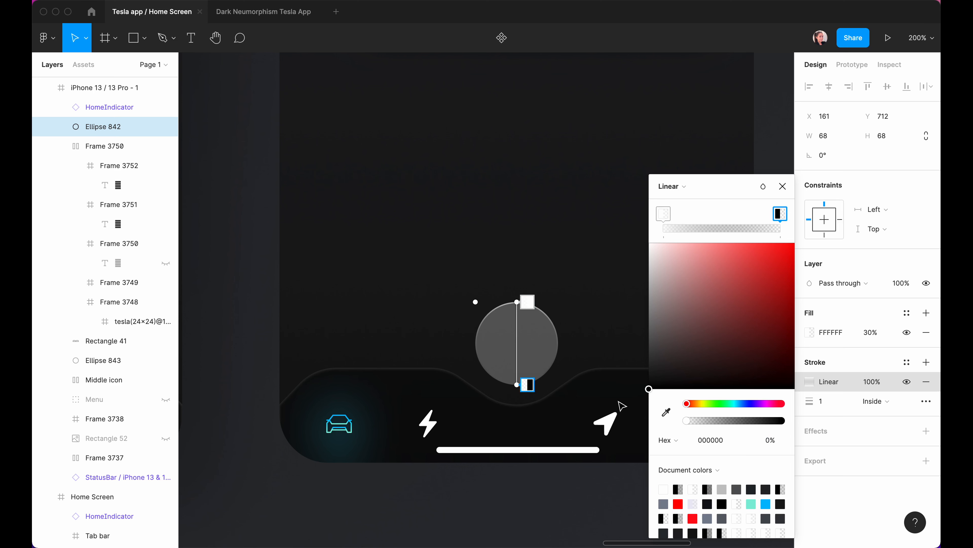
click(804, 176)
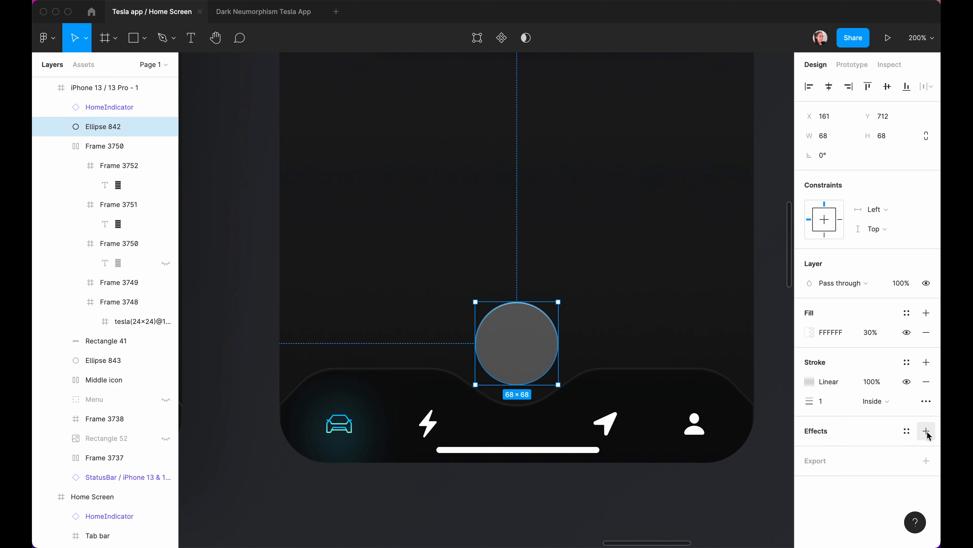
Add a Background blur effect to the circle.
click(927, 430)
click(859, 450)
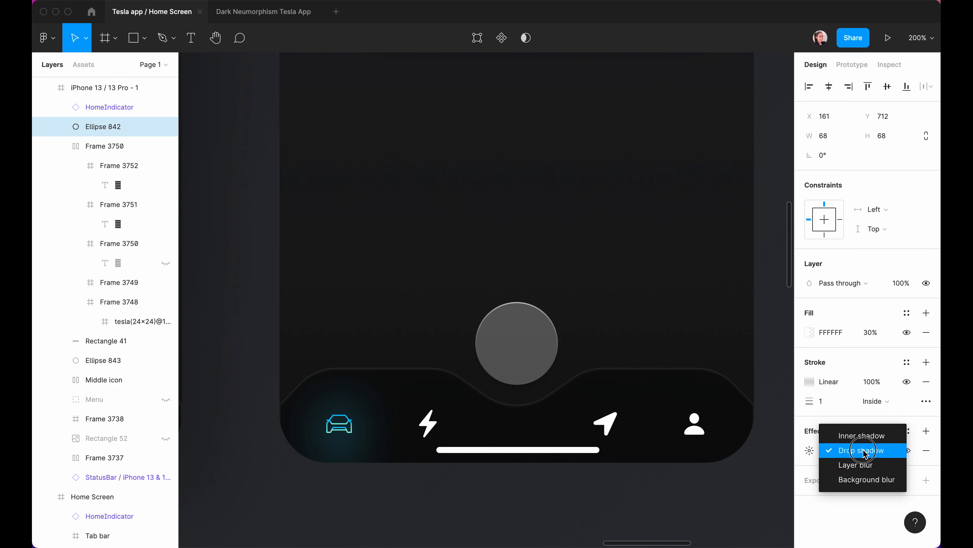
click(858, 479)
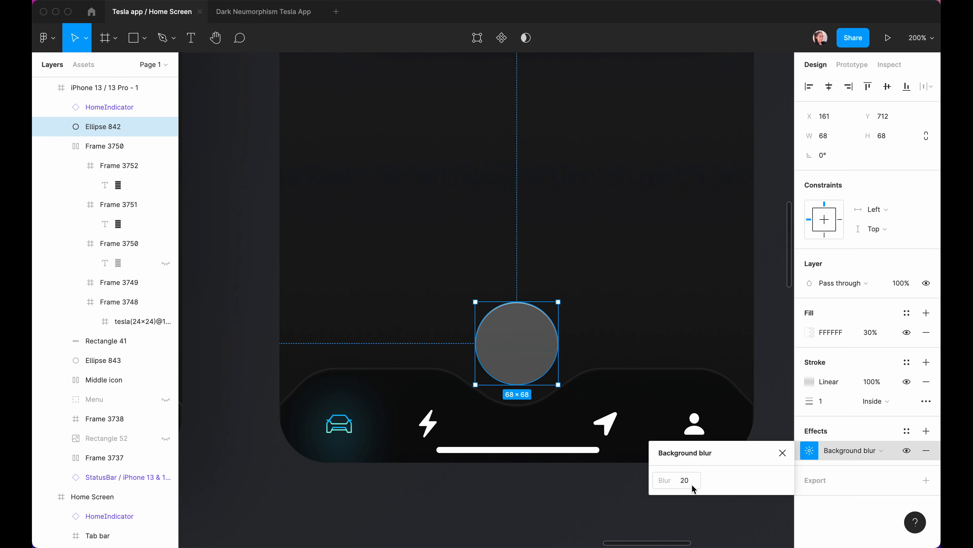
click(782, 453)
click(766, 455)
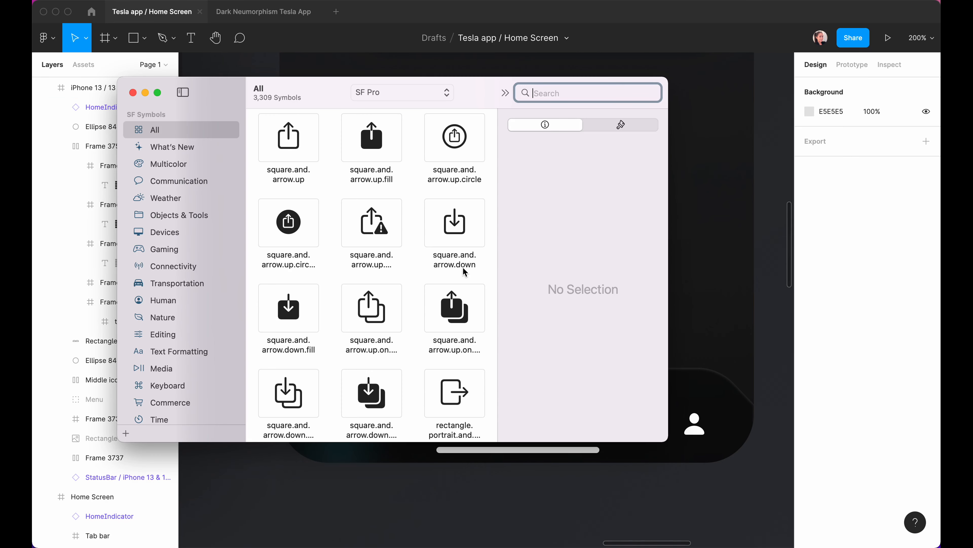
Search 'plus' in SF Symbols and copy the plus symbol.
text(plus)
click(291, 147)
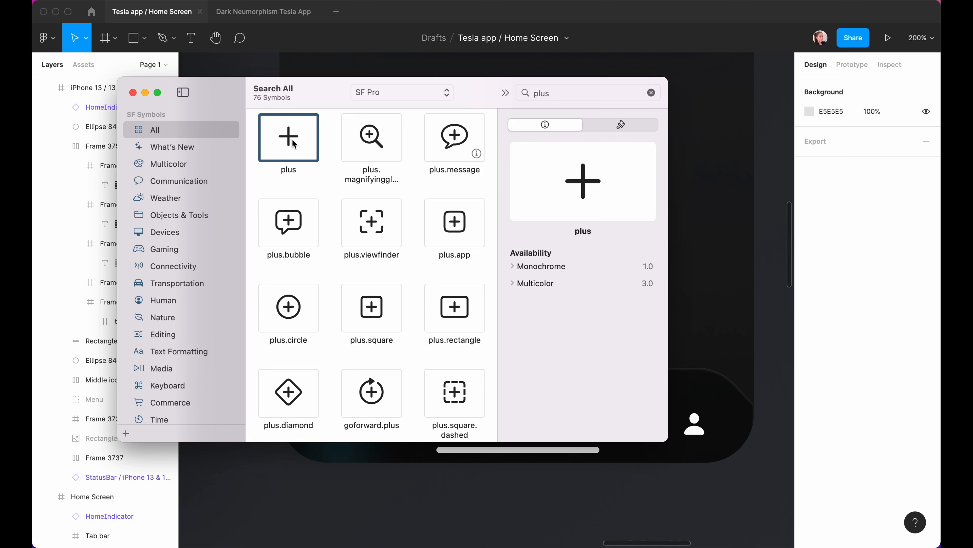
click(720, 296)
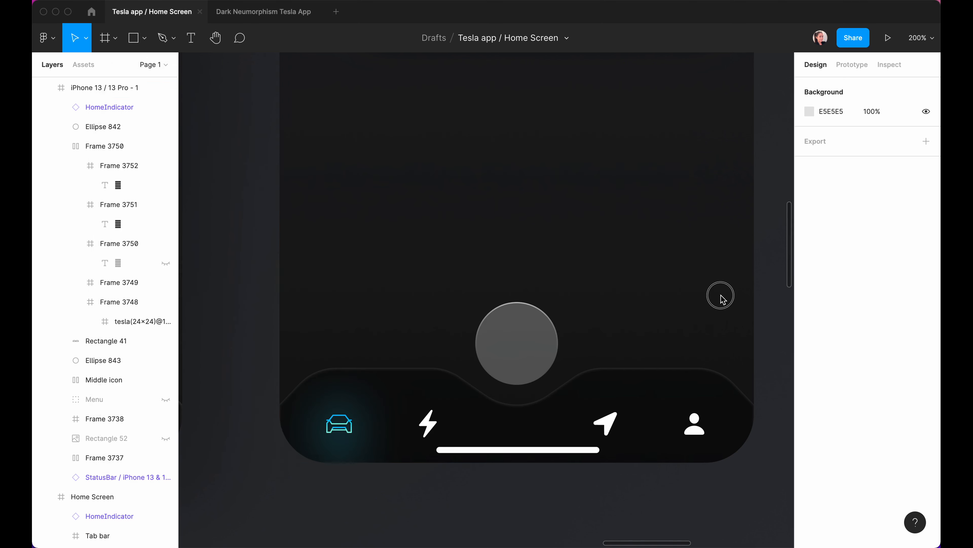
Paste the plus glyph as text on the circle, frame it with the circle, and centre it.
click(514, 340)
key(t)
click(514, 341)
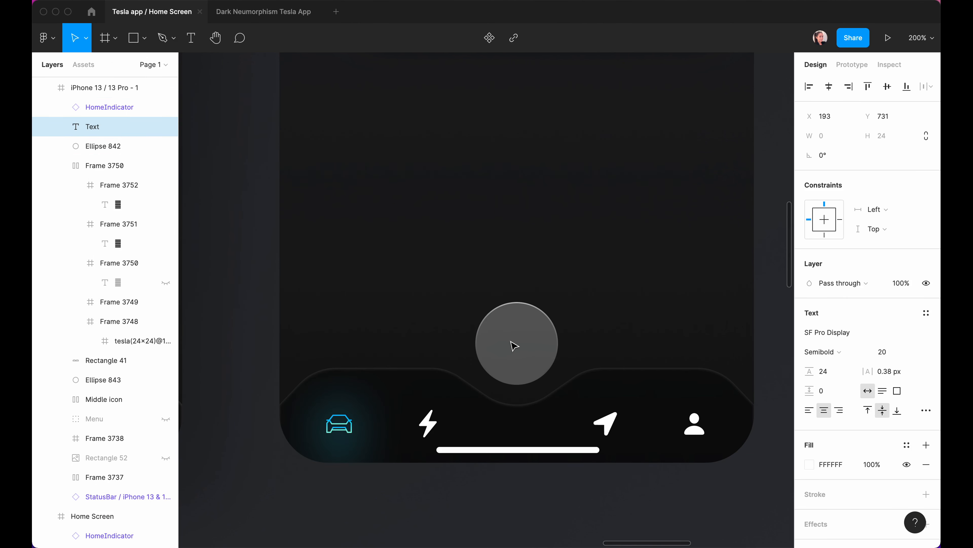
text(+)
key(Escape)
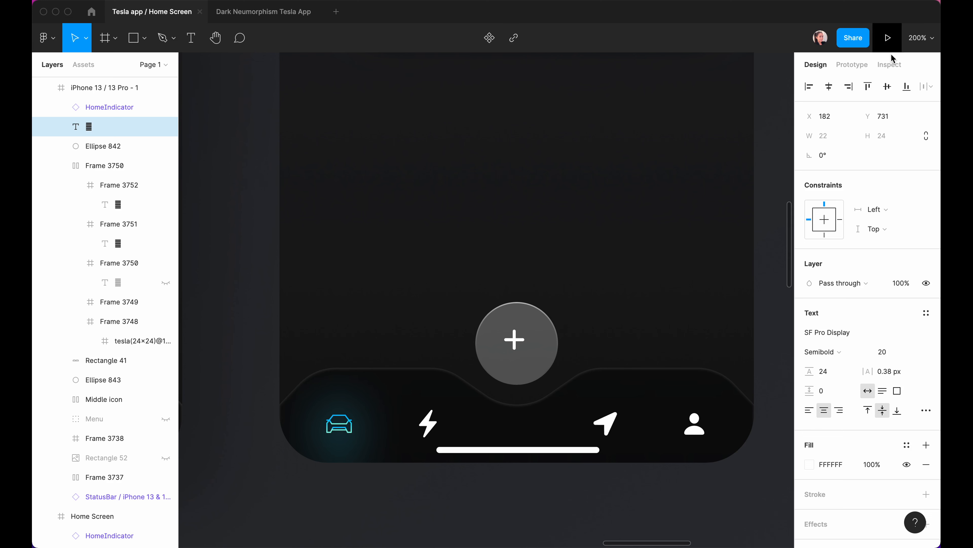
click(830, 87)
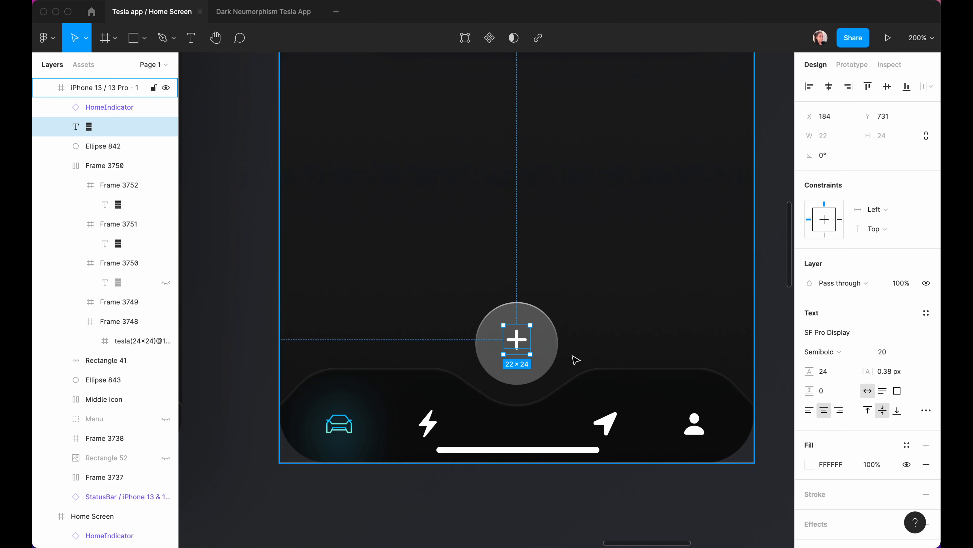
shift+click(553, 344)
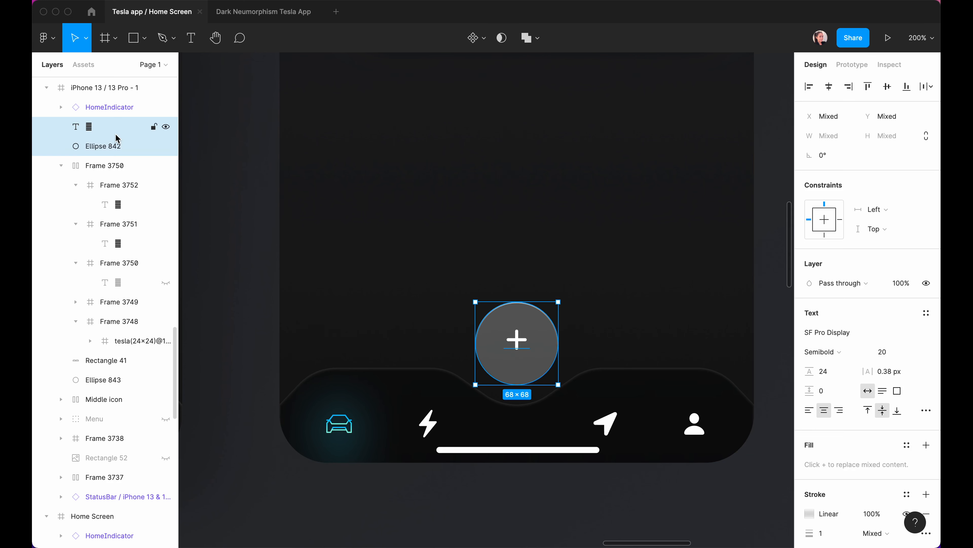
key(super+alt+g)
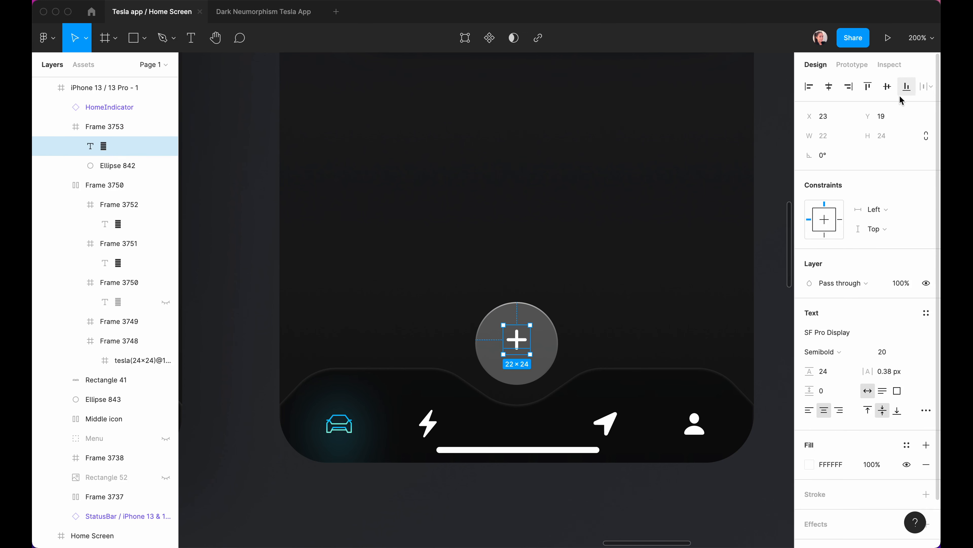
click(888, 88)
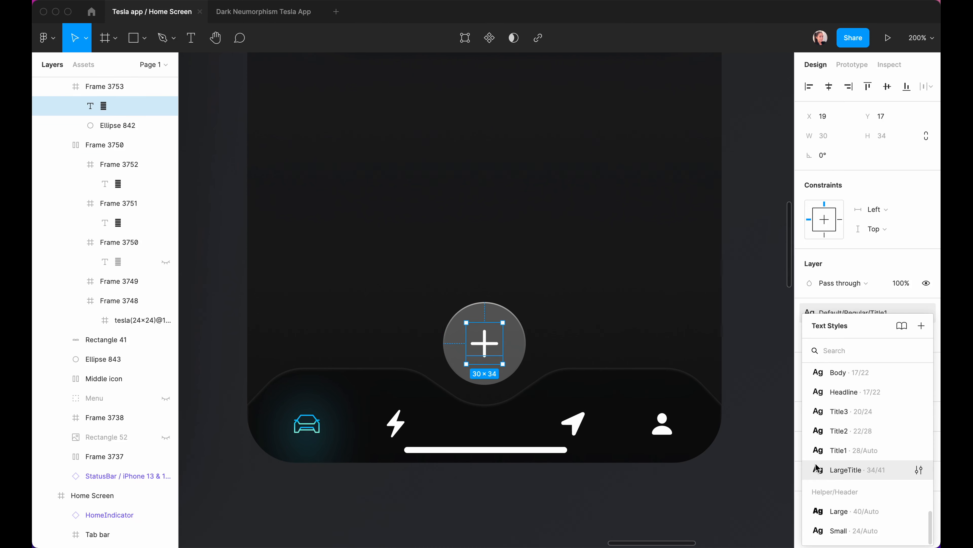
Apply the LargeTitle text style and Gradient 8 fill to the plus glyph.
click(869, 474)
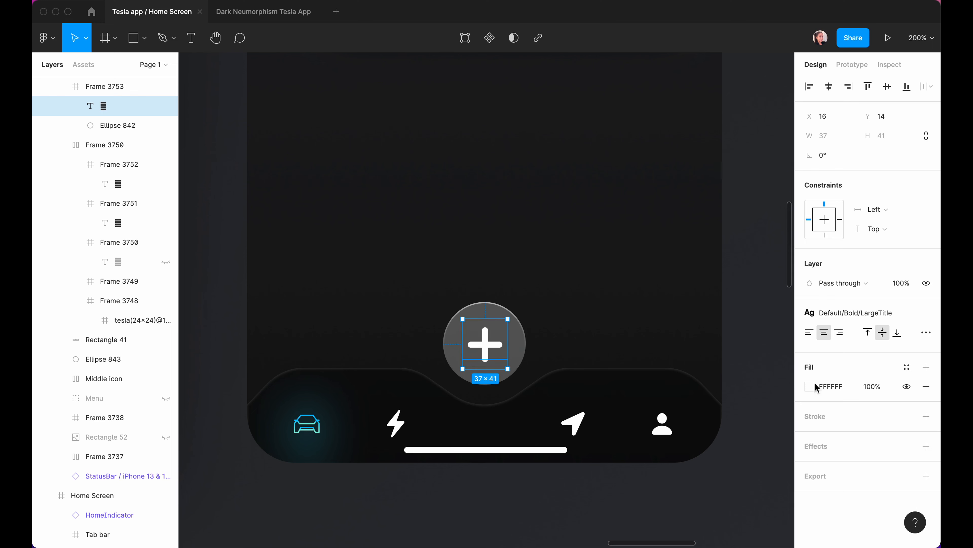
click(907, 367)
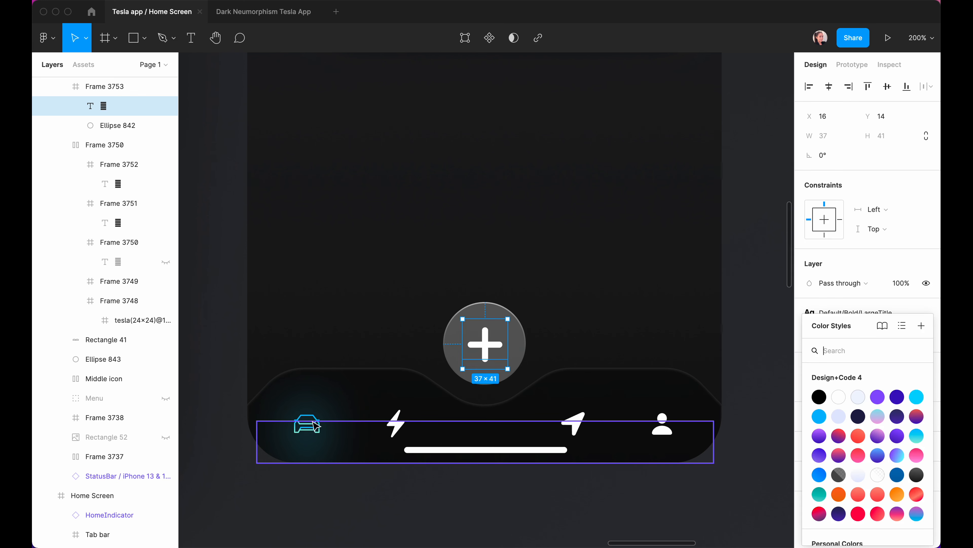
click(896, 447)
click(526, 521)
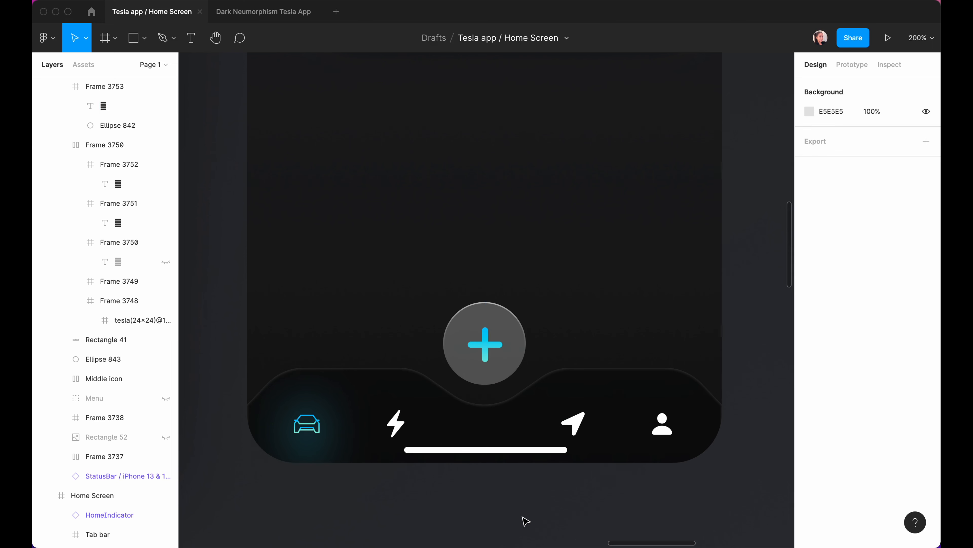
click(483, 344)
click(483, 344)
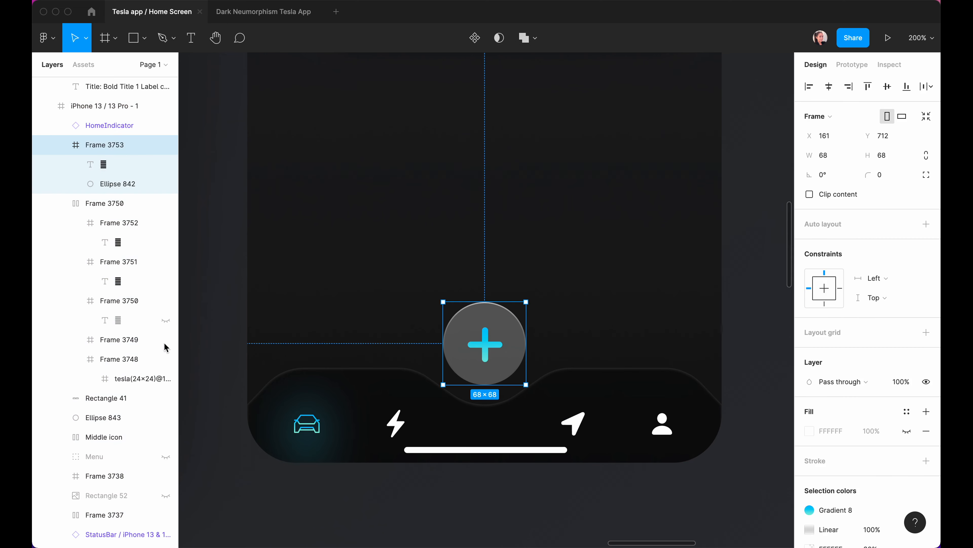
Rename the plus frame 'Plus Icon' and the icon row 'Tab Bar Icons'.
click(61, 144)
double_click(89, 144)
text(Plus)
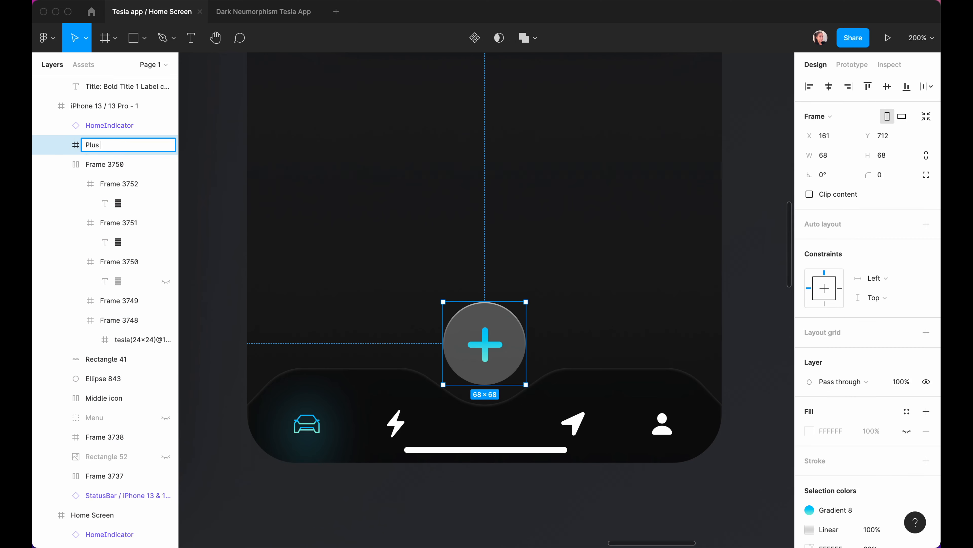
text( Icon)
click(96, 168)
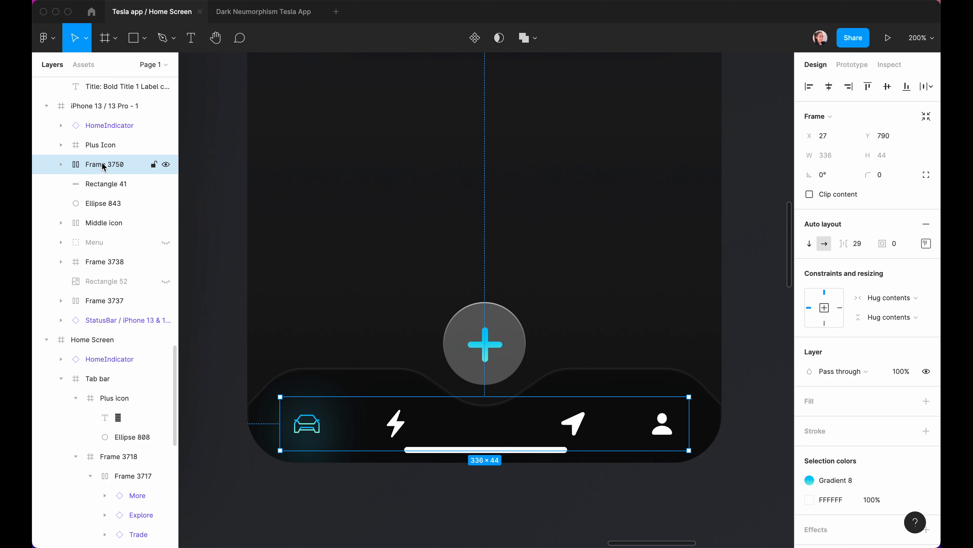
double_click(96, 167)
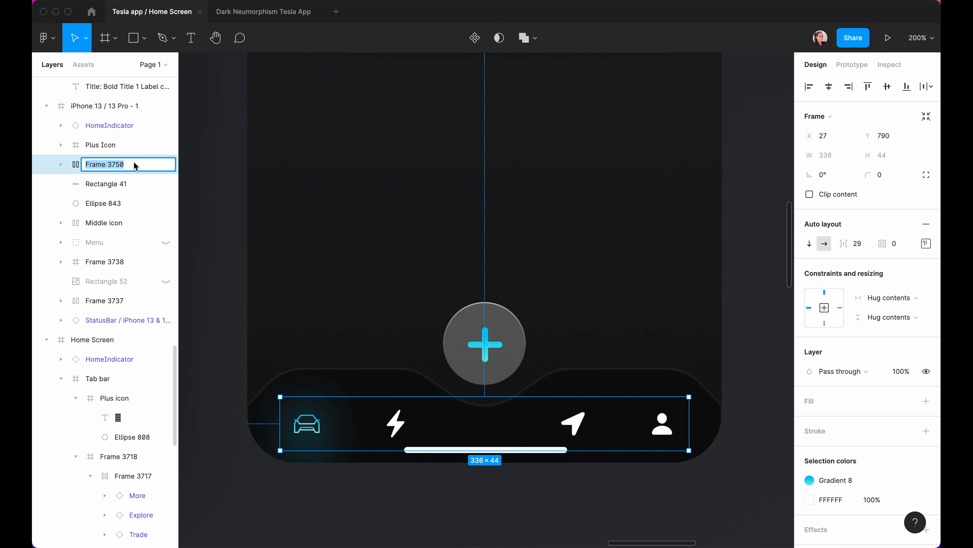
text(Tab Bar Icons)
key(Return)
Frame Plus Icon through Ellipse 843 together and name the new frame 'Tab Bar'.
shift+click(90, 159)
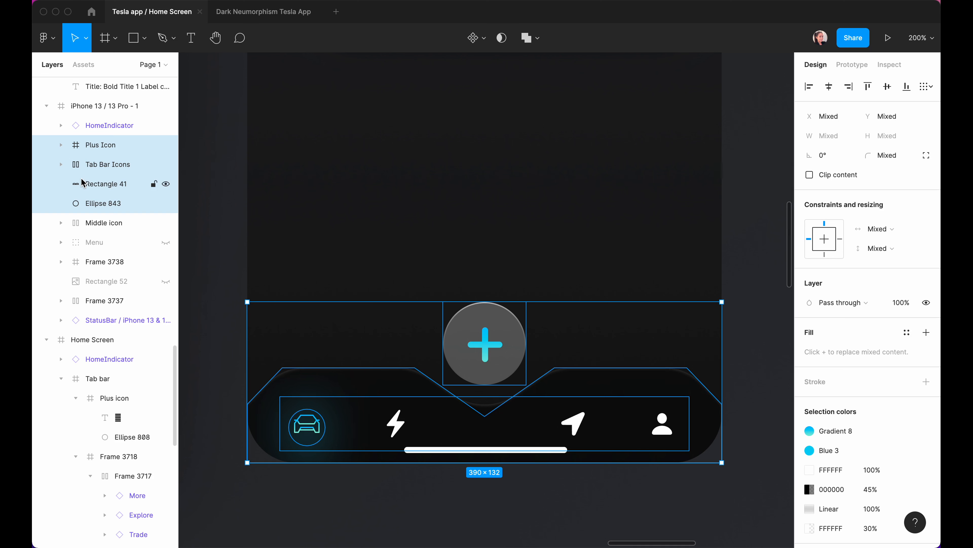
key(ctrl+alt+g)
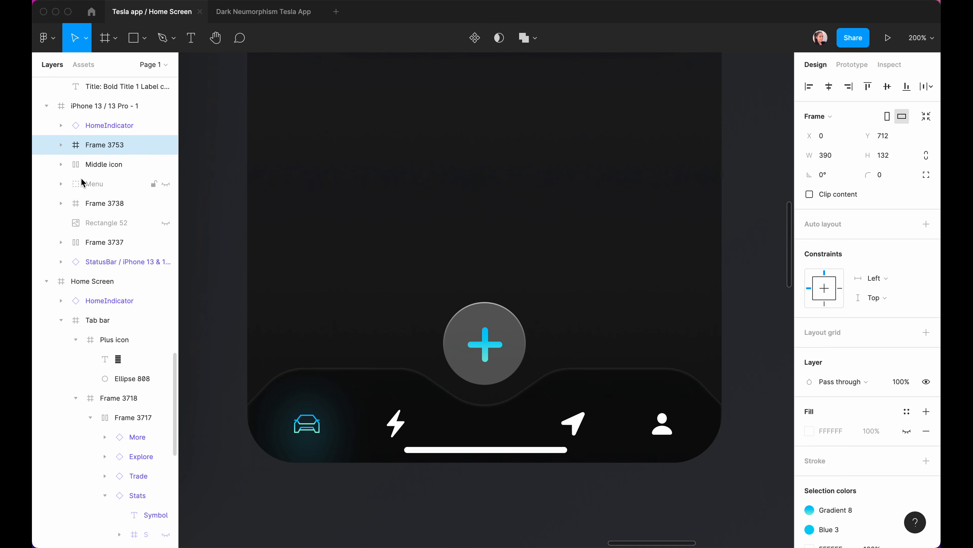
double_click(91, 145)
text(Tab Bar)
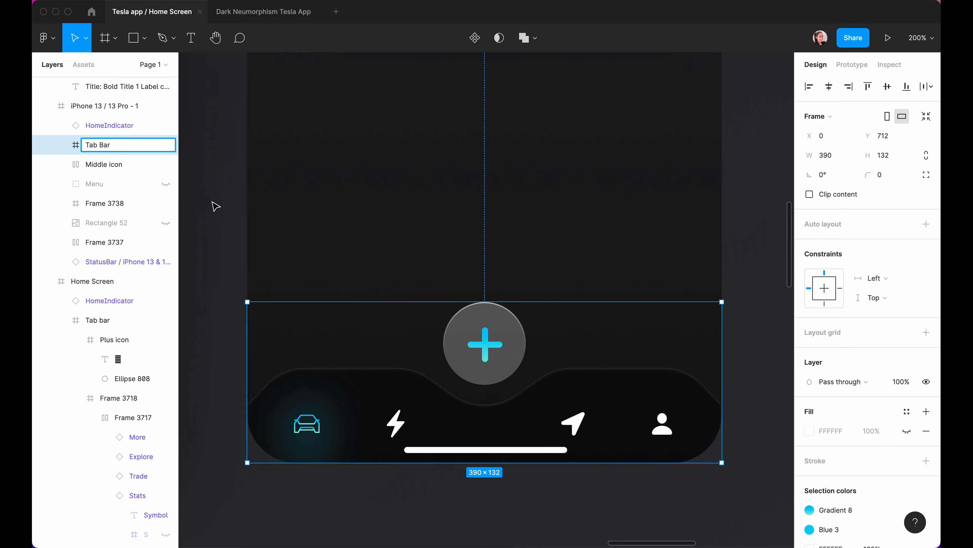
click(202, 268)
click(480, 420)
click(482, 422)
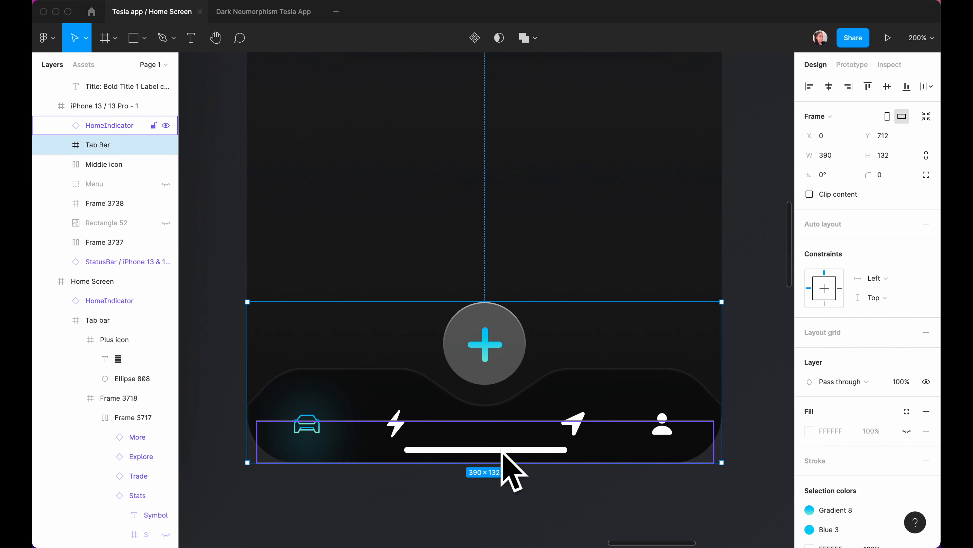
Recolour the bolt, arrow and person icons with Label Color/Dark/Secondary.
super+click(397, 424)
shift+super+click(573, 424)
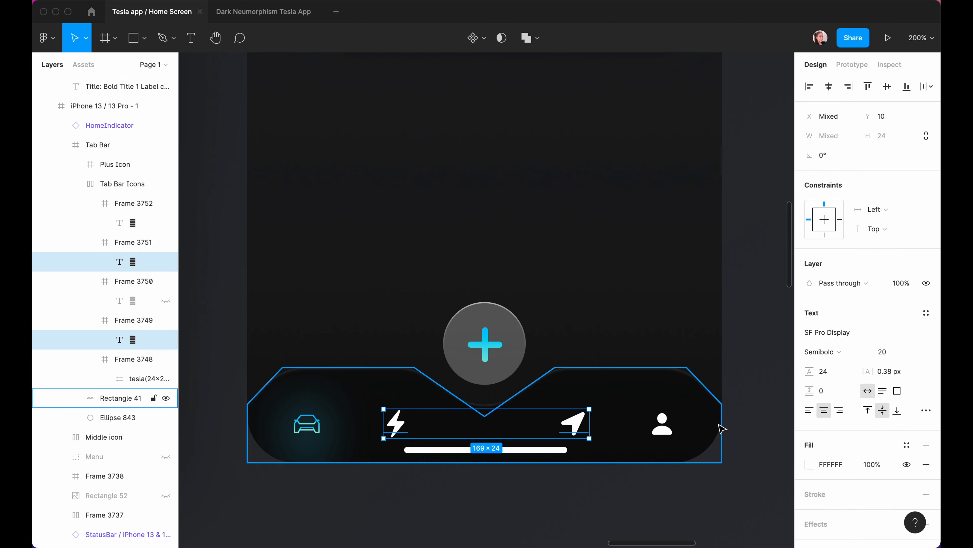
shift+super+click(662, 424)
click(906, 445)
scroll(864, 515, down, 3)
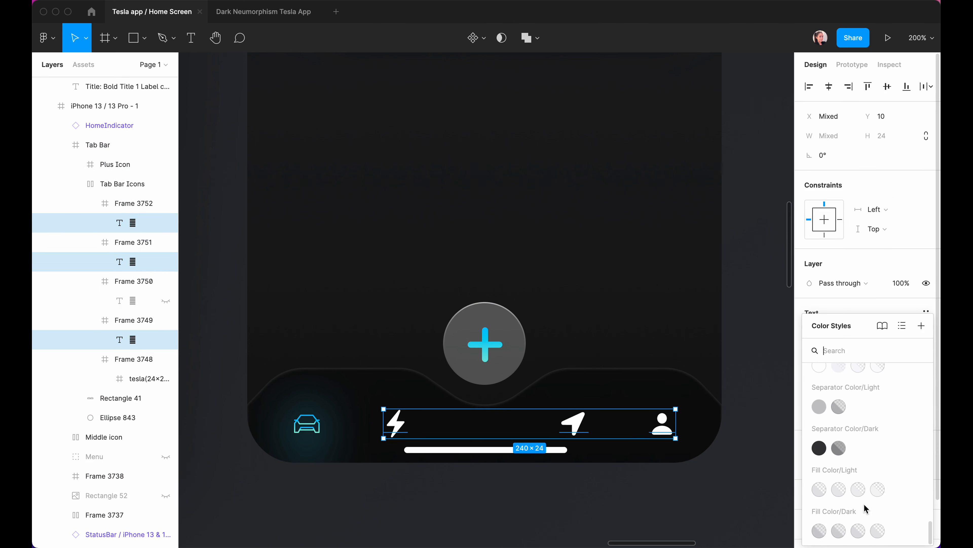
click(838, 460)
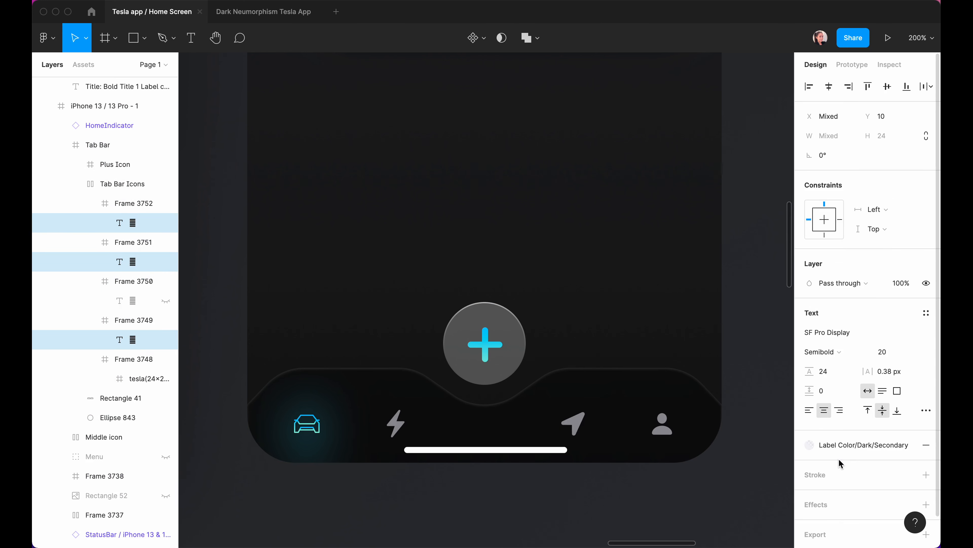
click(347, 467)
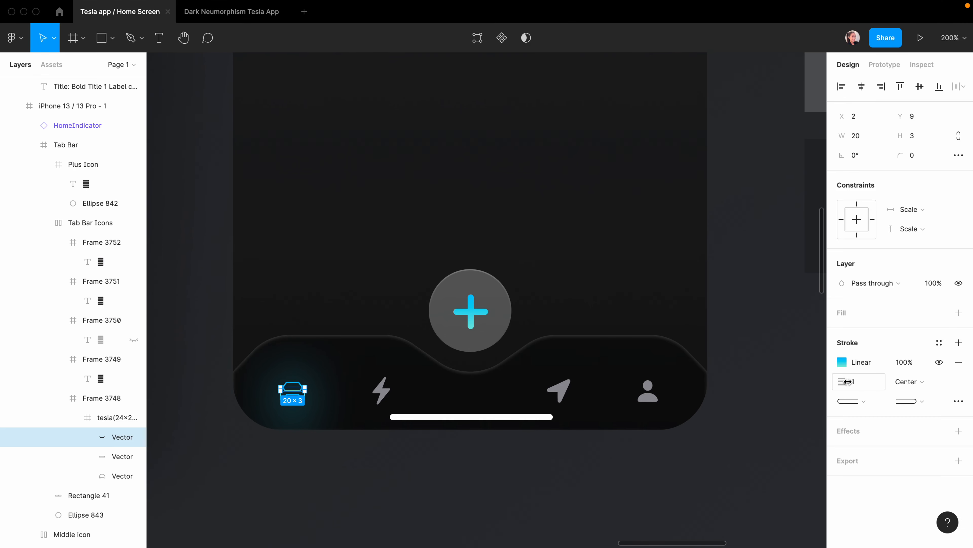
Set the car icon's vector stroke weight to 2.
shift+click(103, 477)
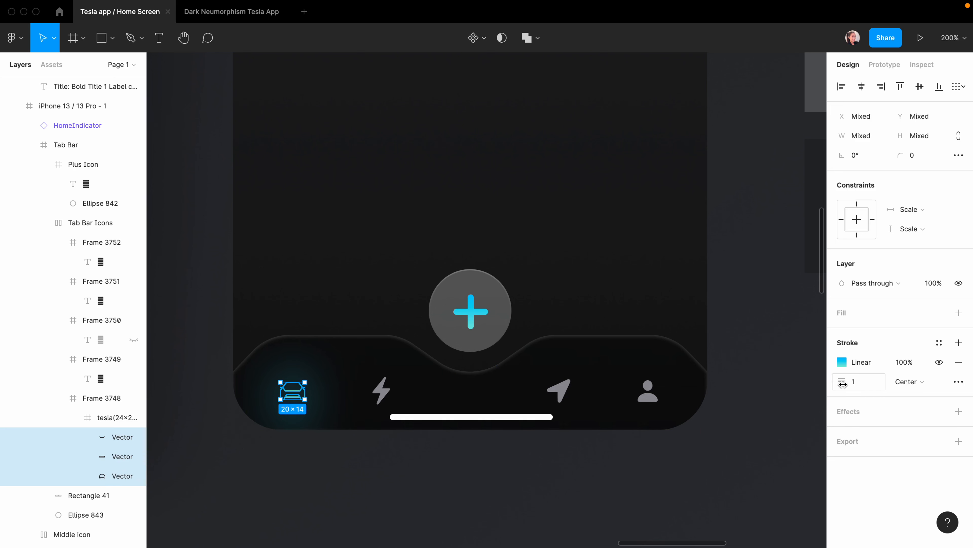
click(857, 386)
key(Return)
click(414, 494)
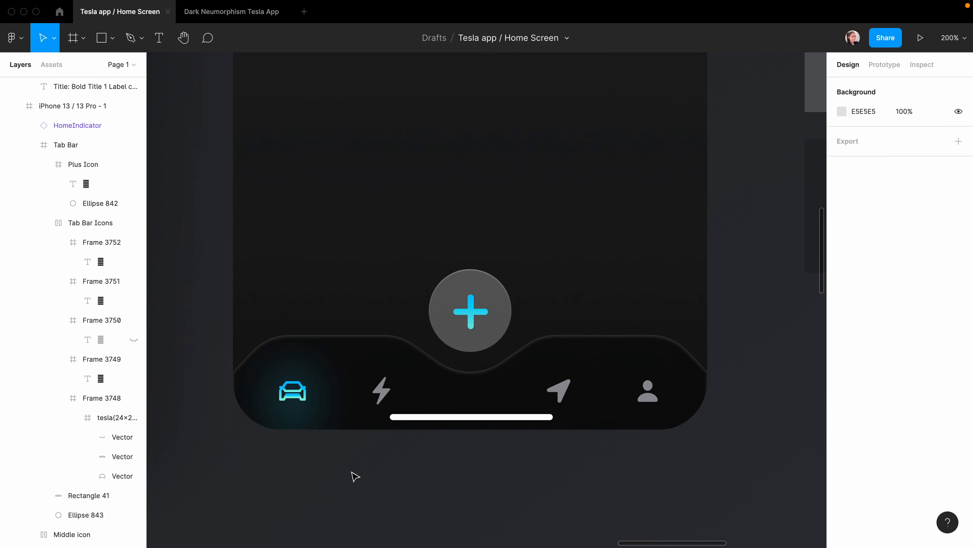
Pan the canvas left and right to compare the frames.
scroll(549, 514, left, 10)
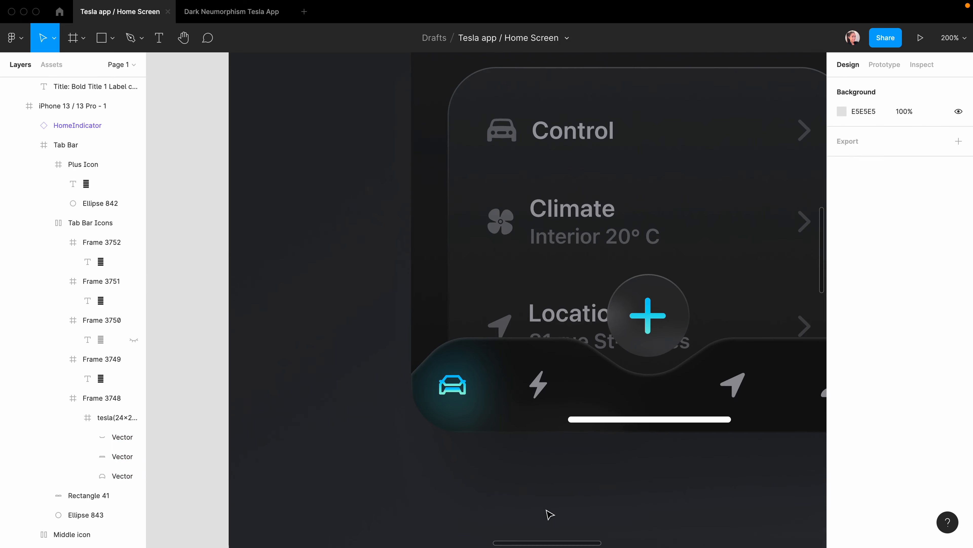
scroll(549, 514, right, 8)
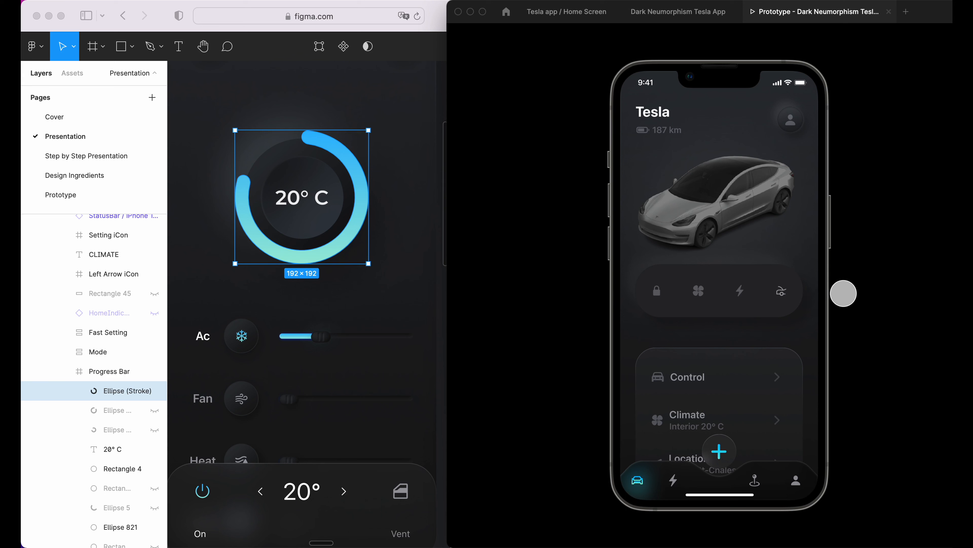
Open Charging, expand and collapse Nearby Superchargers, then turn on the AC on Climate.
click(698, 290)
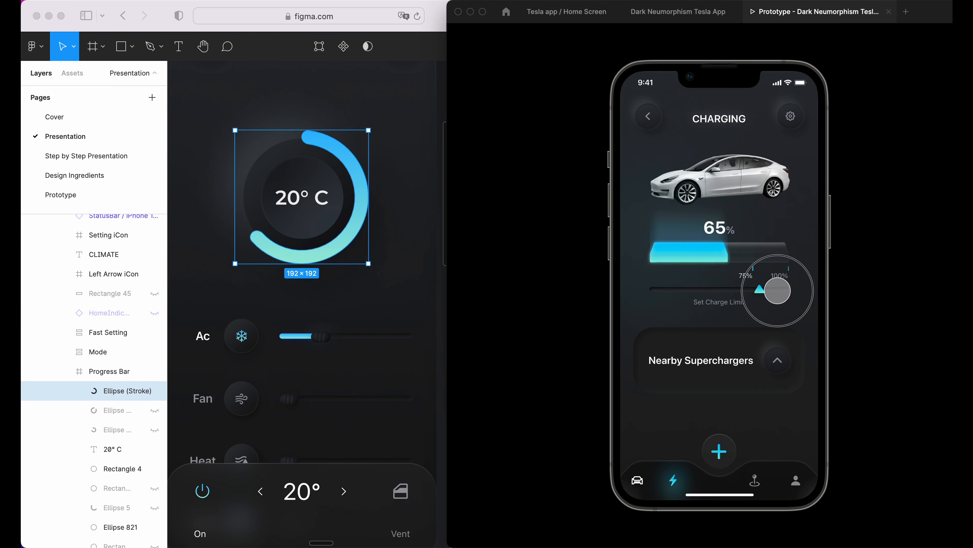
click(801, 356)
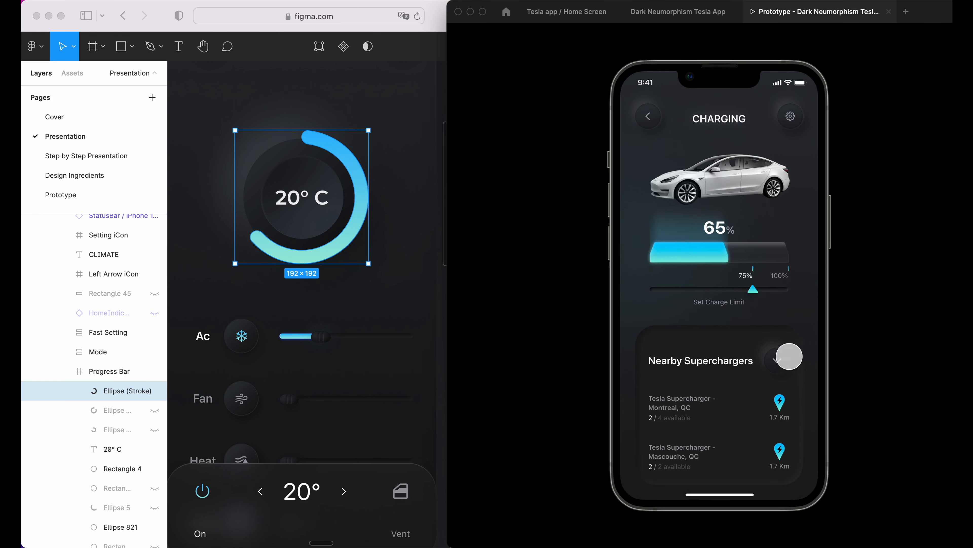
click(801, 354)
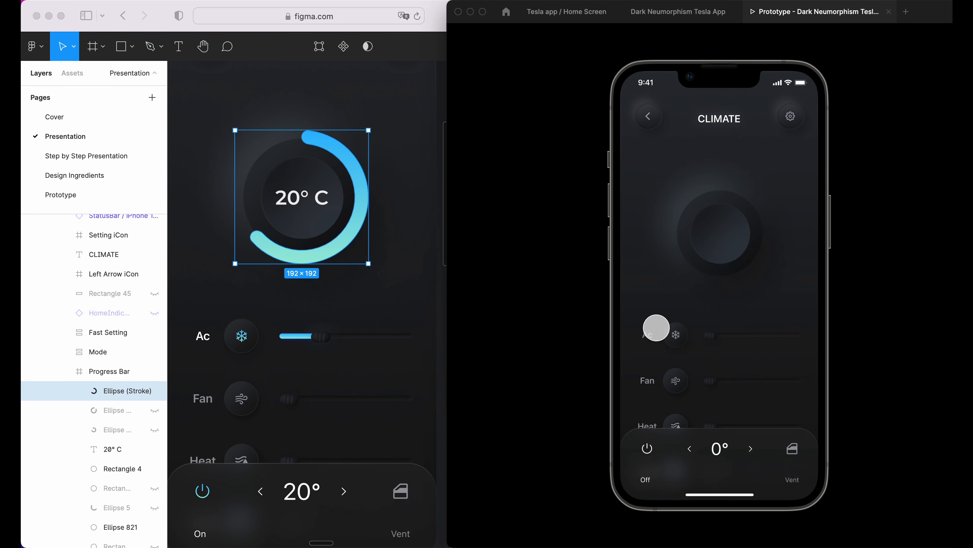
click(676, 334)
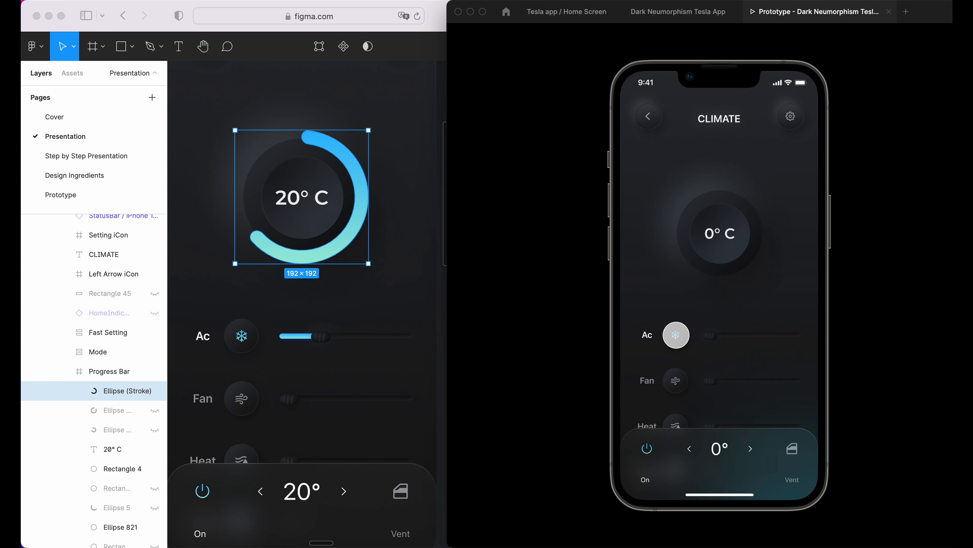